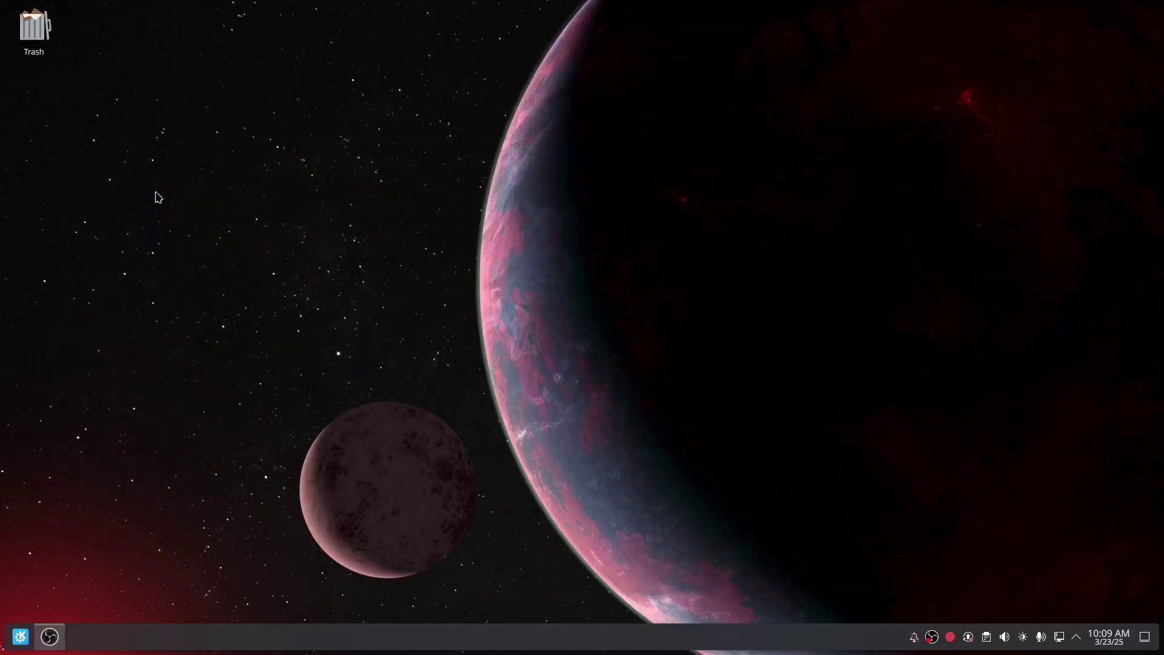
# Launch Info Center from the KDE launcher to view Arch Linux with Plasma 6.3.3 and the hardware summary
pyautogui.click(29, 639)
pyautogui.write('k')
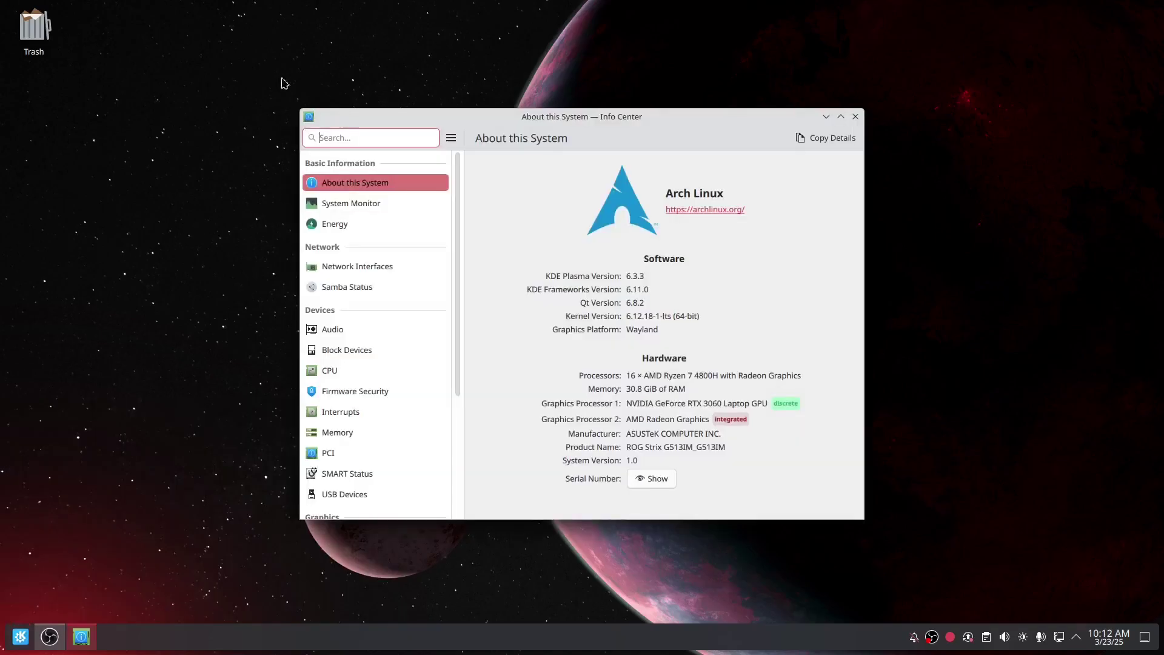
pyautogui.moveTo(236, 71); pyautogui.dragTo(940, 568)
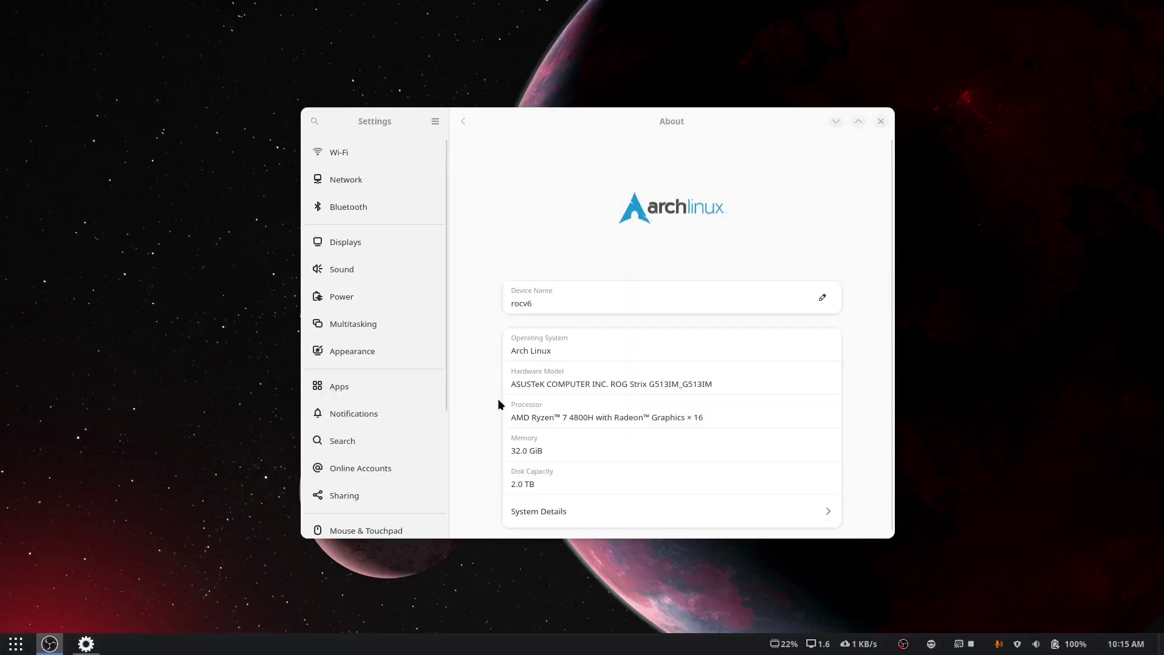
# Open System Details under Settings > About and confirm GNOME Version 47 on Wayland
pyautogui.scroll(-1, 461, 416)
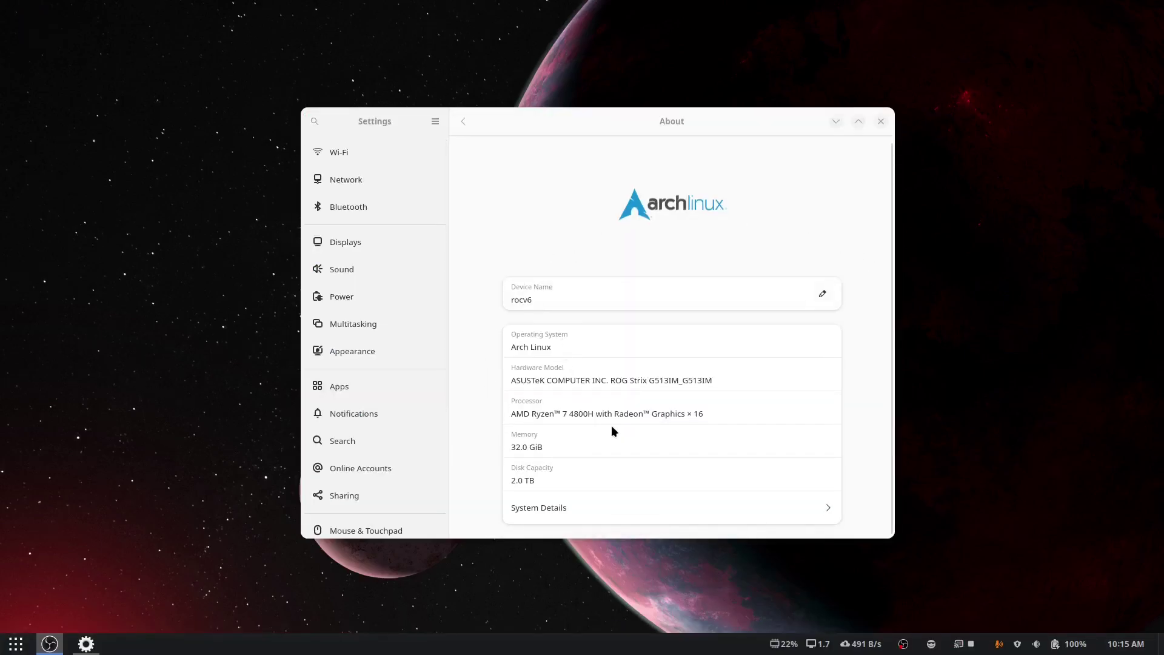
pyautogui.click(565, 513)
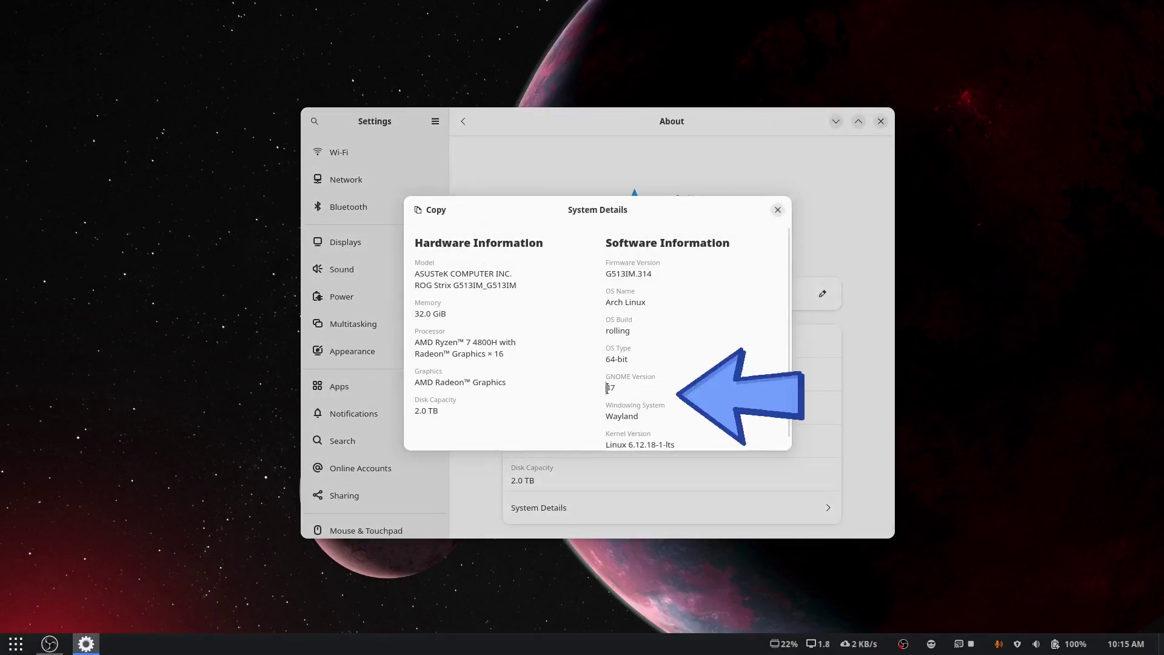
pyautogui.doubleClick(621, 415)
pyautogui.scroll(-1, 662, 420)
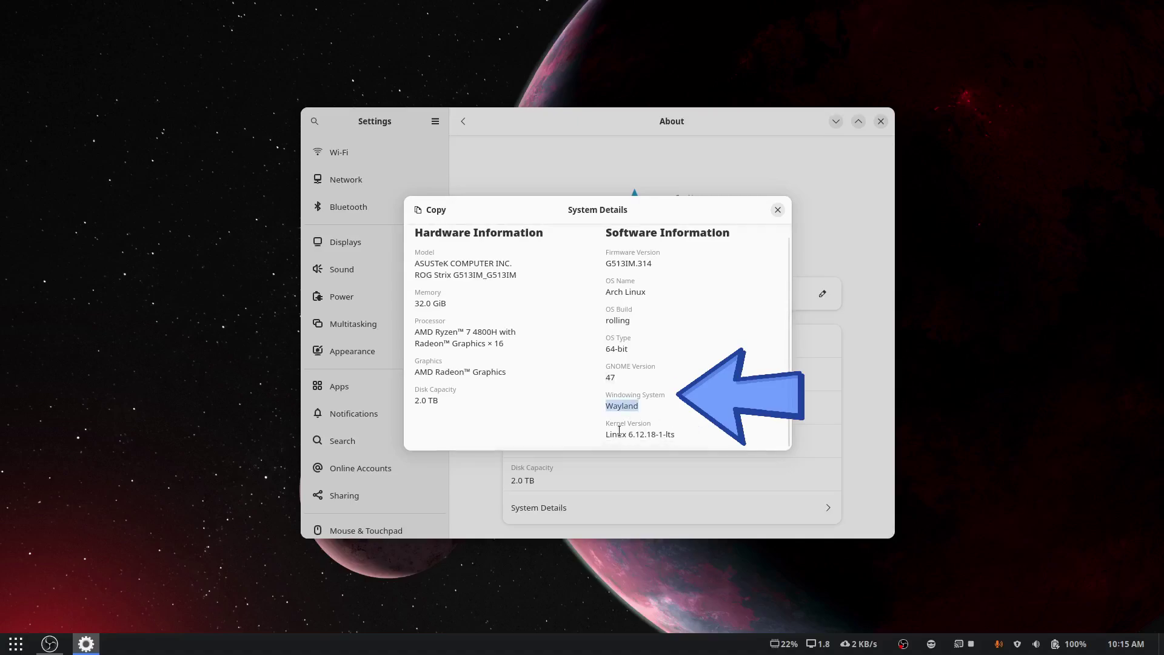
pyautogui.click(664, 434)
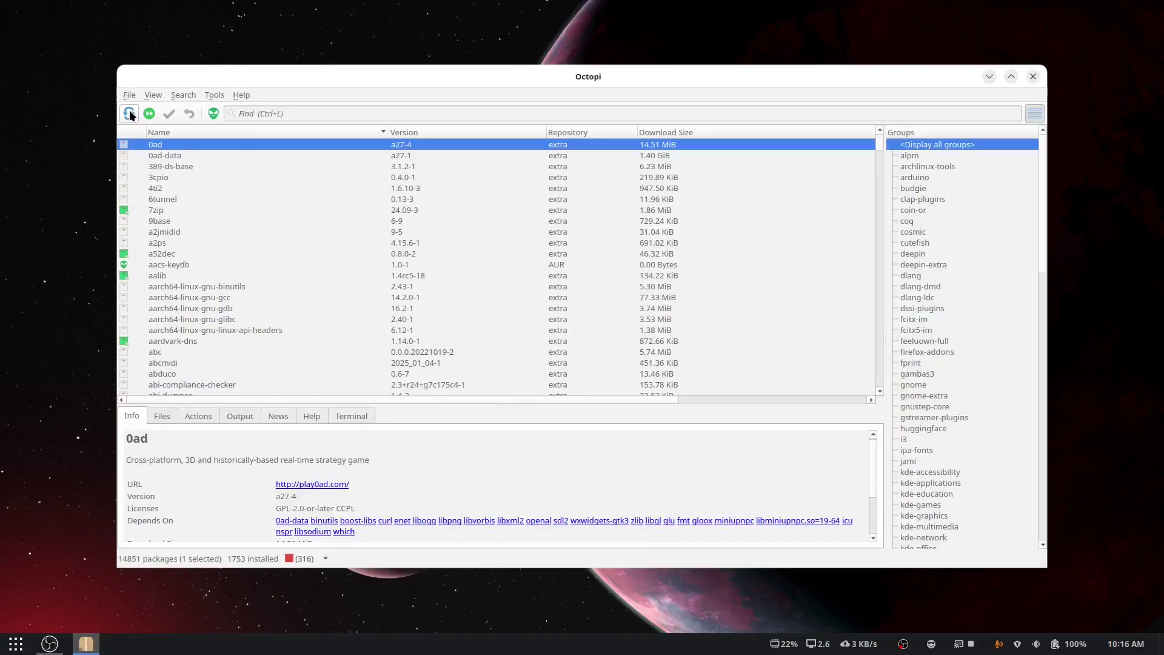
# Refresh Octopi's package databases and start the system upgrade of 323 packages (1.86 GiB)
pyautogui.click(129, 114)
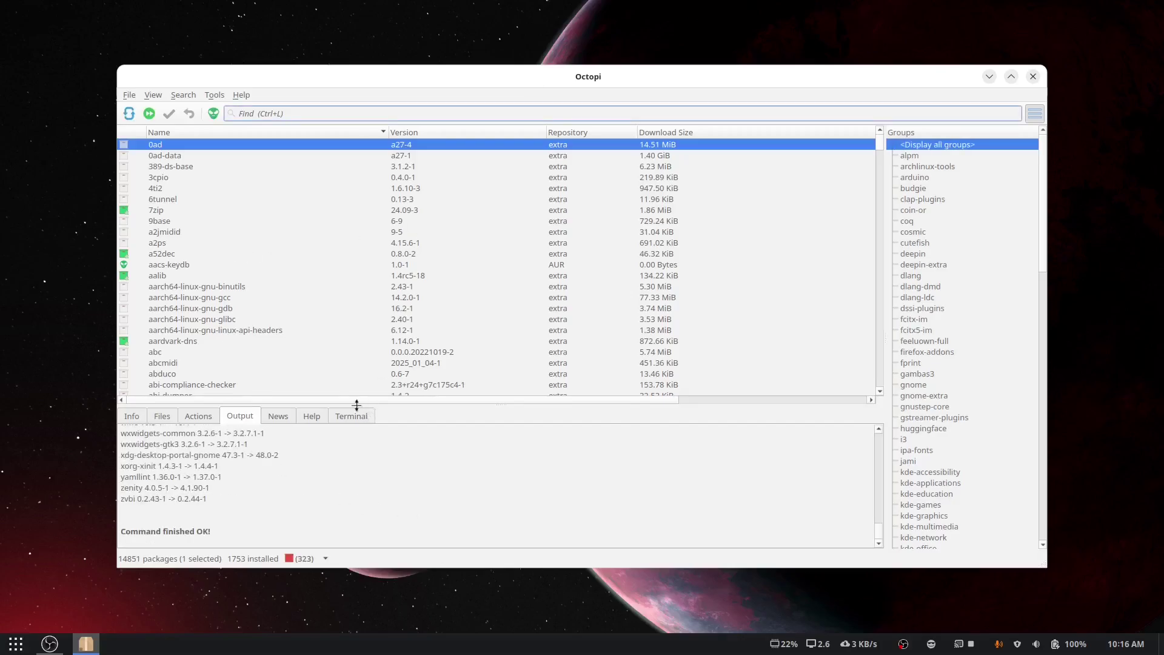
pyautogui.click(660, 117)
pyautogui.scroll(2, 252, 512)
pyautogui.scroll(-2, 237, 506)
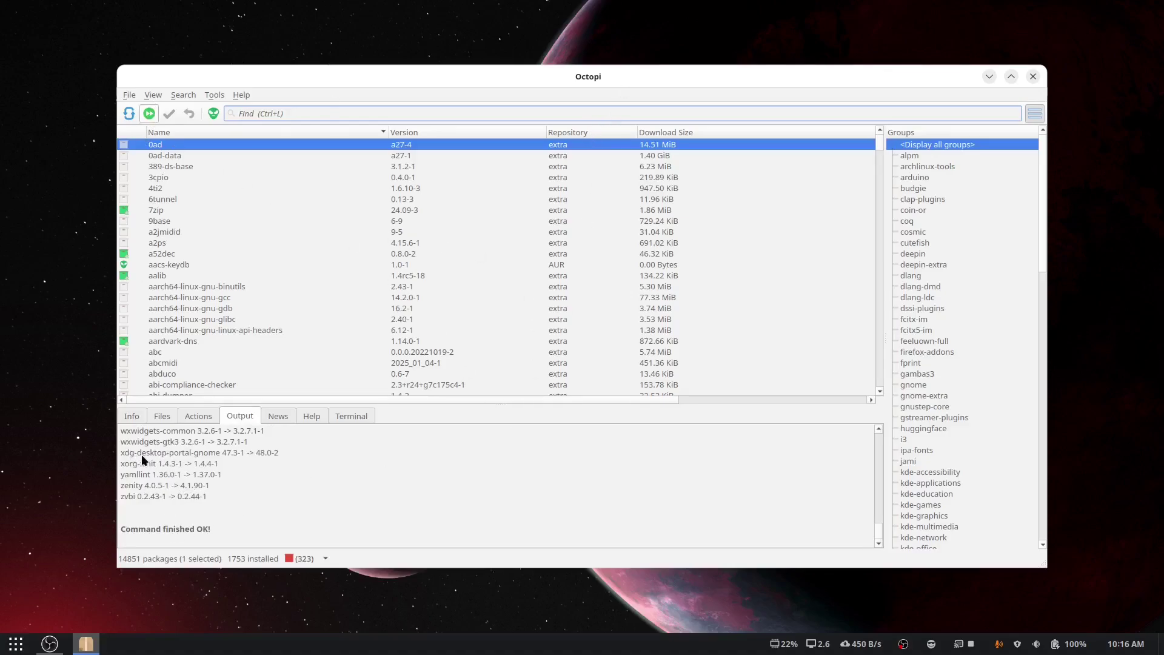
pyautogui.click(149, 114)
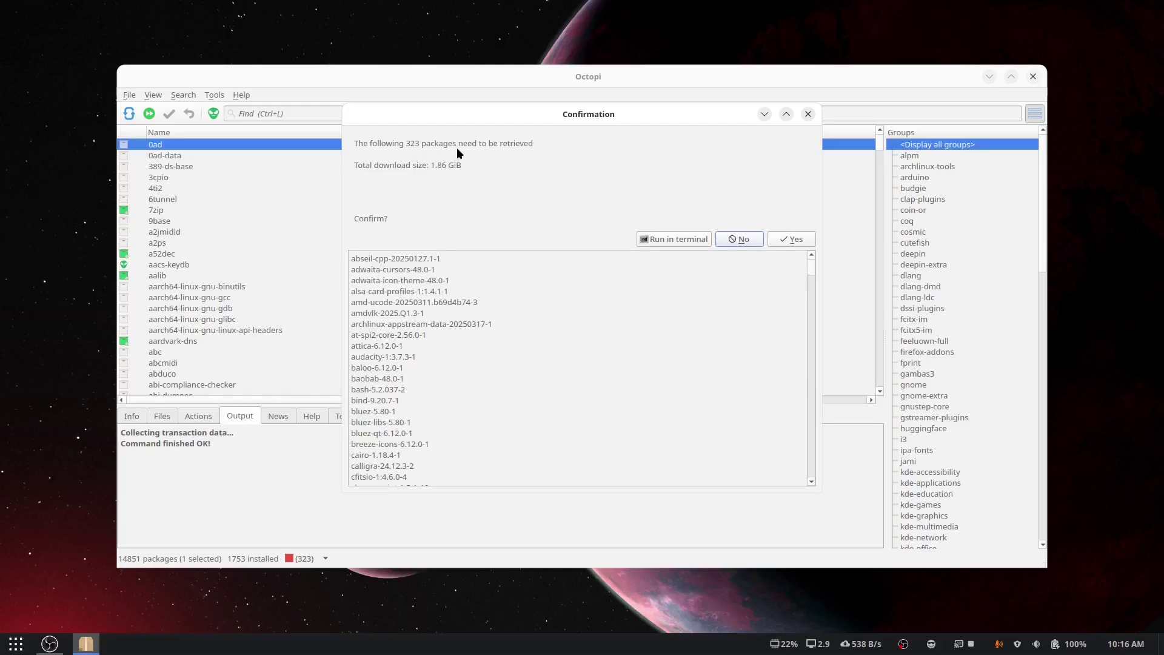
# Run paru in a new terminal and enter the sudo password to start the full upgrade
pyautogui.hotkey('ctrl', 'alt', 't')
pyautogui.write('p')
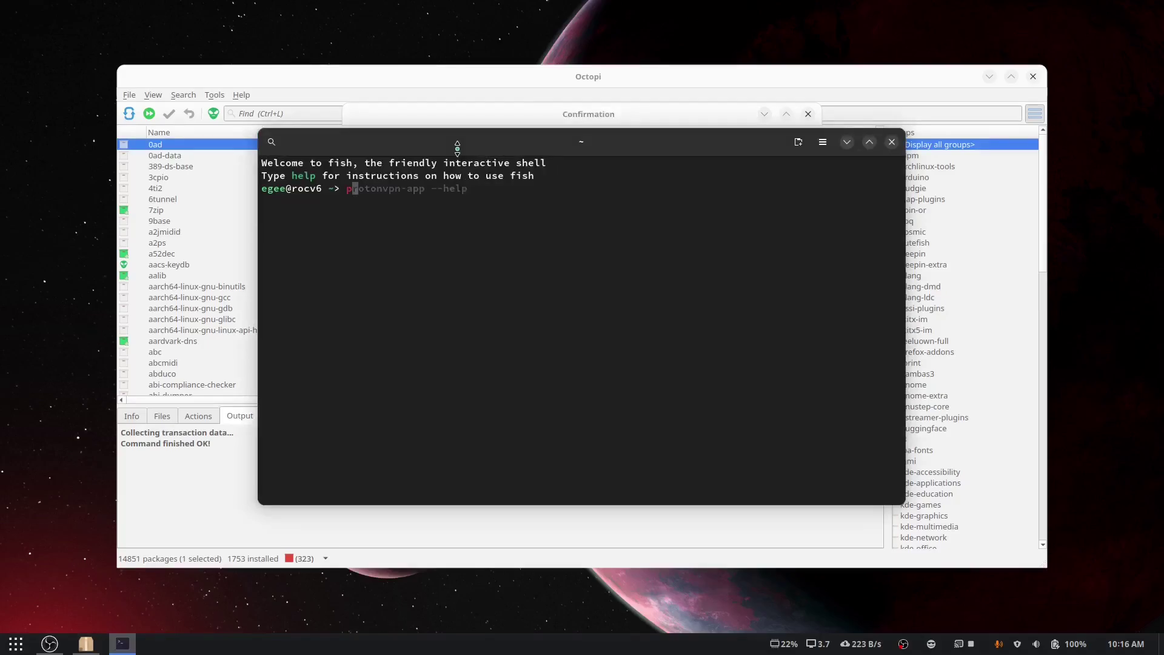
pyautogui.write('aru')
pyautogui.press('Return')
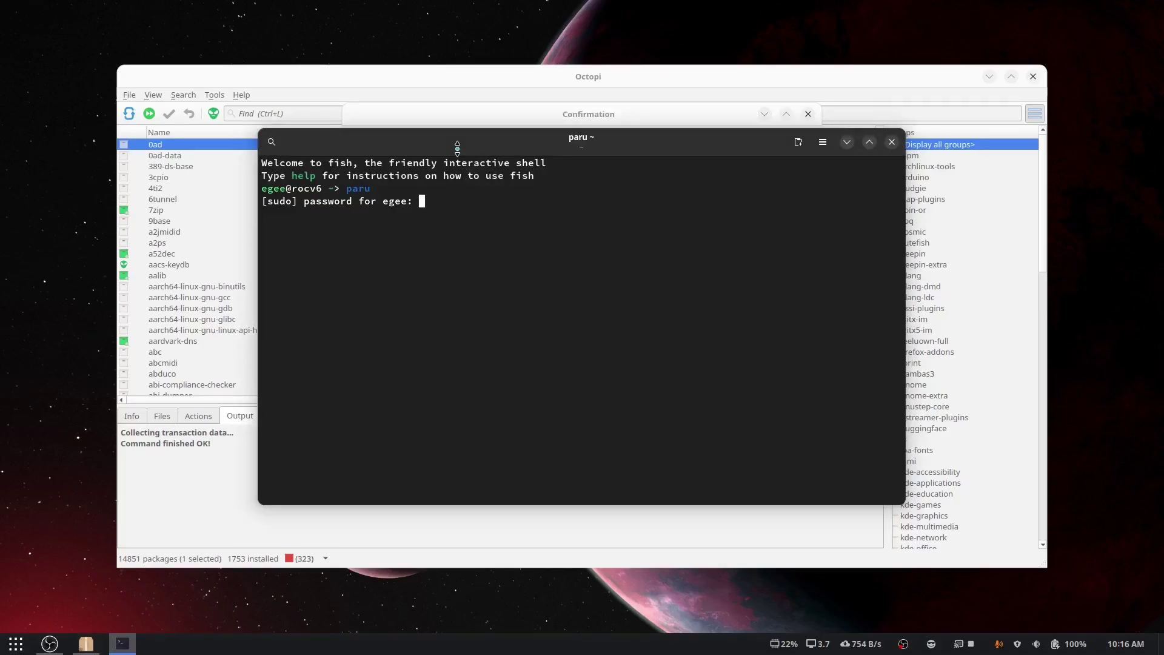
pyautogui.press('Return')
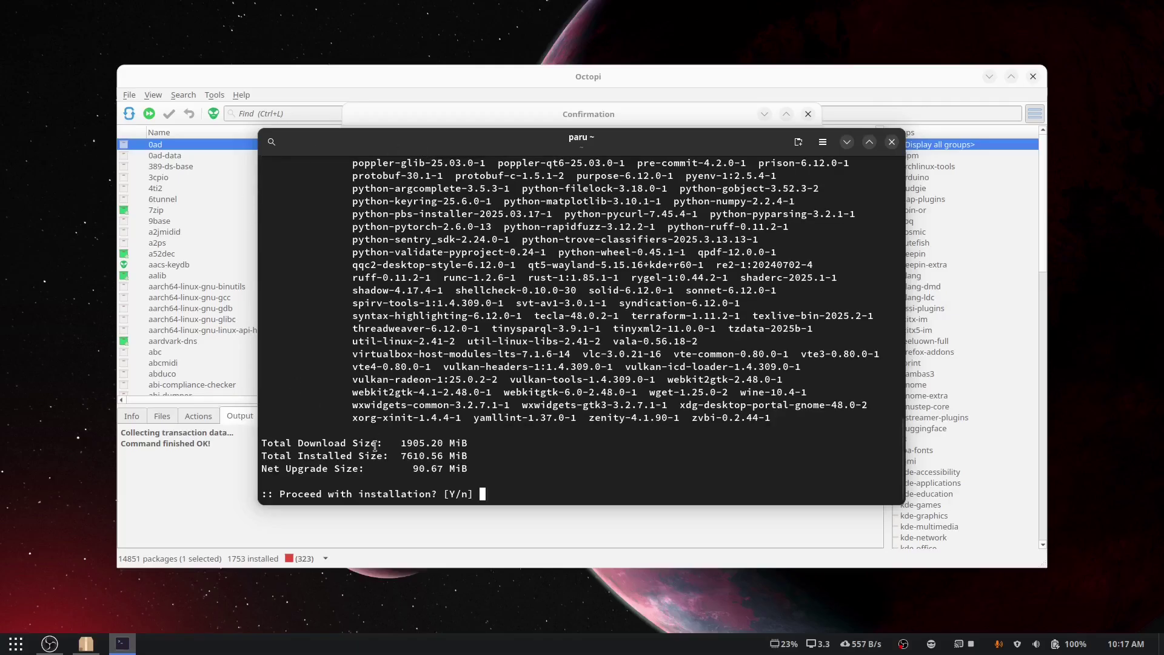
pyautogui.moveTo(405, 443); pyautogui.dragTo(401, 470)
# Compare paru's 325-package list with Octopi's confirmation, then maximize the terminal
pyautogui.click(84, 644)
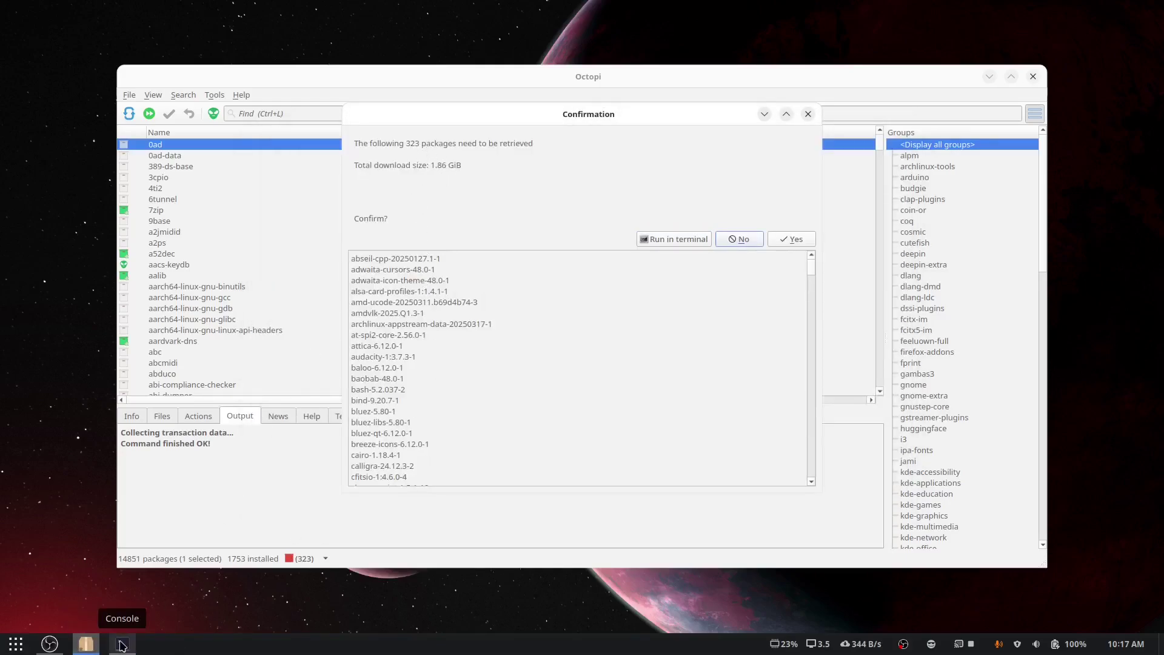
pyautogui.click(121, 643)
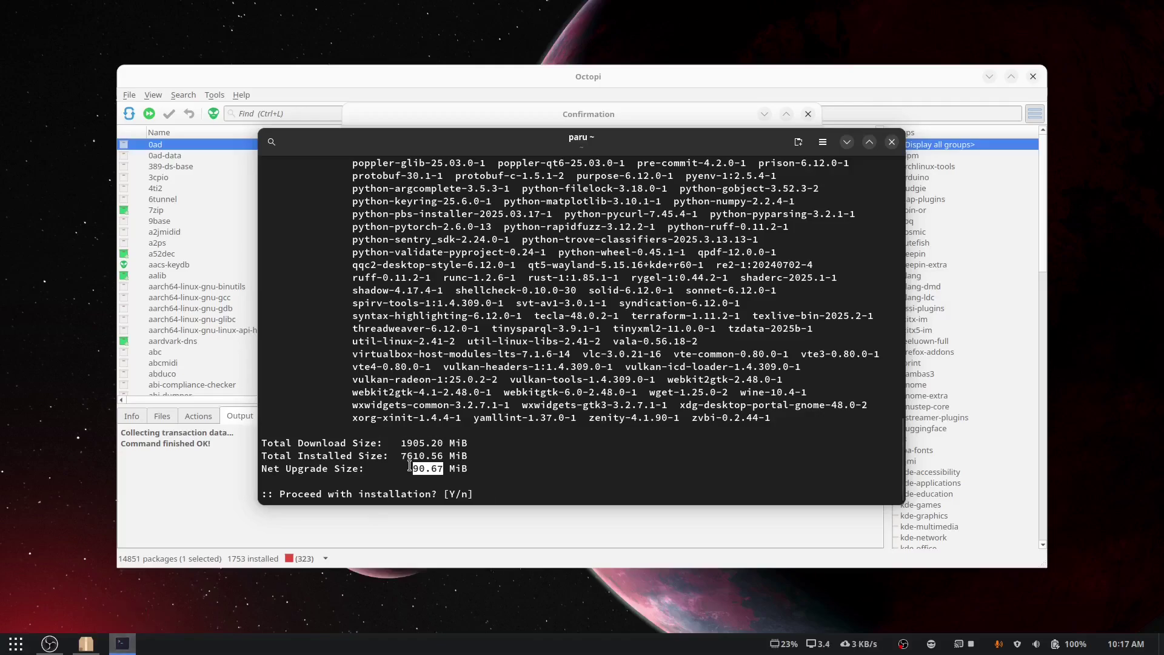
pyautogui.moveTo(495, 145); pyautogui.dragTo(498, 227)
pyautogui.scroll(20, 318, 301)
pyautogui.doubleClick(323, 308)
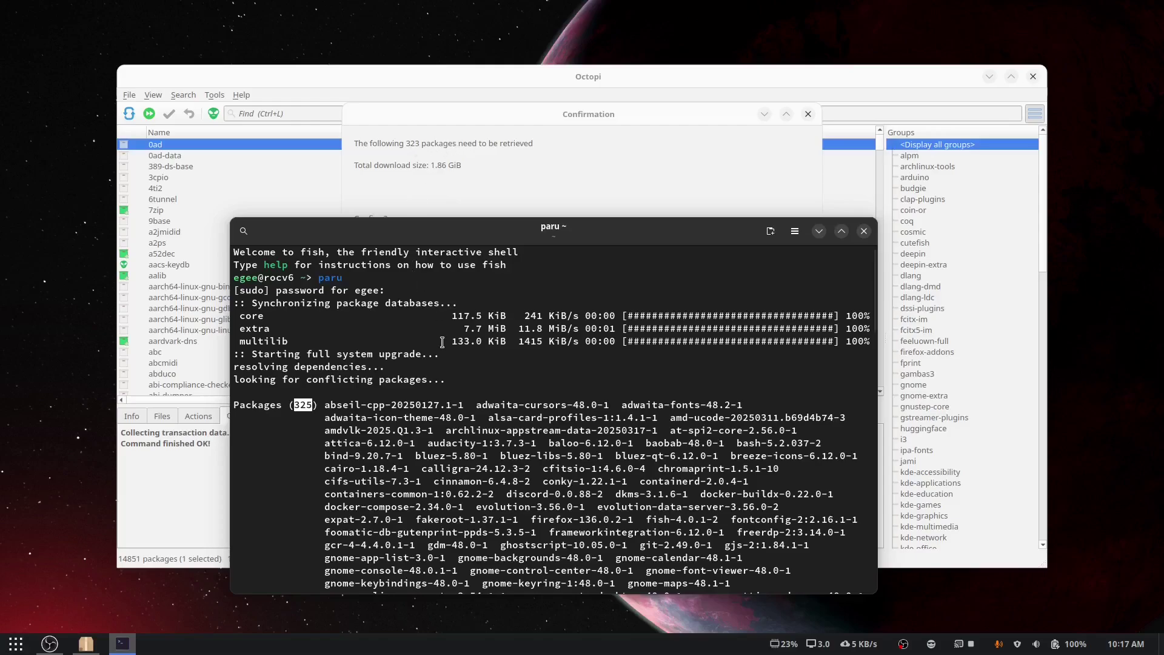
pyautogui.moveTo(483, 229); pyautogui.dragTo(505, 109)
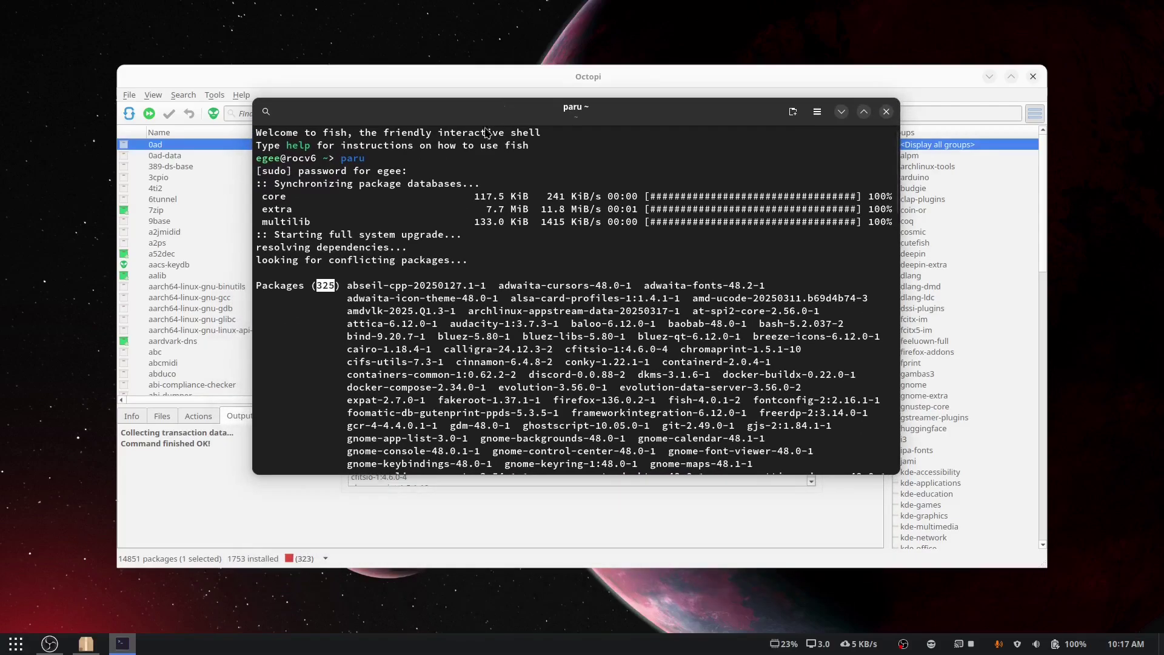
pyautogui.click(476, 302)
pyautogui.scroll(-10, 304, 229)
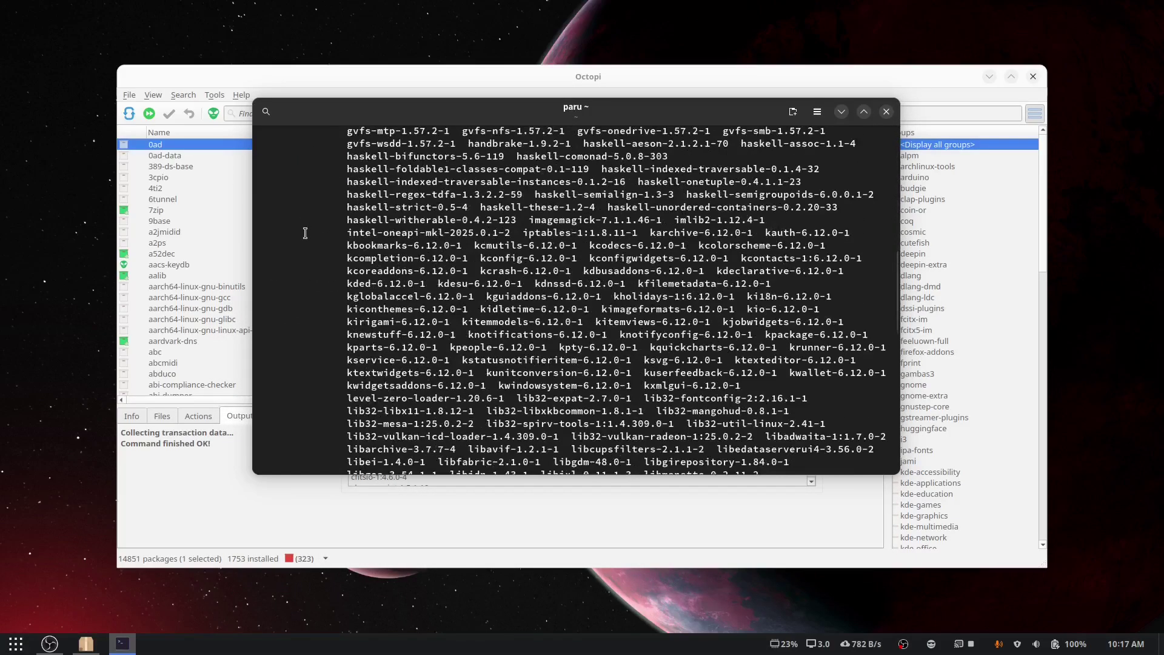
pyautogui.press('super+Up')
pyautogui.scroll(-15, 329, 292)
# Answer y to proceed with installing the 325 package upgrades
pyautogui.scroll(-8, 329, 293)
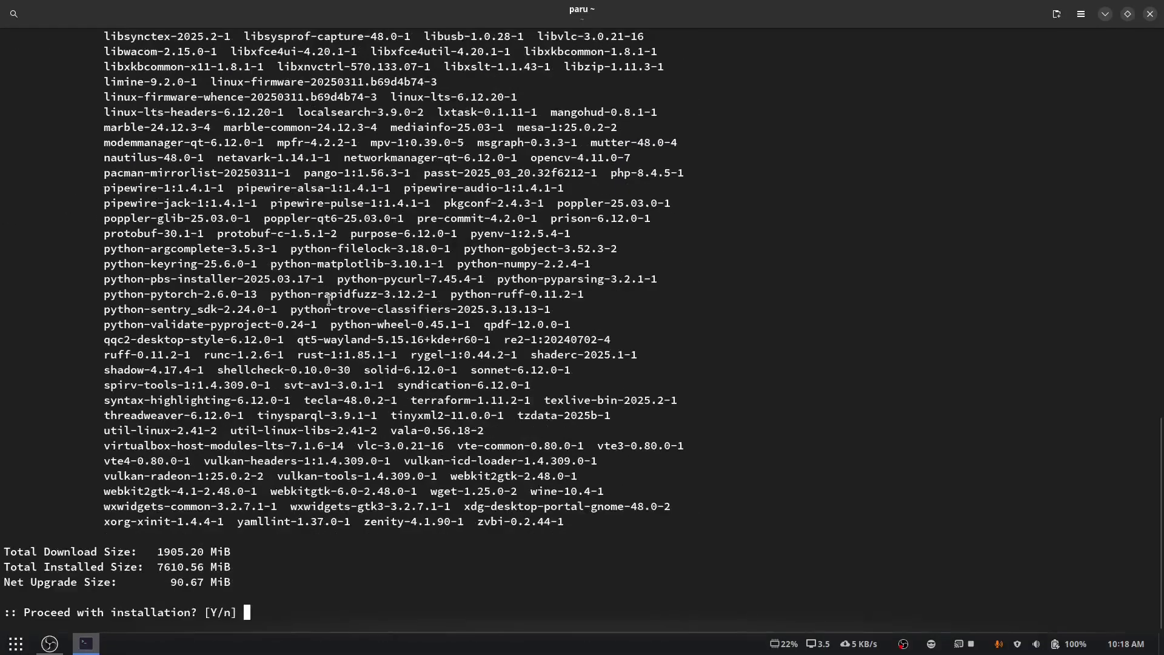
pyautogui.write('y')
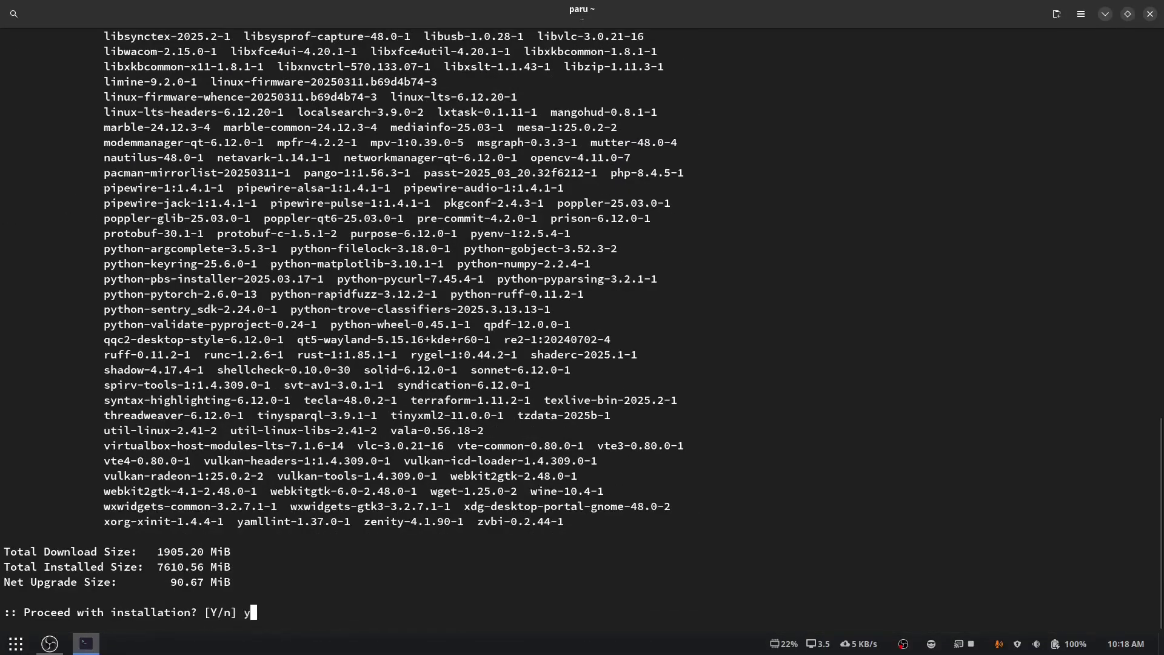
pyautogui.press('Return')
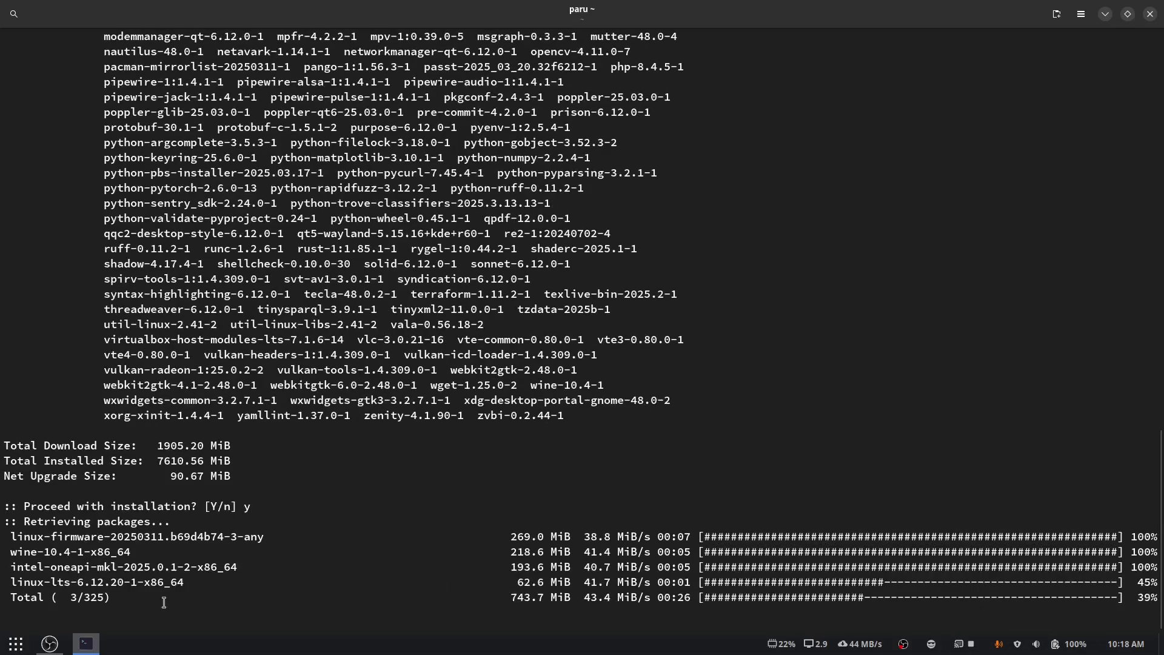
pyautogui.doubleClick(164, 582)
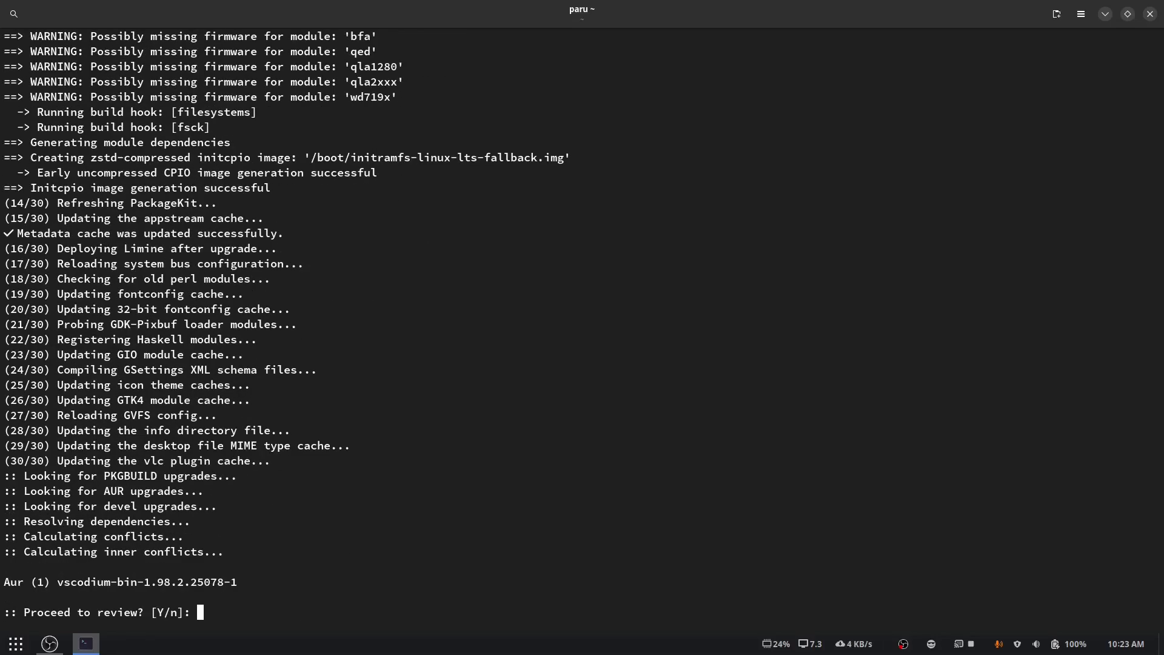
# Review and accept the vscodium-bin PKGBUILD changes so the AUR update builds
pyautogui.write('y')
pyautogui.press('Return')
pyautogui.write('y')
pyautogui.press('Return')
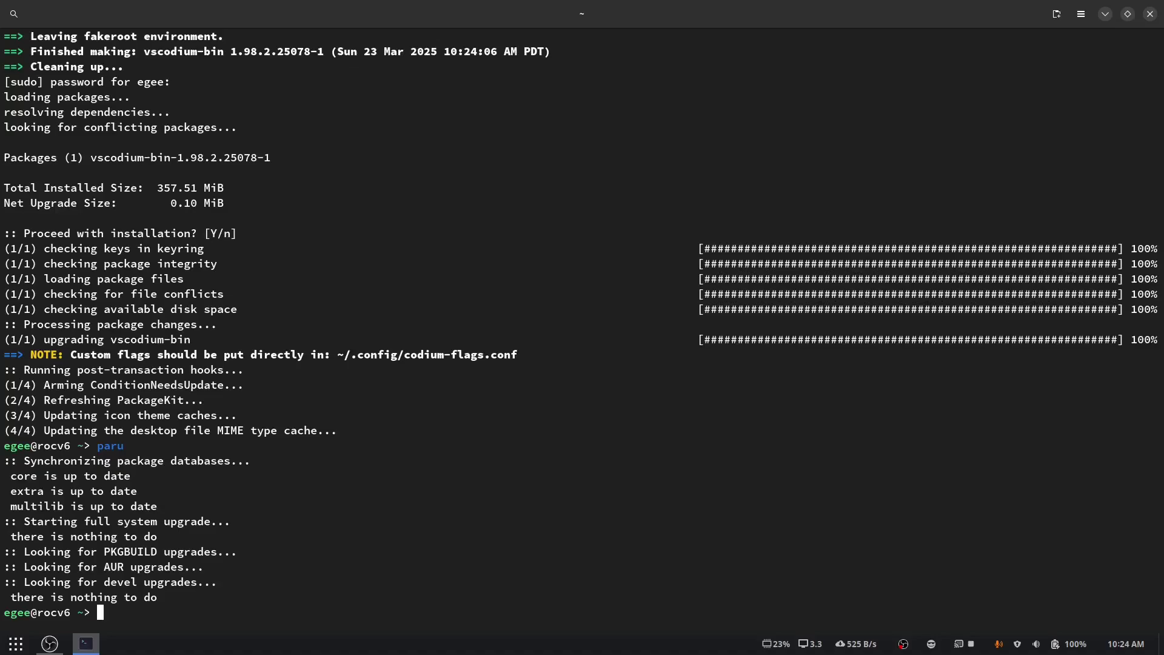
# Reboot with sudo reboot, then confirm Settings' System Details shows GNOME Version 48
pyautogui.write('sudo reboot')
pyautogui.press('Return')
pyautogui.write('info')
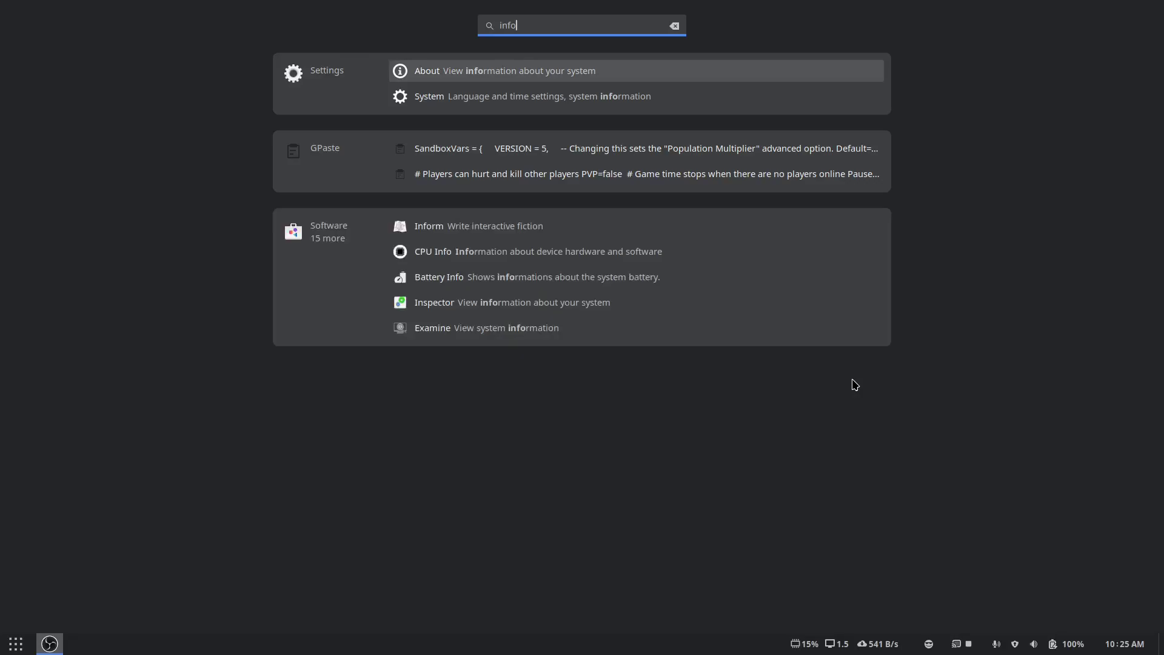
pyautogui.press('Return')
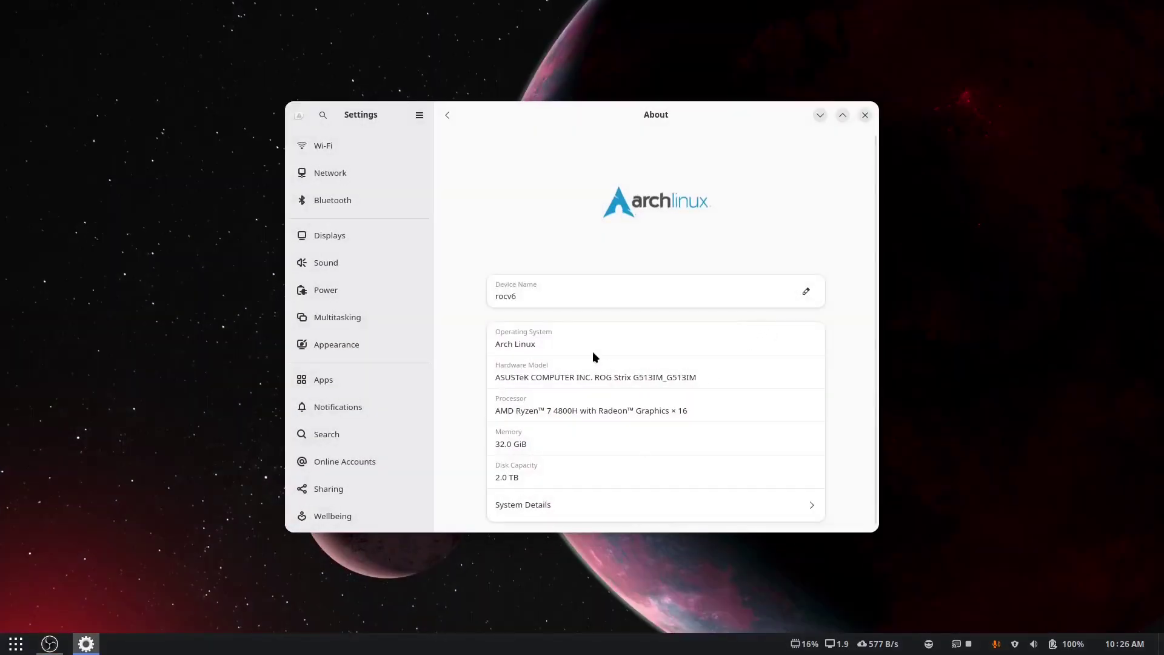
pyautogui.click(761, 505)
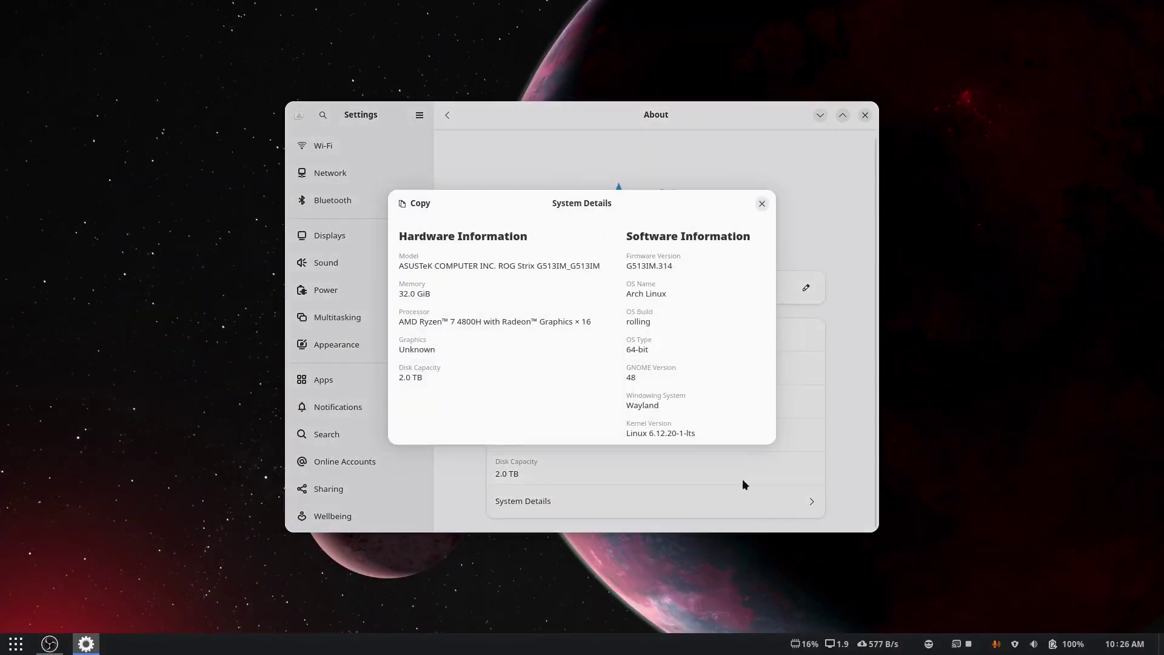
pyautogui.doubleClick(632, 376)
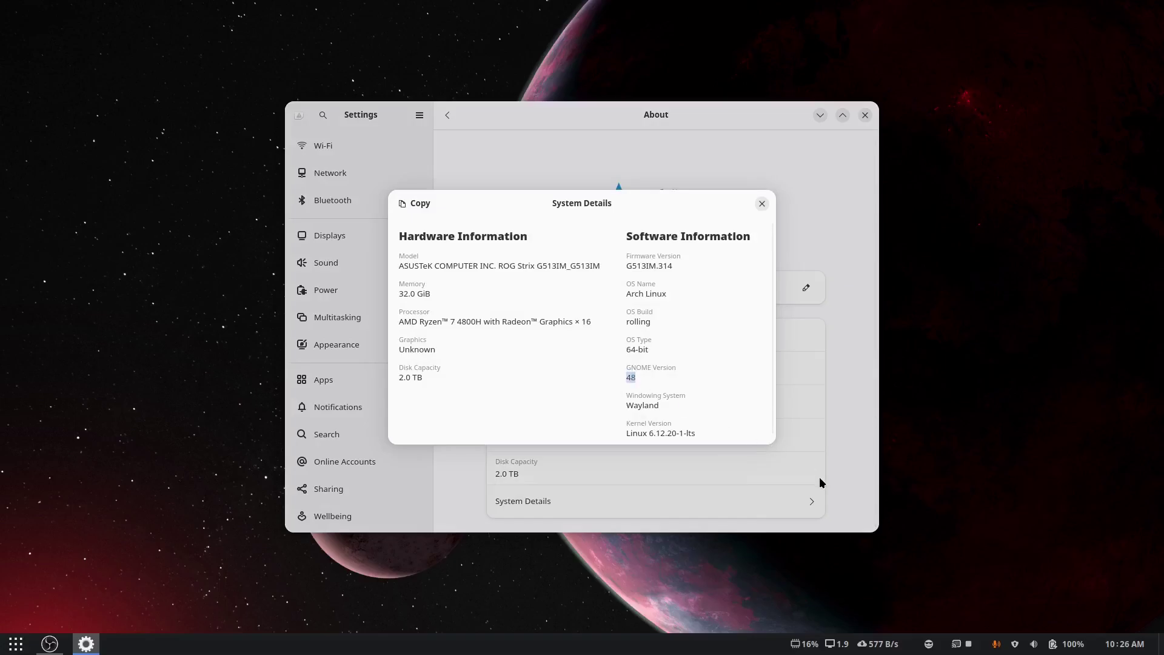
pyautogui.press('super')
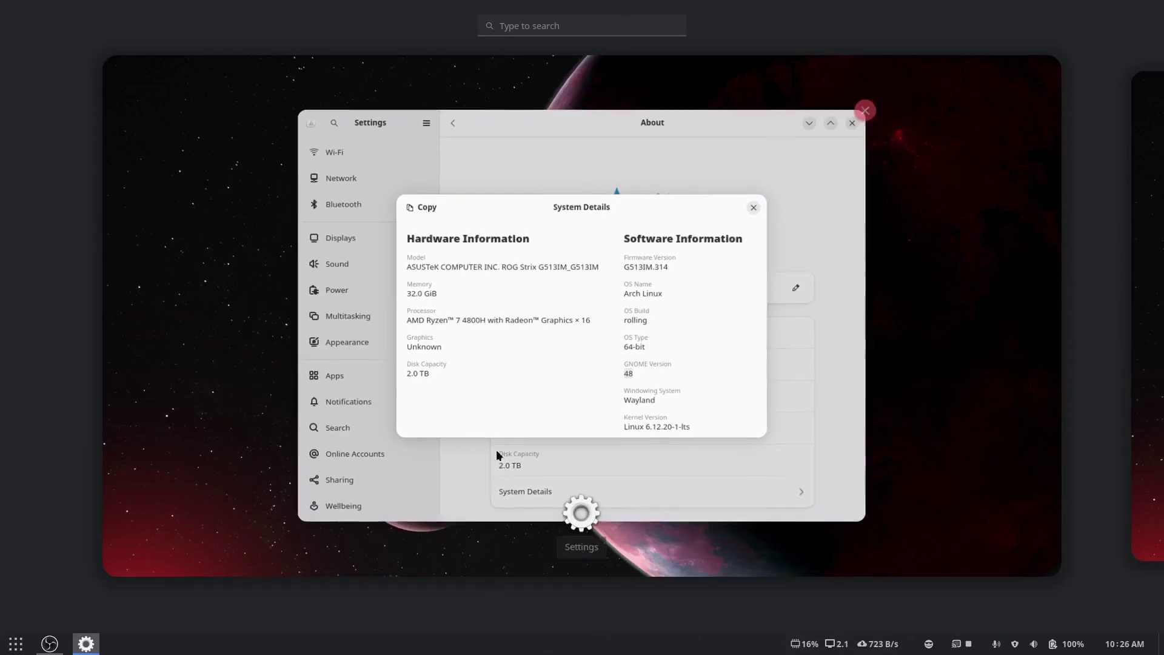
# Launch Tweaks and the Extensions app, and scroll through the user and system extensions
pyautogui.write('tweak')
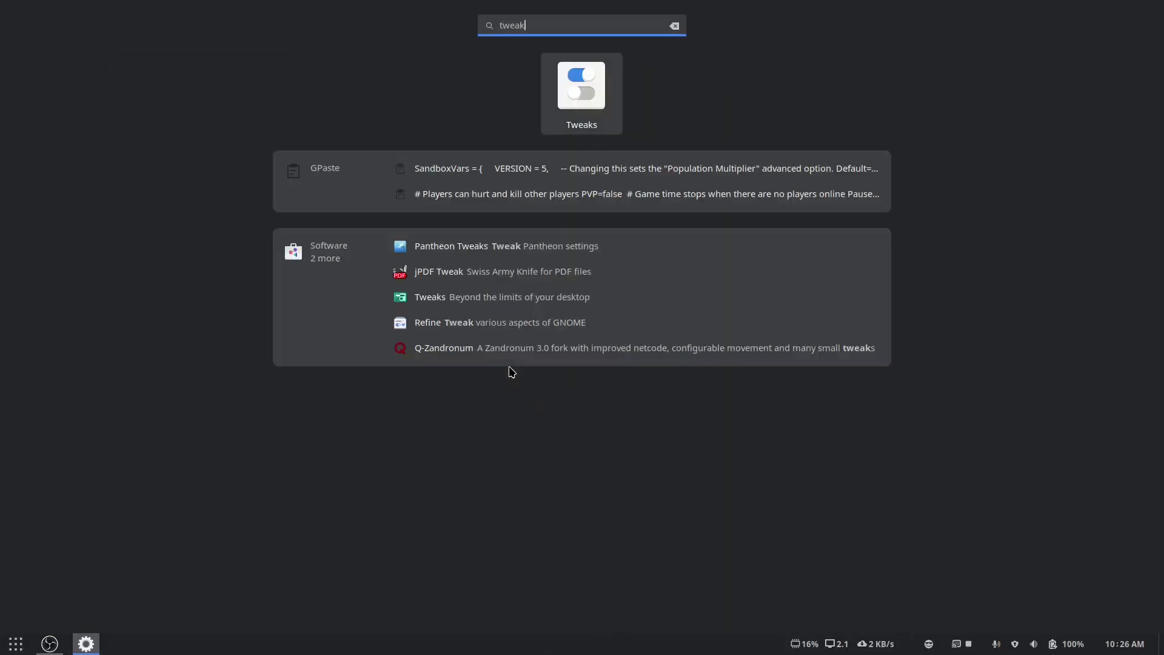
pyautogui.press('Return')
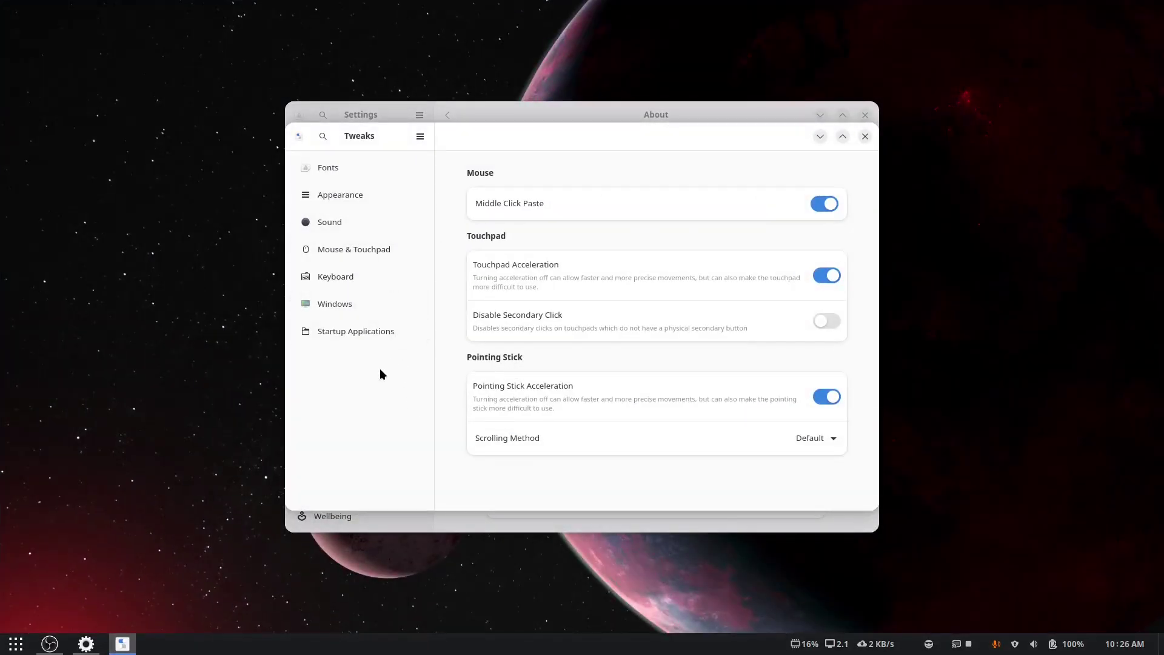
pyautogui.press('super')
pyautogui.write('ext')
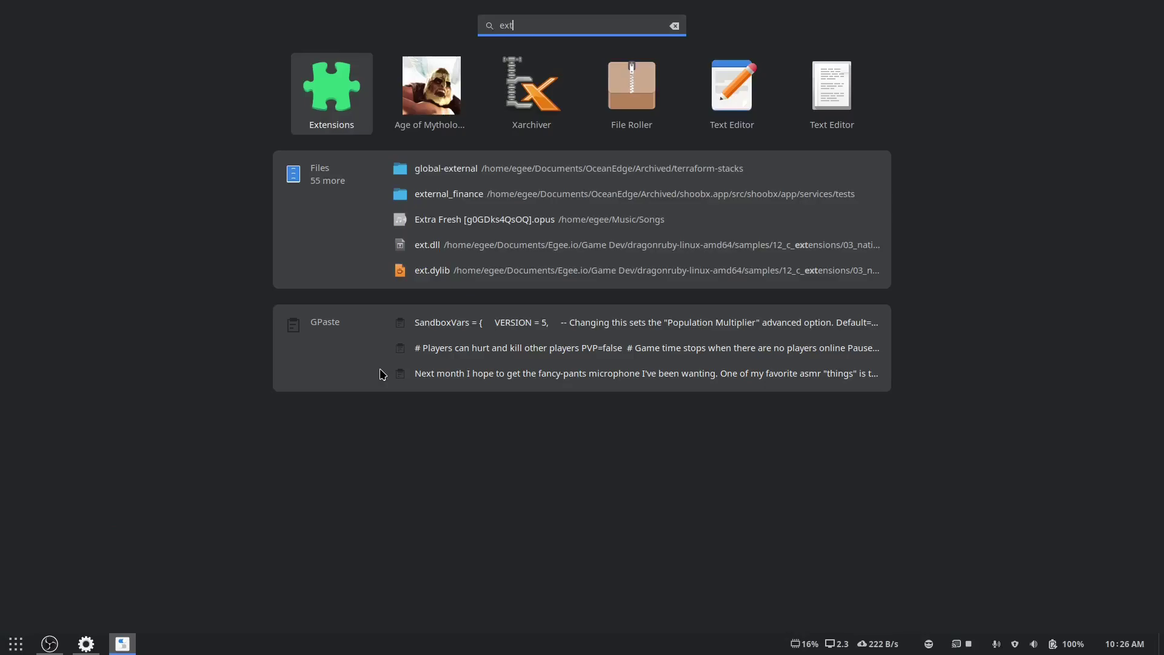
pyautogui.press('Return')
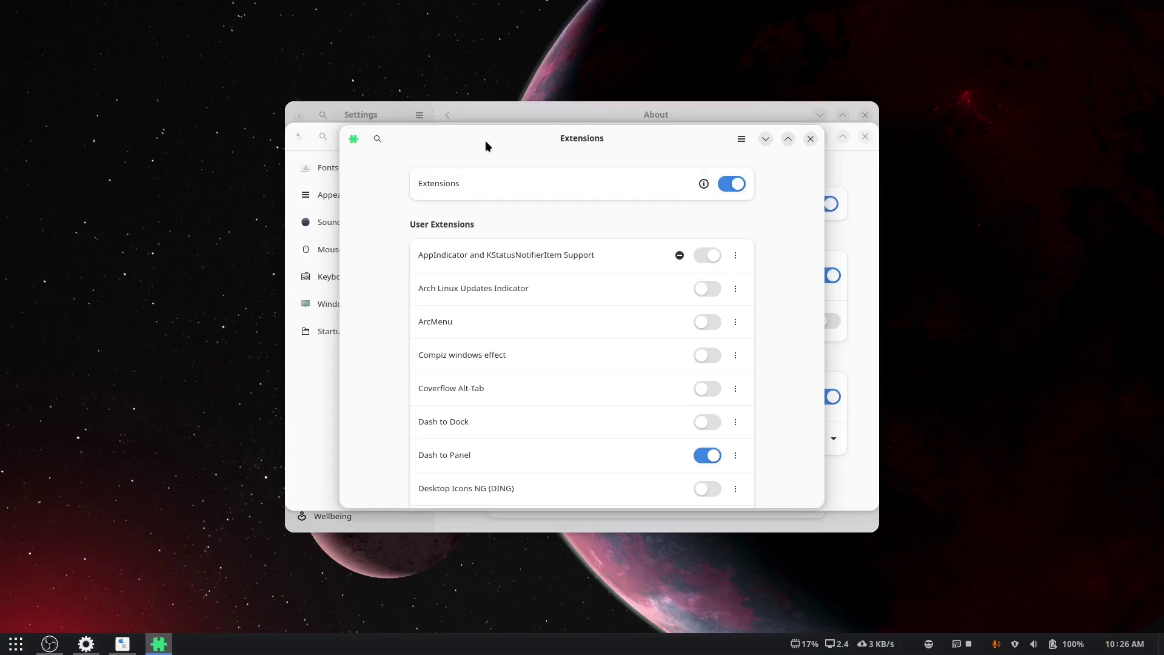
pyautogui.scroll(-10, 376, 211)
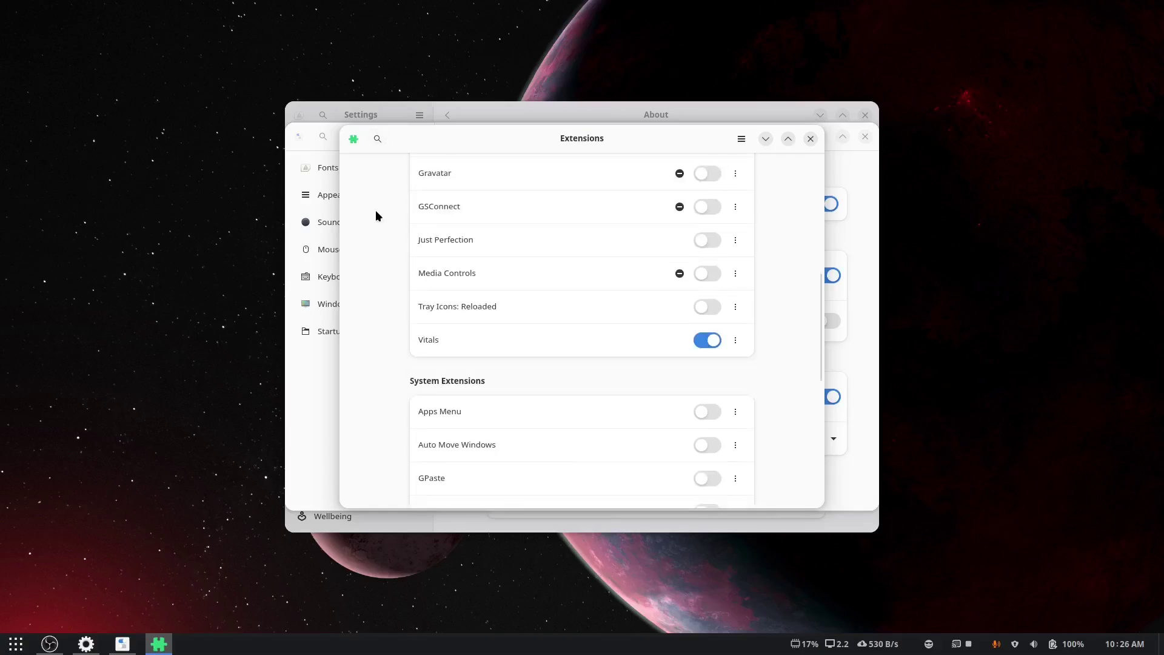
pyautogui.scroll(-10, 376, 216)
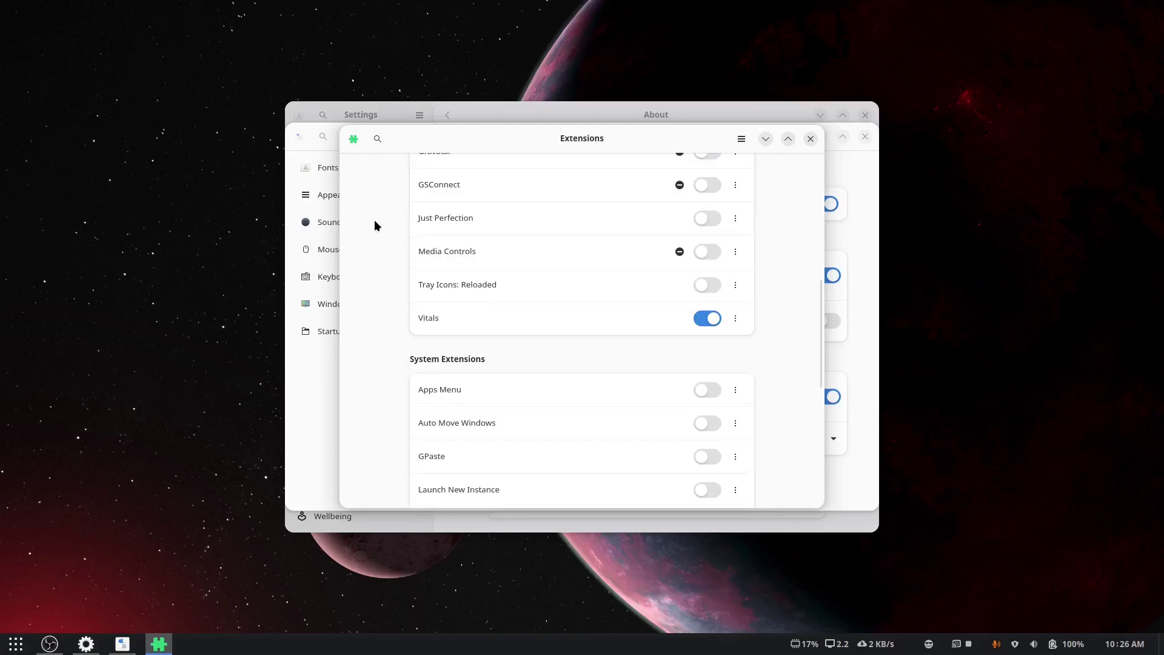
pyautogui.scroll(10, 374, 226)
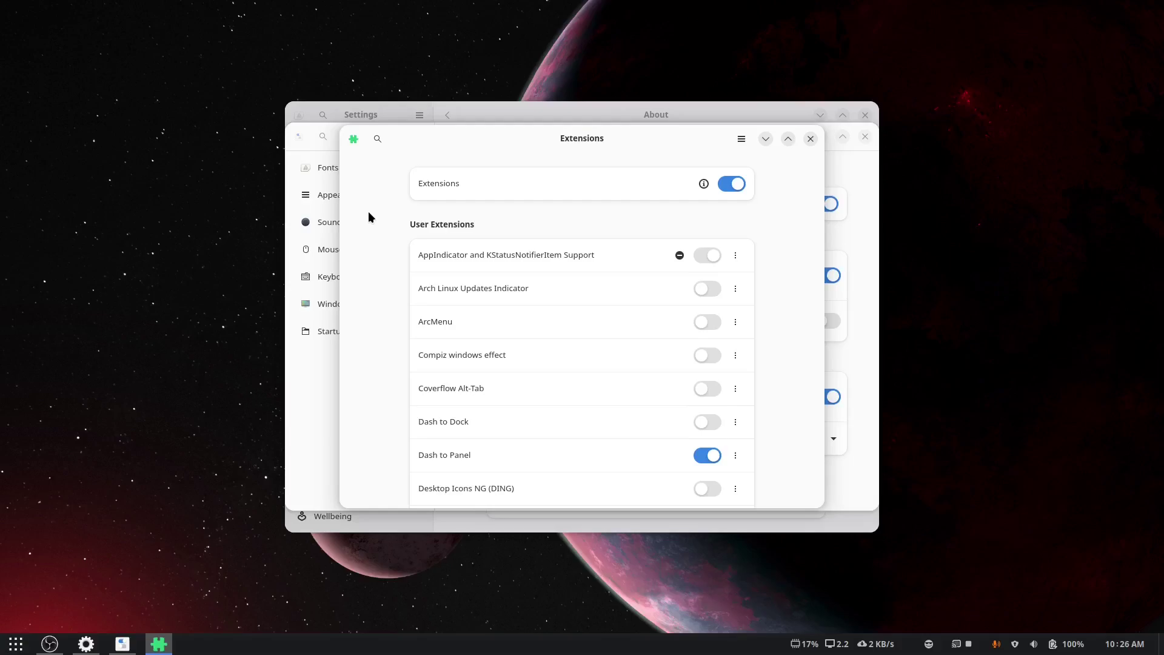
# Browse the grid of installed apps, then close it back to the desktop
pyautogui.click(16, 643)
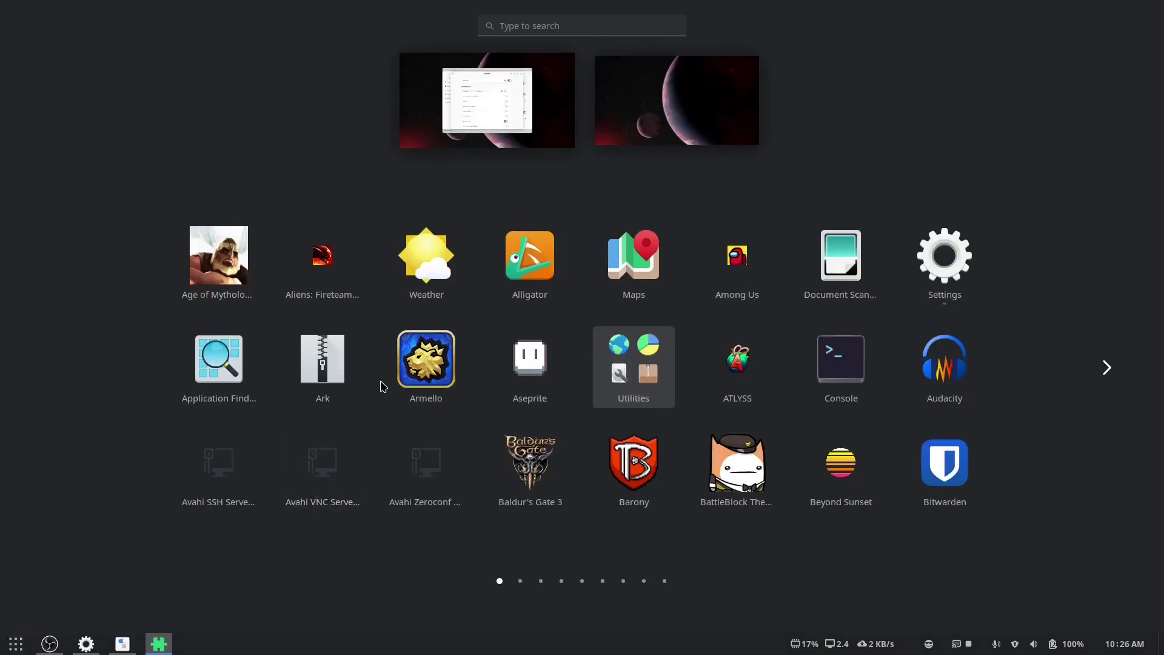
pyautogui.scroll(-2, 381, 388)
pyautogui.scroll(-6, 382, 389)
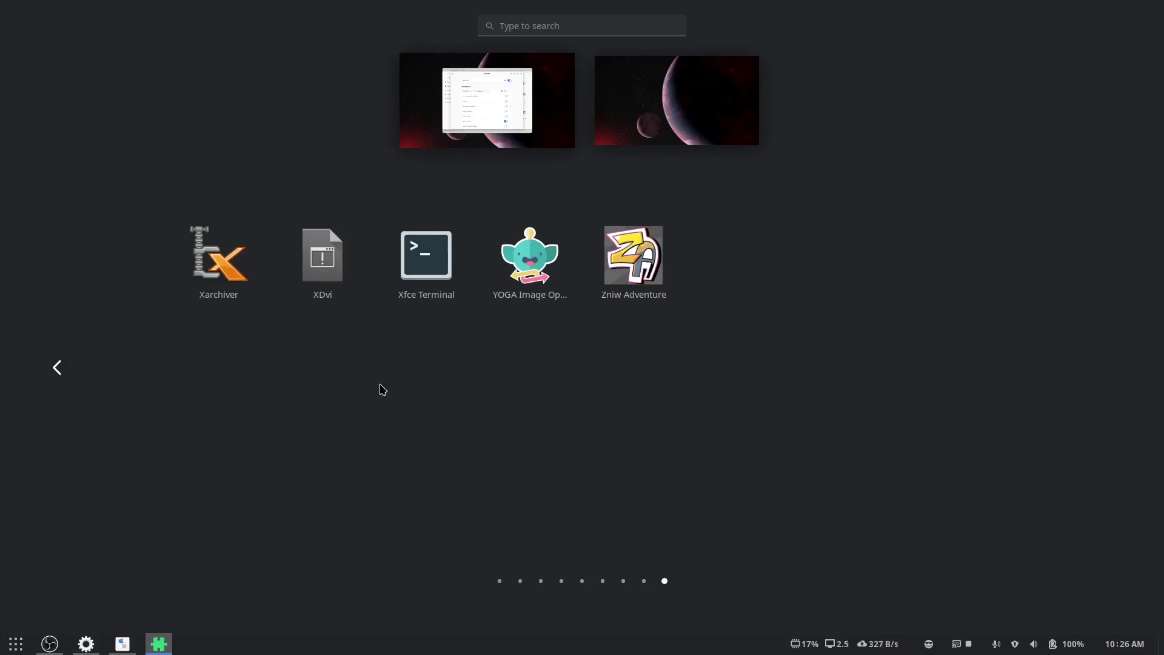
pyautogui.scroll(5, 382, 389)
pyautogui.scroll(3, 382, 389)
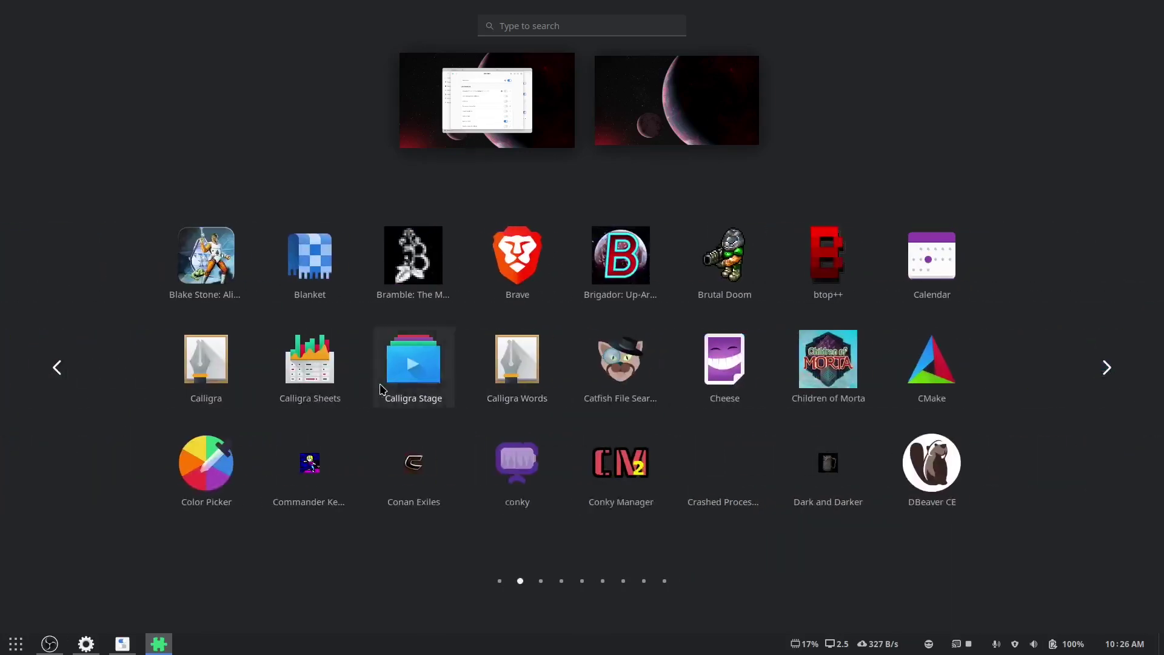
pyautogui.click(378, 395)
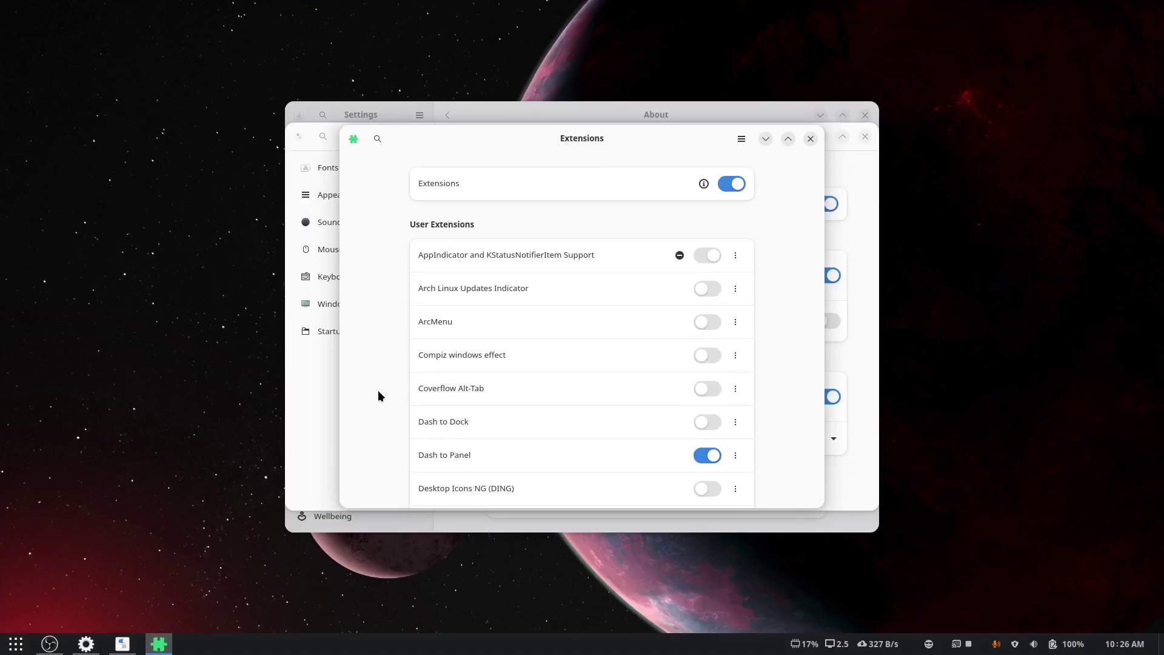
# Arrange the Tweaks and Extensions windows side by side and open Dash to Panel's settings
pyautogui.moveTo(569, 159); pyautogui.dragTo(846, 209)
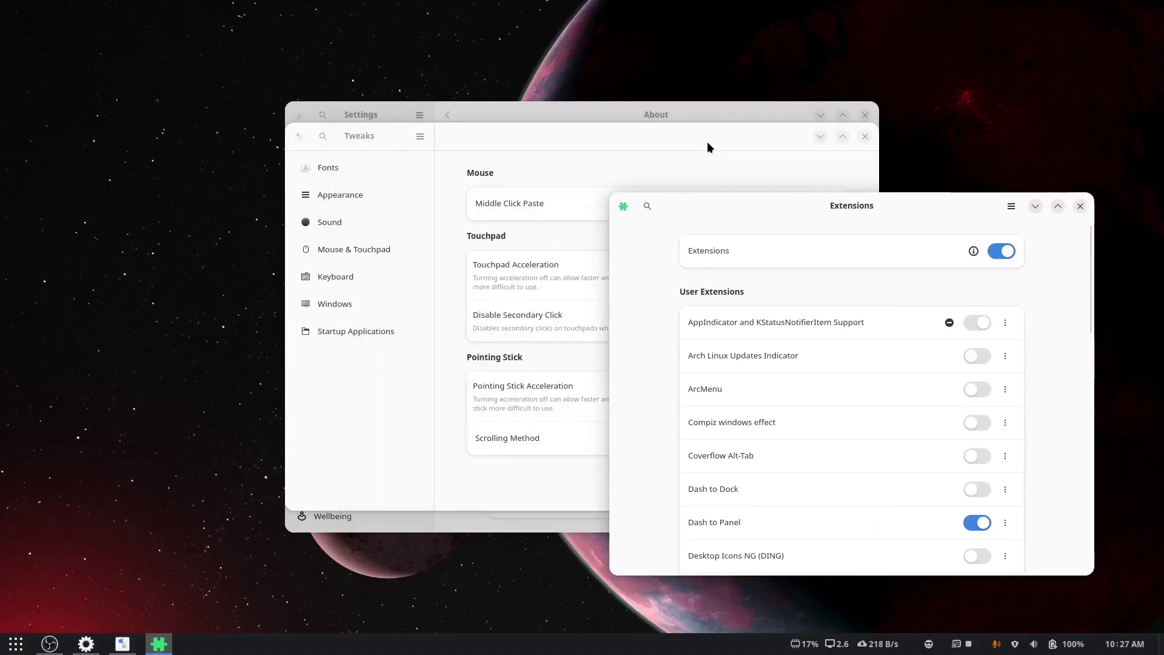
pyautogui.moveTo(708, 144); pyautogui.dragTo(576, 134)
pyautogui.moveTo(883, 205); pyautogui.dragTo(759, 191)
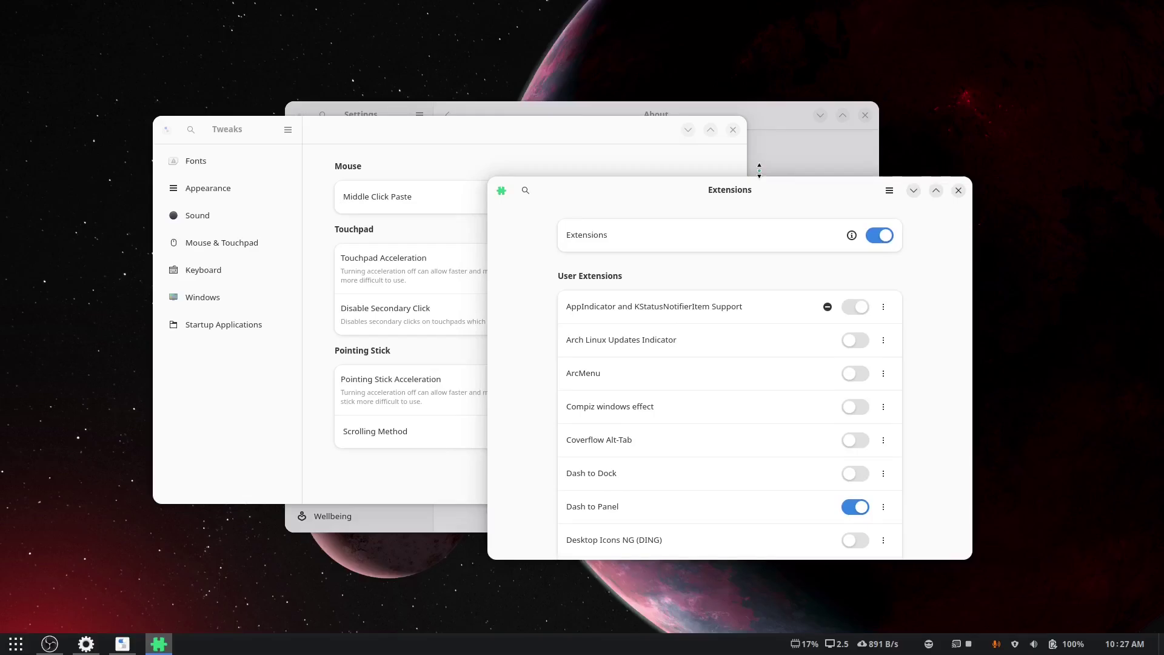
pyautogui.scroll(-3, 766, 323)
pyautogui.scroll(-3, 765, 323)
pyautogui.click(766, 324)
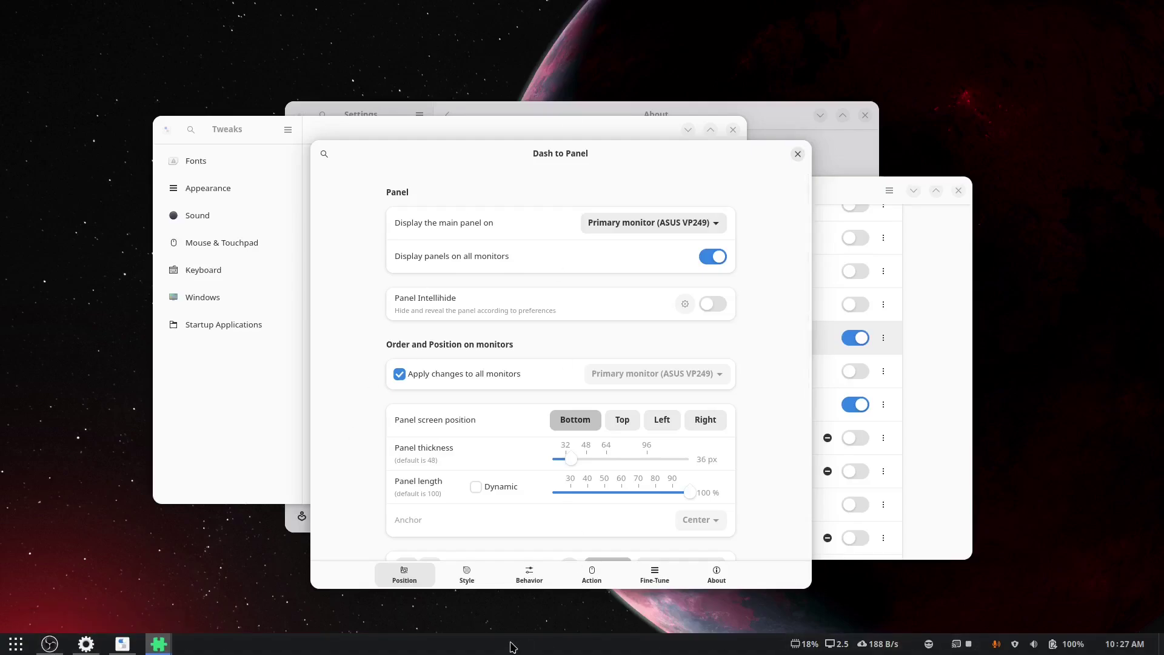
pyautogui.click(17, 645)
pyautogui.write('file')
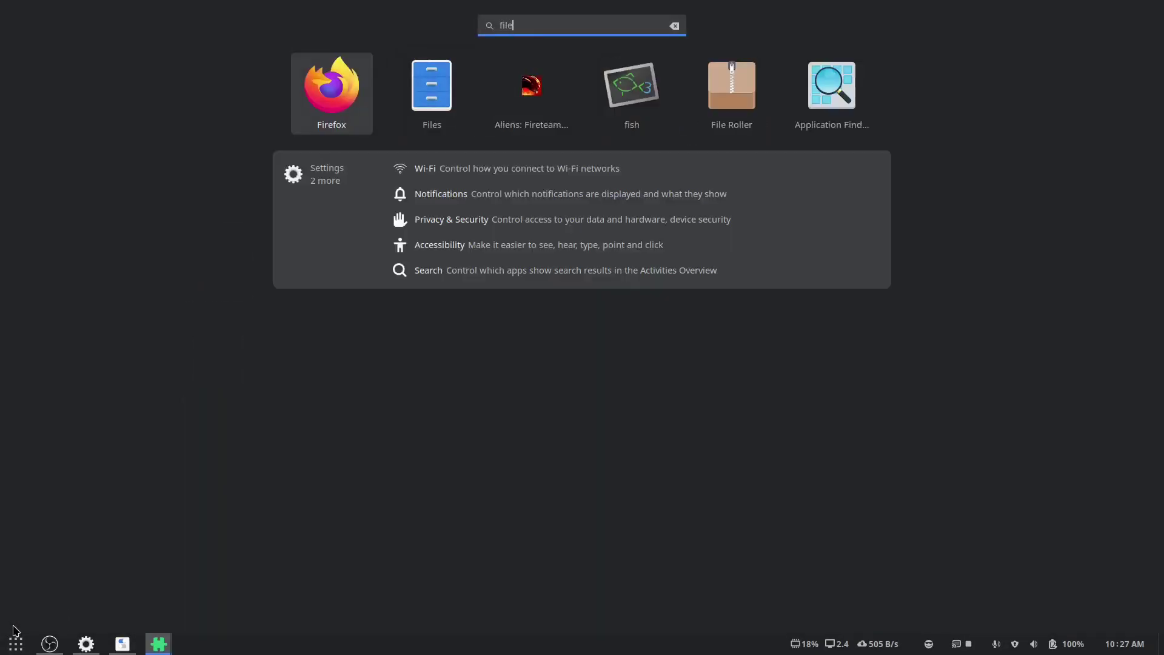
pyautogui.press('Return')
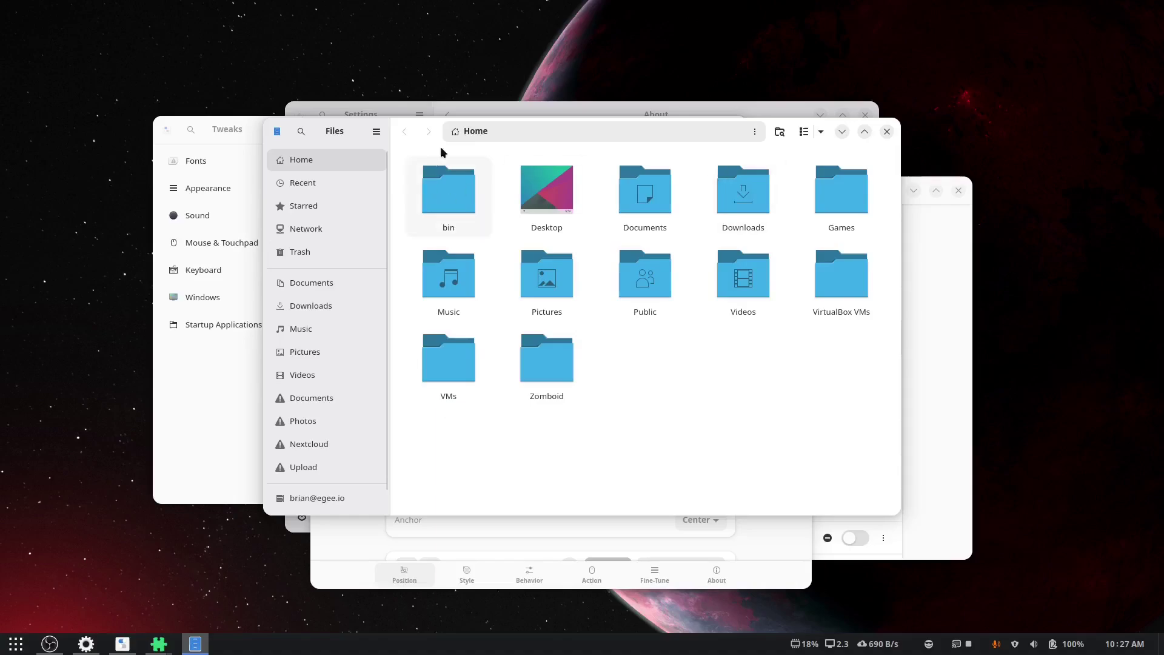
pyautogui.moveTo(439, 138); pyautogui.dragTo(405, 147)
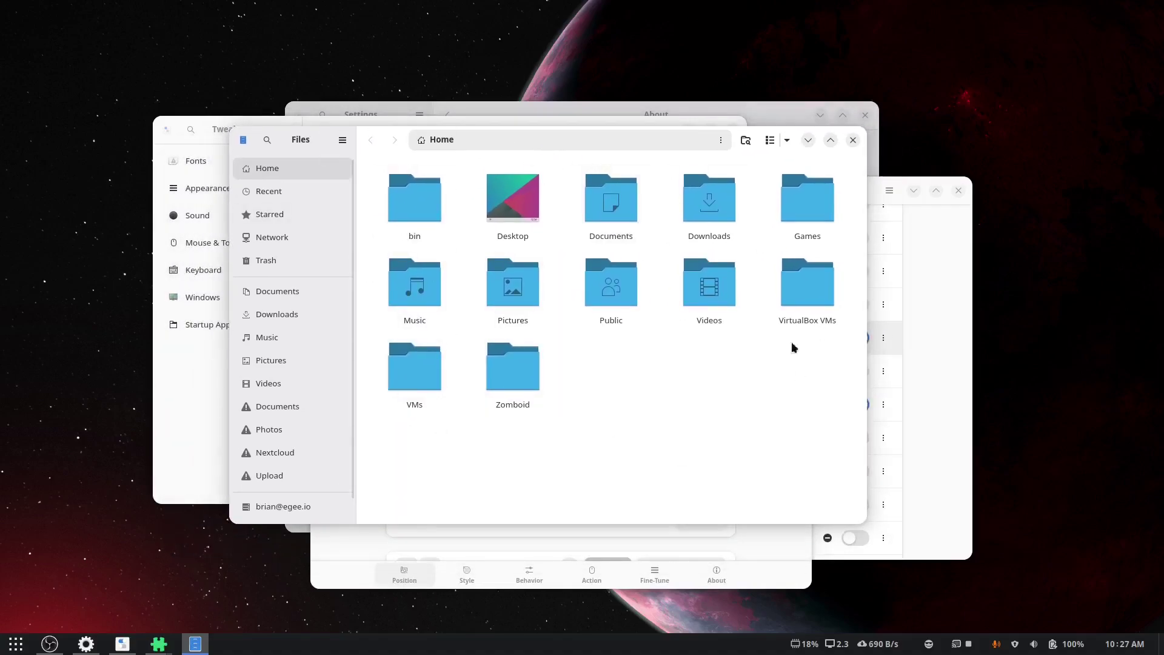
pyautogui.click(852, 140)
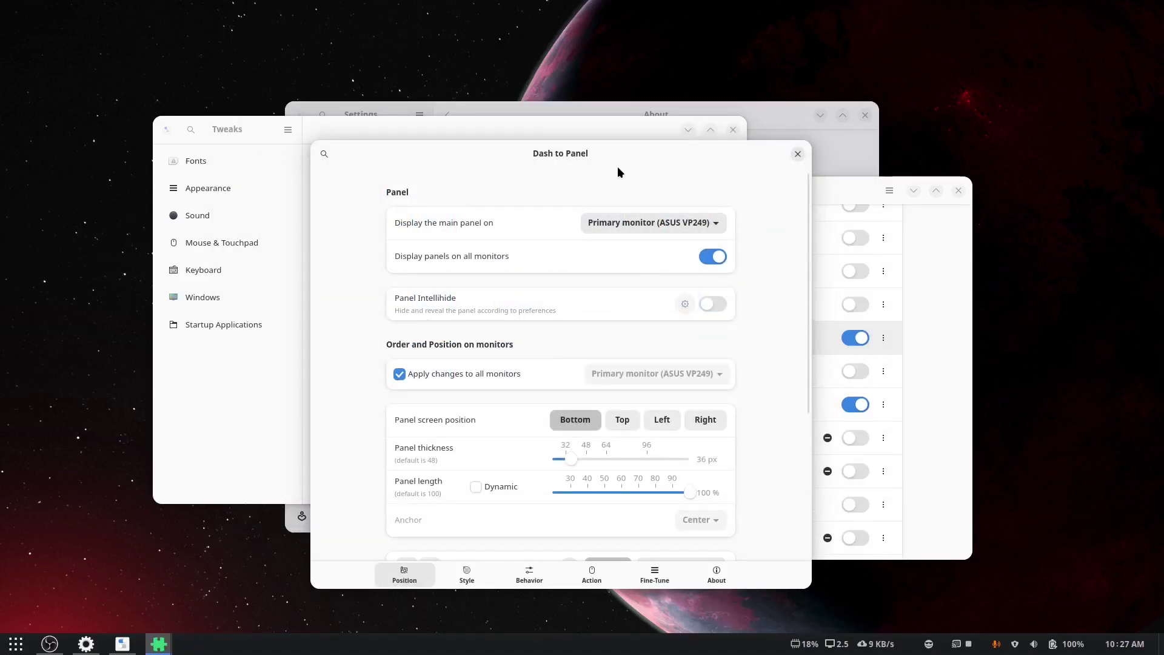
# Close the Dash to Panel, Extensions, Tweaks and Settings windows
pyautogui.click(797, 153)
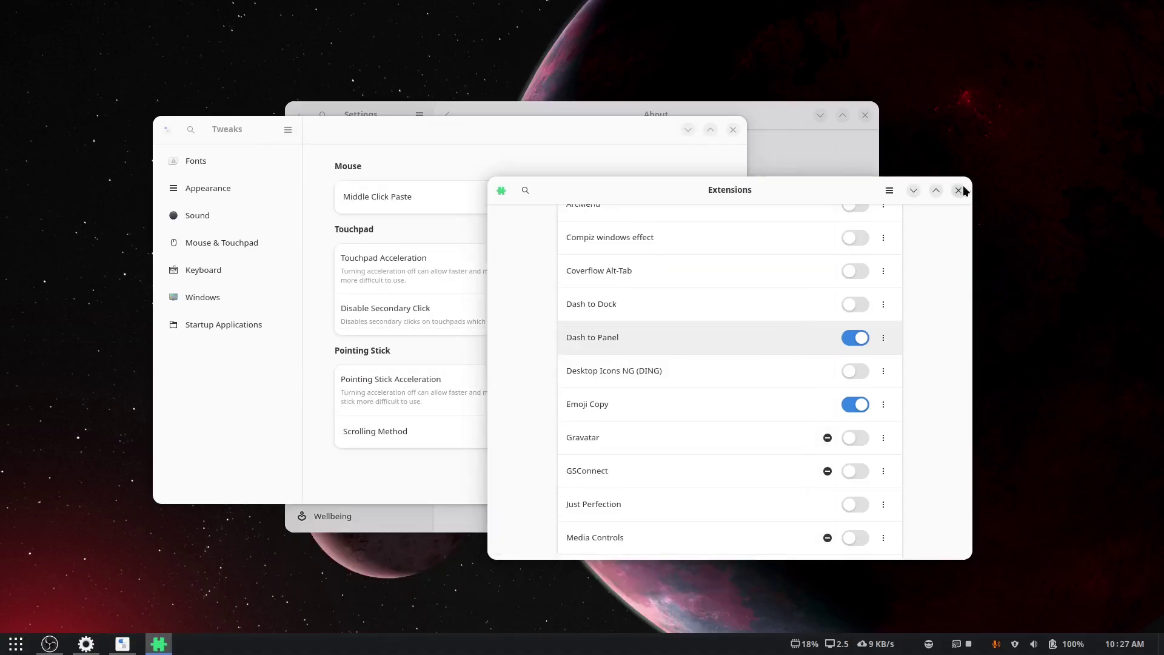
pyautogui.click(959, 191)
pyautogui.click(733, 130)
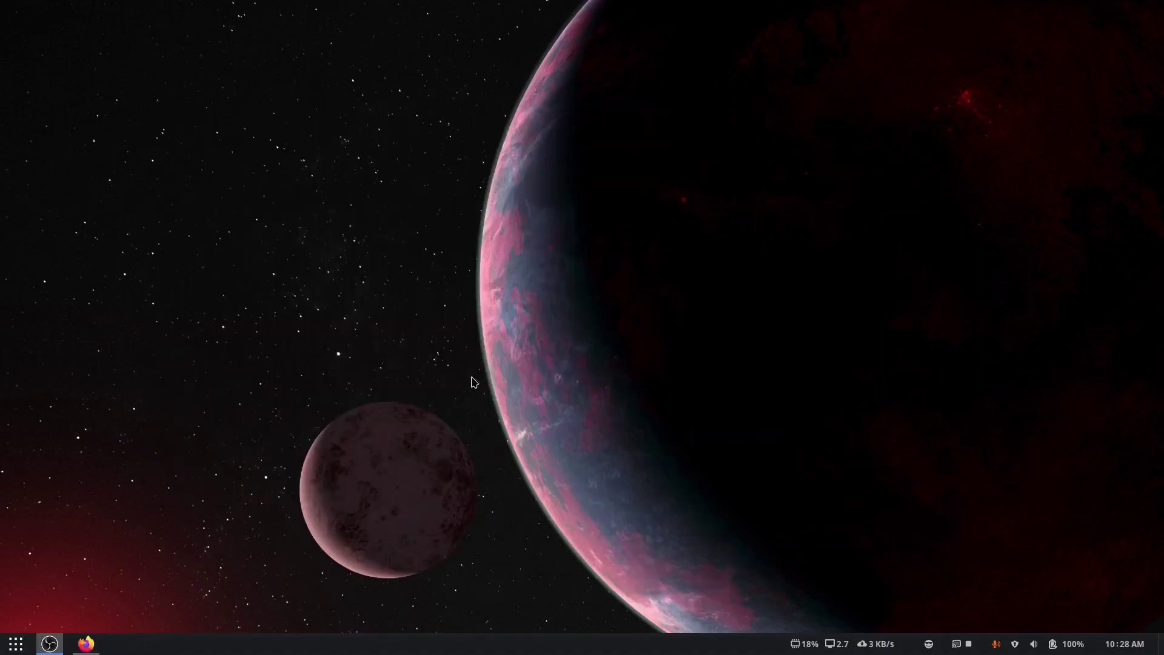
pyautogui.press('super')
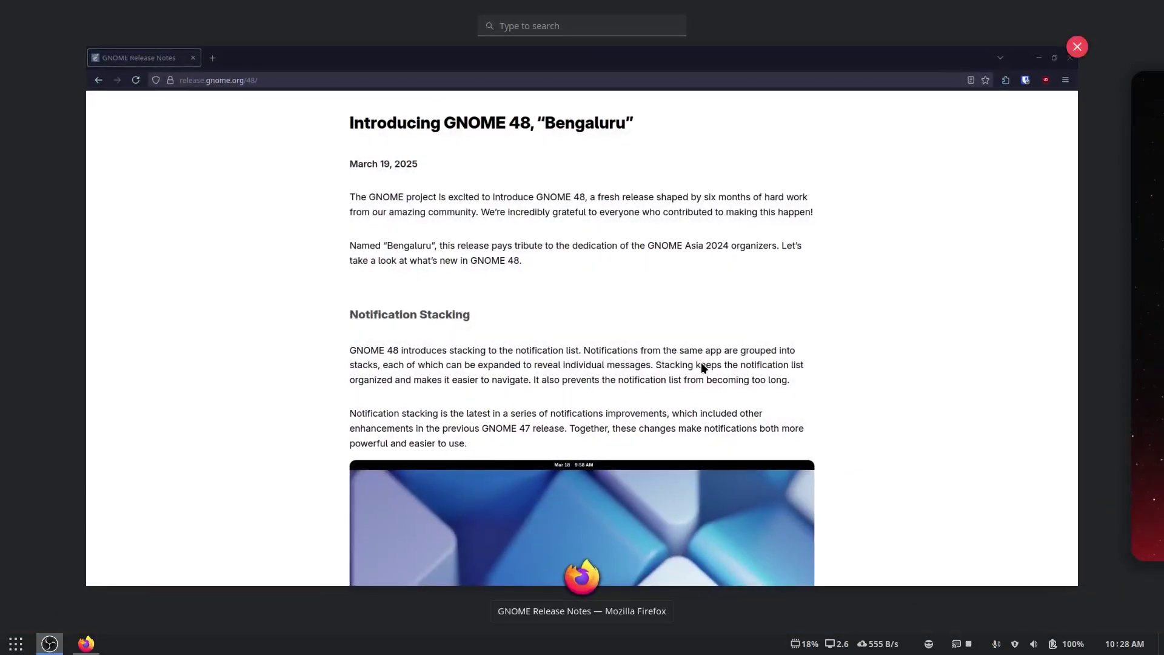
pyautogui.press('super')
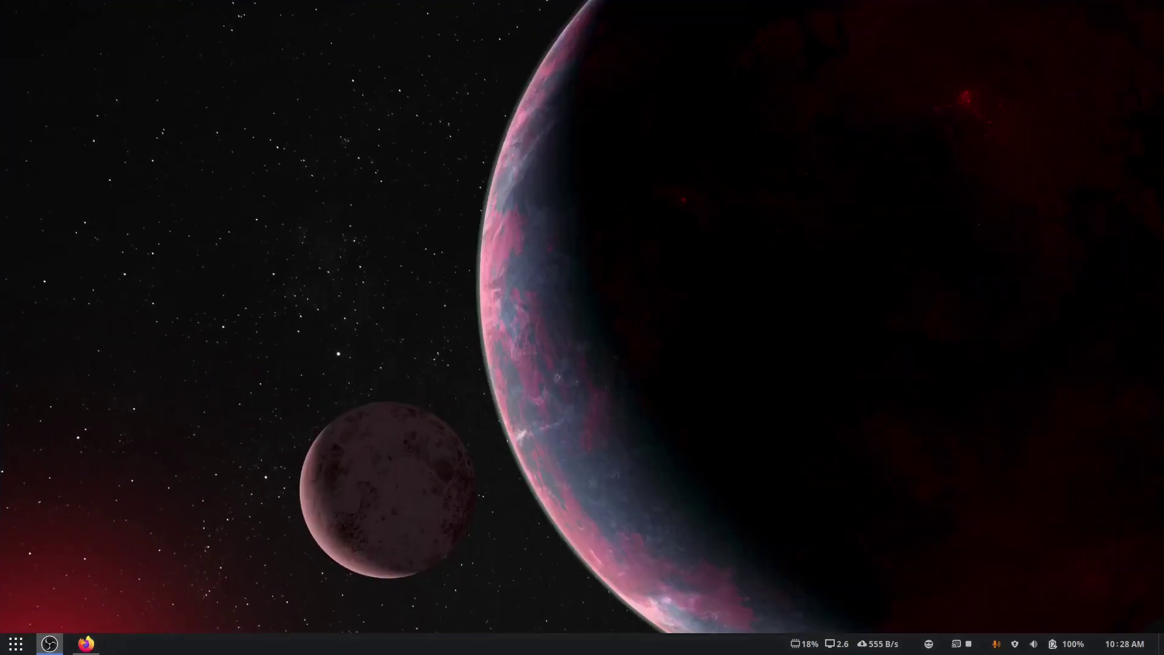
# Restore the OBS window, nudge it right, and minimise it
pyautogui.click(50, 643)
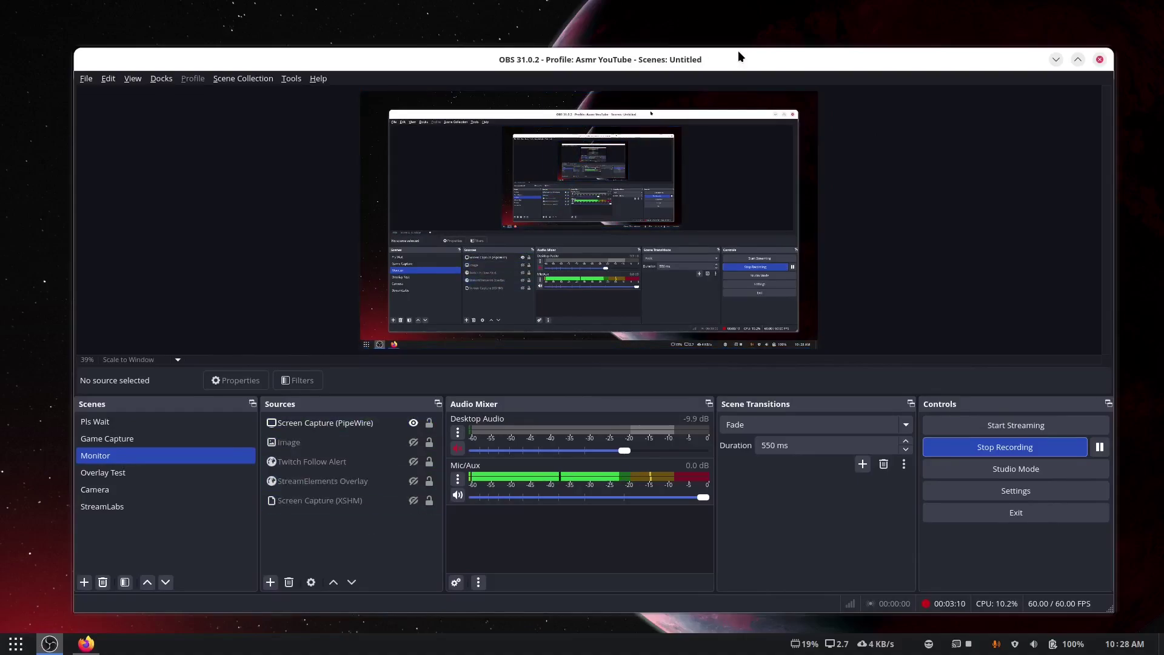
pyautogui.moveTo(737, 52); pyautogui.dragTo(833, 47)
pyautogui.press('super+h')
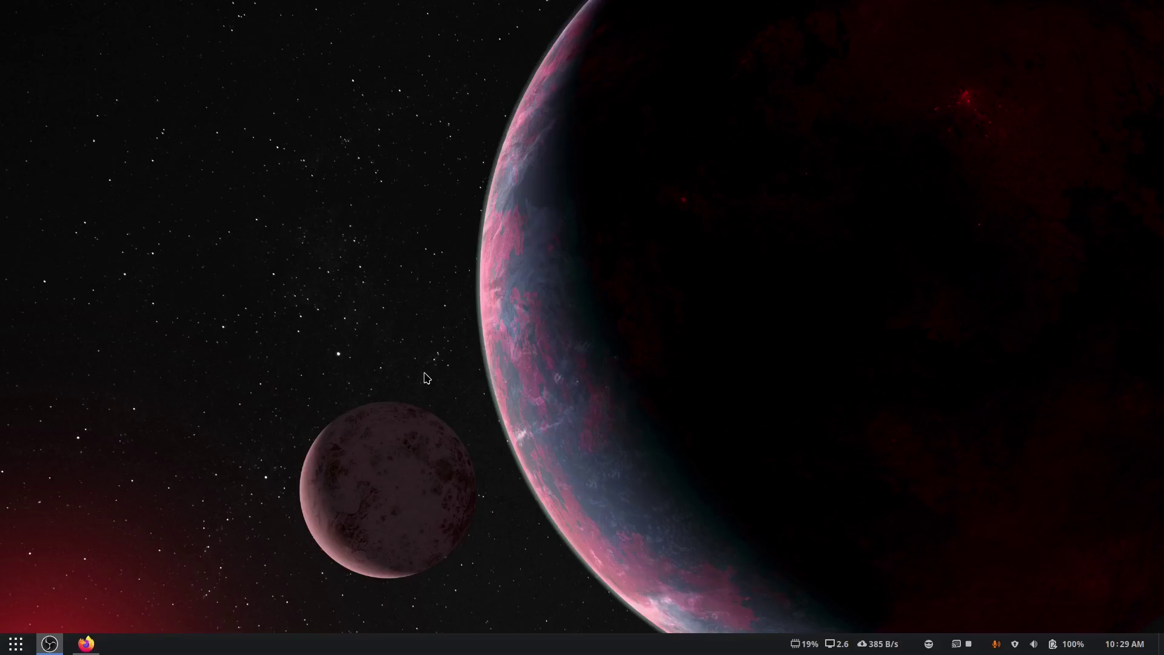
# Switch to Firefox and read the GNOME 48 release notes from Performance to Battery Health, returning to the top
pyautogui.hotkey('alt', 'Tab')
pyautogui.scroll(-12, 224, 322)
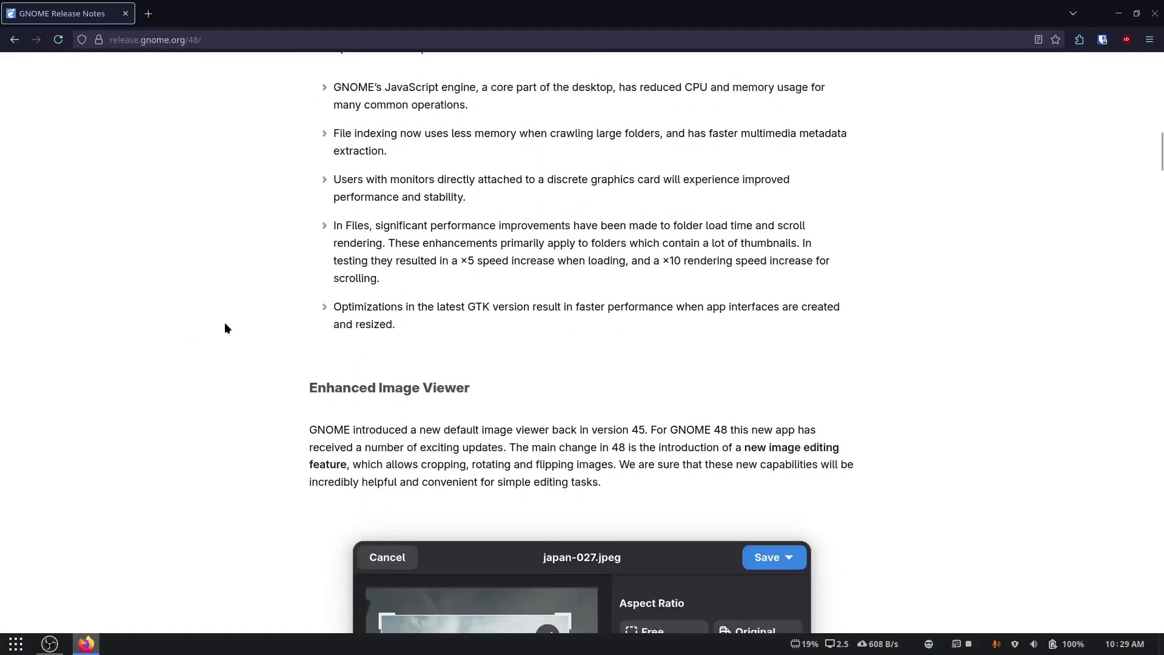
pyautogui.scroll(-15, 225, 327)
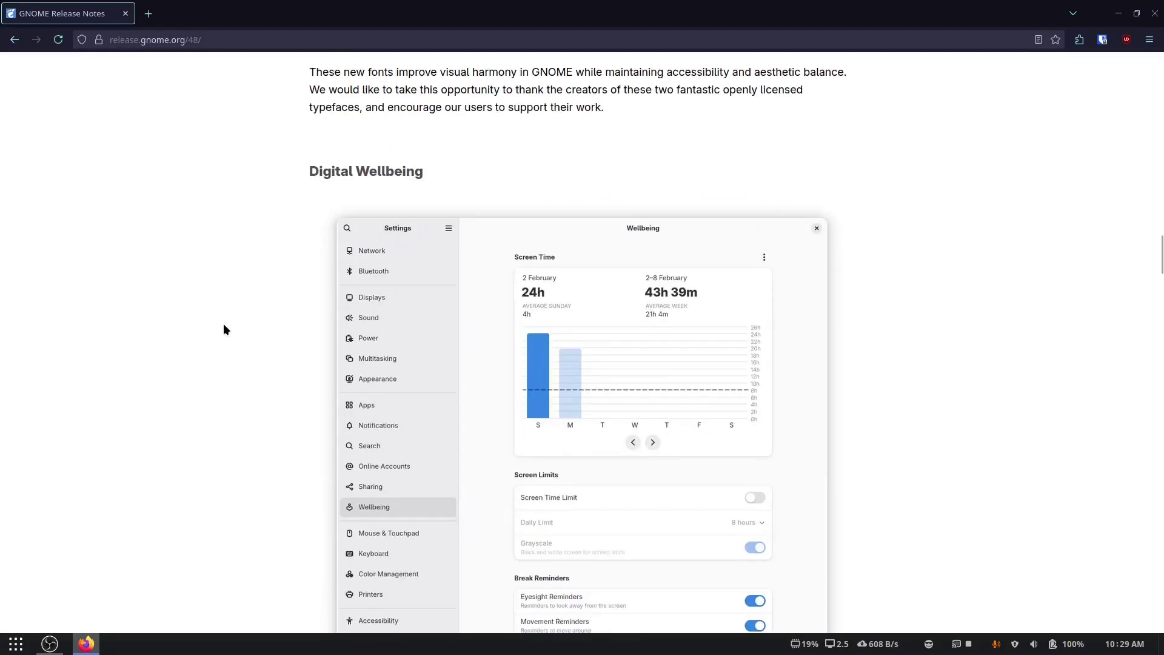
pyautogui.scroll(8, 224, 329)
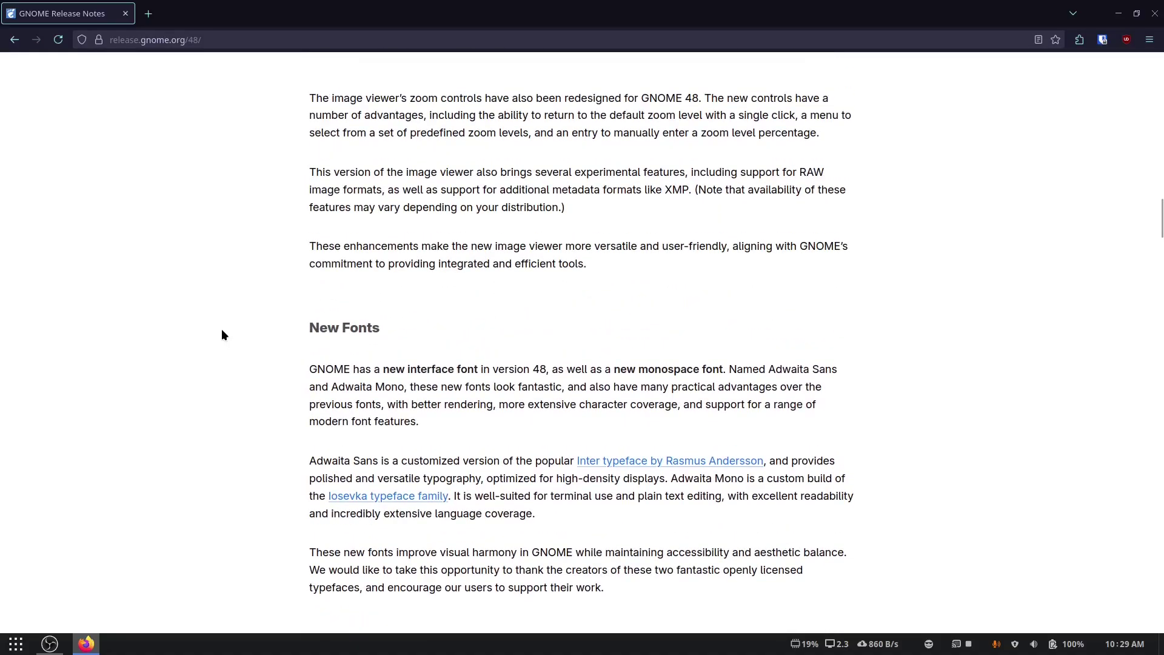
pyautogui.scroll(-13, 220, 337)
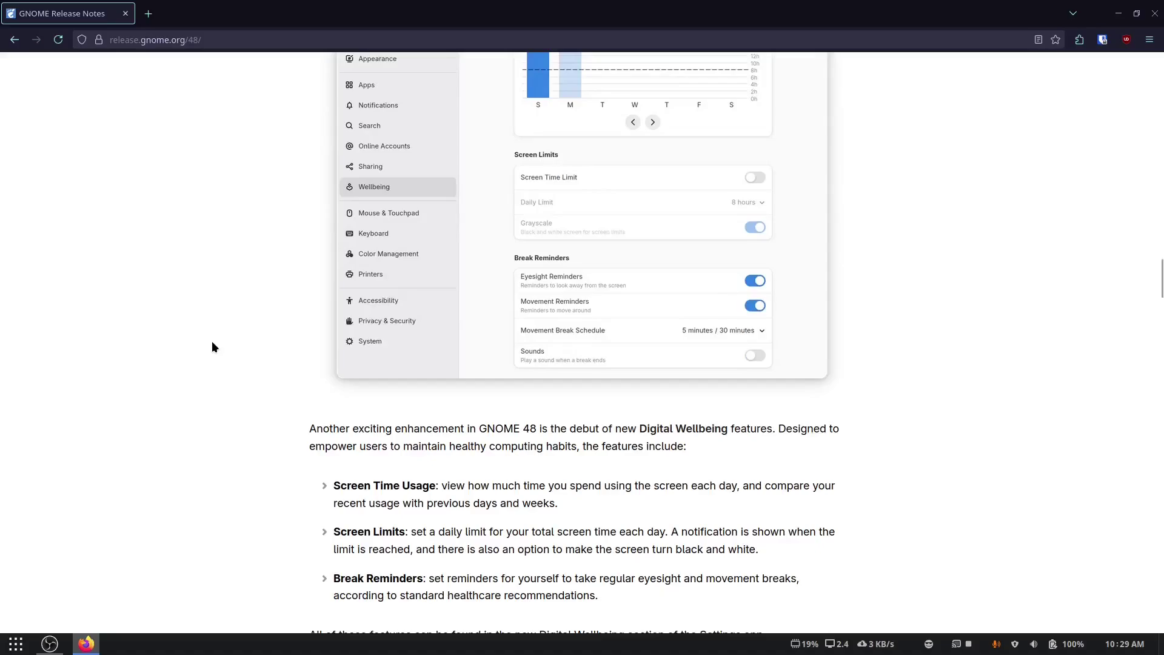
pyautogui.scroll(-5, 212, 342)
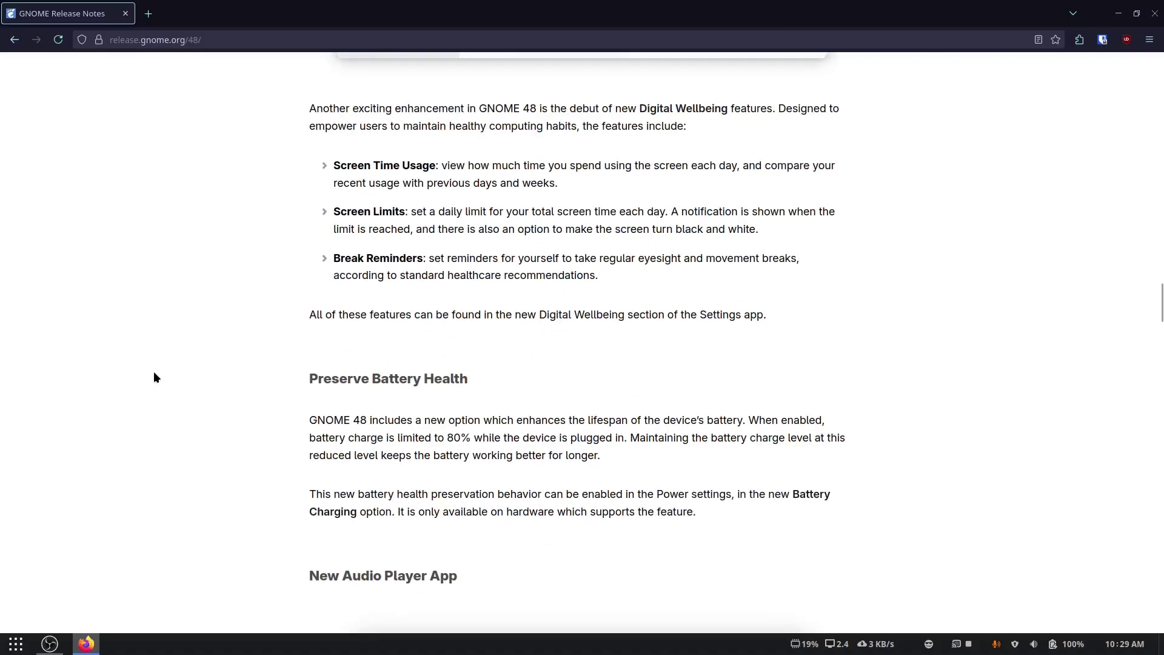
pyautogui.scroll(-6, 154, 377)
pyautogui.scroll(4, 146, 381)
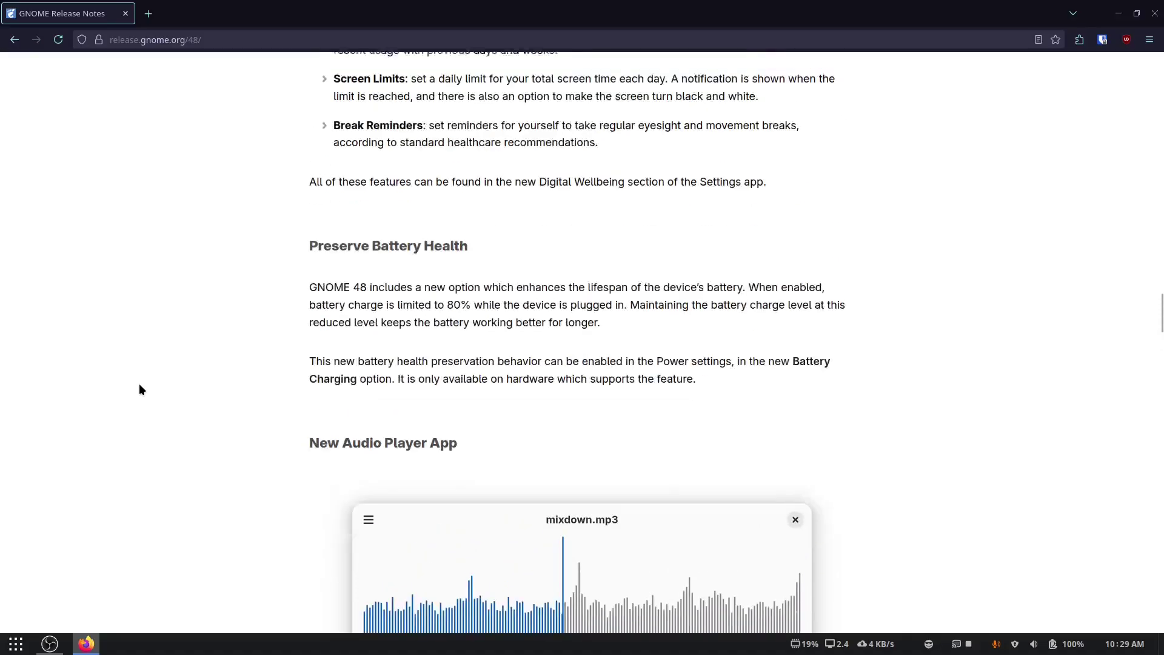
pyautogui.scroll(1, 139, 383)
pyautogui.moveTo(304, 337); pyautogui.dragTo(369, 350)
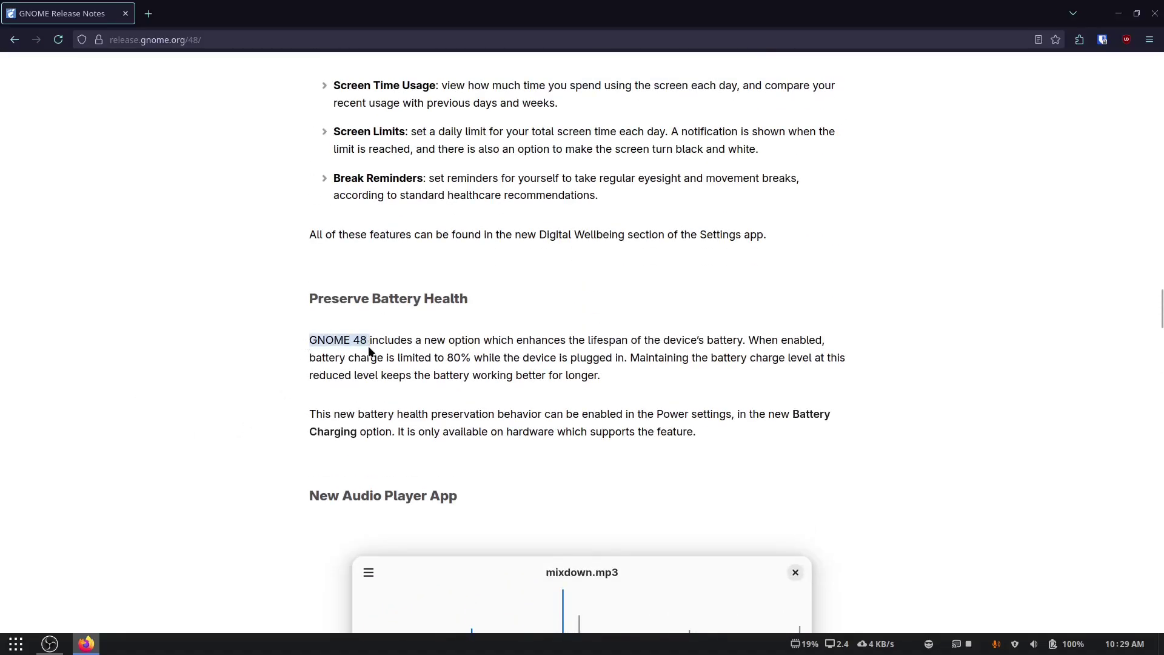
pyautogui.scroll(-6, 886, 433)
pyautogui.moveTo(1160, 339); pyautogui.dragTo(1155, 47)
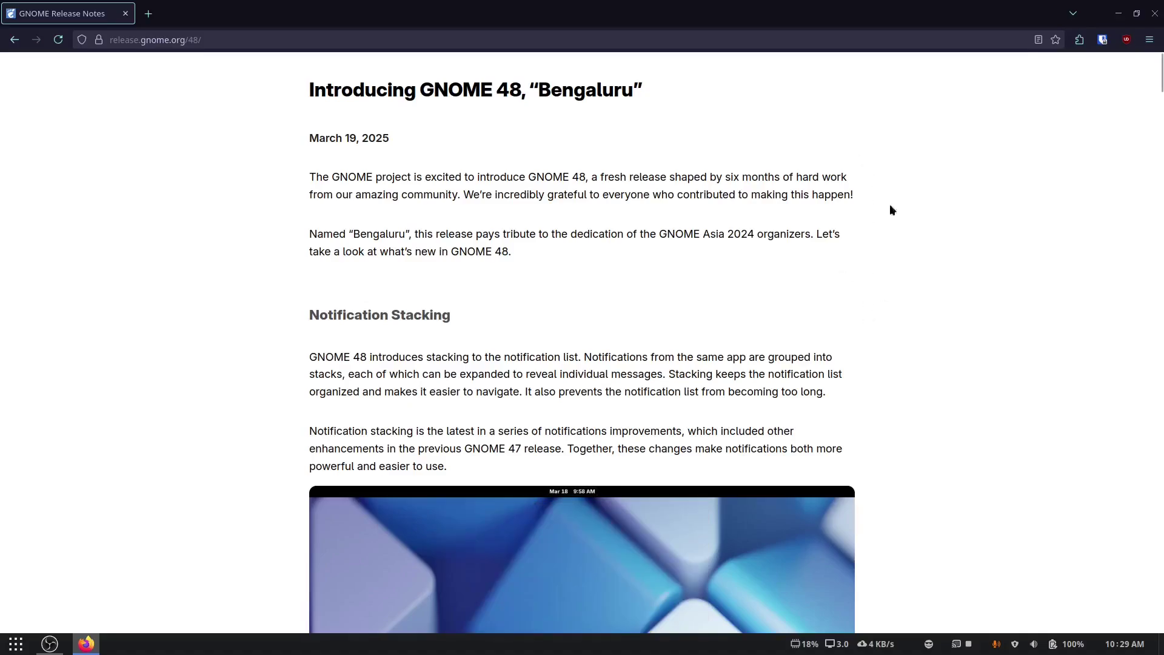
# Skim the release notes through Performance, Digital Wellbeing and Battery Health, ending at the Notification Stacking demo
pyautogui.scroll(-4, 897, 230)
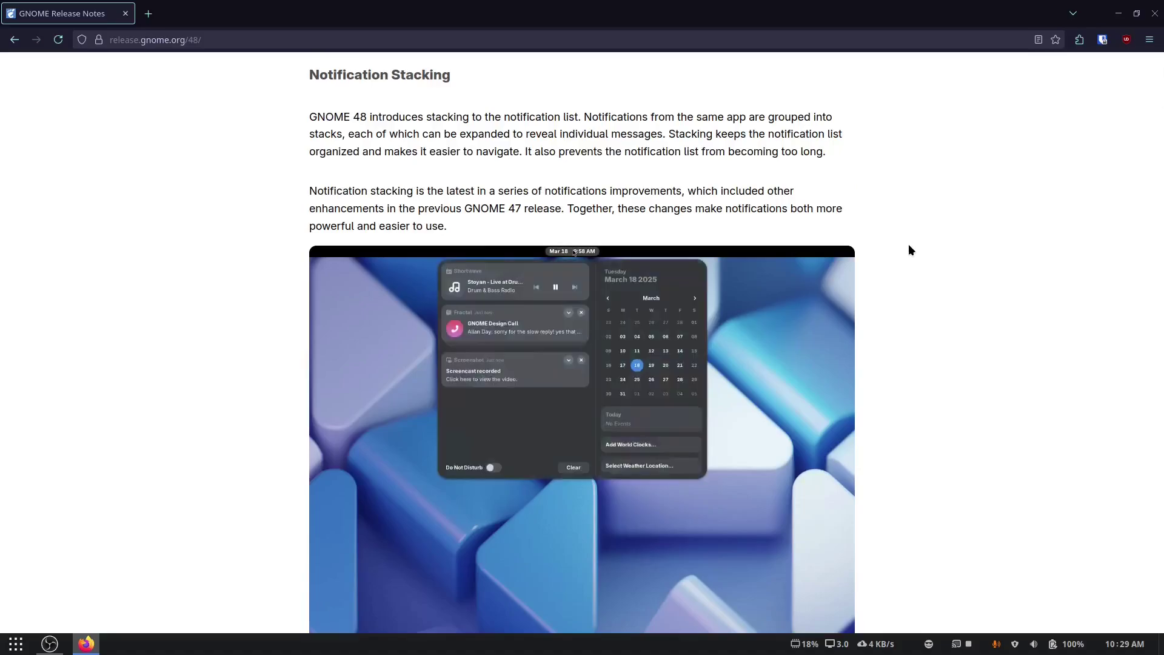
pyautogui.scroll(4, 454, 434)
pyautogui.scroll(-10, 505, 467)
pyautogui.moveTo(309, 259); pyautogui.dragTo(367, 265)
pyautogui.click(918, 395)
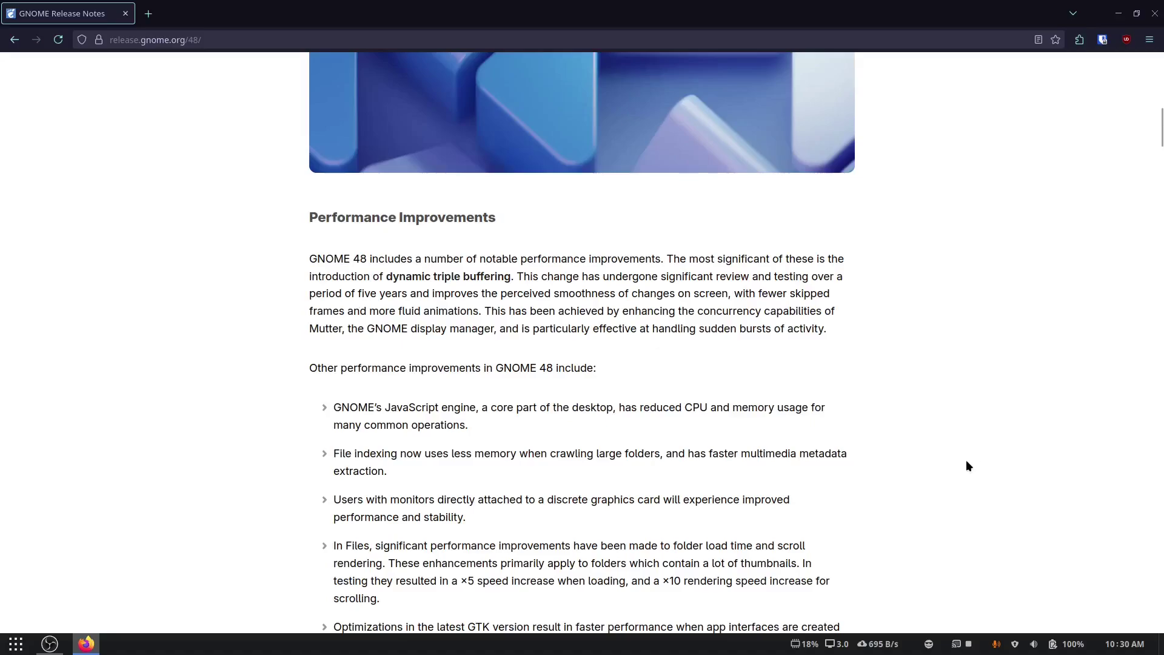
pyautogui.scroll(12, 966, 465)
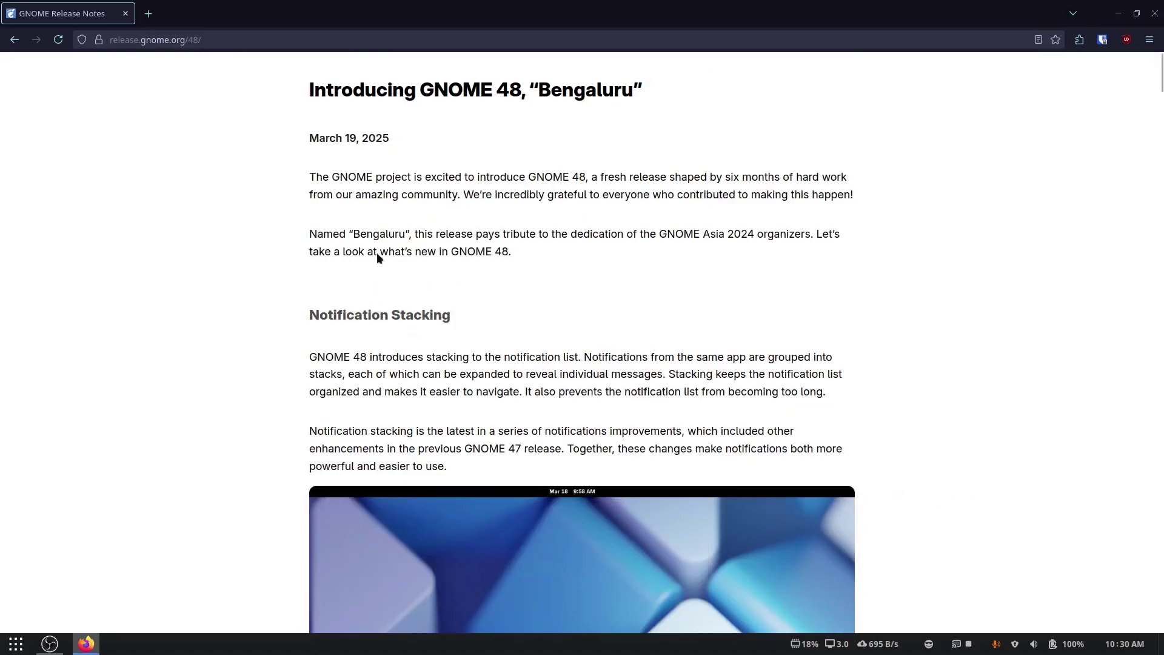
pyautogui.scroll(-20, 407, 233)
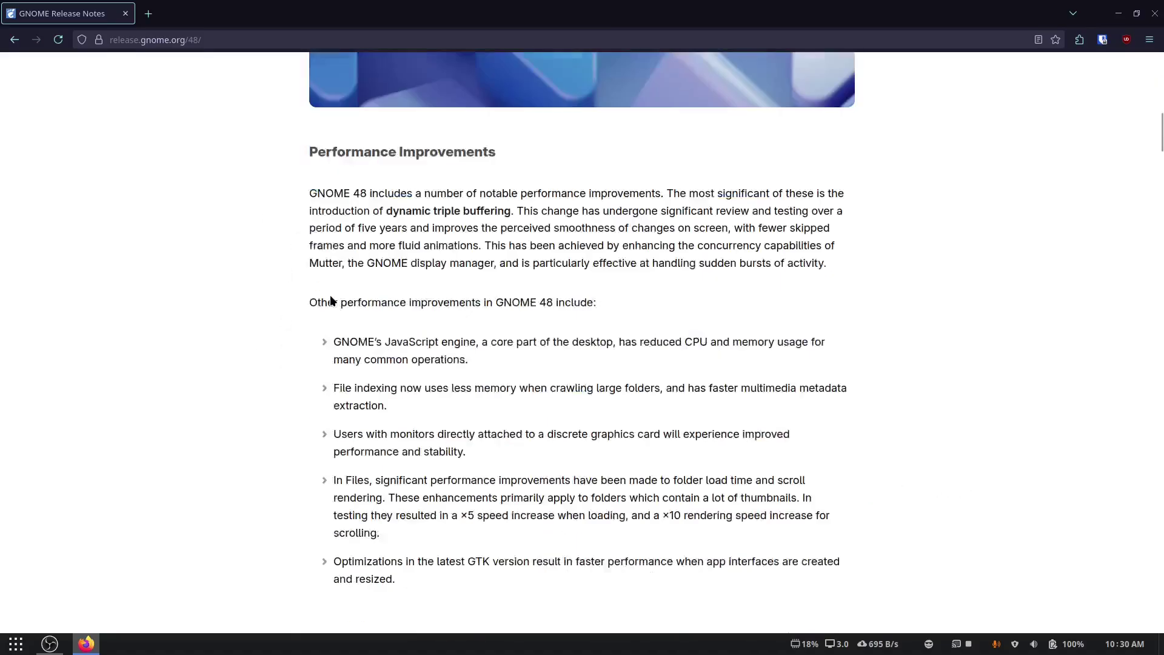
pyautogui.scroll(-6, 667, 424)
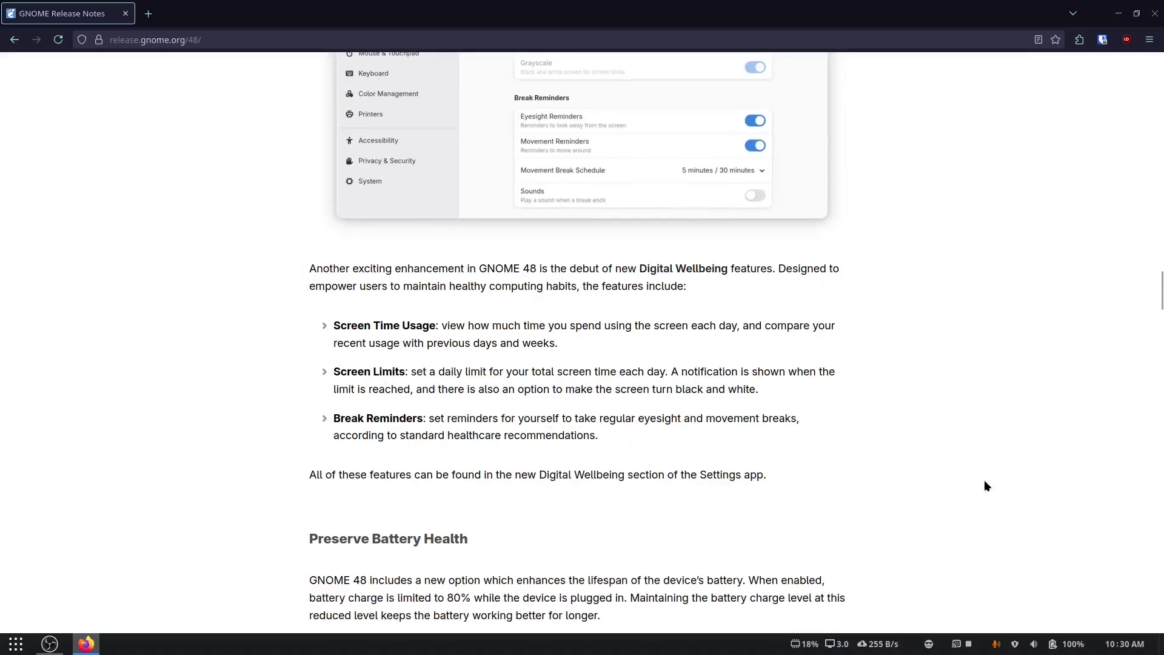
pyautogui.scroll(20, 948, 491)
pyautogui.scroll(15, 933, 508)
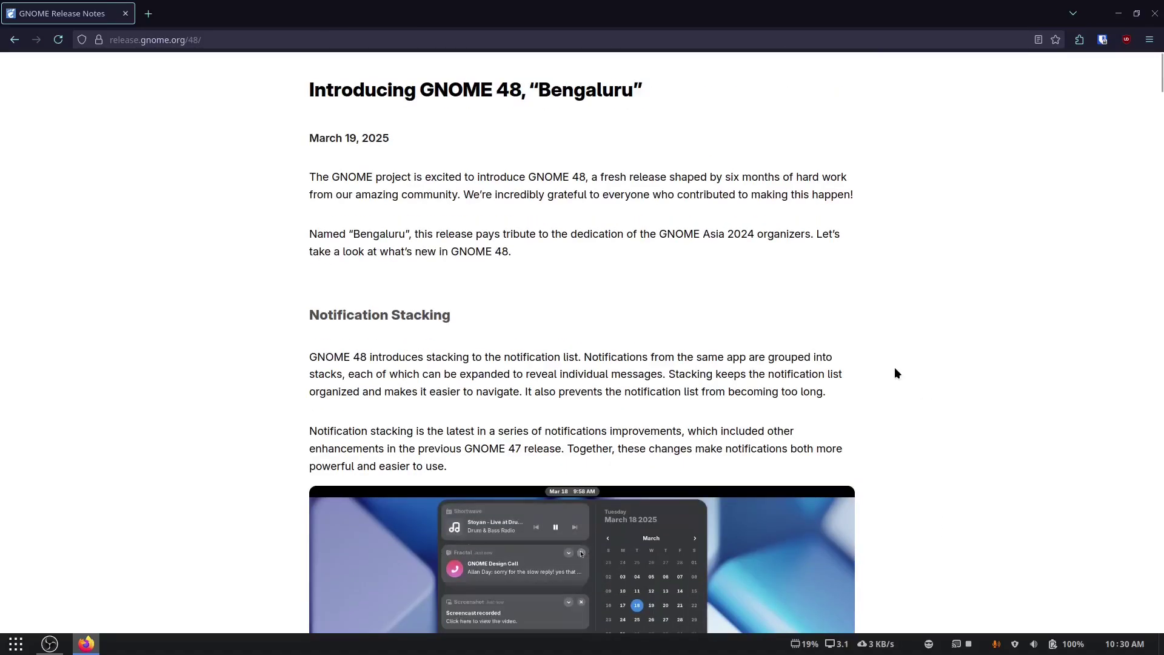
pyautogui.scroll(-5, 394, 342)
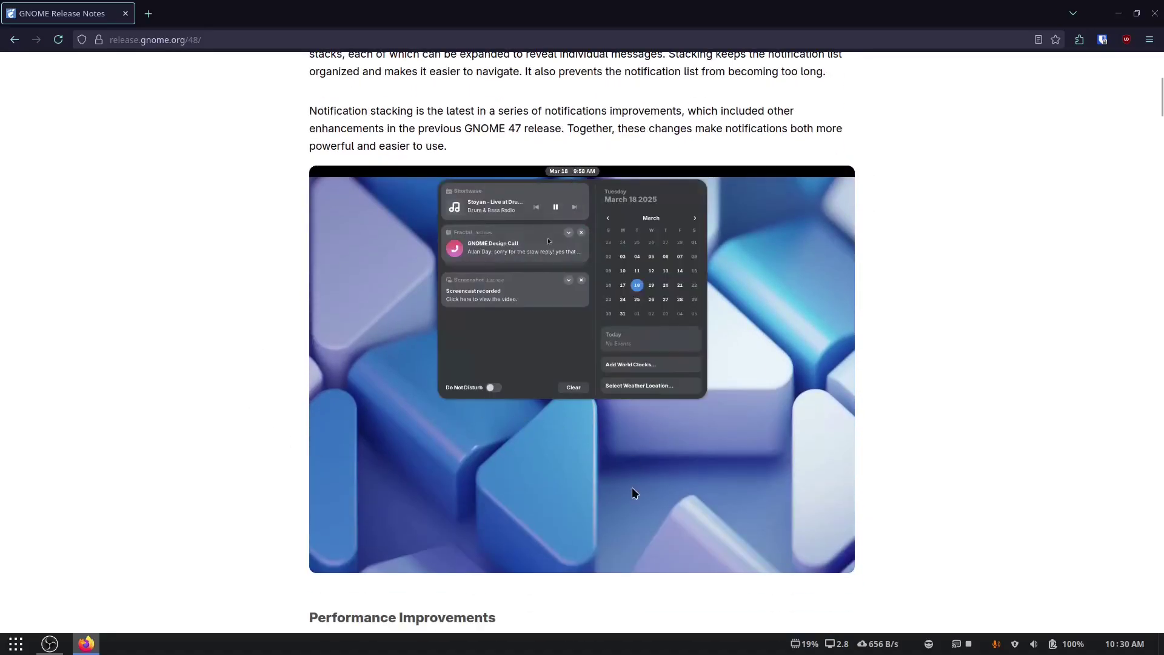
pyautogui.scroll(-1, 446, 242)
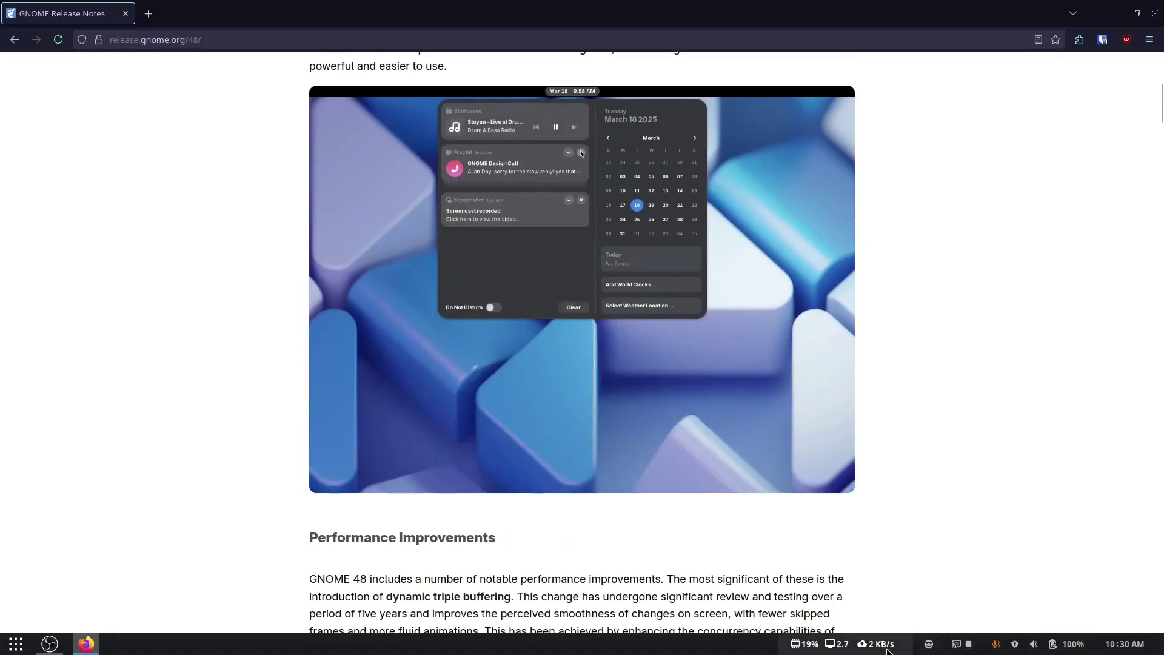
# Show the notification panel with its single Spotify notification, the March 2025 calendar and hourly weather
pyautogui.click(1124, 644)
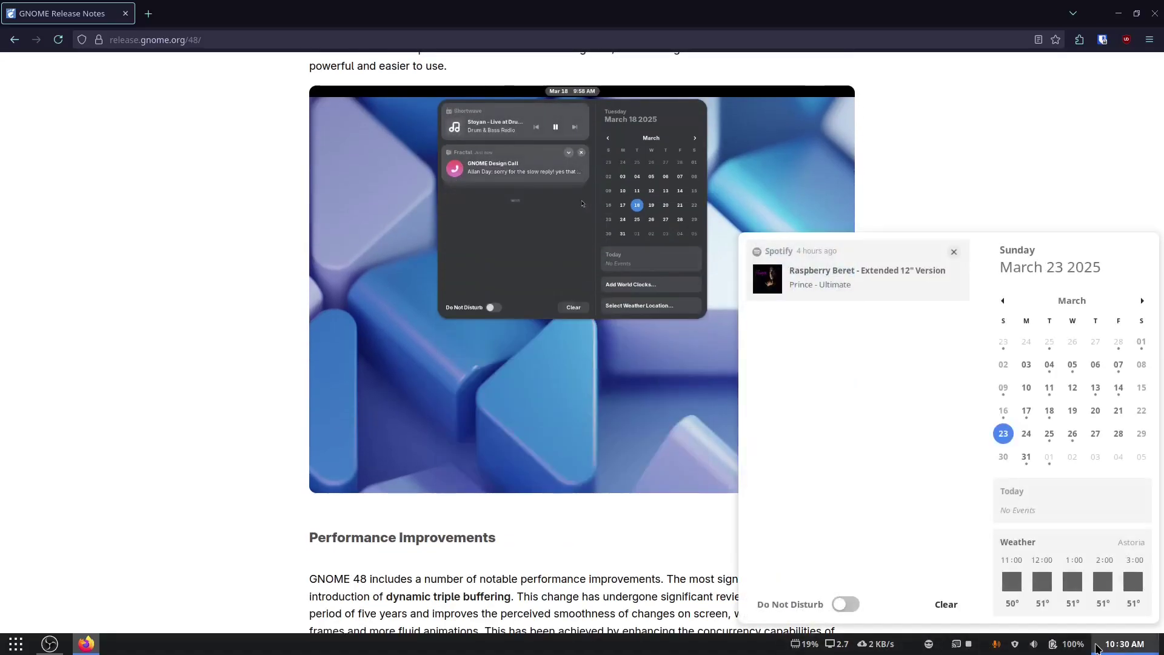
pyautogui.click(1072, 644)
pyautogui.click(1125, 643)
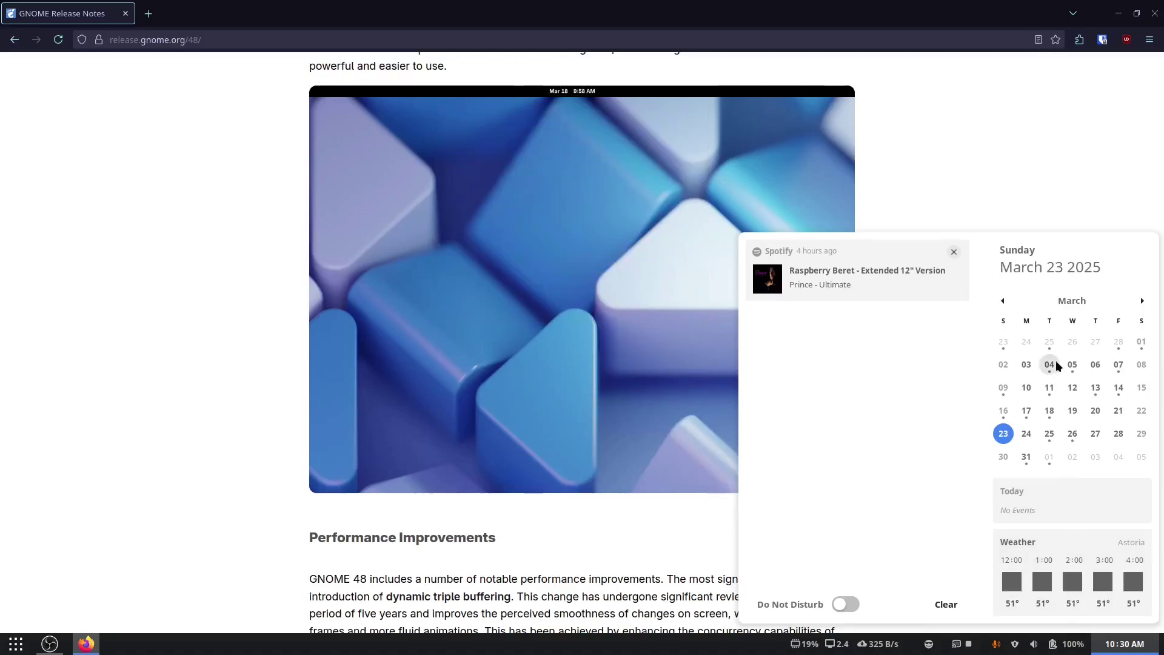
# Highlight 'dynamic triple buffering' and 'improves the perceived smoothness' under Performance Improvements
pyautogui.press('Escape')
pyautogui.scroll(-6, 900, 261)
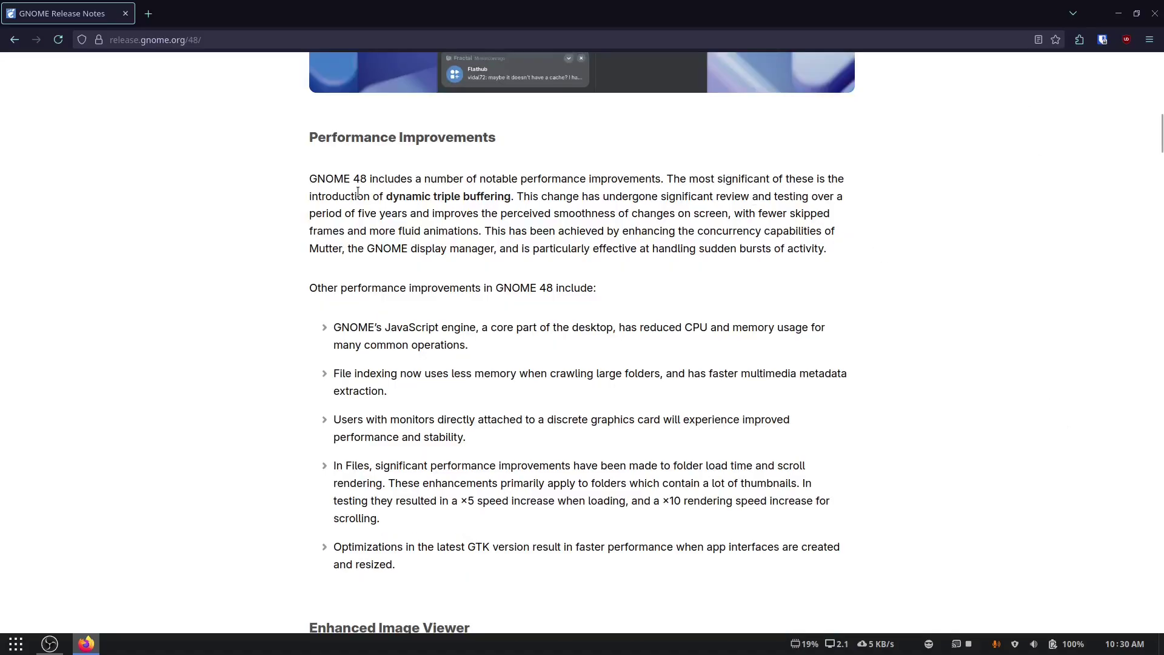
pyautogui.moveTo(385, 198); pyautogui.dragTo(514, 198)
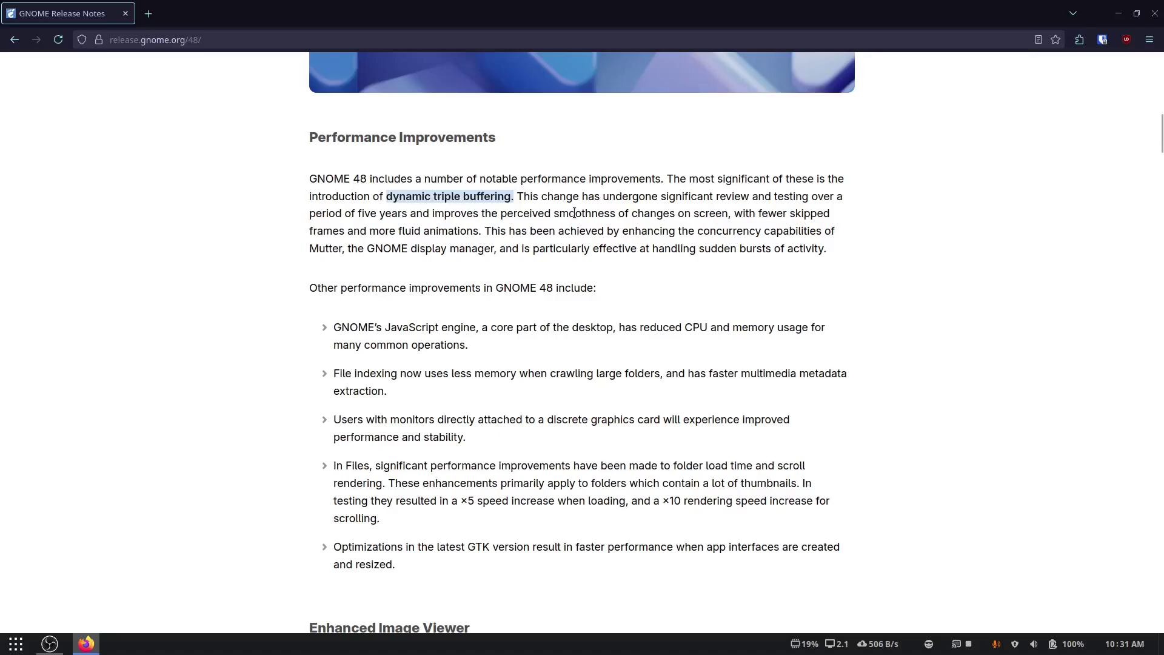
pyautogui.moveTo(614, 213); pyautogui.dragTo(433, 213)
pyautogui.scroll(2, 758, 306)
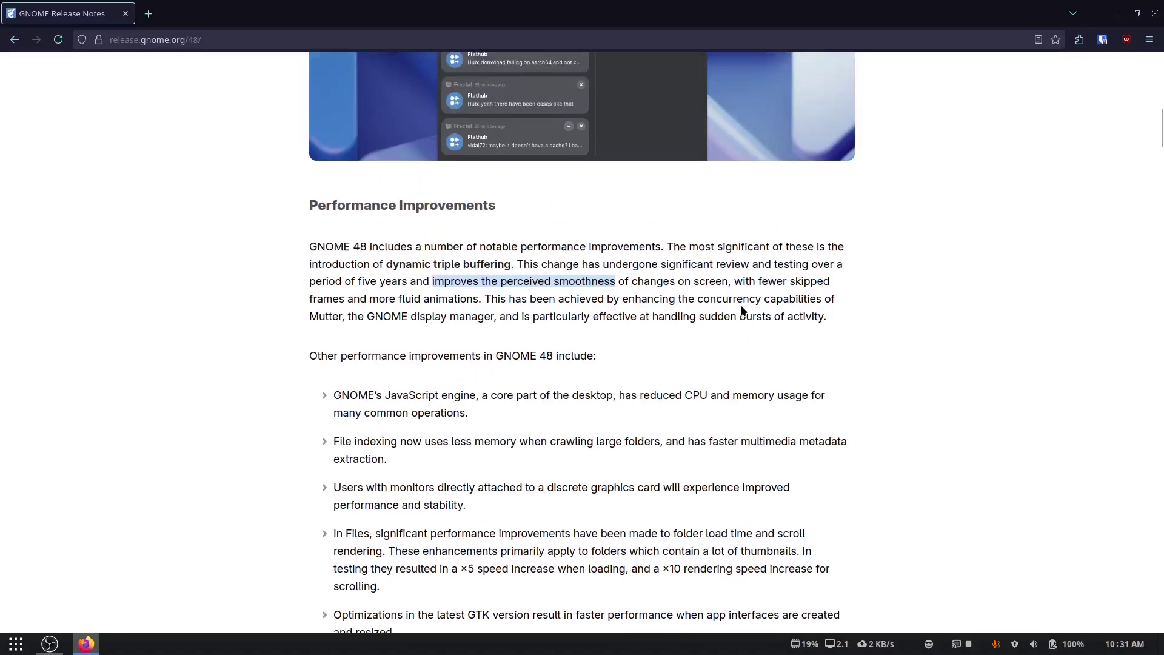
# Open the Activities overview and switch to the empty workspace
pyautogui.press('super')
pyautogui.press('super')
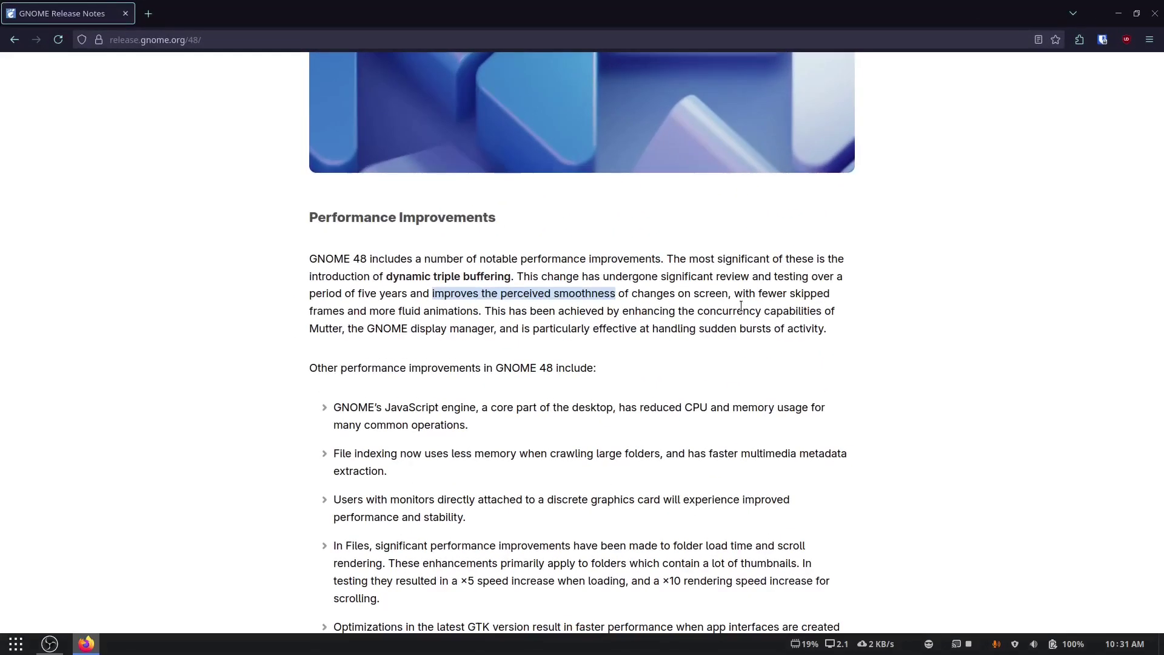
pyautogui.press('super')
pyautogui.scroll(-1, 740, 310)
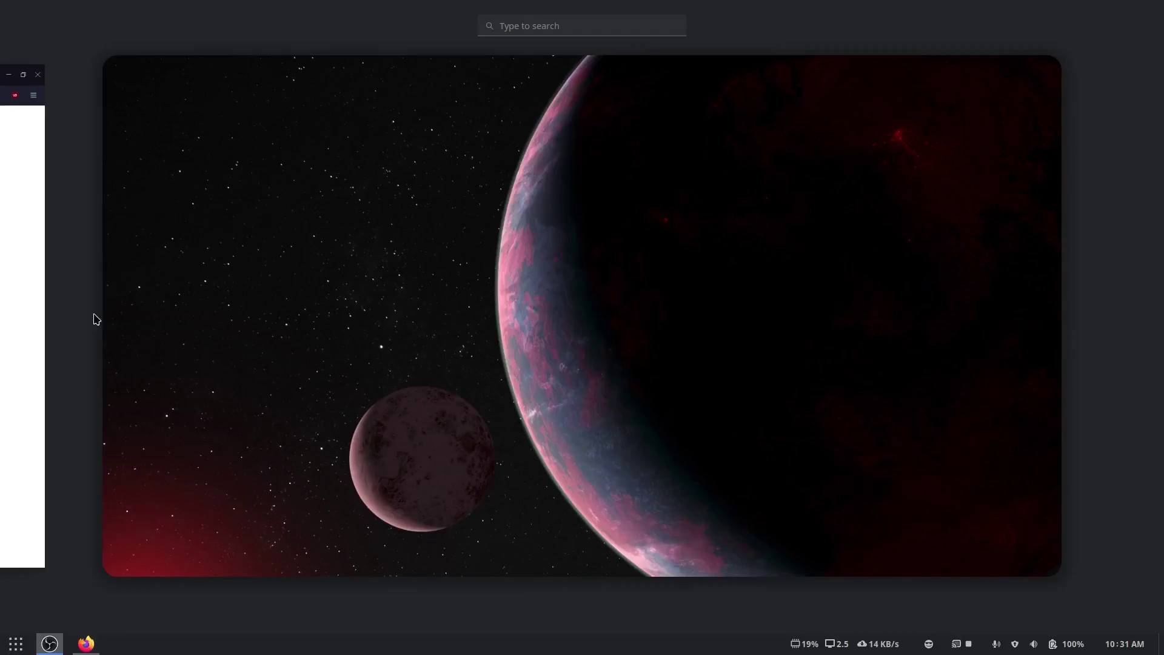
pyautogui.scroll(1, 93, 319)
# Search 'info' for Settings About and confirm System Details shows GNOME 48 on Wayland
pyautogui.write('info')
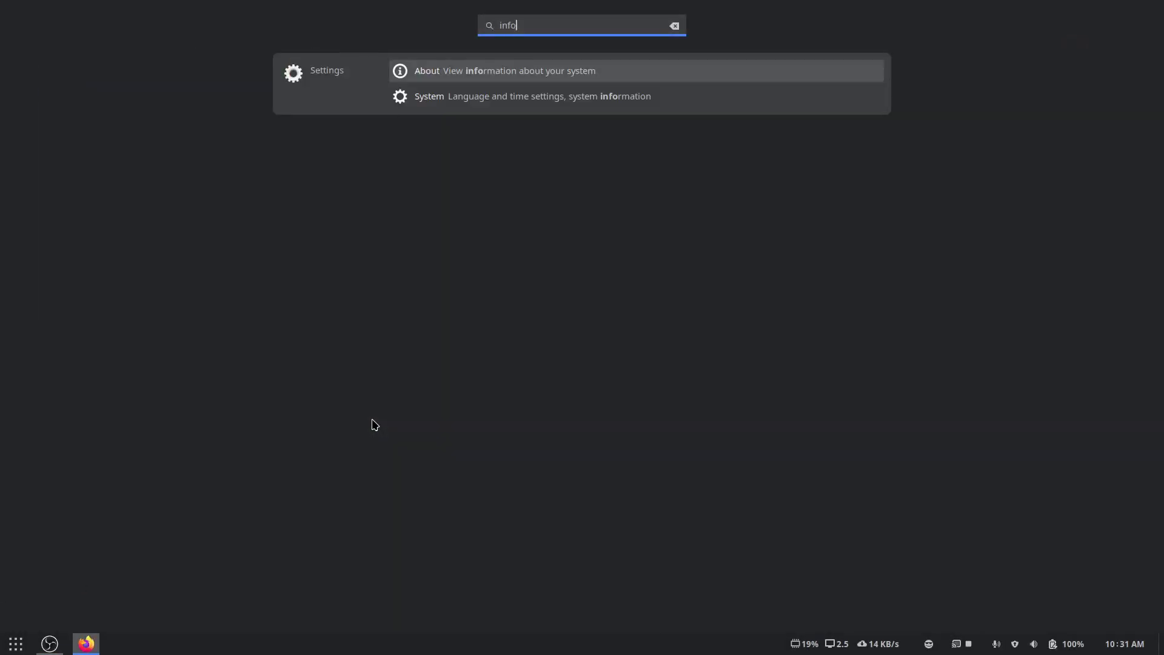
pyautogui.press('super')
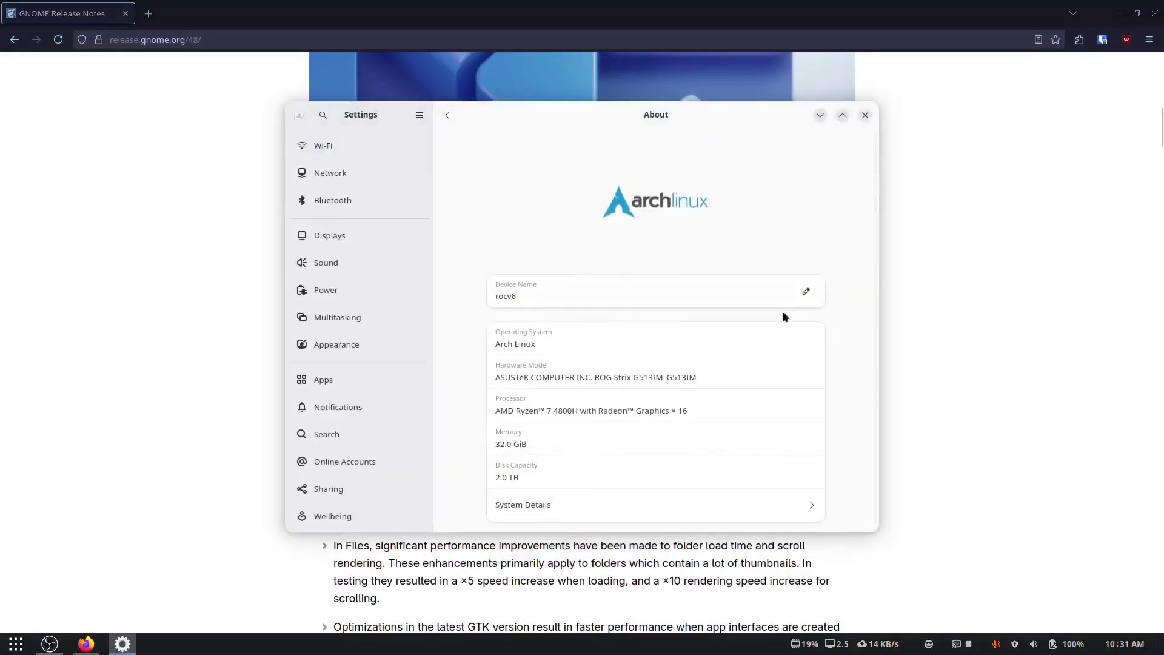
pyautogui.click(602, 501)
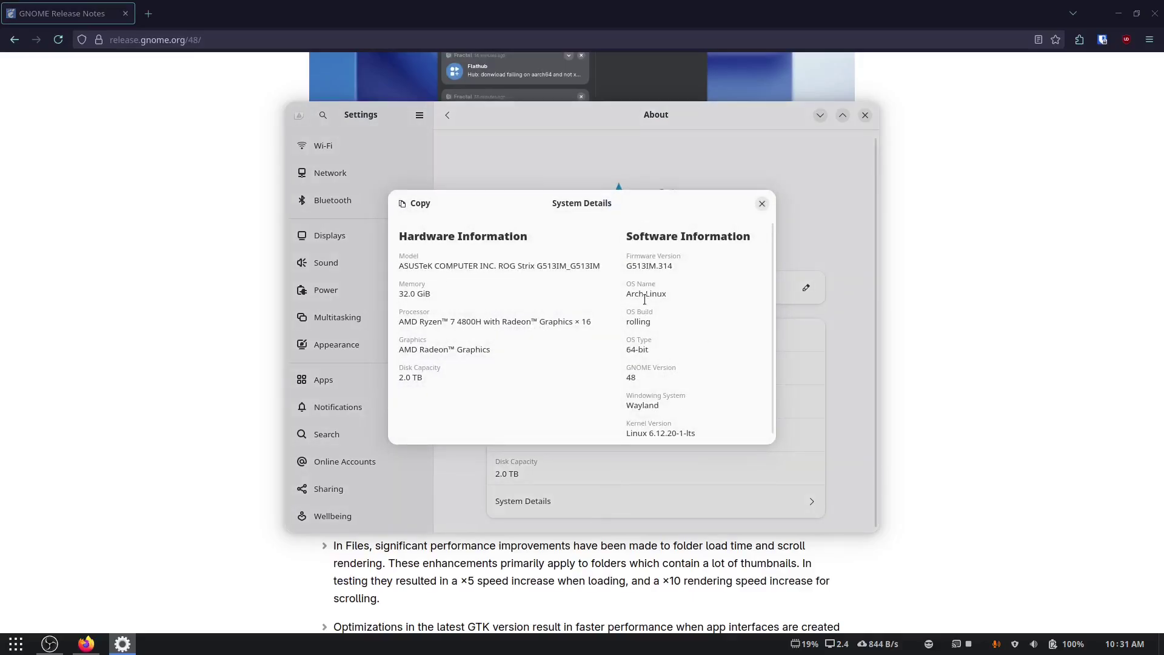
pyautogui.doubleClick(638, 404)
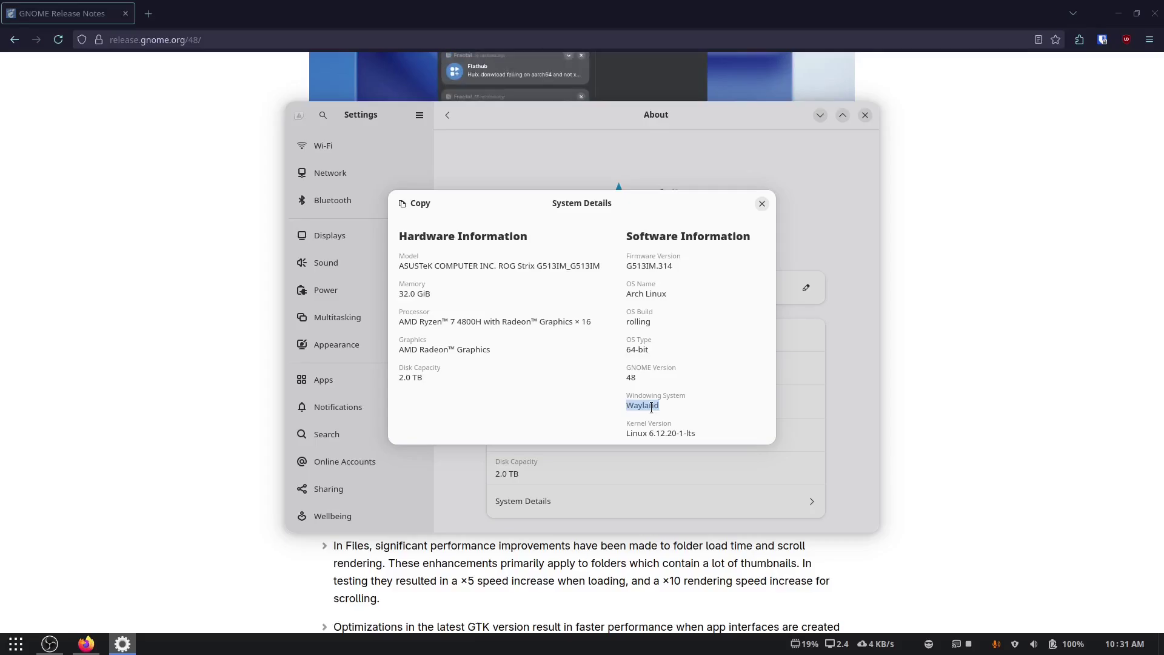
pyautogui.click(761, 203)
# Close Settings and highlight 'perceived smoothness' in the Performance Improvements paragraph
pyautogui.click(864, 115)
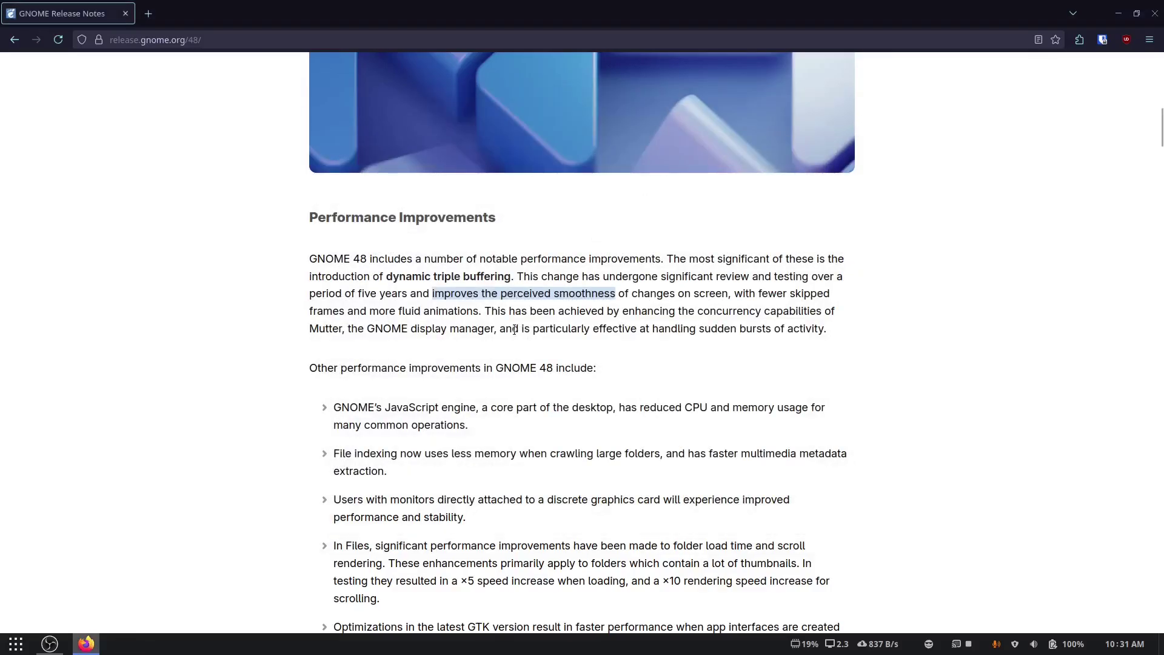
pyautogui.click(573, 299)
pyautogui.moveTo(501, 294); pyautogui.dragTo(615, 294)
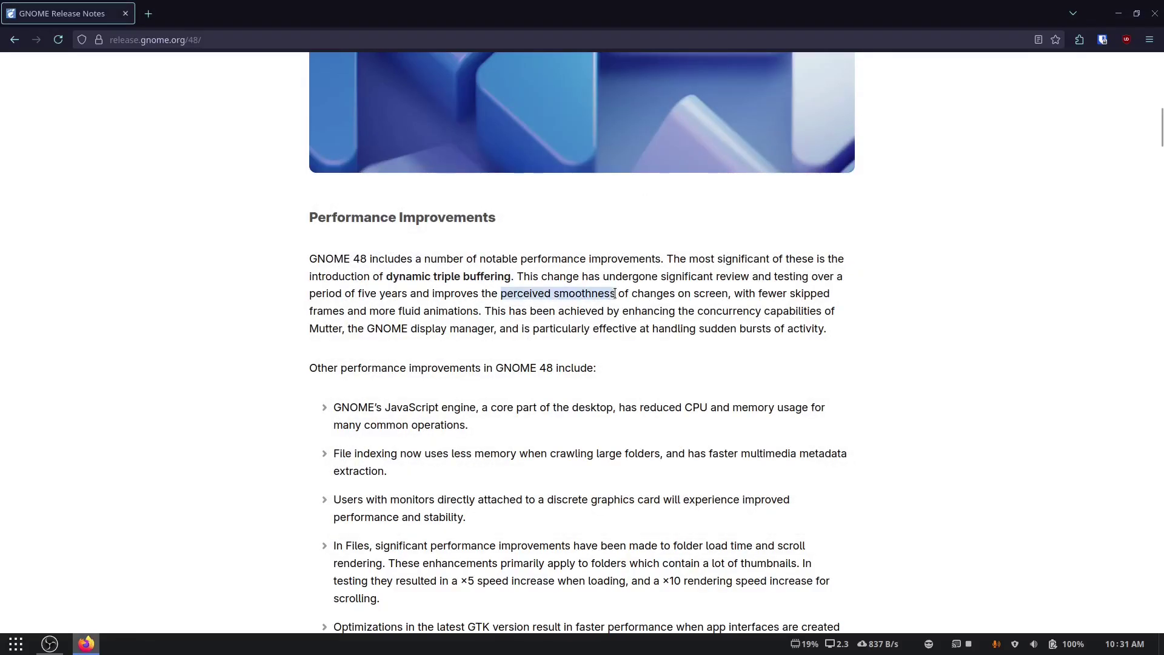
pyautogui.click(617, 365)
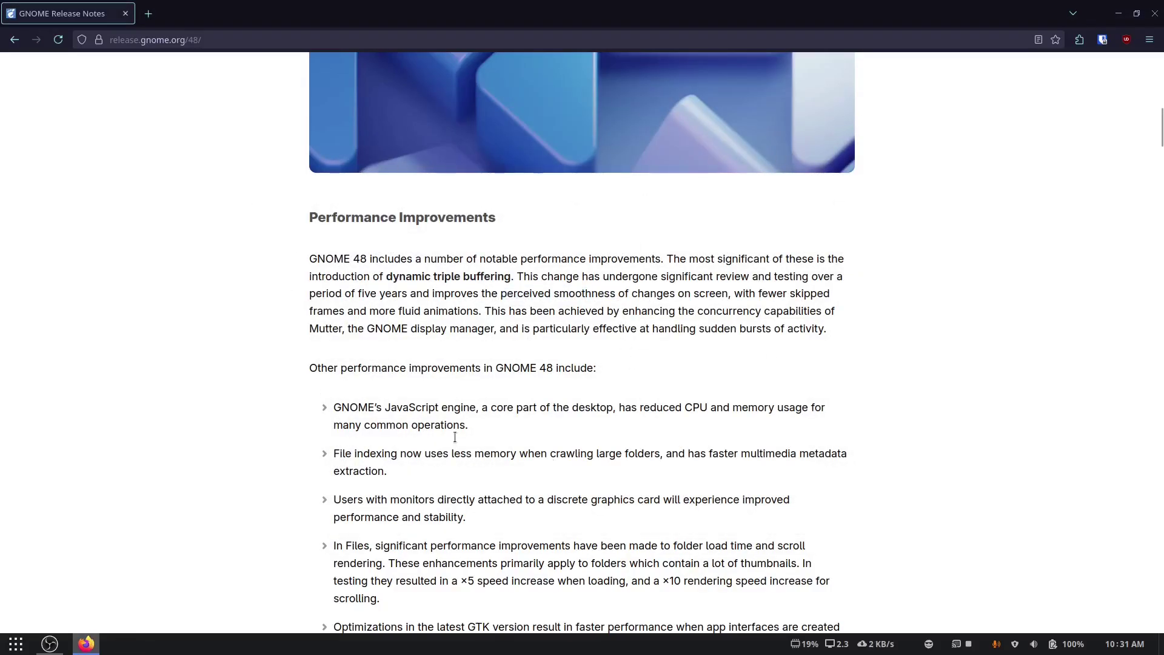
# Unmaximize Firefox, highlight 'GNOME 48' and 'improves the perceived smoothness', then scroll through the bullet list
pyautogui.moveTo(782, 13); pyautogui.dragTo(907, 74)
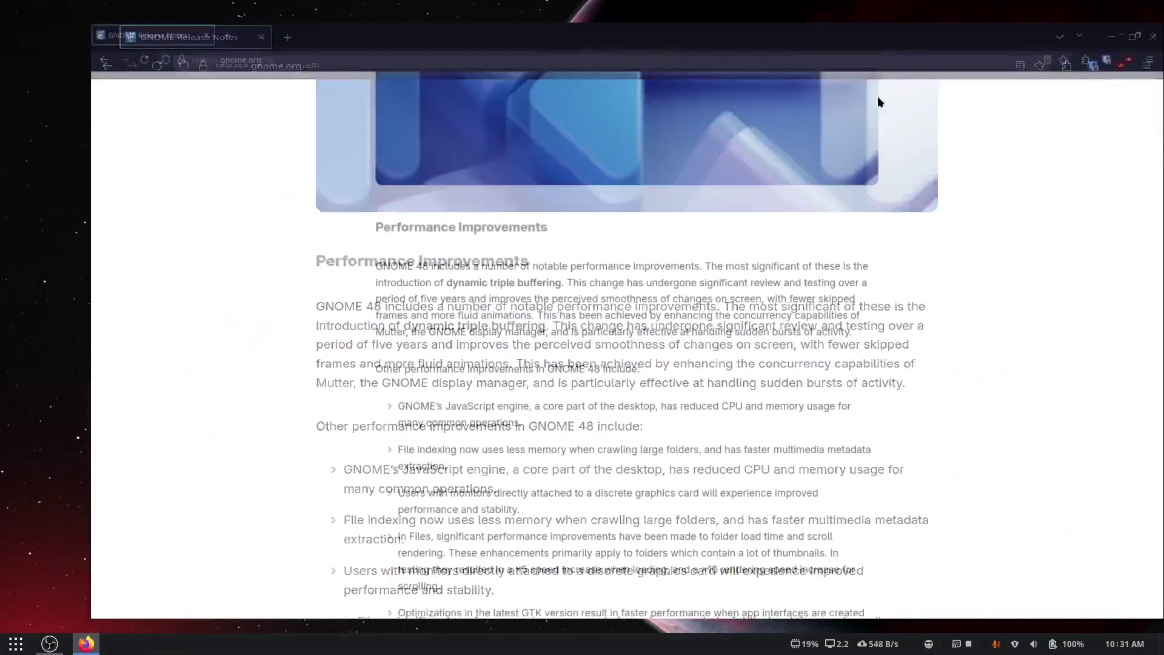
pyautogui.scroll(-2, 547, 300)
pyautogui.scroll(2, 547, 299)
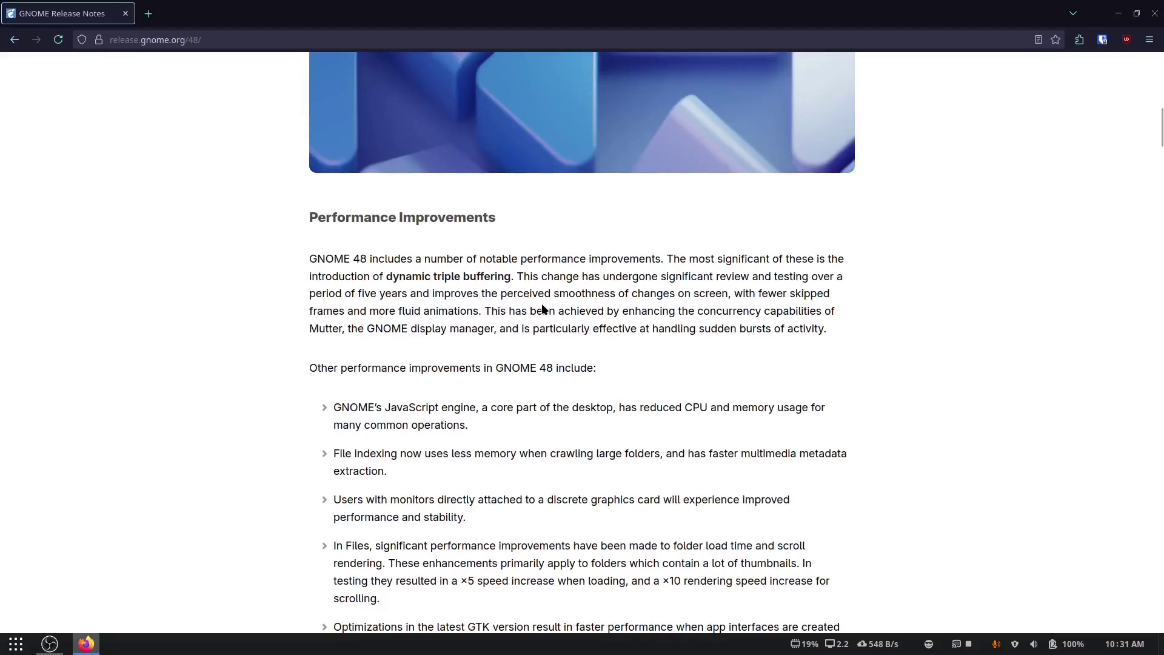
pyautogui.moveTo(367, 259); pyautogui.dragTo(302, 258)
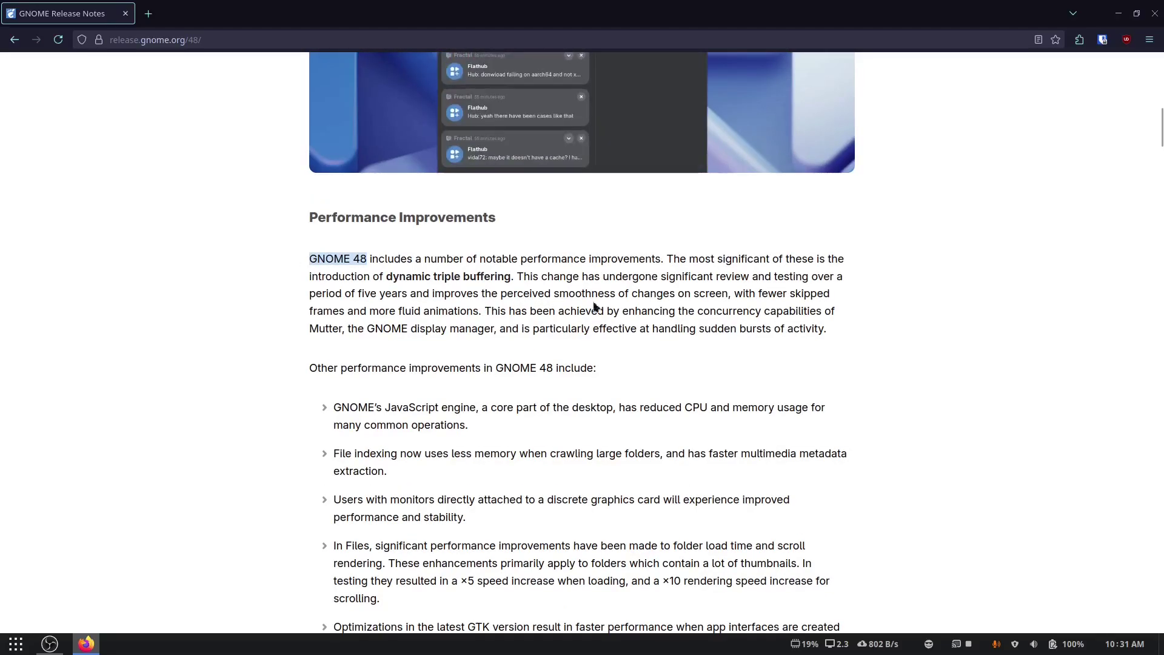
pyautogui.moveTo(617, 298); pyautogui.dragTo(432, 299)
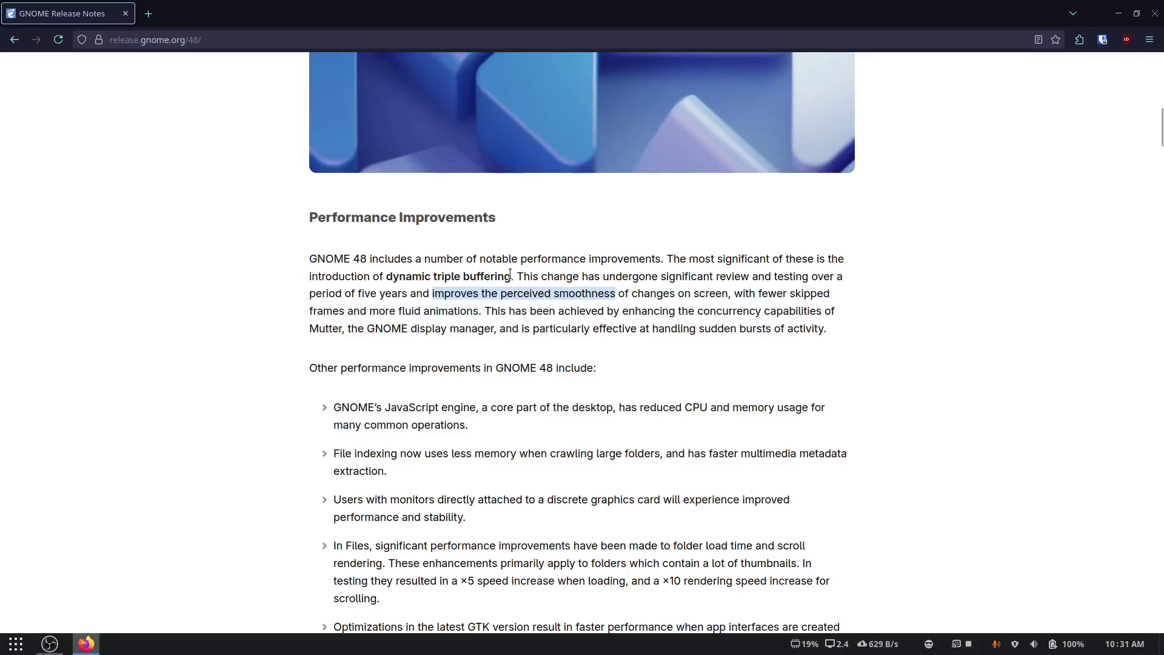
pyautogui.click(857, 320)
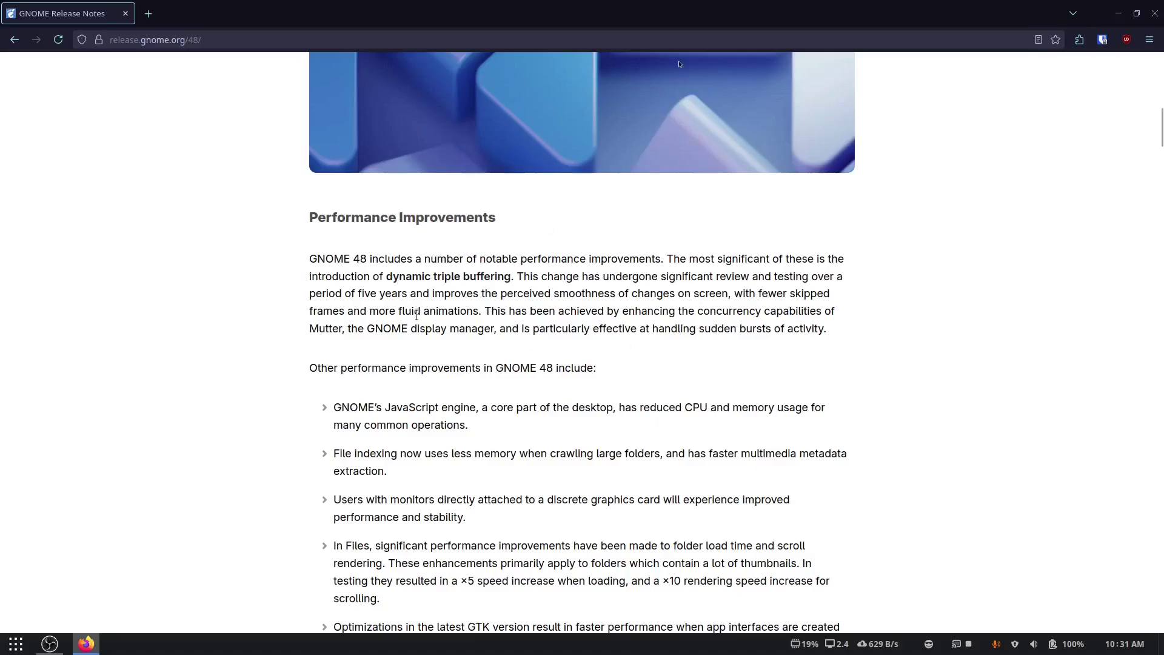
pyautogui.scroll(-3, 995, 421)
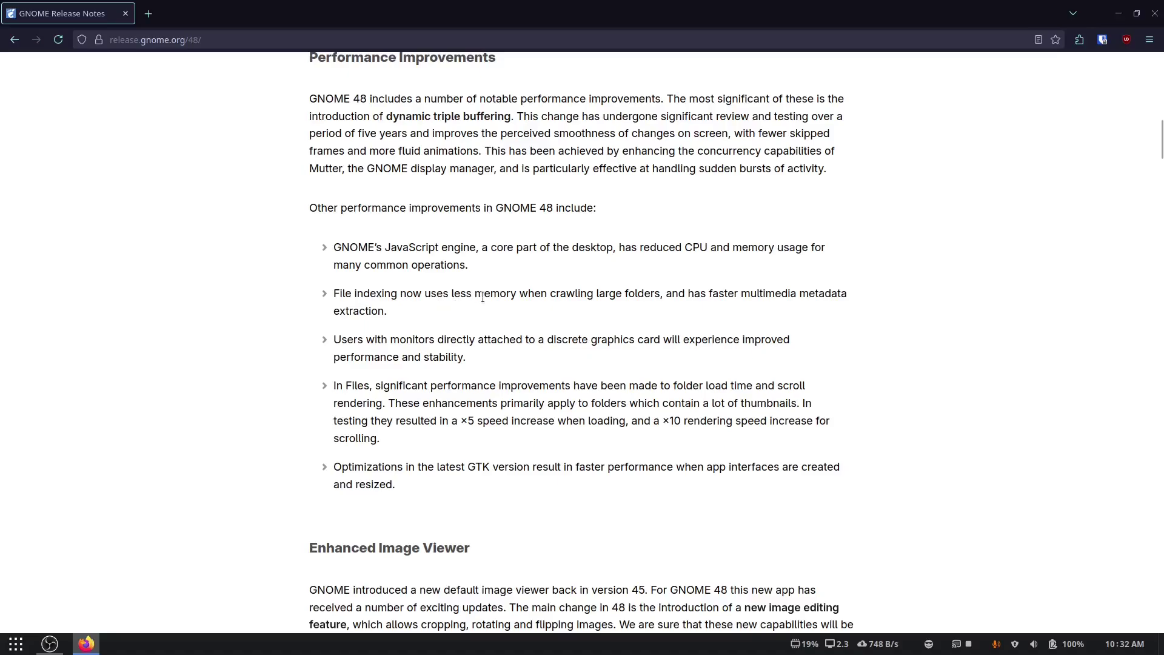
# Launch System Monitor through a 'monitor' app search
pyautogui.press('super')
pyautogui.write('monitor')
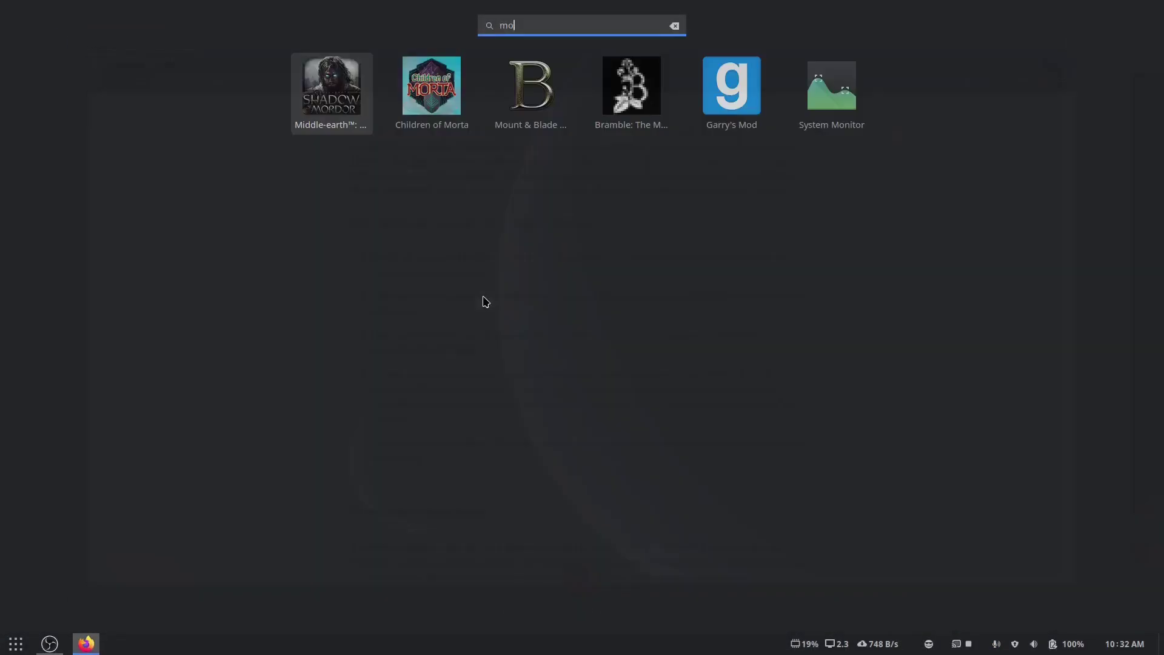
pyautogui.press('Return')
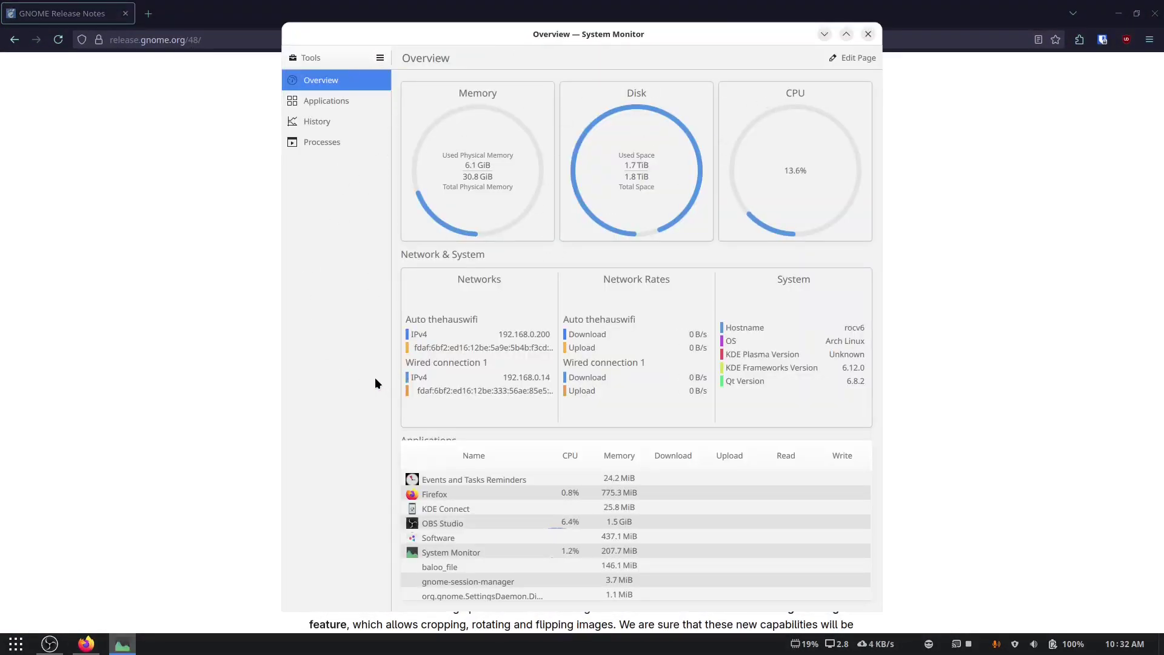
# Run htop in a console, sort processes by memory use, then close it
pyautogui.press('super')
pyautogui.write('htop')
pyautogui.press('Return')
pyautogui.moveTo(595, 143); pyautogui.dragTo(557, 99)
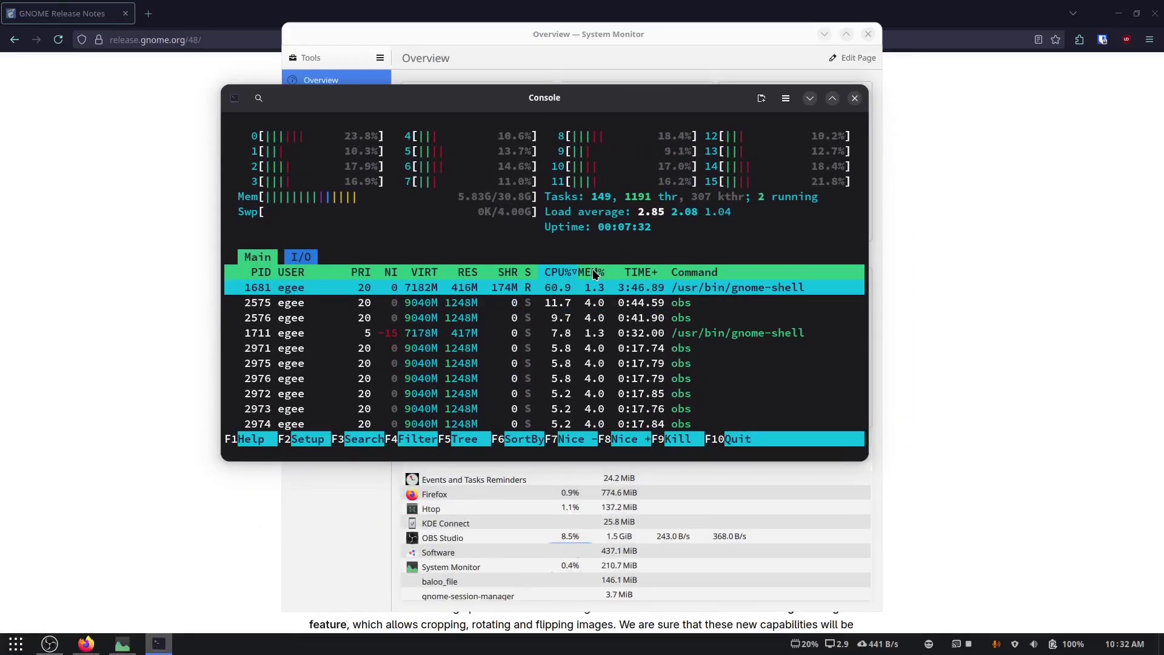
pyautogui.click(593, 270)
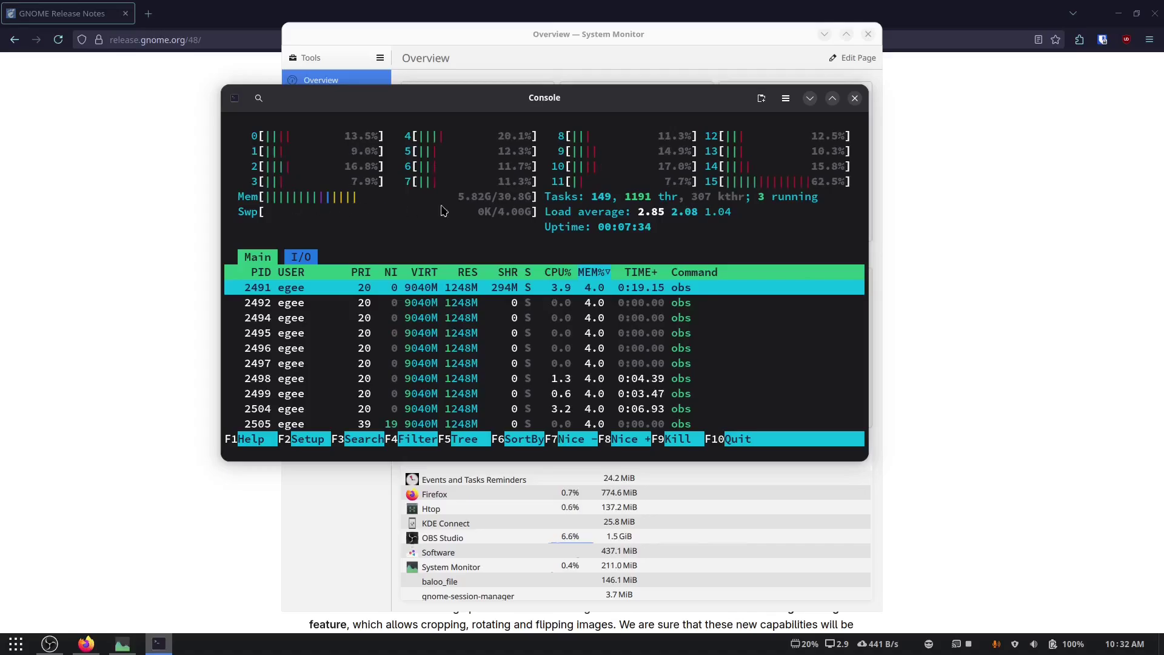
pyautogui.click(855, 98)
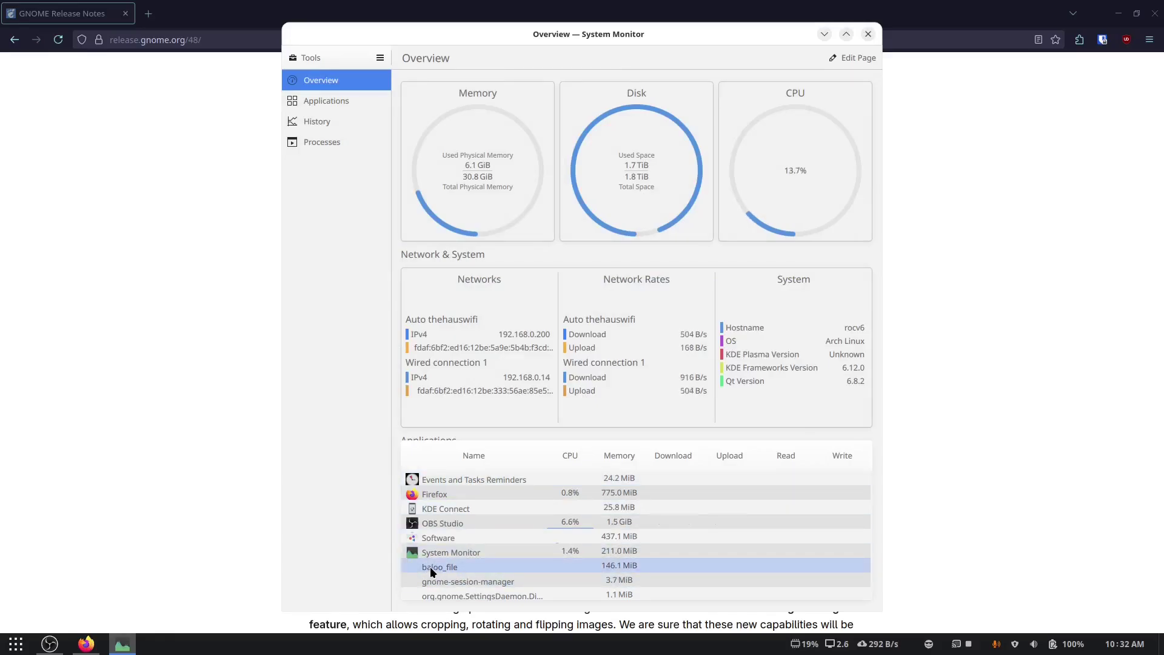
# Open the Baloo ArchWiki page via a 'bal' search and bring System Monitor over it
pyautogui.press('super')
pyautogui.write('bal')
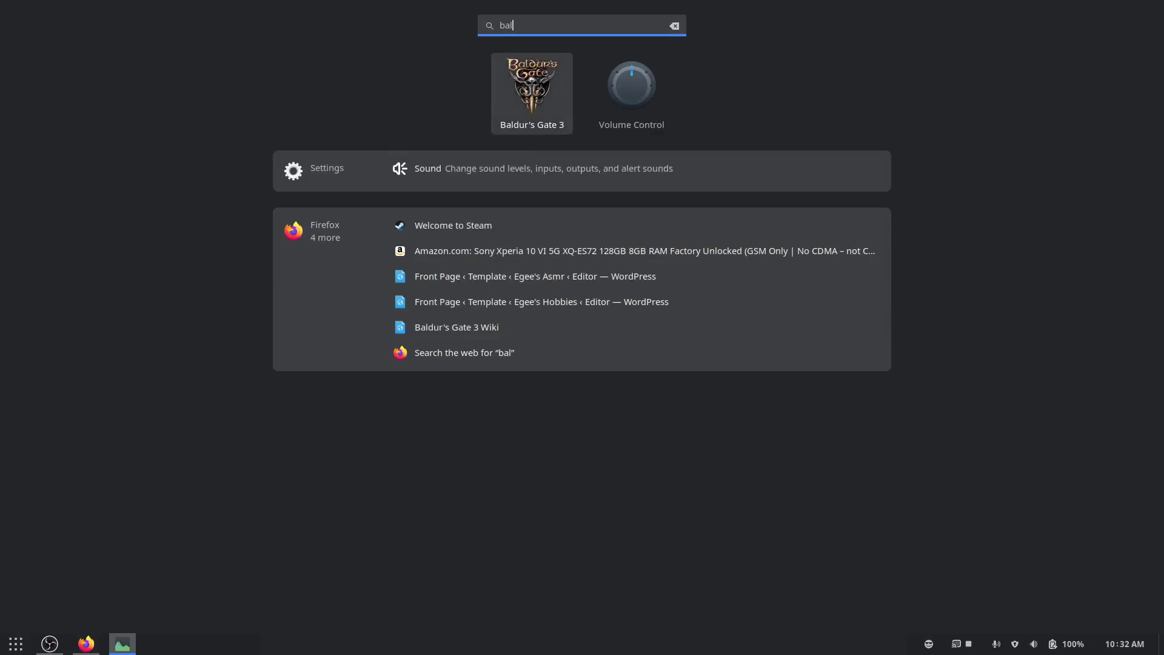
pyautogui.click(338, 185)
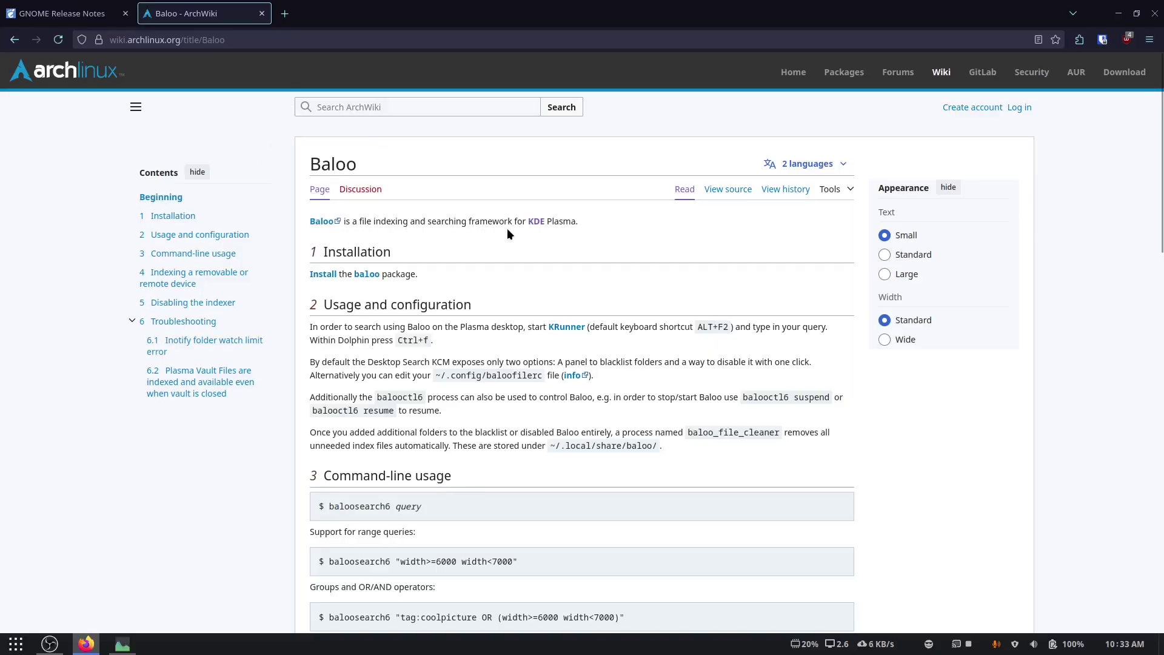
pyautogui.click(121, 645)
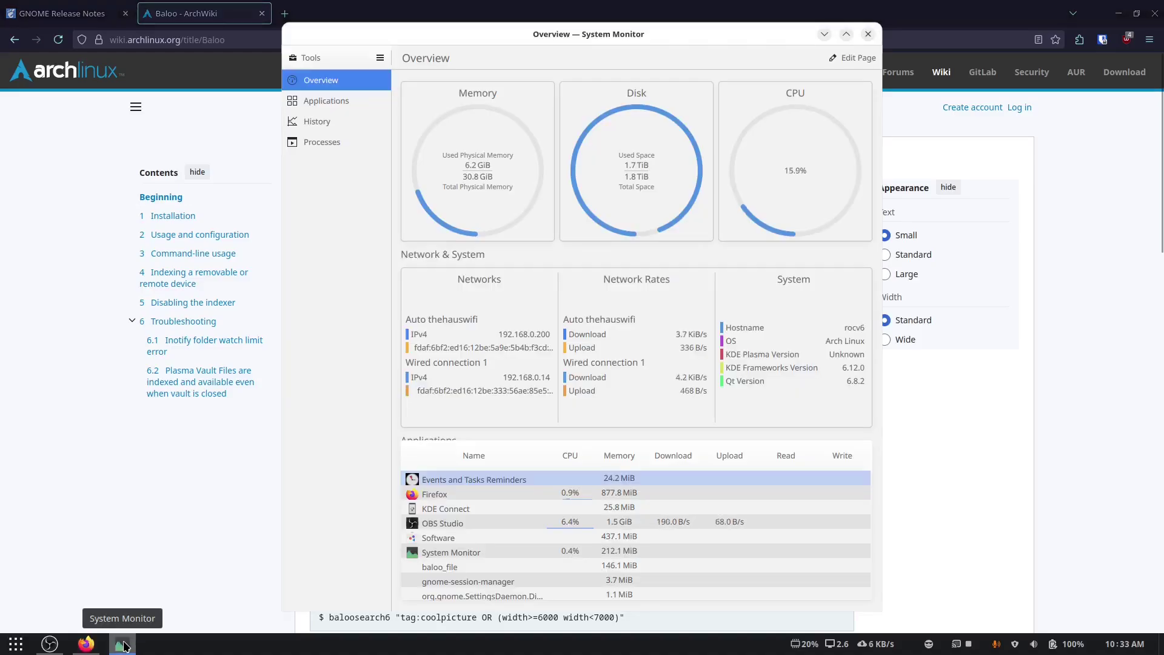
# Close System Monitor and the Baloo tab, then scroll to and highlight the Enhanced Image Viewer heading
pyautogui.click(869, 34)
pyautogui.hotkey('ctrl', 'w')
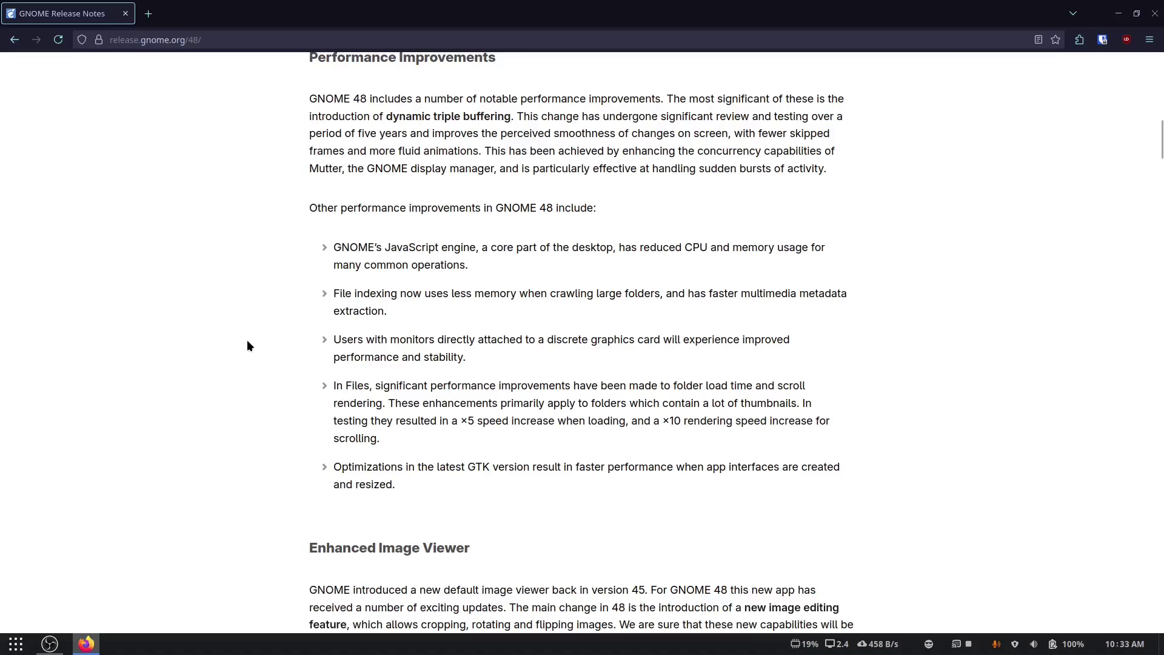
pyautogui.scroll(-3, 244, 436)
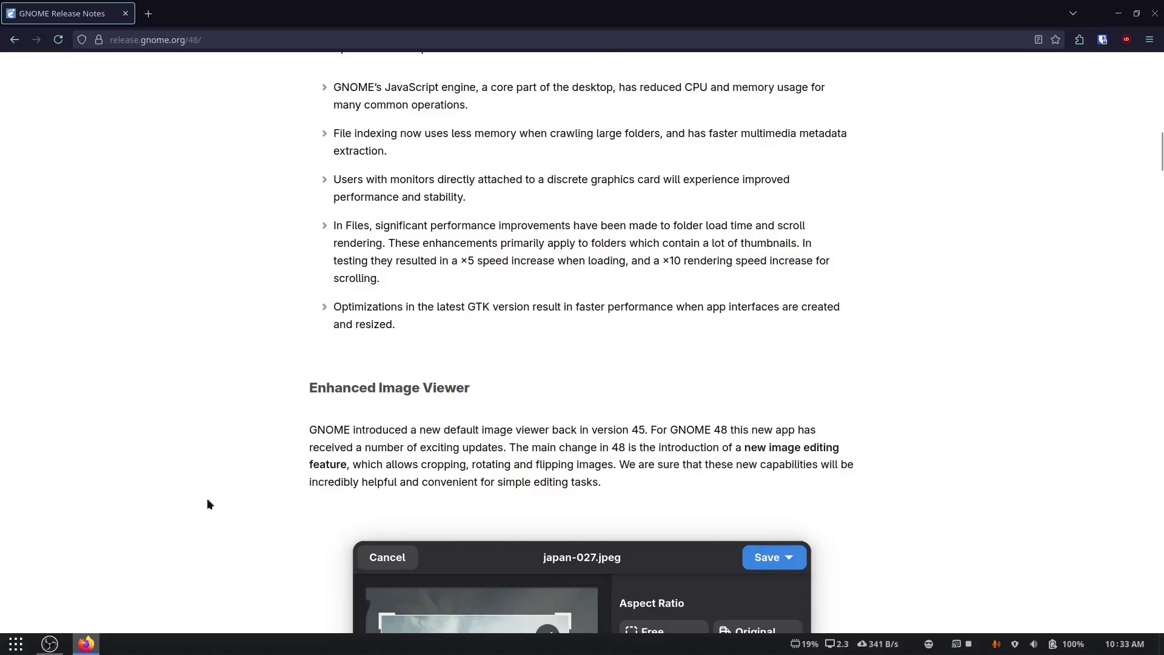
pyautogui.scroll(-6, 122, 430)
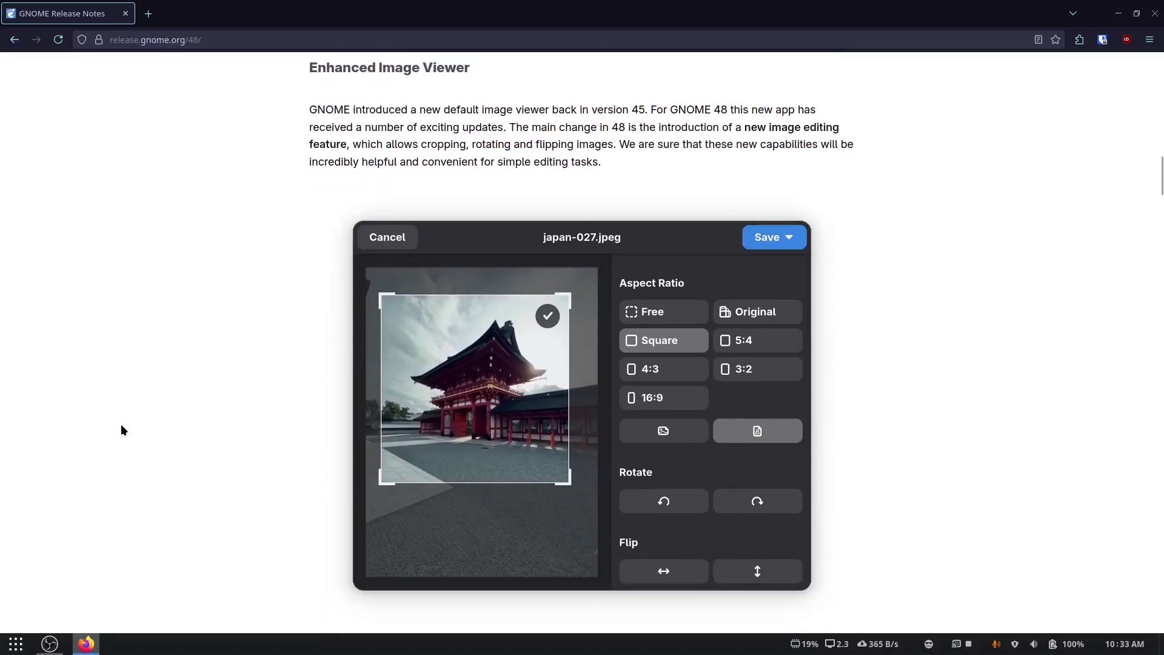
pyautogui.scroll(2, 121, 430)
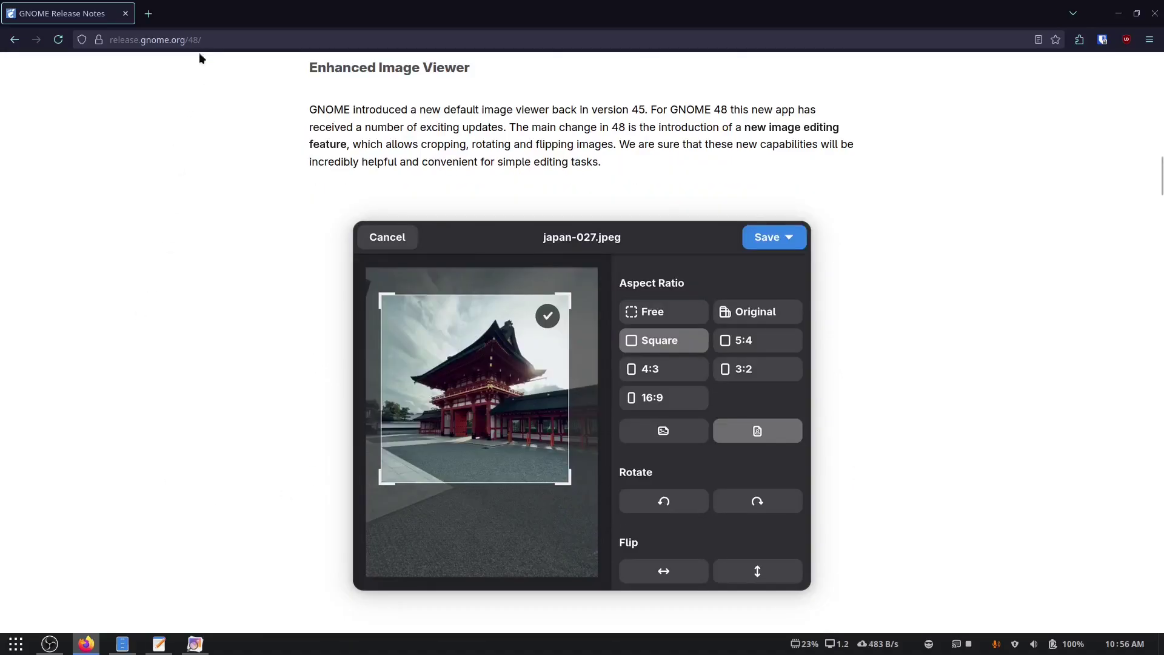
pyautogui.scroll(2, 198, 97)
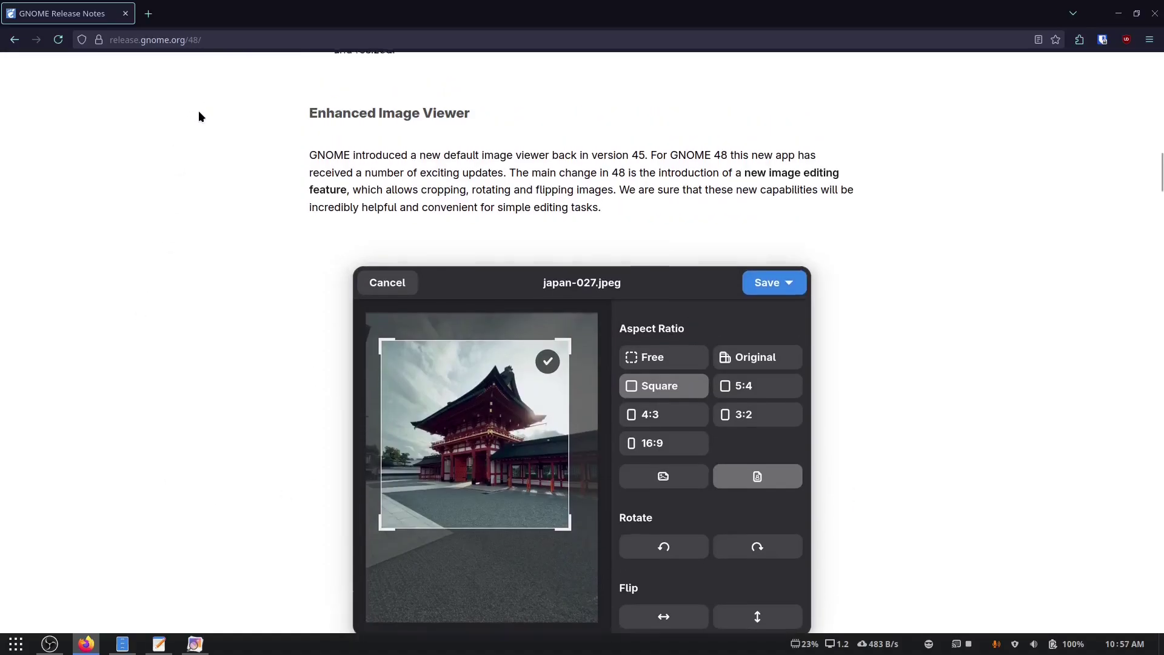
pyautogui.moveTo(308, 151); pyautogui.dragTo(466, 149)
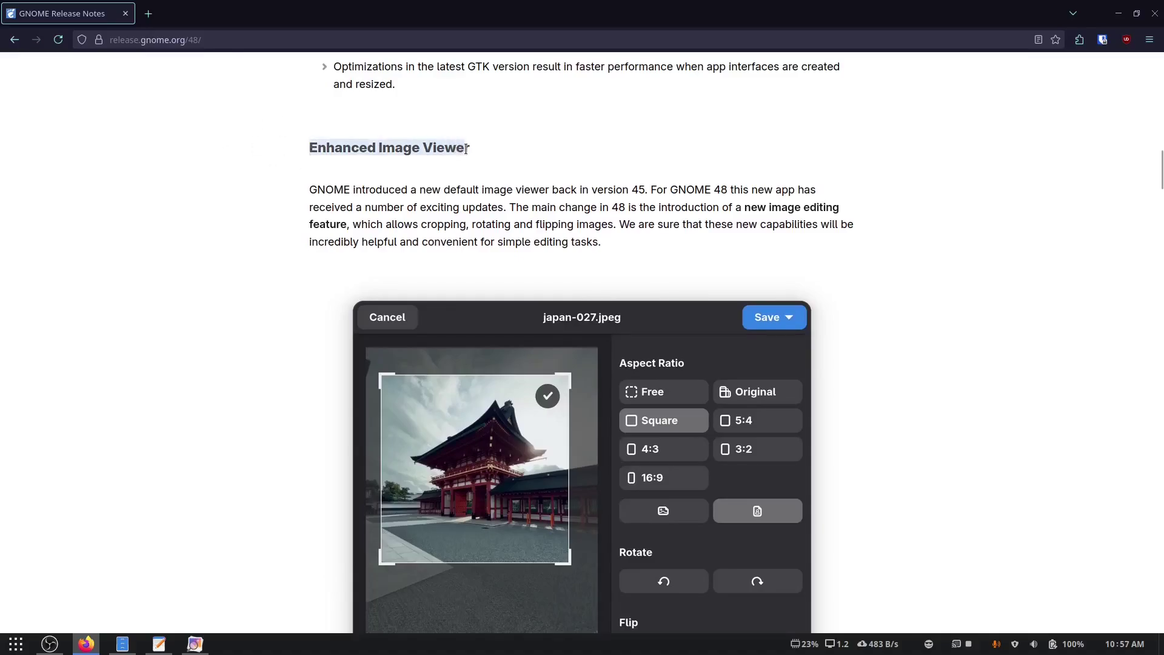
pyautogui.scroll(-2, 243, 279)
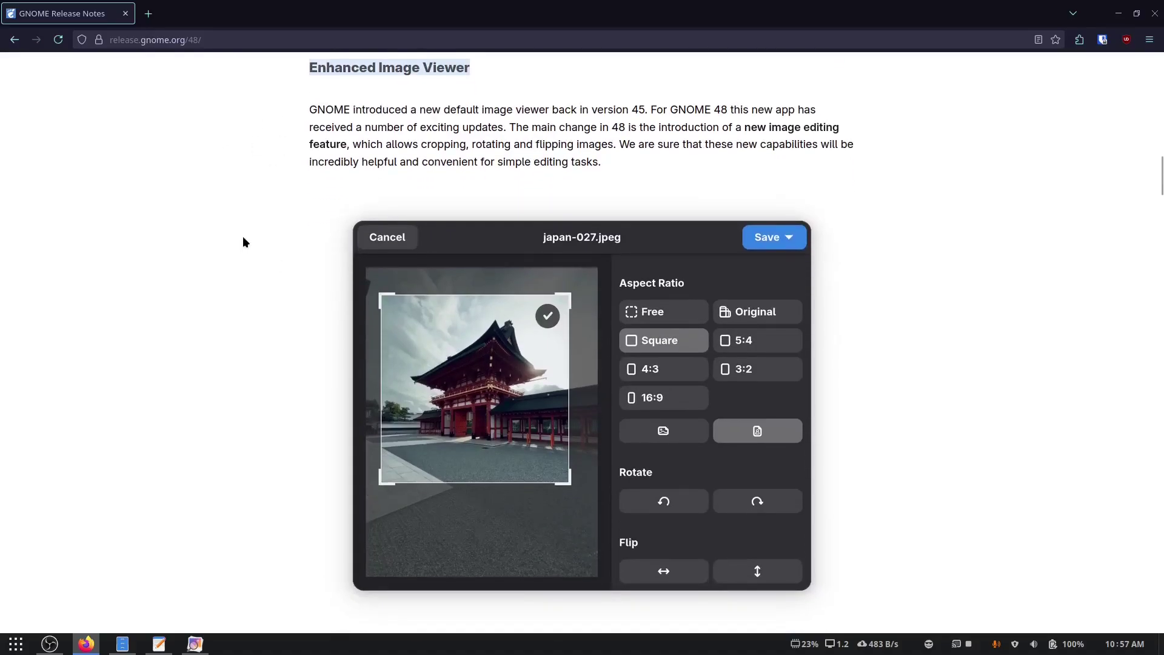
pyautogui.click(242, 235)
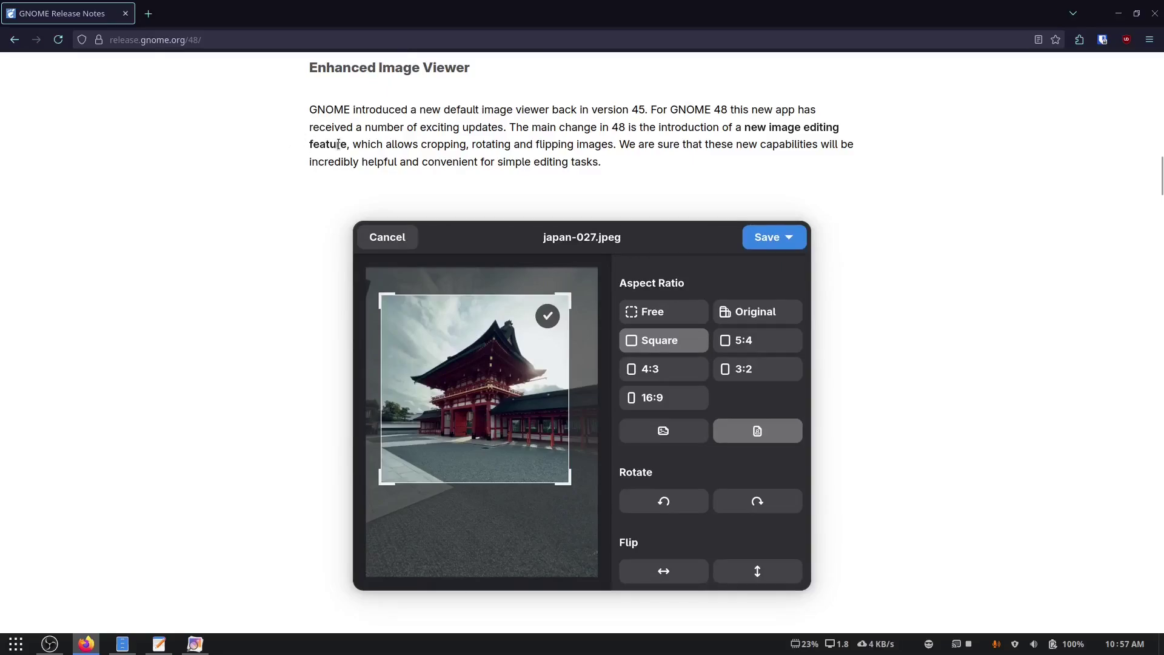
# Check Image Viewer's About shows version 48.0, then highlight 48 in the release notes
pyautogui.click(194, 644)
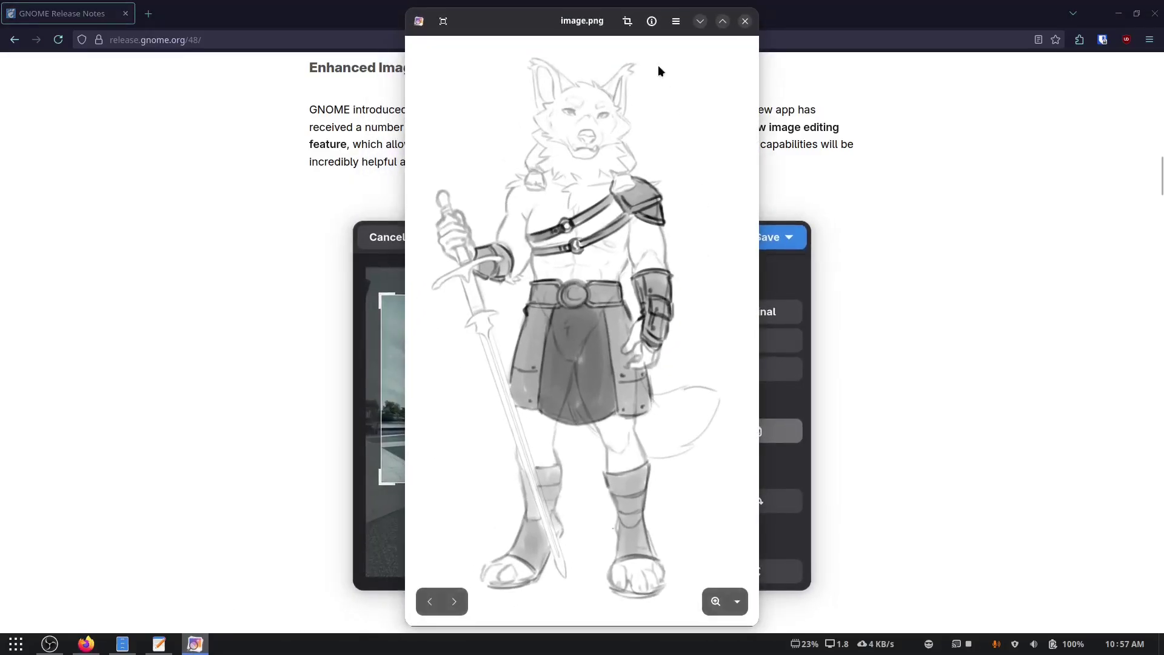
pyautogui.click(676, 21)
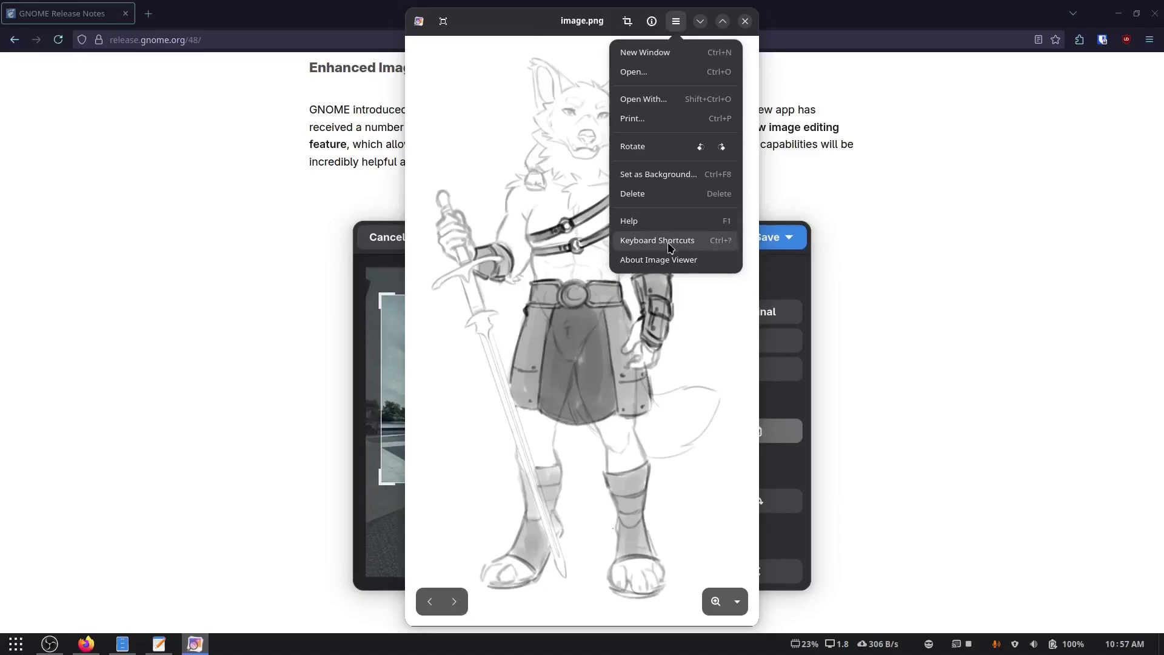
pyautogui.click(664, 262)
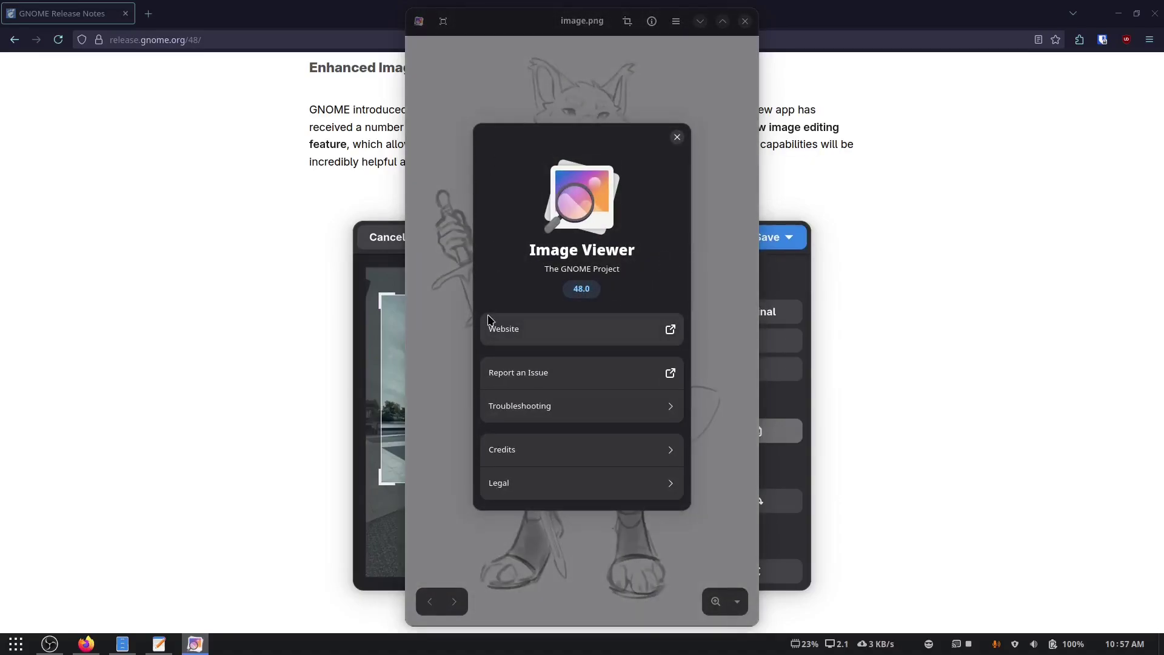
pyautogui.click(679, 139)
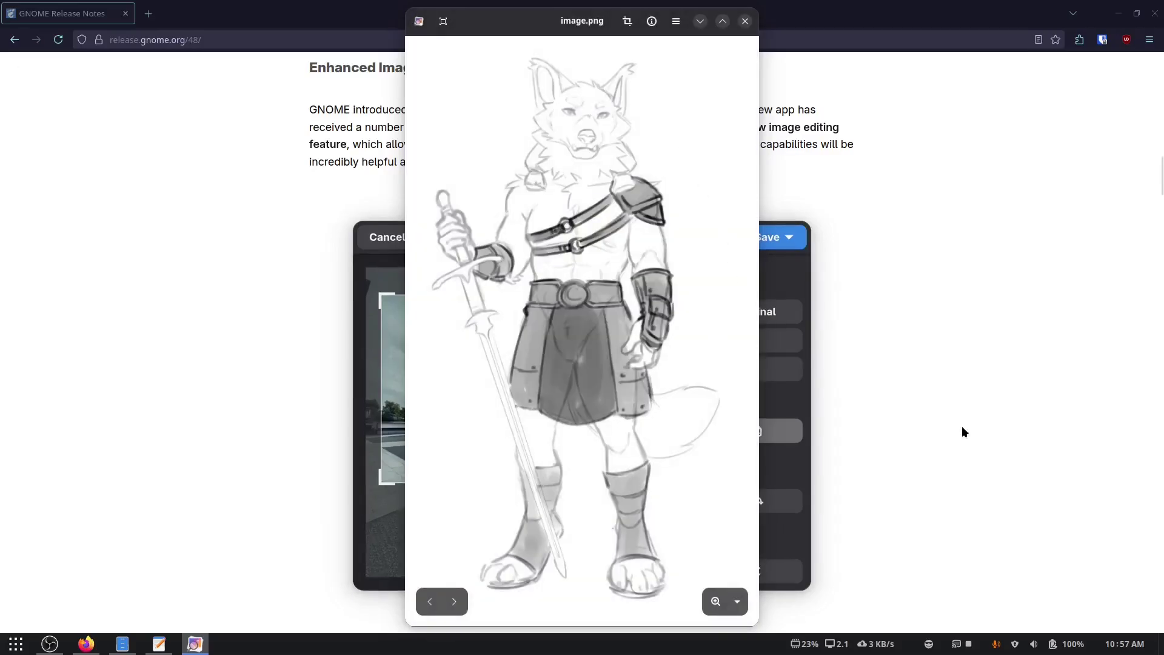
pyautogui.click(854, 409)
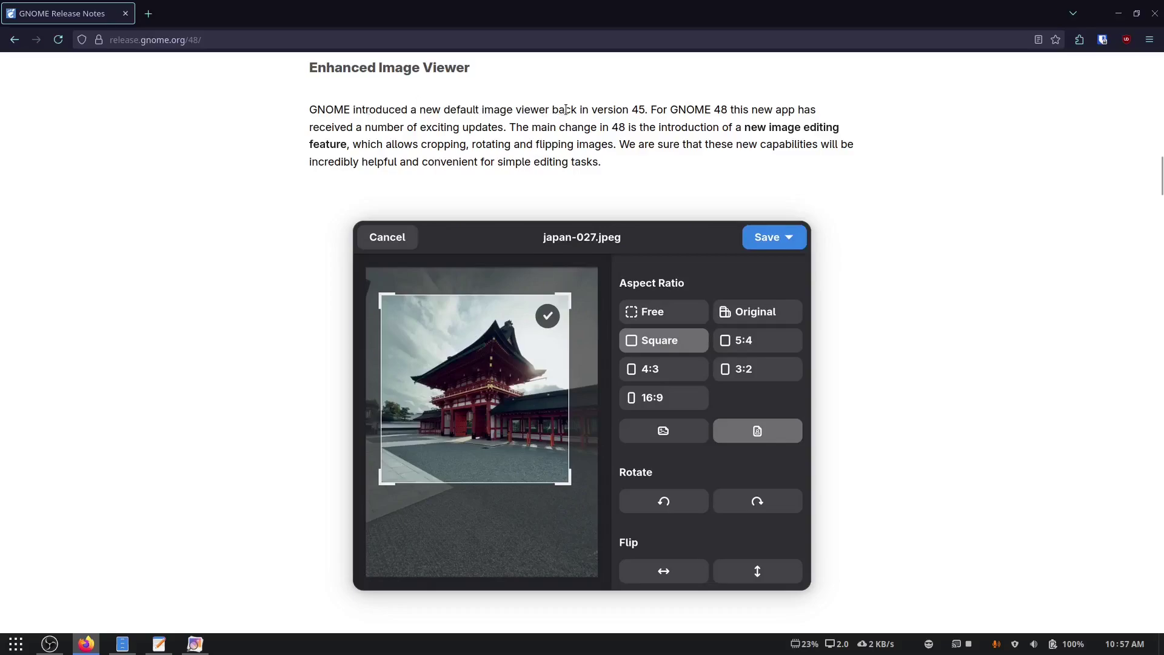
pyautogui.doubleClick(619, 126)
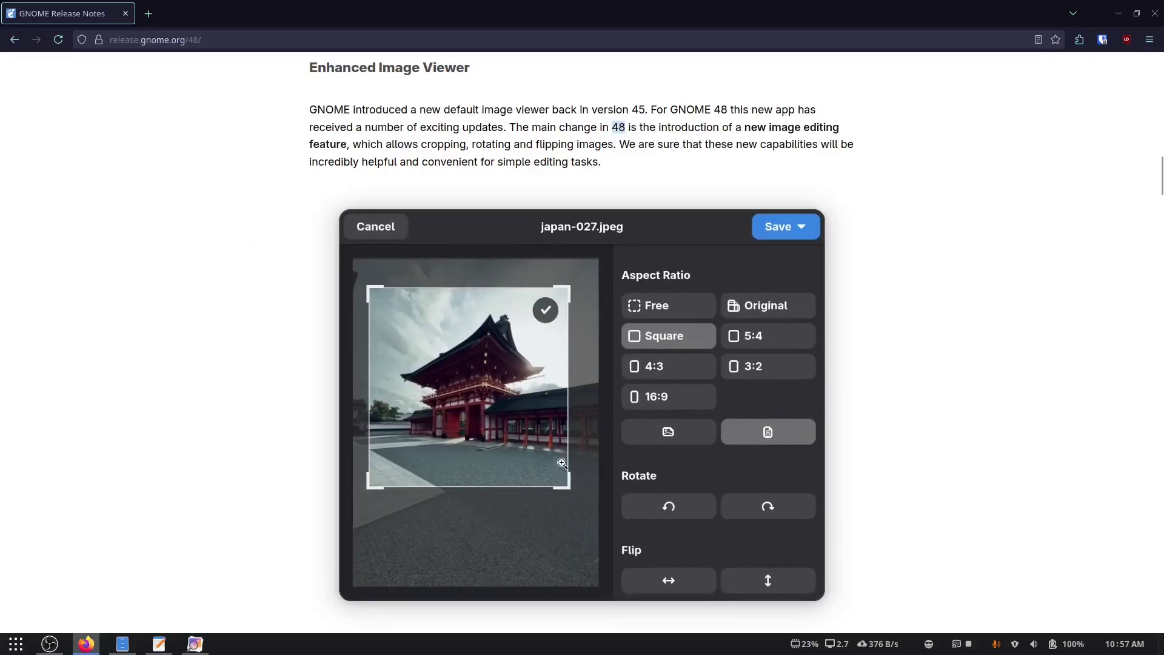
# Bring the Image Viewer with the image.png sketch back up and try its context menu
pyautogui.click(194, 643)
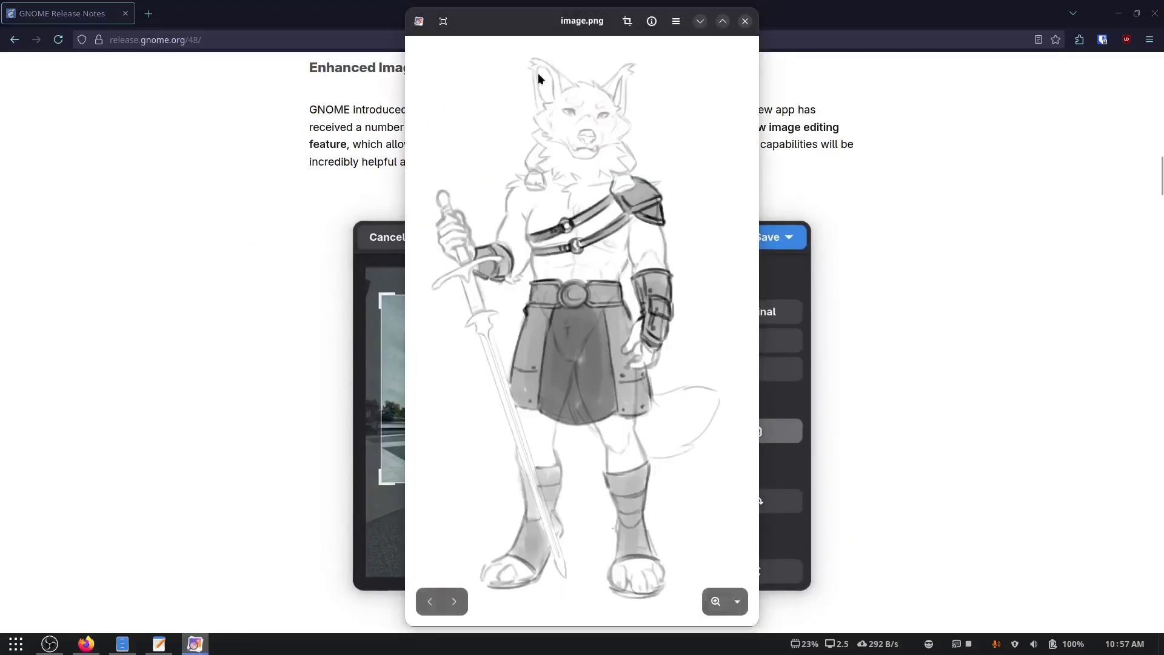
pyautogui.moveTo(567, 22)
pyautogui.mouseDown()
pyautogui.moveTo(162, 364)
pyautogui.moveTo(510, 46)
pyautogui.moveTo(445, 98)
pyautogui.moveTo(539, 47)
pyautogui.moveTo(552, 15)
pyautogui.mouseUp()
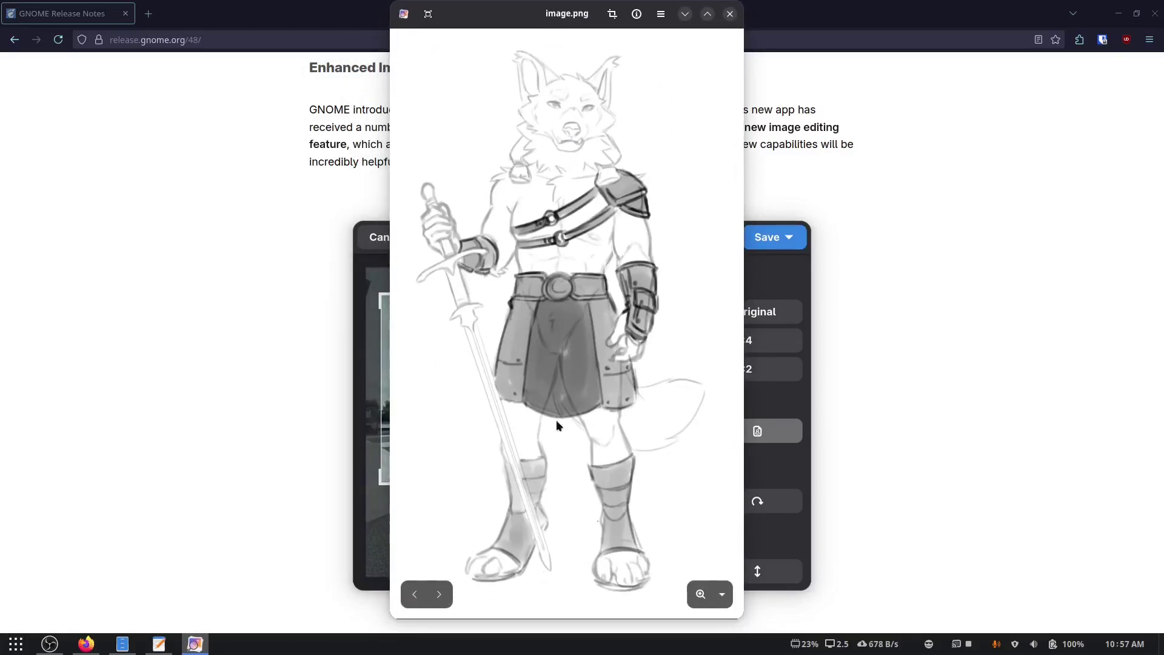
pyautogui.rightClick(581, 283)
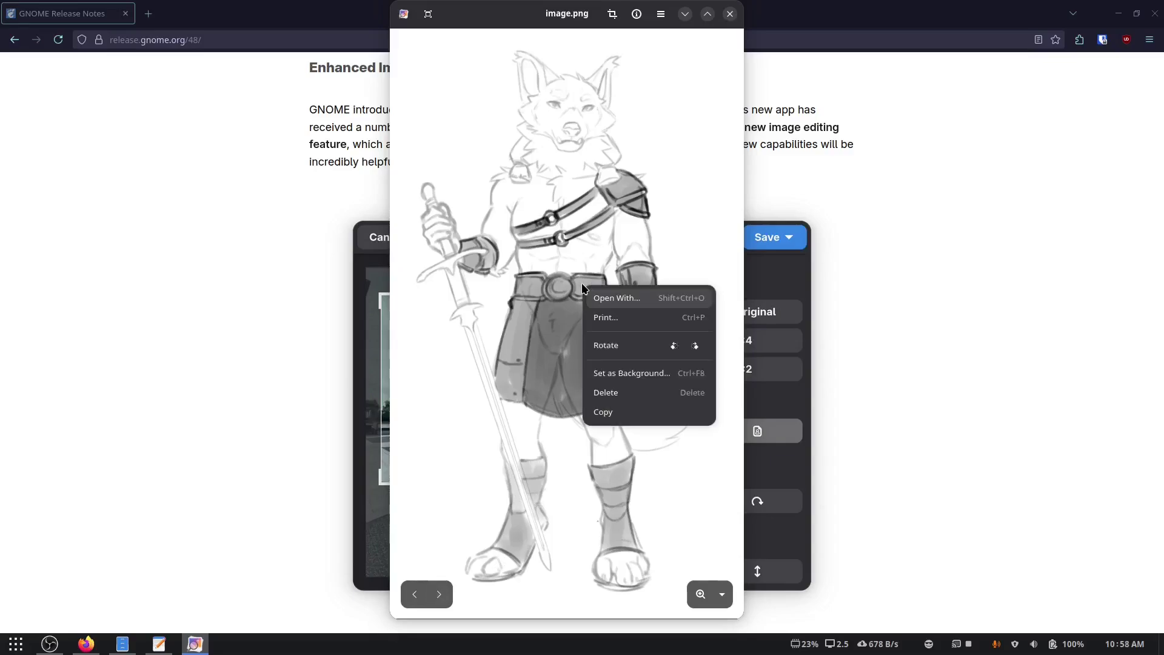
pyautogui.click(535, 302)
# Enter crop mode and try flipping and rotating the sketch before returning it upright
pyautogui.click(611, 13)
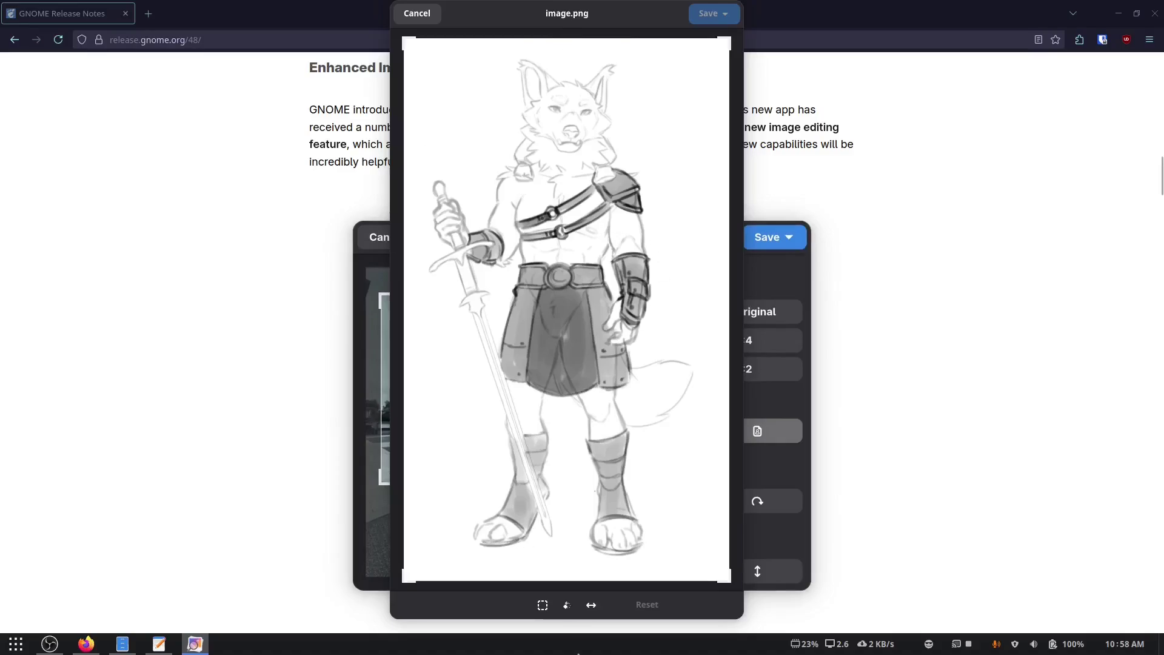
pyautogui.click(591, 606)
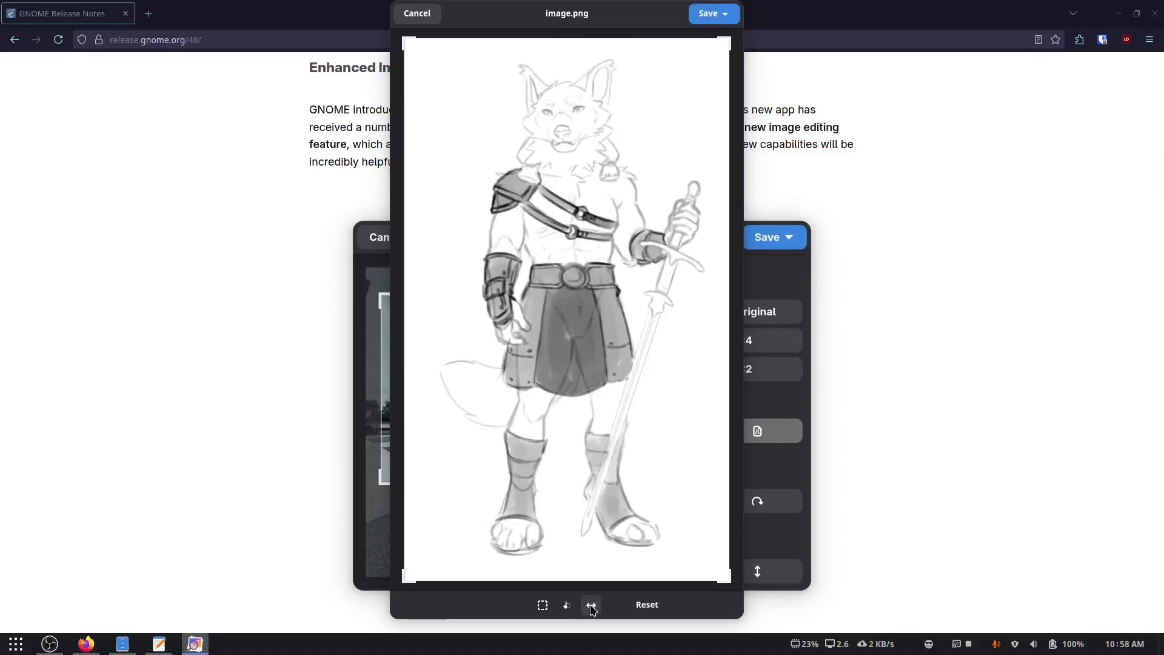
pyautogui.click(592, 606)
pyautogui.click(591, 605)
pyautogui.click(567, 605)
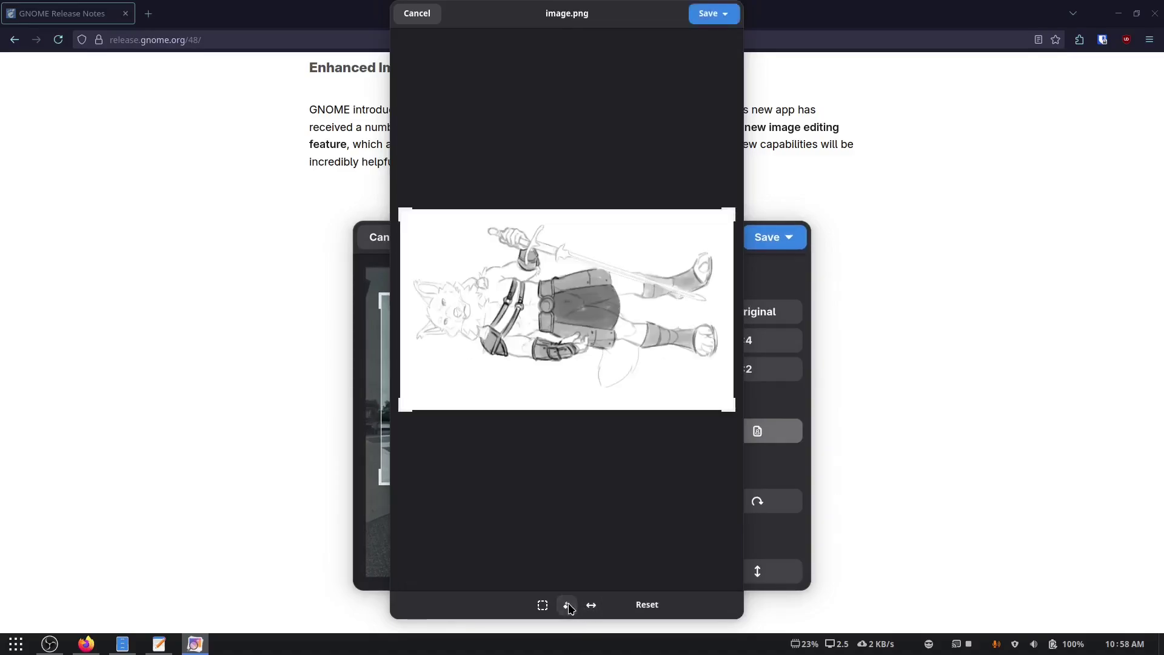
pyautogui.click(567, 605)
pyautogui.click(566, 605)
pyautogui.click(567, 605)
# Try square, 5:4, original, 4:3 and 16:9 ratios, settling on a 3:2 crop over the head
pyautogui.press('Escape')
pyautogui.scroll(-1, 263, 622)
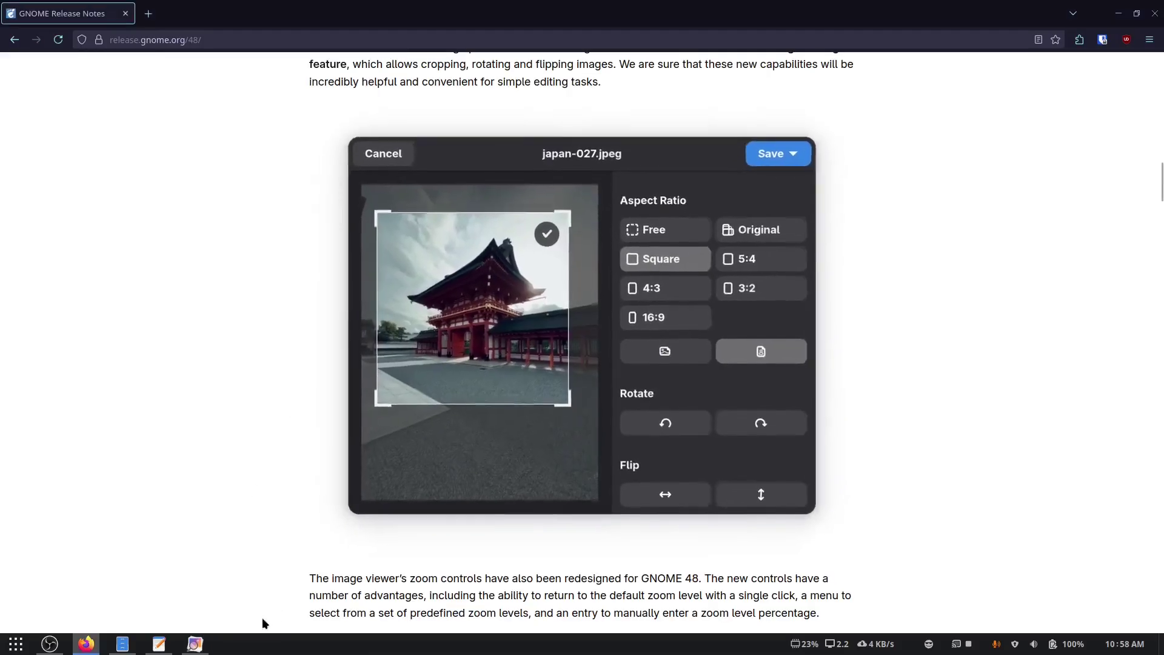
pyautogui.click(195, 643)
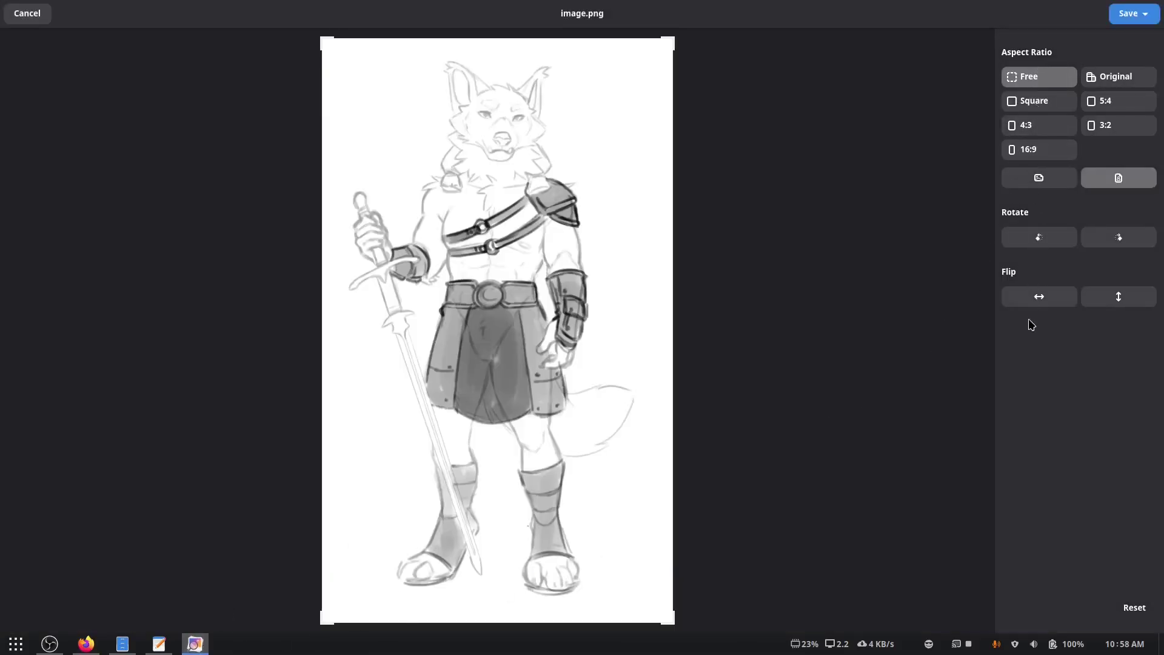
pyautogui.click(1043, 104)
pyautogui.click(1122, 104)
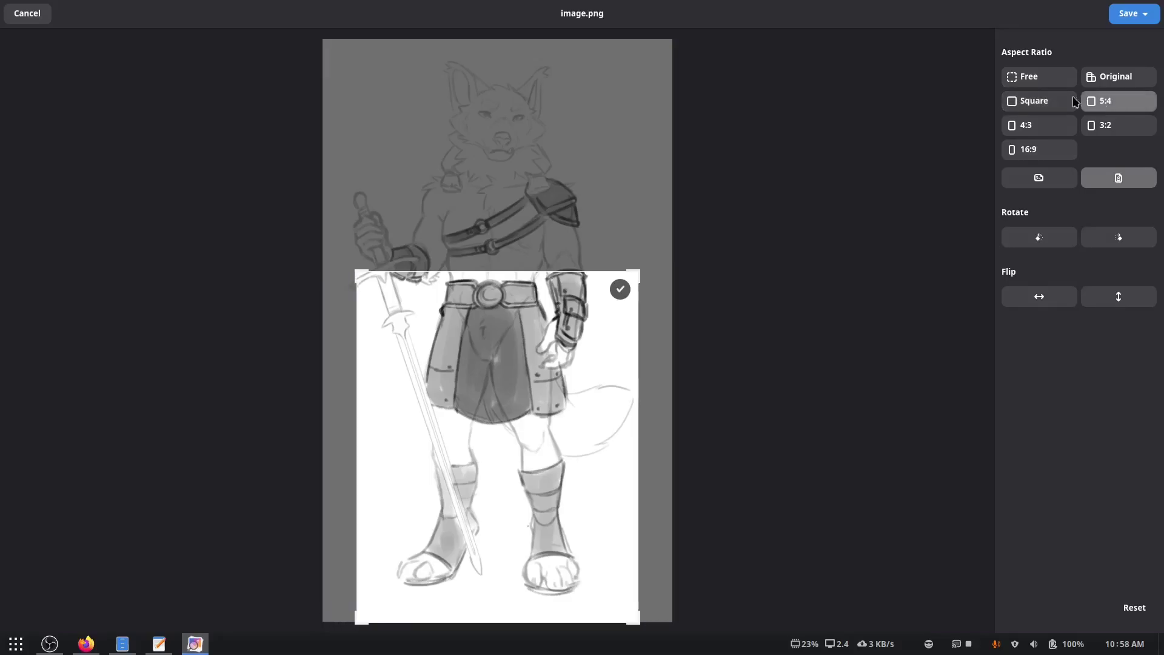
pyautogui.click(1120, 78)
pyautogui.moveTo(494, 405); pyautogui.dragTo(493, 175)
pyautogui.click(1028, 127)
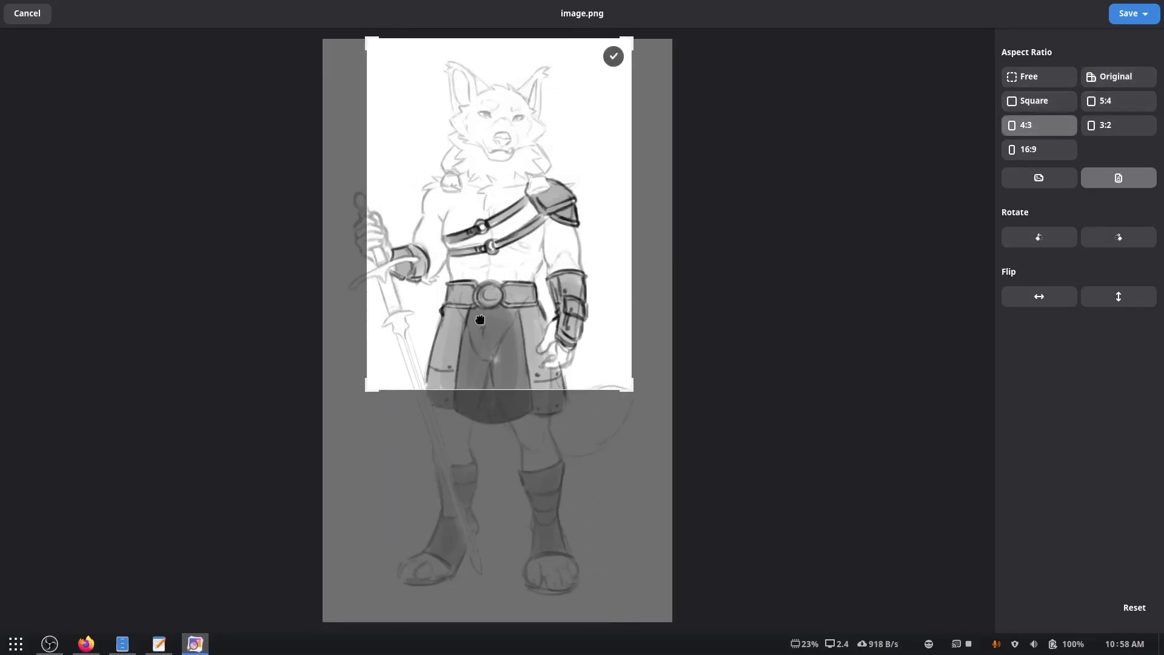
pyautogui.moveTo(624, 388); pyautogui.dragTo(524, 145)
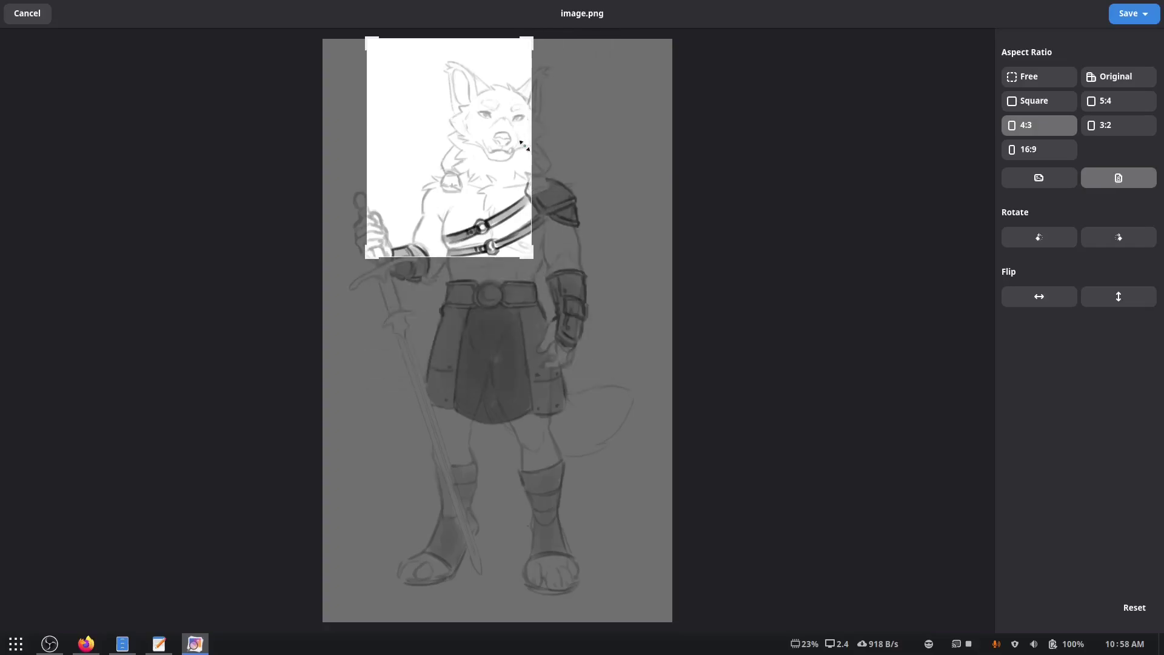
pyautogui.click(1029, 151)
pyautogui.click(1105, 126)
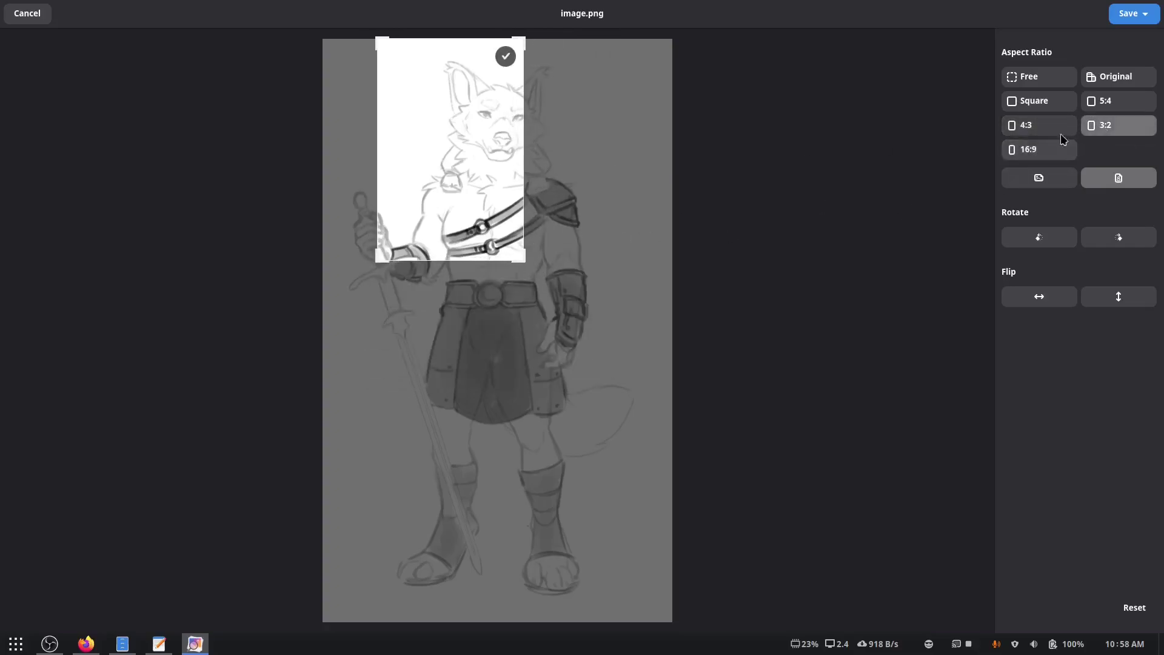
pyautogui.moveTo(450, 161); pyautogui.dragTo(496, 169)
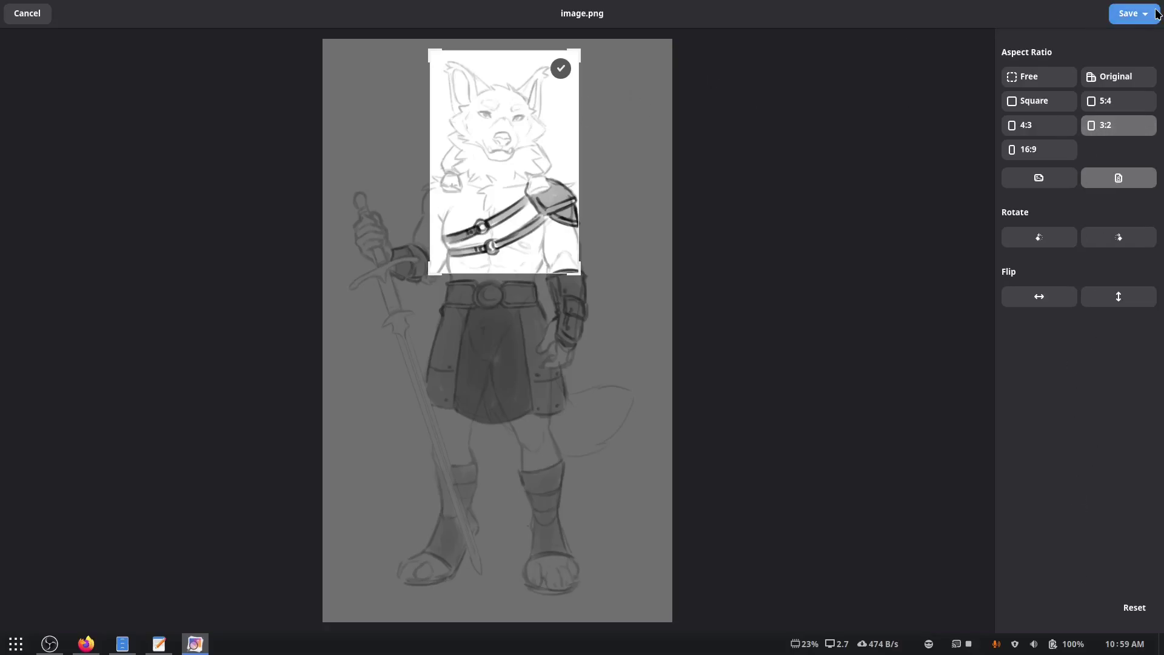
# Check the save options without saving, then nudge the crop box left
pyautogui.click(1119, 18)
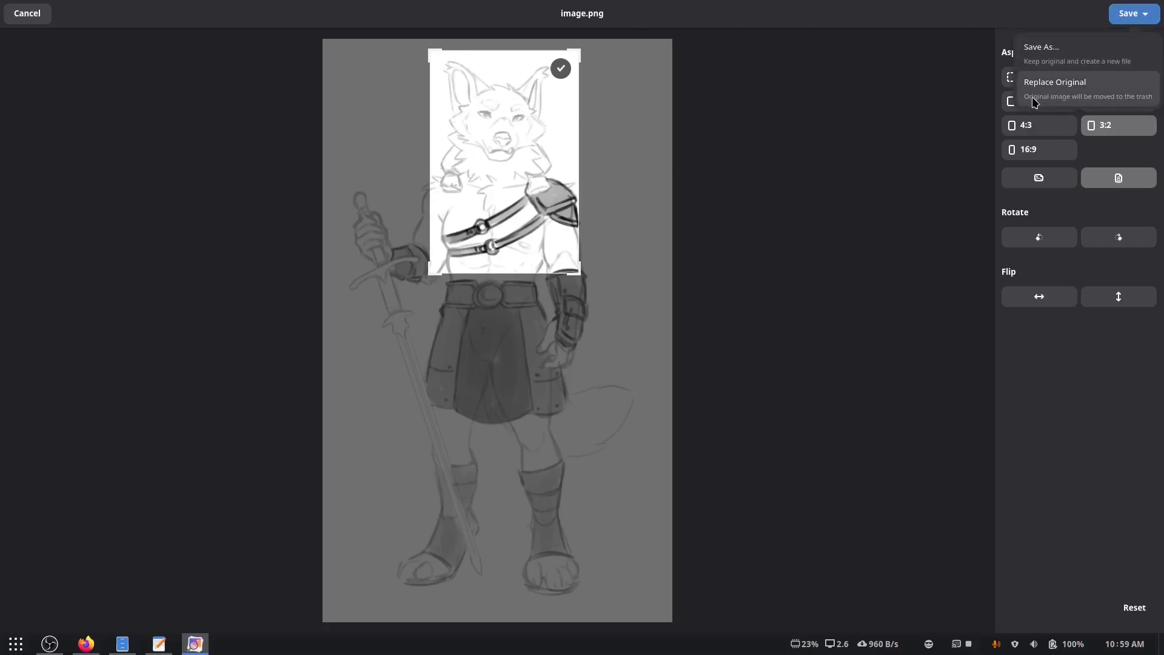
pyautogui.click(1066, 424)
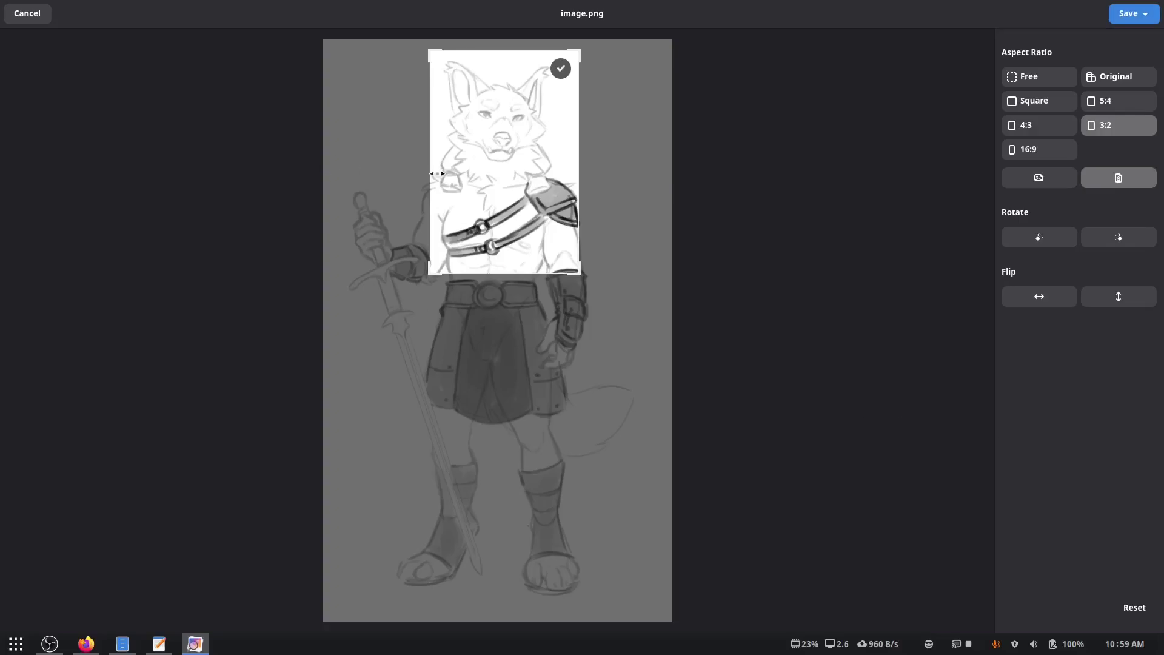
pyautogui.moveTo(560, 164); pyautogui.dragTo(534, 161)
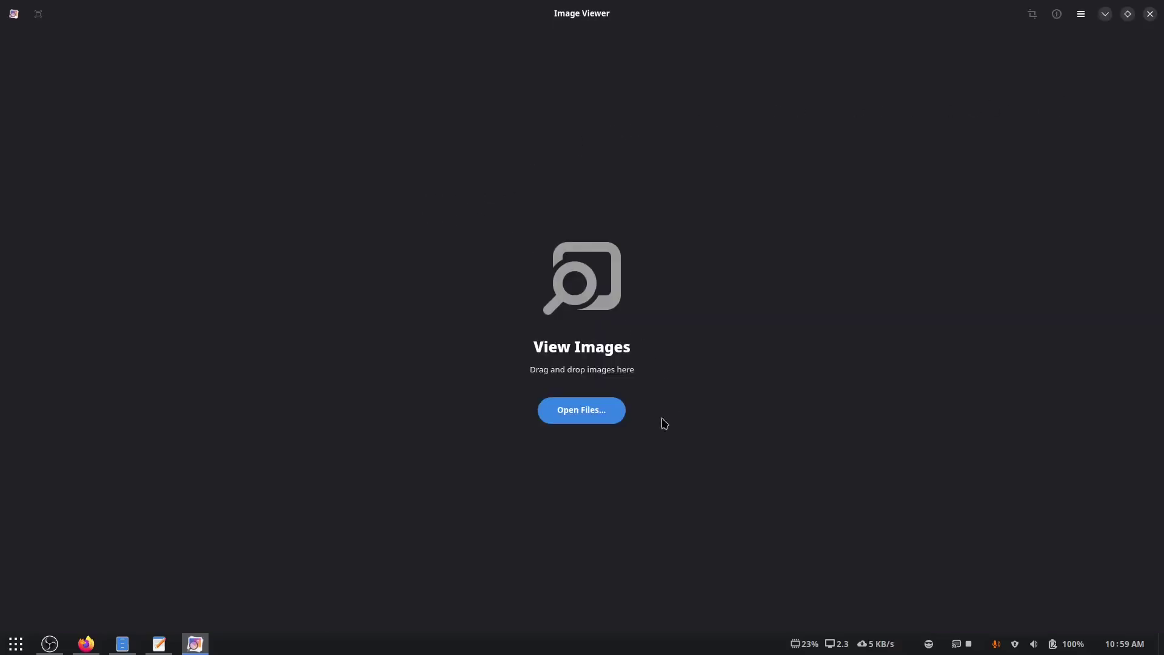
# Open image.png in the unmaximized viewer and check the preset zoom levels
pyautogui.moveTo(611, 17)
pyautogui.mouseDown()
pyautogui.moveTo(618, 135)
pyautogui.moveTo(558, 91)
pyautogui.moveTo(587, 117)
pyautogui.moveTo(606, 4)
pyautogui.mouseUp()
pyautogui.click(594, 417)
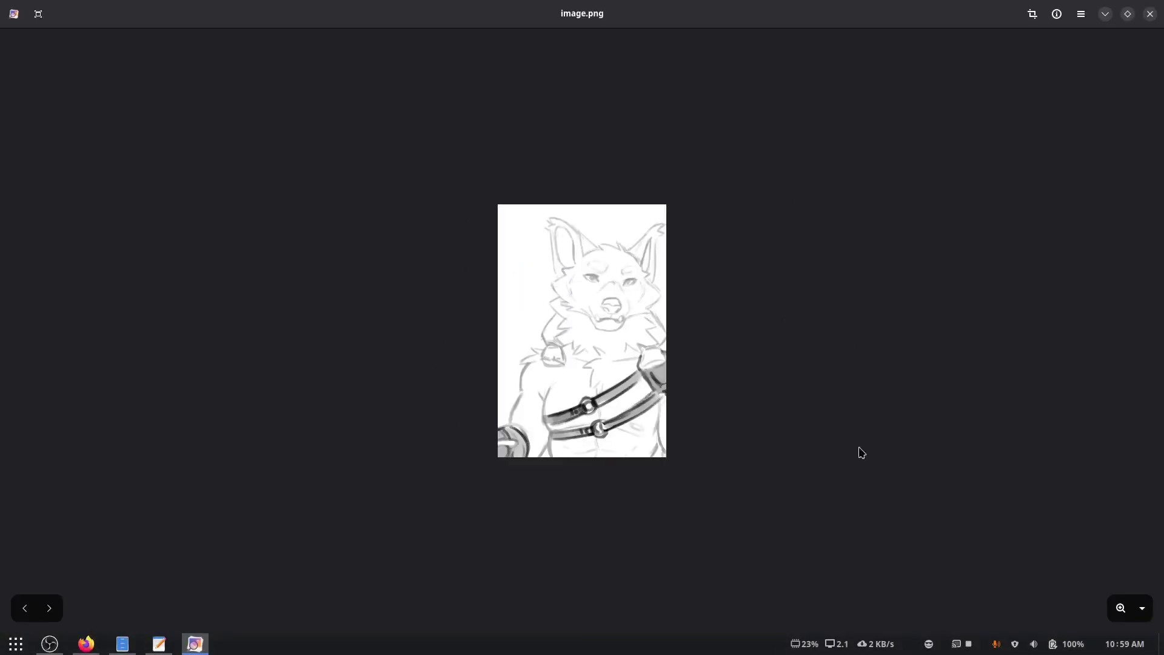
pyautogui.click(1142, 607)
pyautogui.click(1142, 608)
# Float, re-maximize and shrink the viewer window, then close it
pyautogui.moveTo(604, 15); pyautogui.dragTo(612, 88)
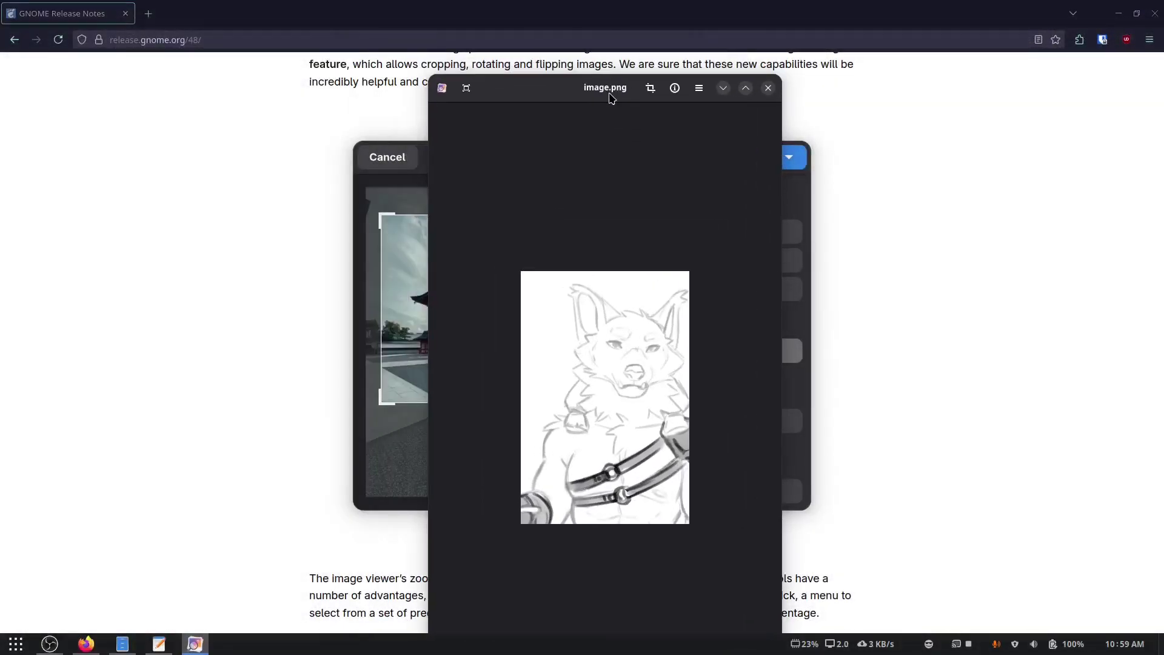
pyautogui.doubleClick(612, 91)
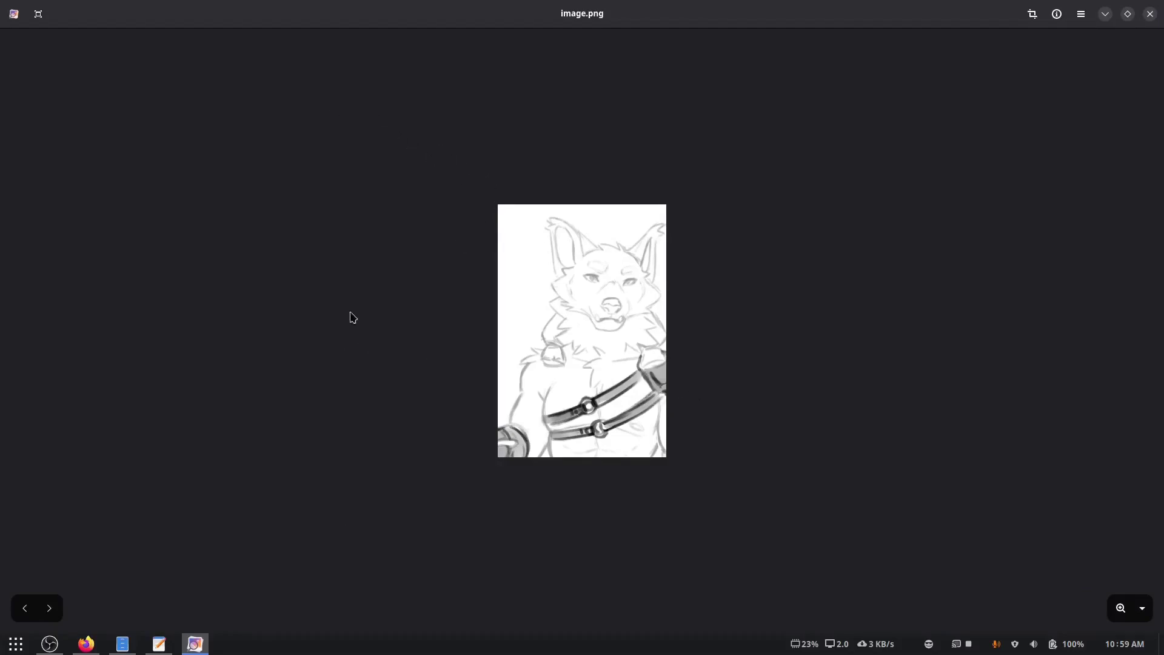
pyautogui.moveTo(535, 21); pyautogui.dragTo(493, 103)
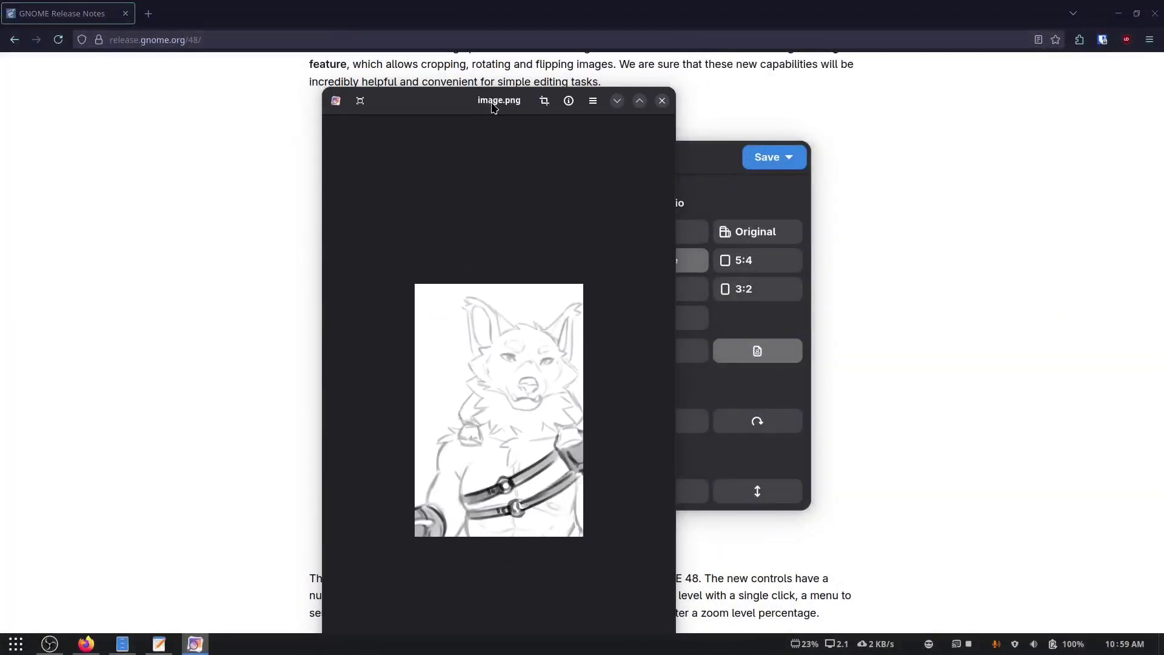
pyautogui.click(661, 100)
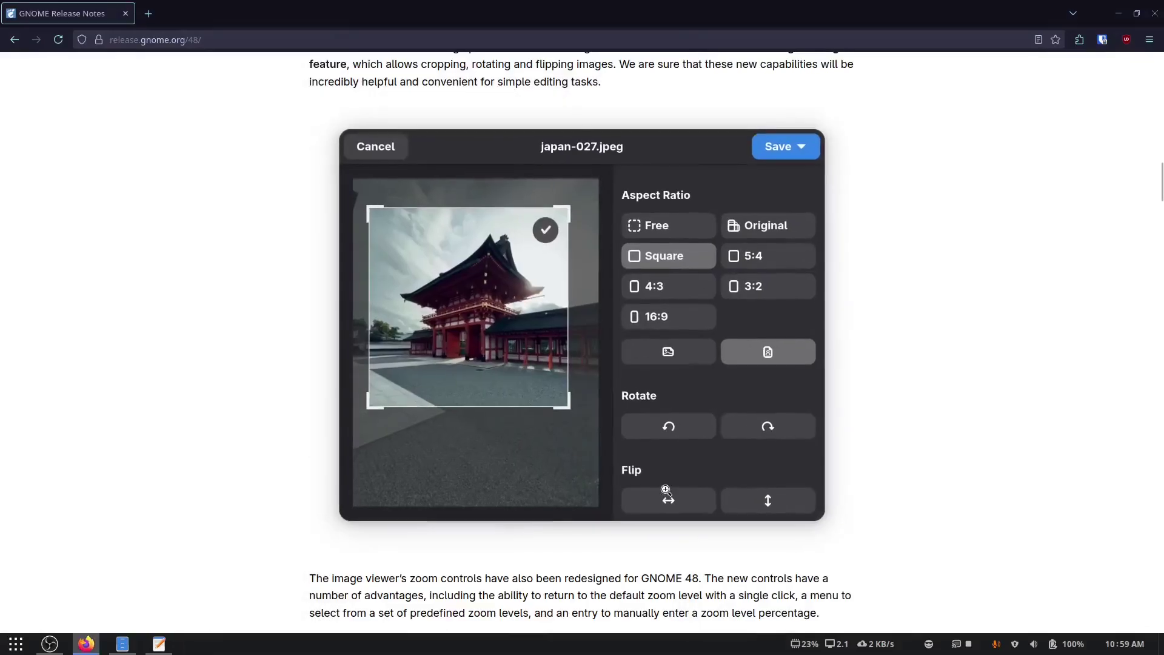
# Launch the Fonts app, scroll through the Adwaita Sans previews, then close it
pyautogui.scroll(-10, 979, 364)
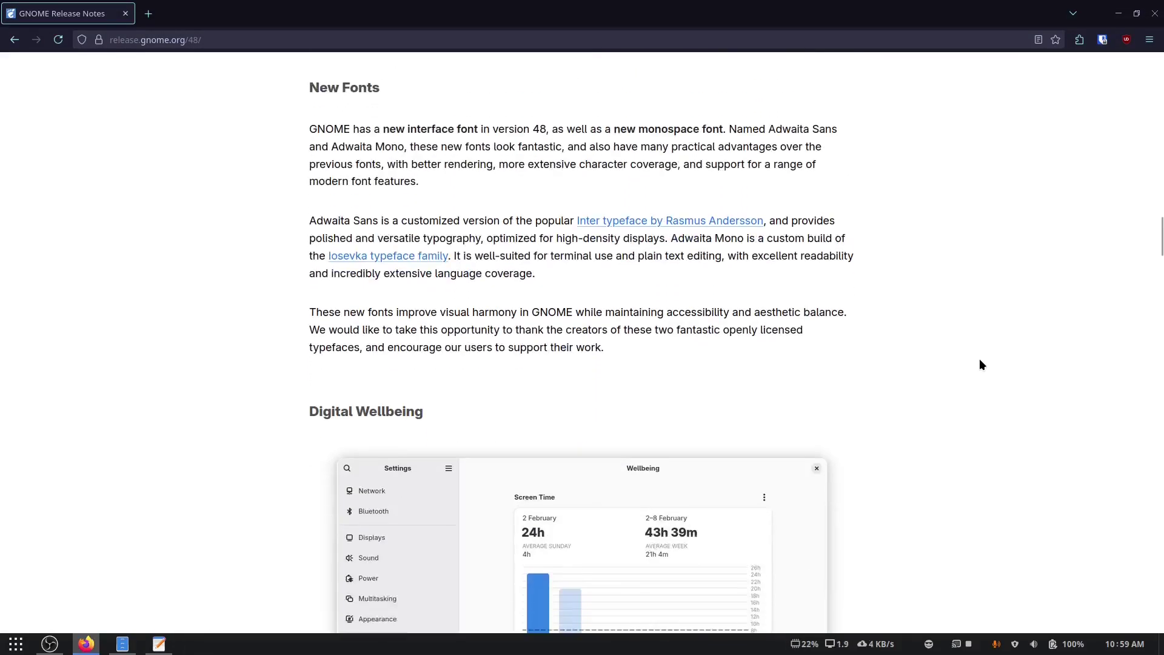
pyautogui.scroll(1, 939, 360)
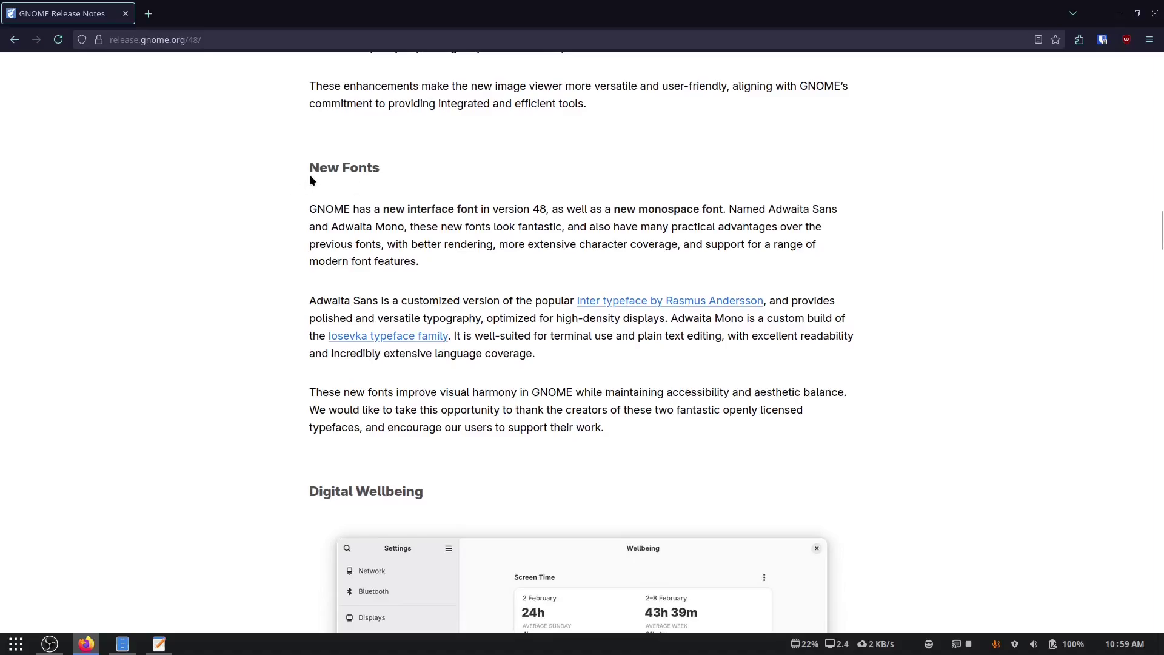
pyautogui.press('super')
pyautogui.write('font')
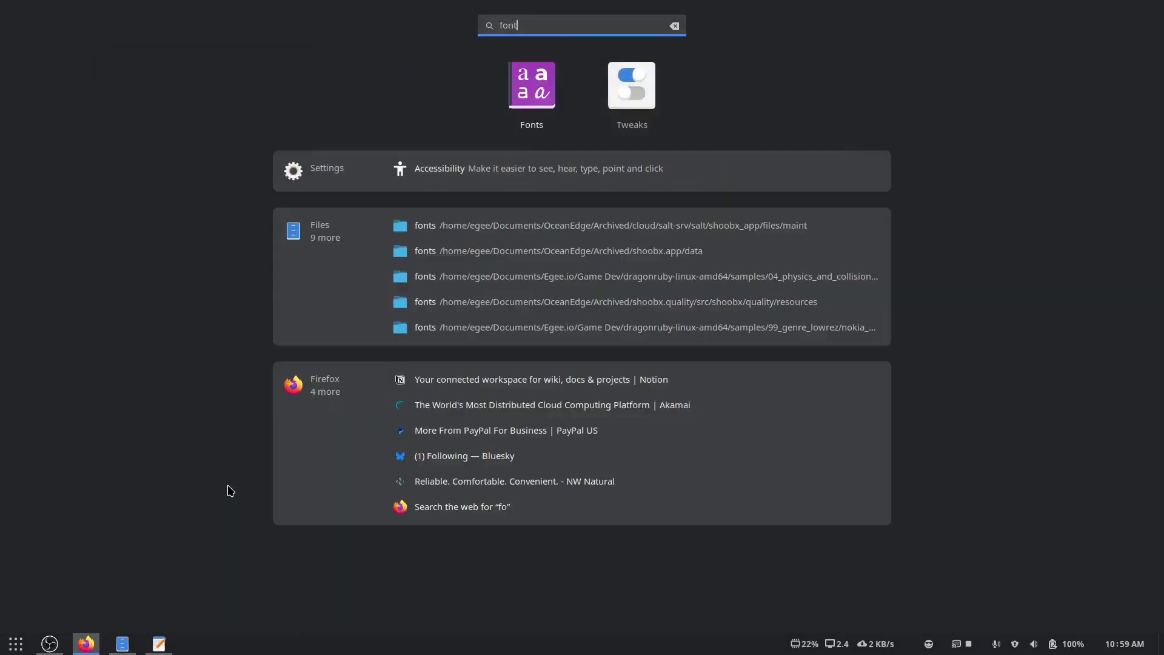
pyautogui.press('Return')
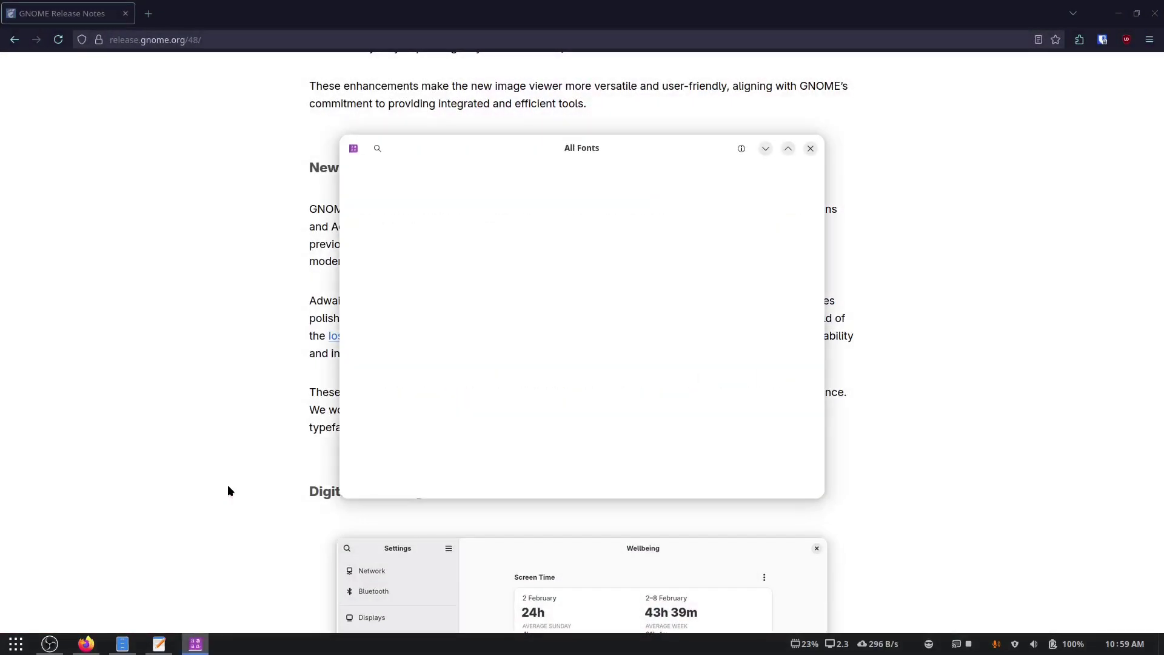
pyautogui.scroll(-10, 673, 326)
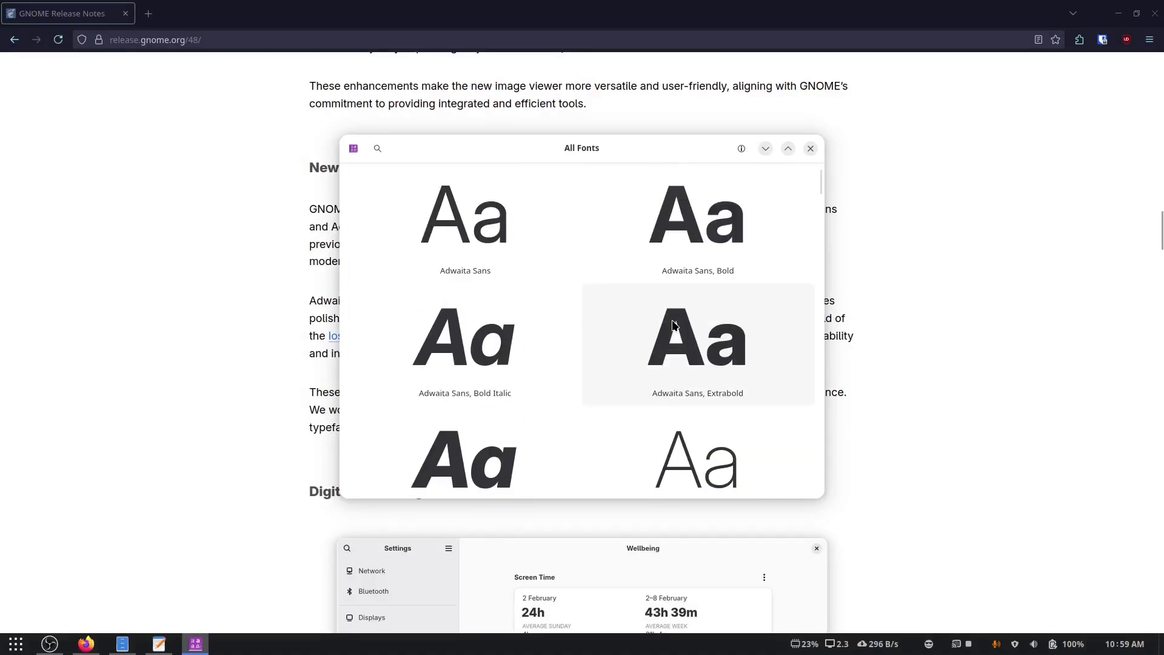
pyautogui.click(809, 148)
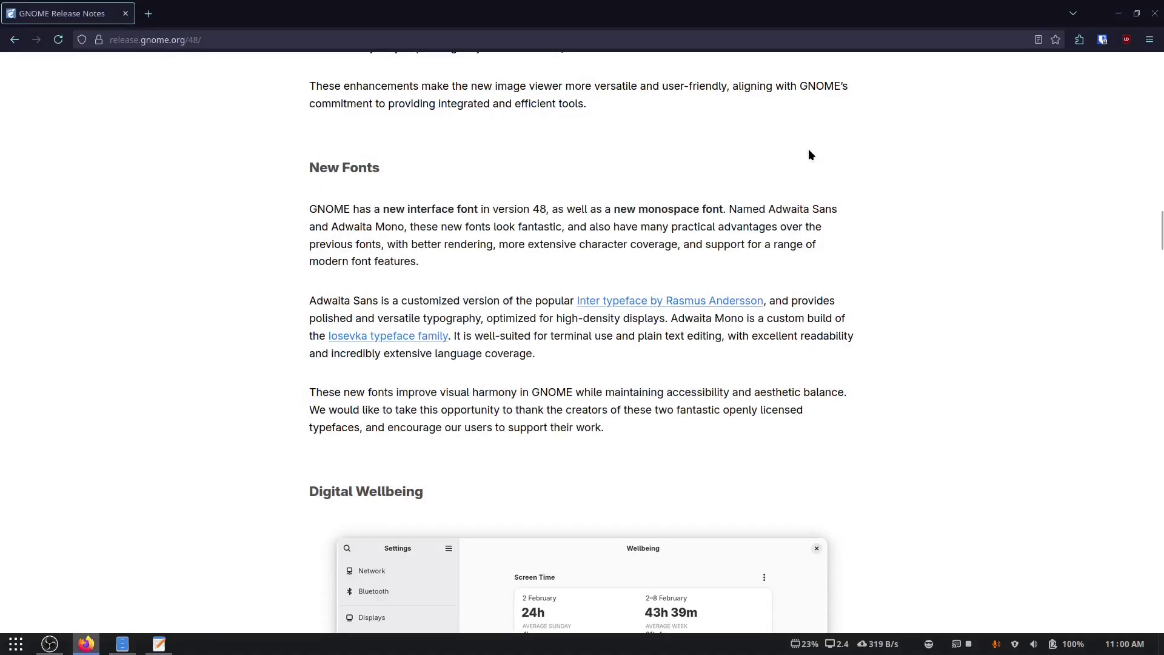
# Search Settings for 'font', then clear the search, leaving the Accessibility page showing
pyautogui.scroll(5, 360, 471)
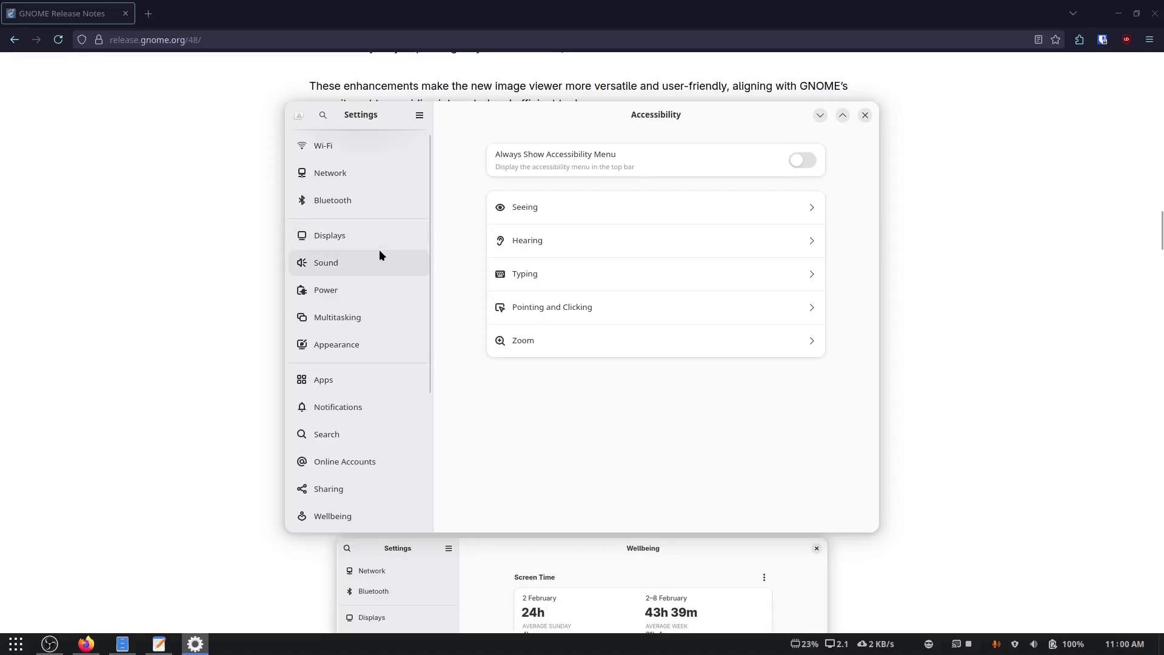
pyautogui.click(323, 115)
pyautogui.write('font')
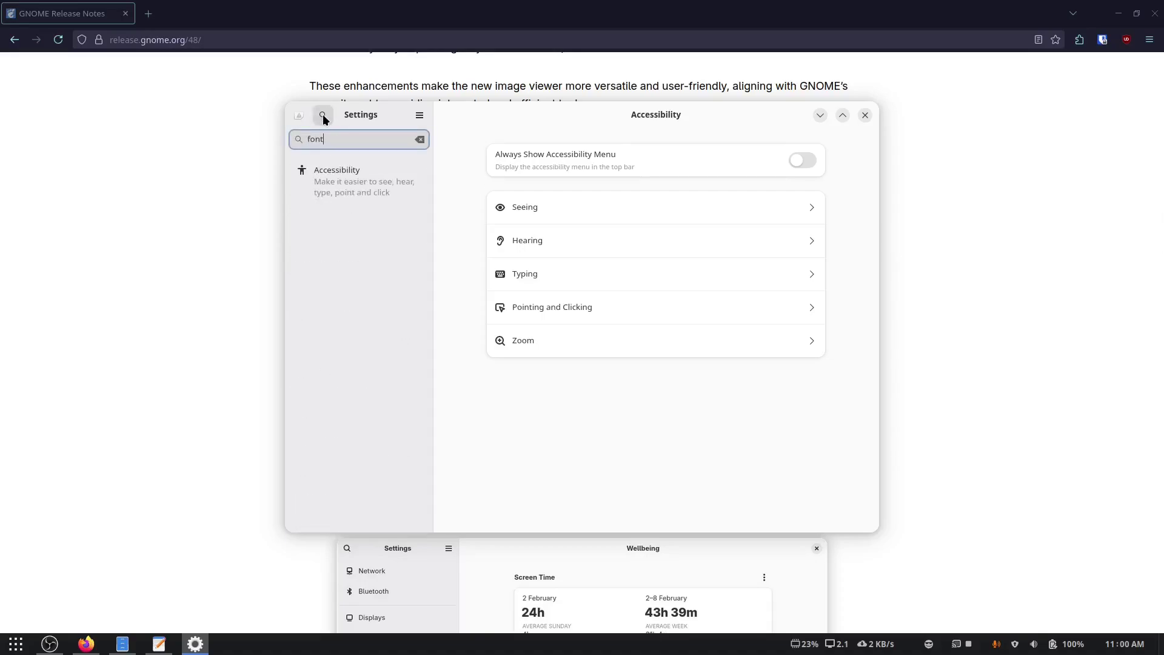
pyautogui.click(420, 139)
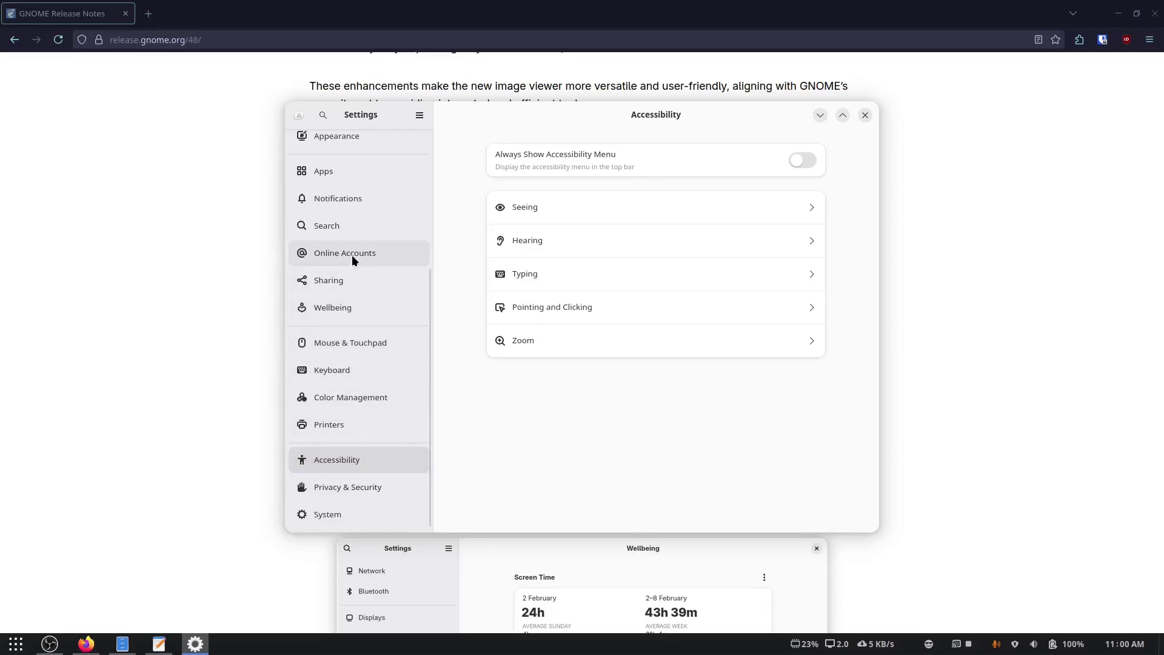
# Open the Wellbeing settings page and read the matching section of the release notes
pyautogui.click(353, 301)
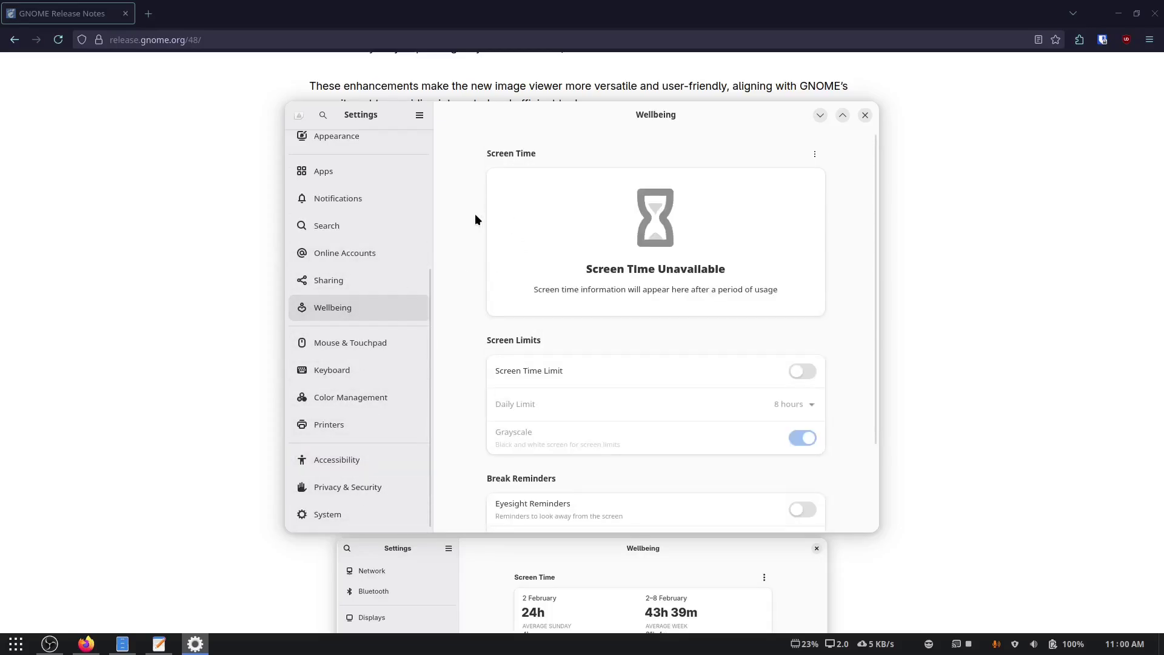
pyautogui.click(150, 301)
pyautogui.scroll(-13, 156, 272)
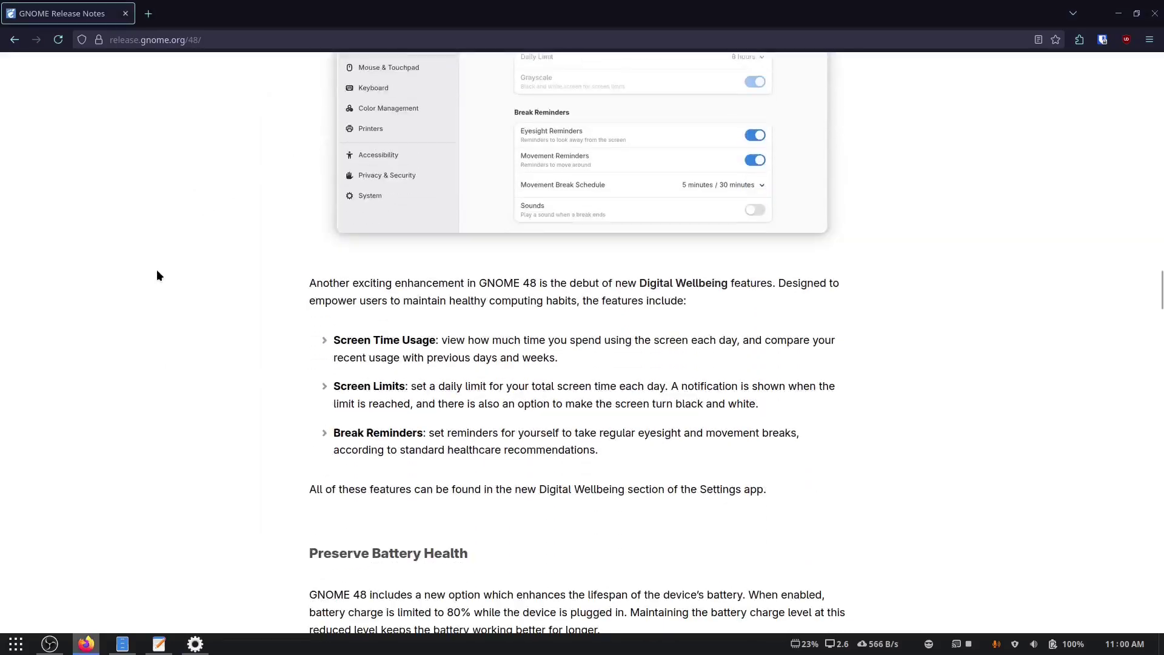
pyautogui.scroll(5, 453, 368)
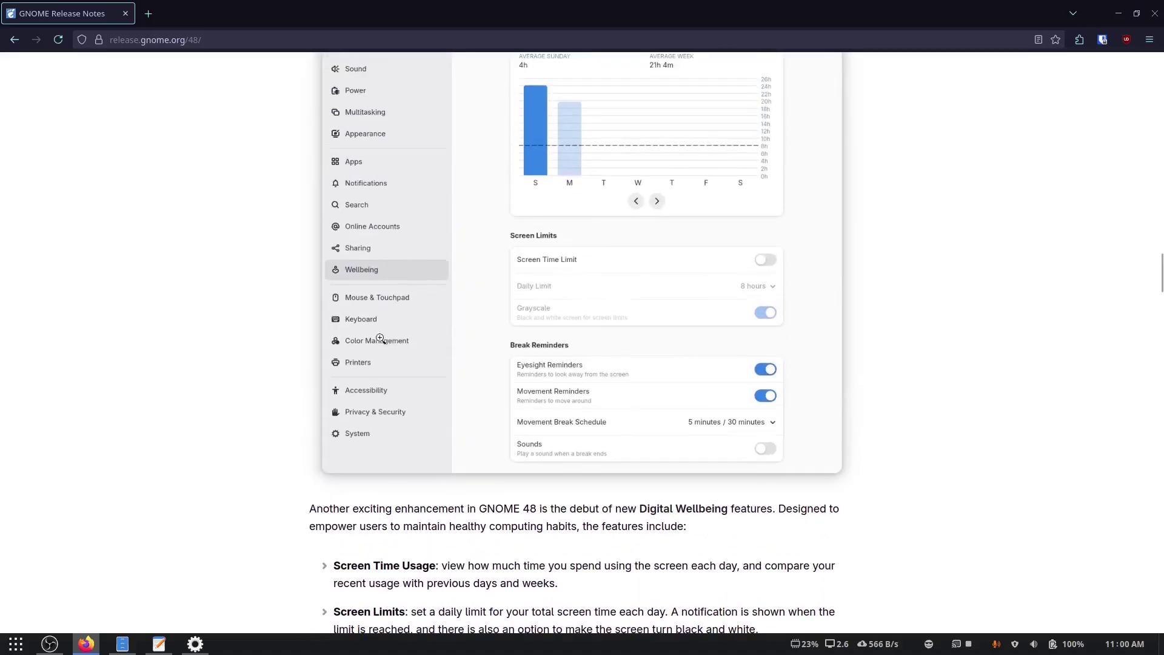
pyautogui.scroll(2, 377, 275)
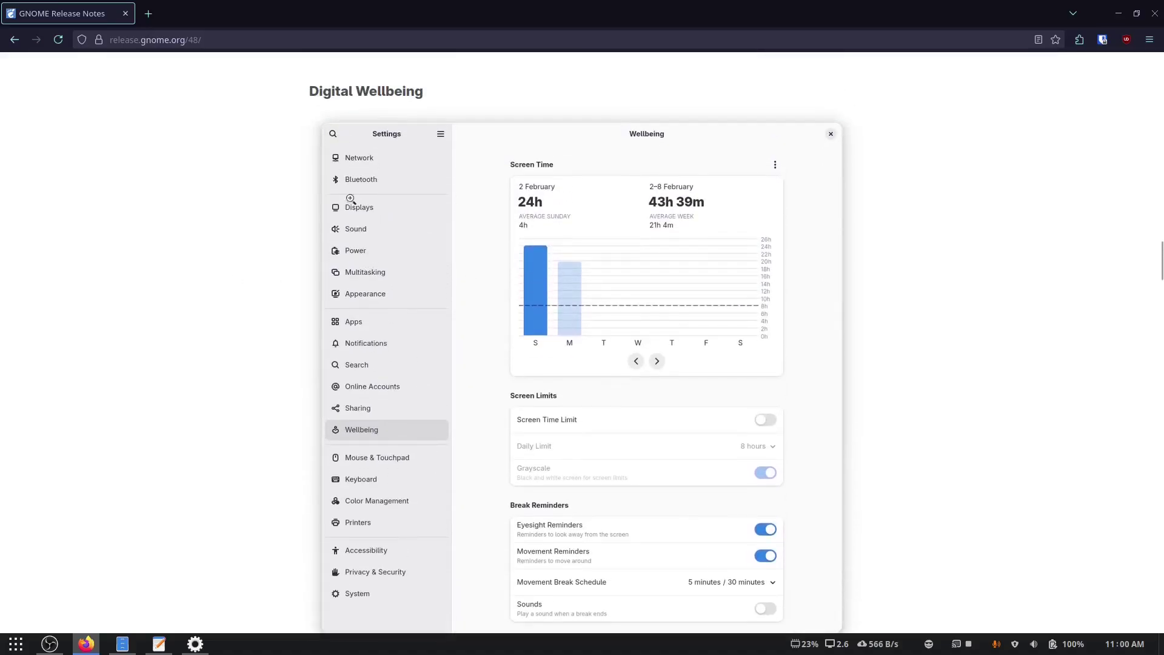
pyautogui.scroll(-2, 487, 268)
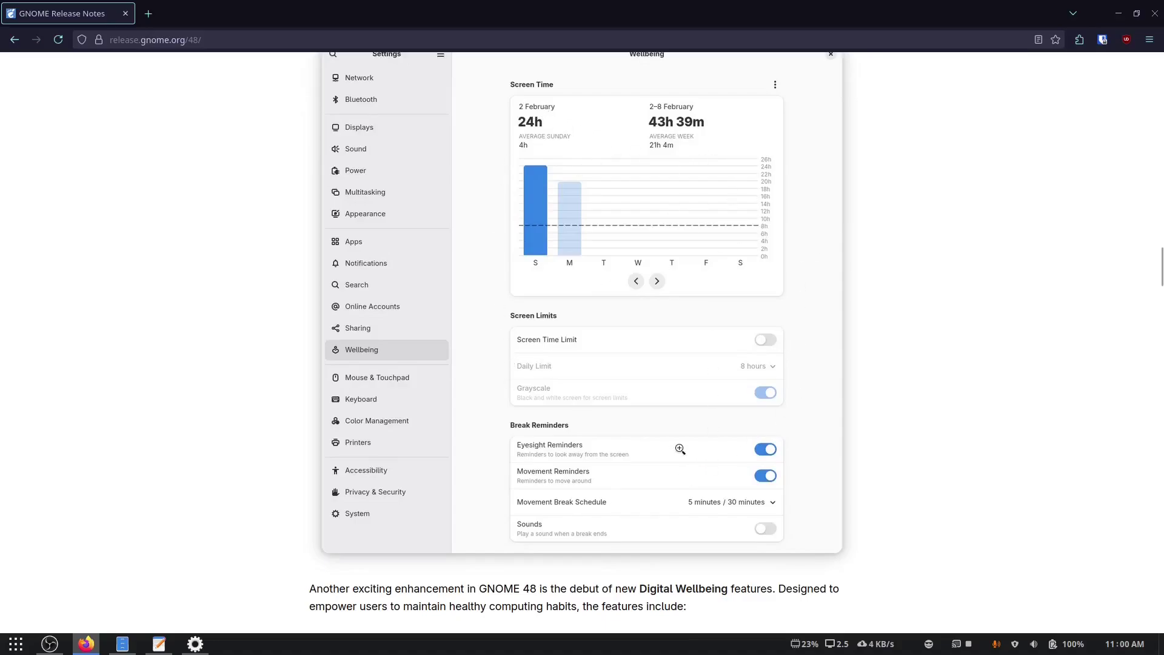
pyautogui.scroll(-3, 680, 448)
pyautogui.scroll(-1, 679, 448)
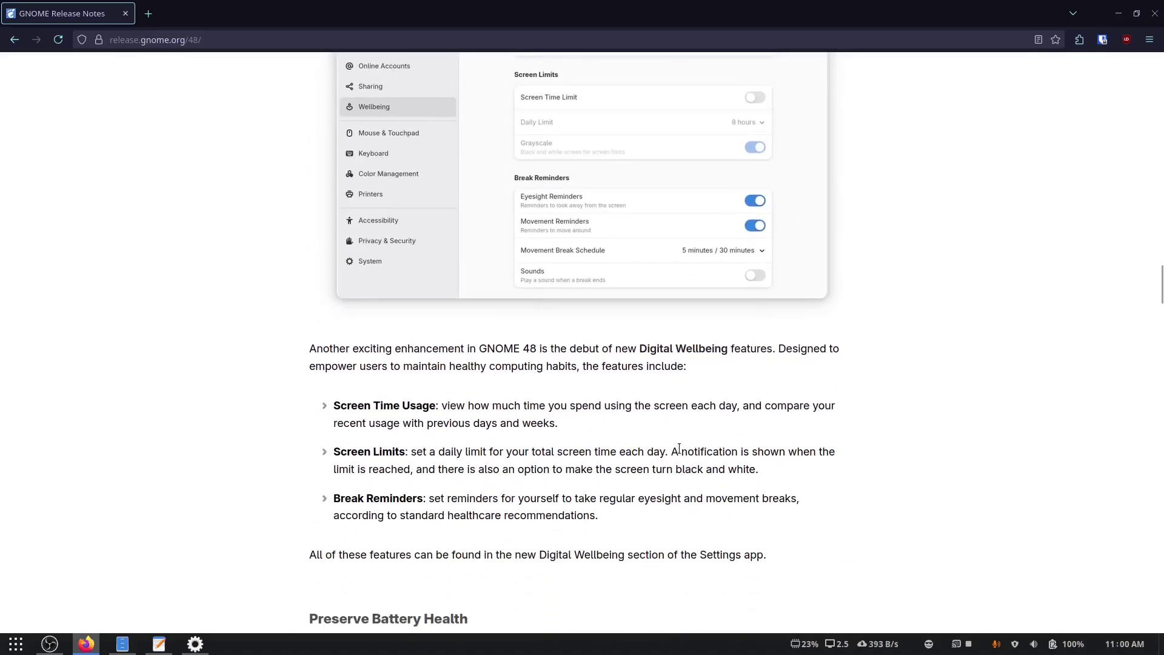
# Try Eyesight Reminders and the Screen Time Limit's daily limit, leaving both turned off
pyautogui.hotkey('alt', 'Tab')
pyautogui.click(802, 408)
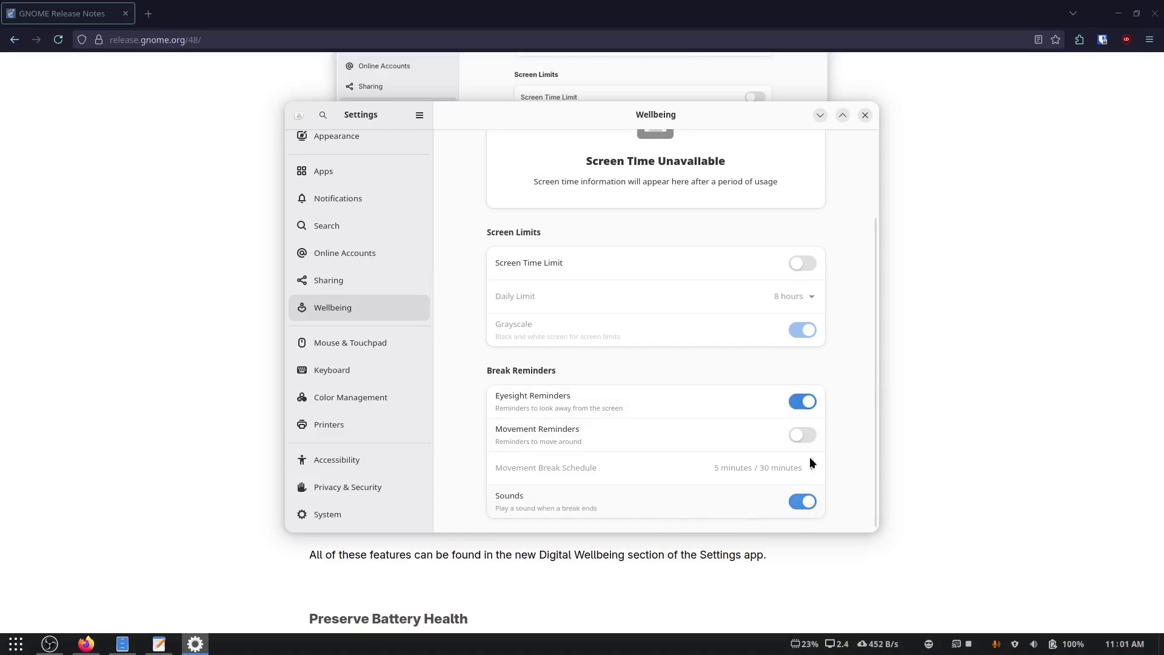
pyautogui.click(805, 402)
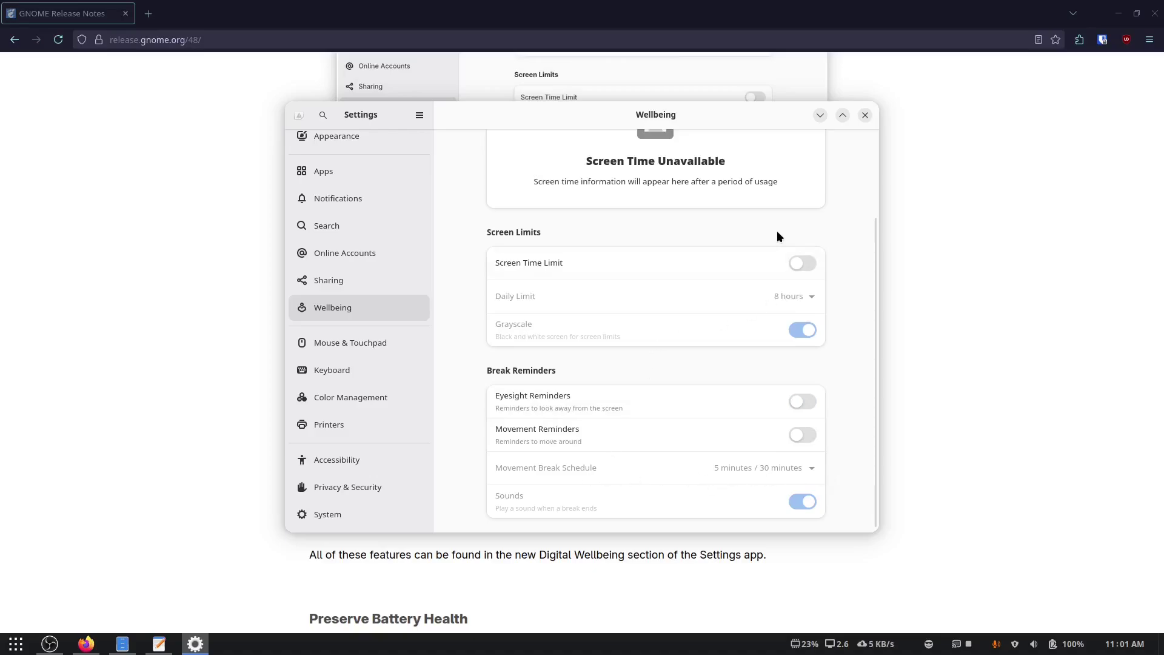
pyautogui.click(790, 277)
pyautogui.click(791, 298)
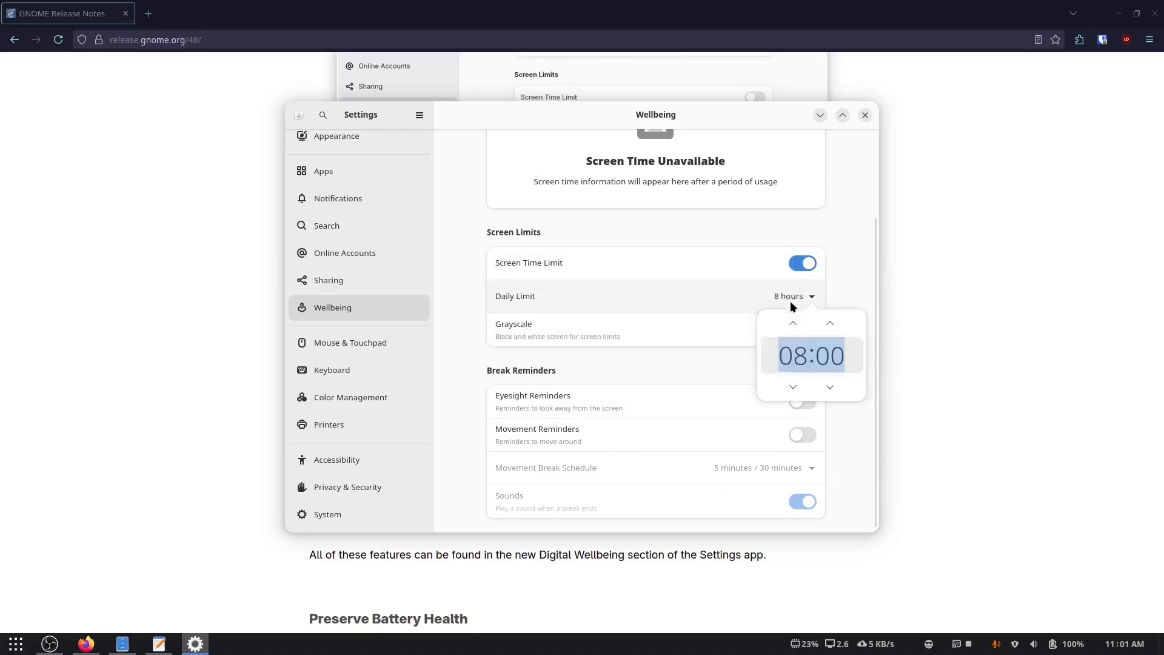
pyautogui.click(806, 284)
pyautogui.click(802, 263)
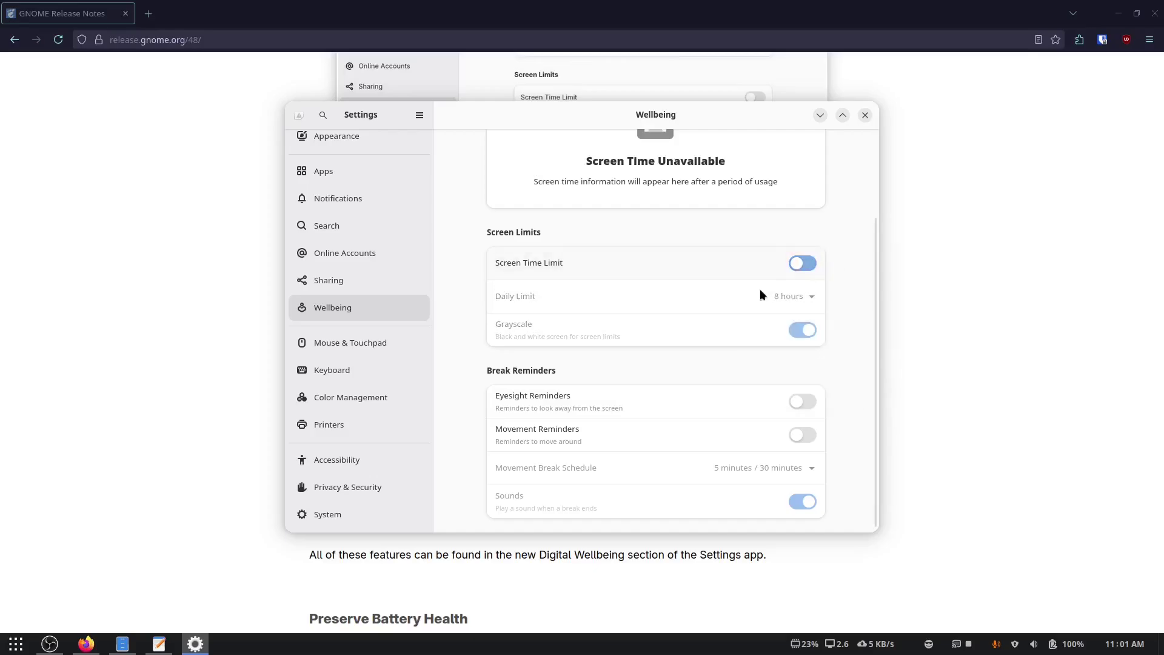
pyautogui.scroll(3, 739, 315)
# Return to the GNOME 48 release notes in Firefox and scroll through them
pyautogui.click(916, 254)
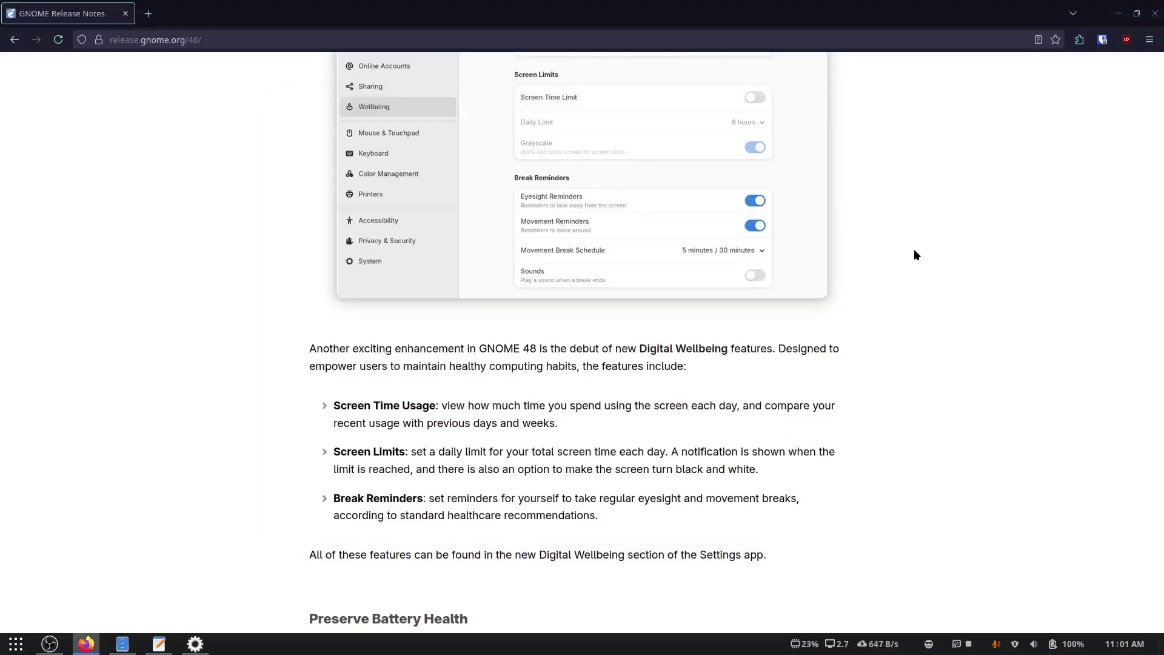
pyautogui.scroll(-3, 907, 280)
pyautogui.scroll(3, 907, 282)
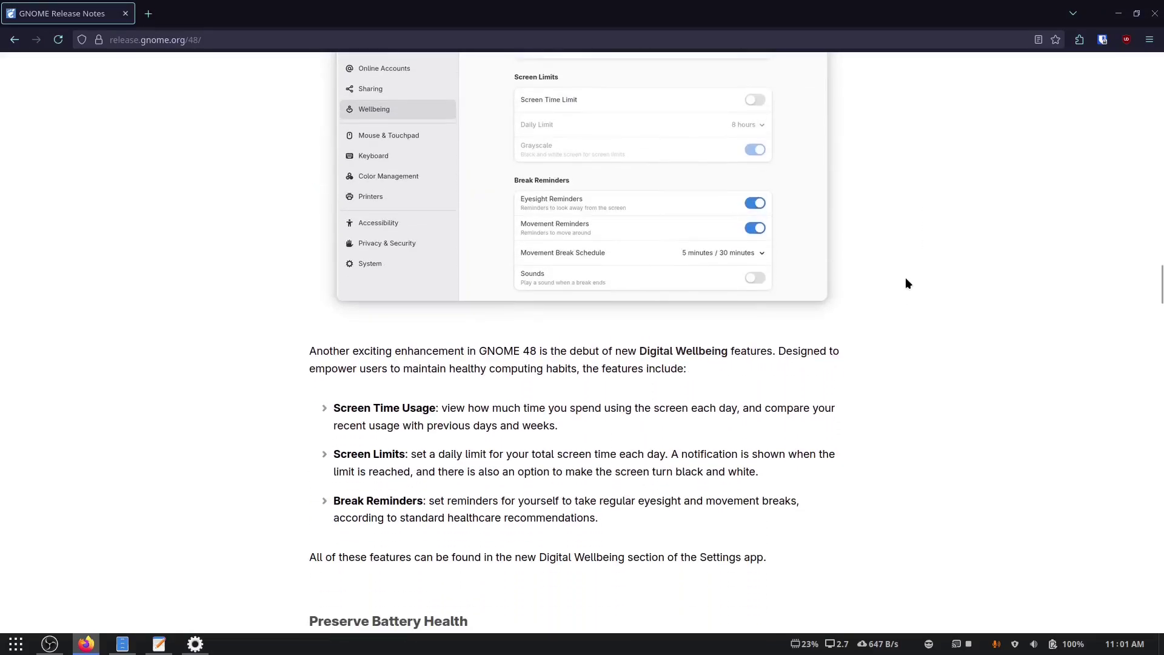
pyautogui.scroll(5, 905, 280)
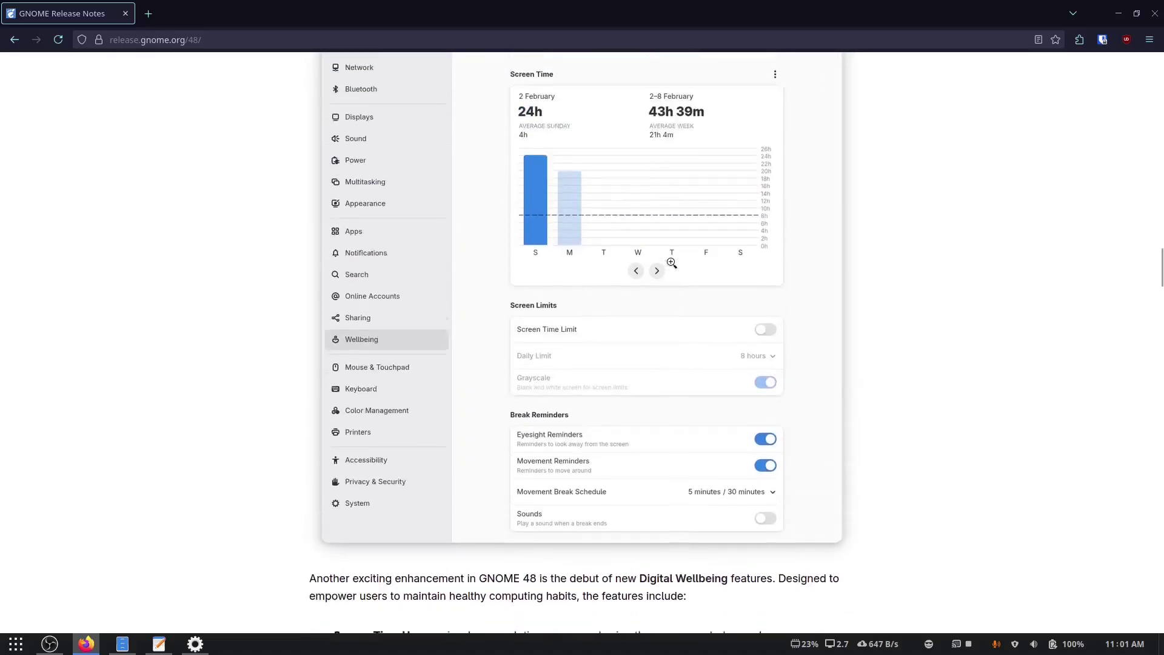
pyautogui.scroll(3, 943, 212)
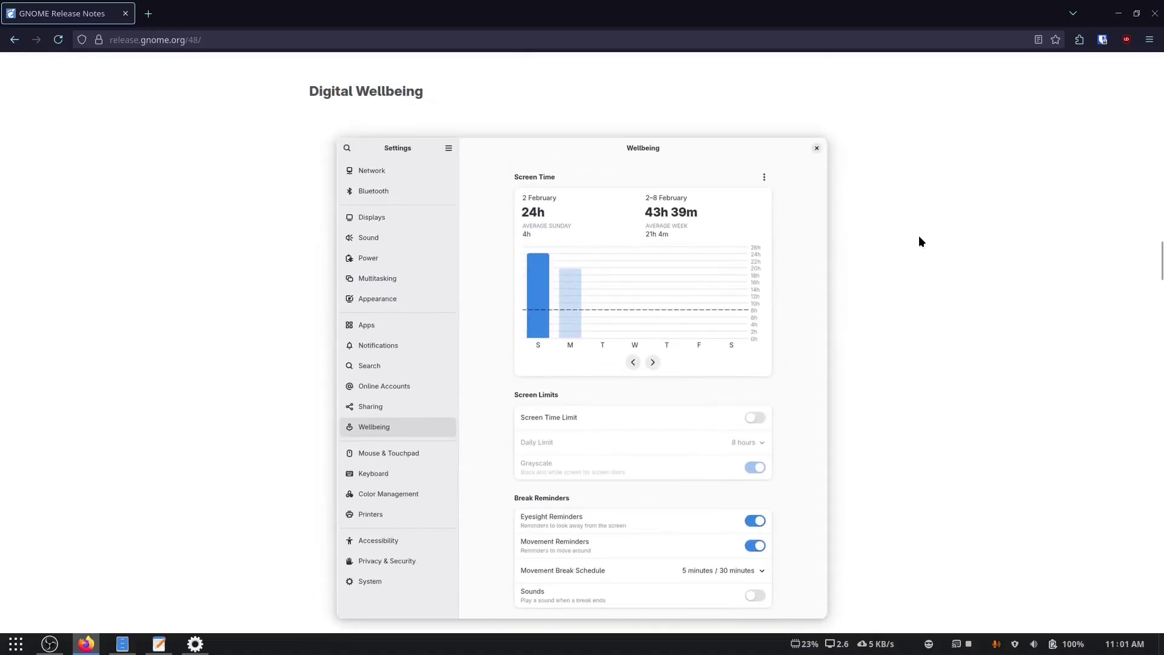
pyautogui.scroll(-4, 920, 246)
pyautogui.scroll(10, 926, 263)
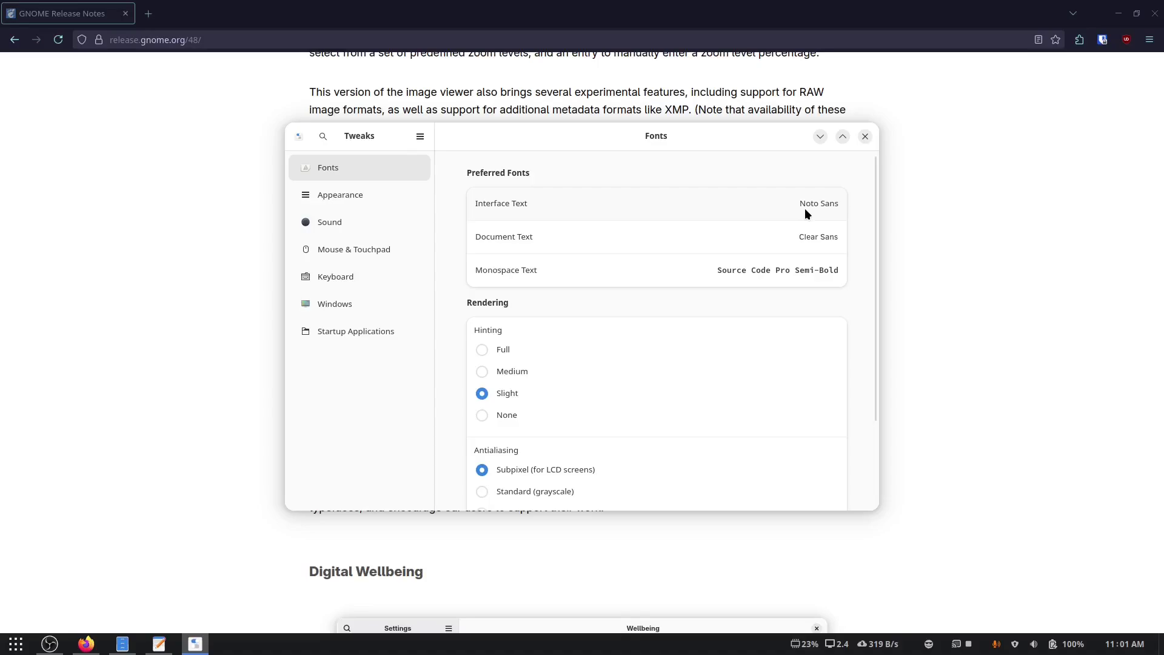
# Open the Tweaks interface font picker and select the Adwaita font name in the release notes
pyautogui.click(798, 208)
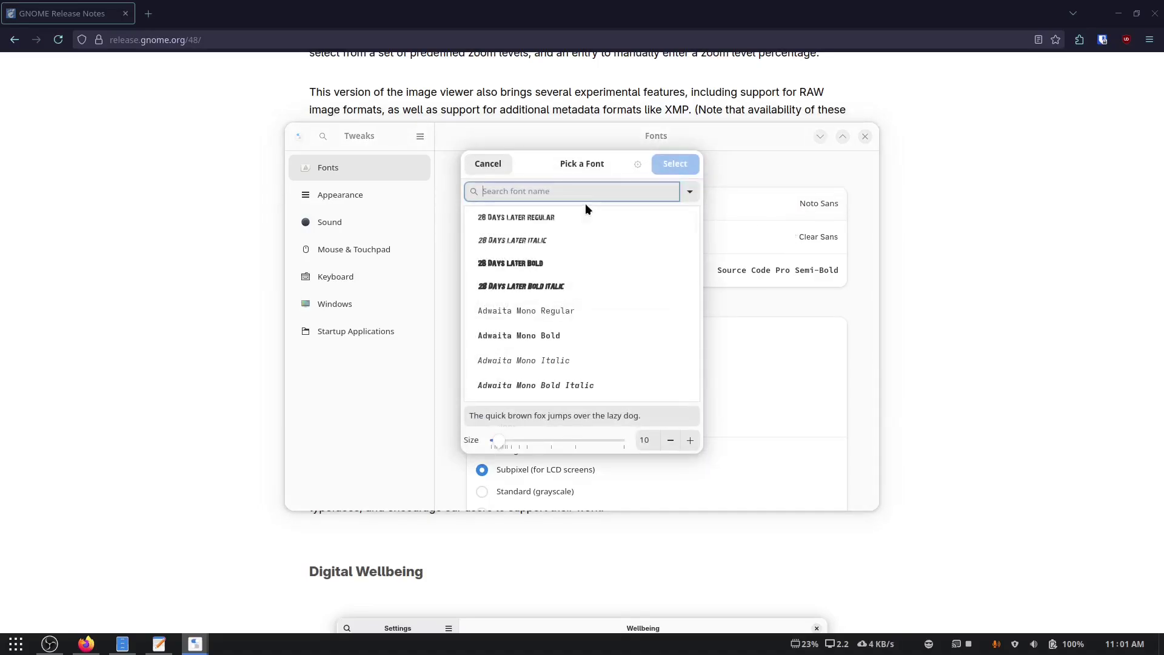
pyautogui.scroll(-4, 585, 272)
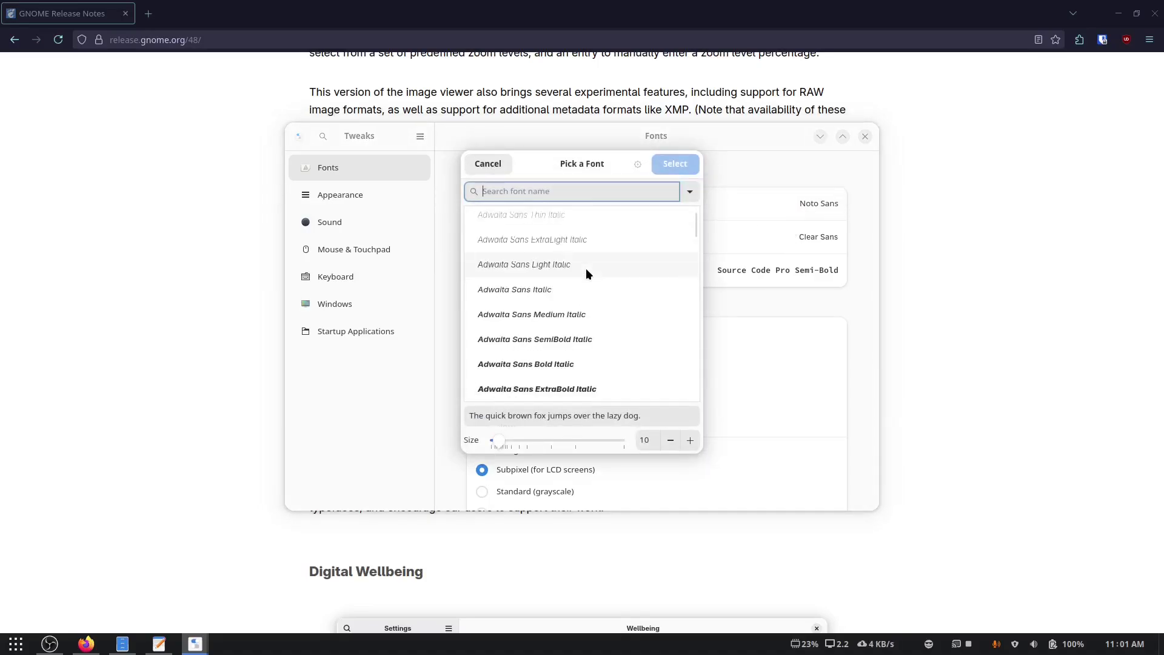
pyautogui.hotkey('alt', 'Tab')
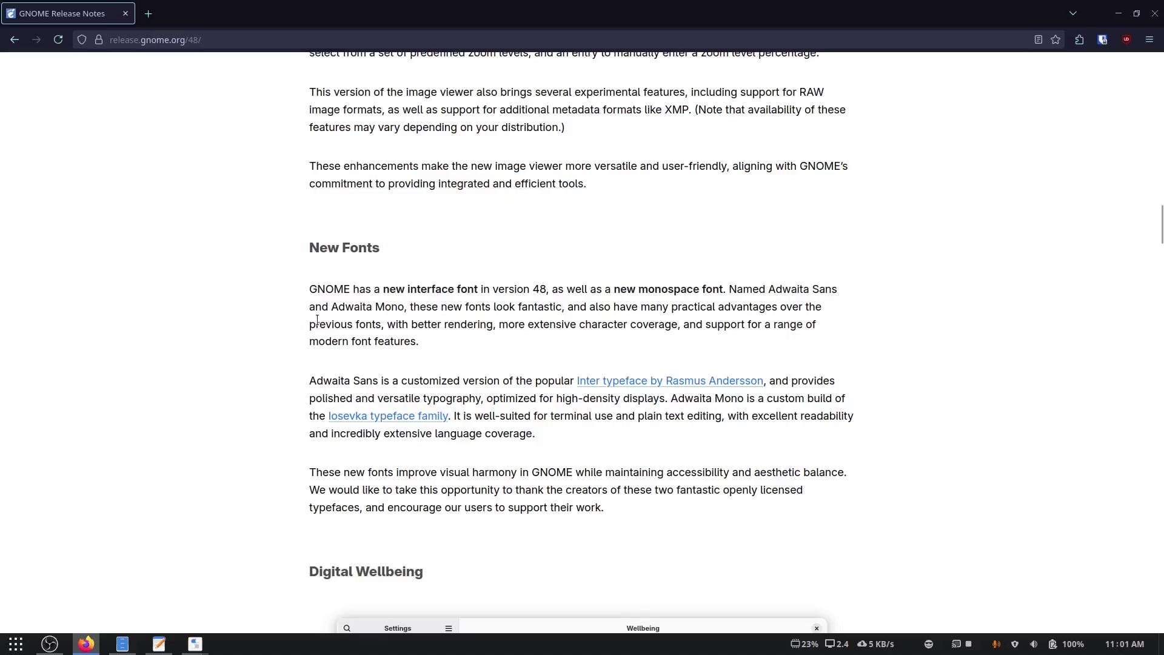
pyautogui.scroll(-3, 317, 320)
pyautogui.moveTo(381, 222); pyautogui.dragTo(604, 232)
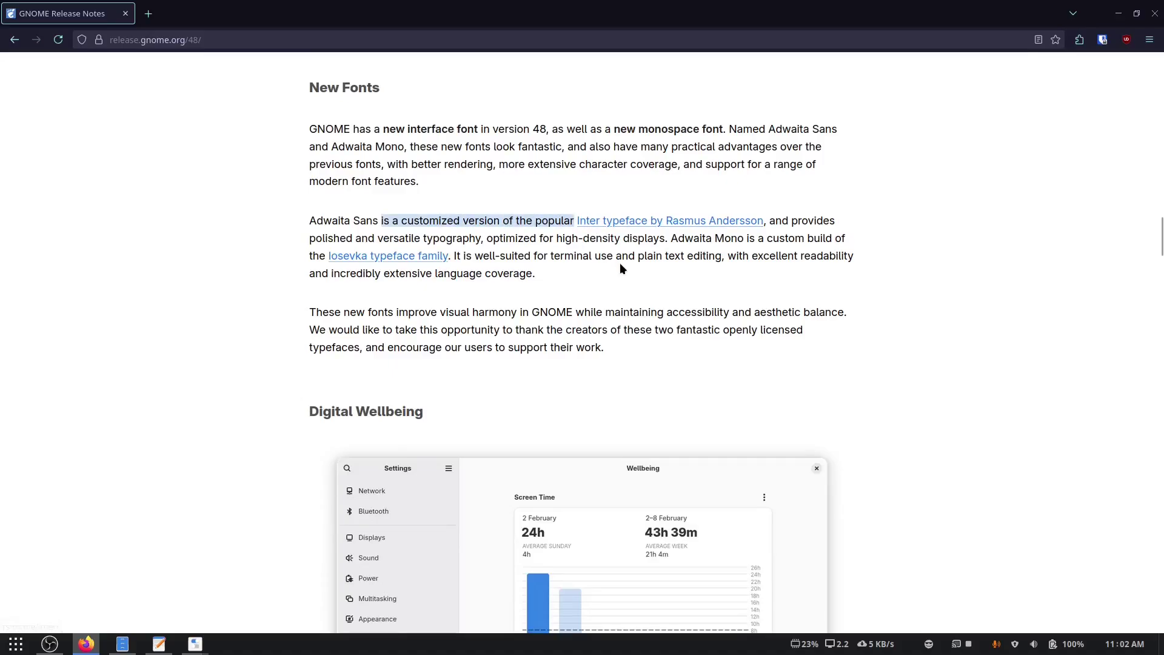
pyautogui.click(574, 311)
pyautogui.scroll(2, 680, 336)
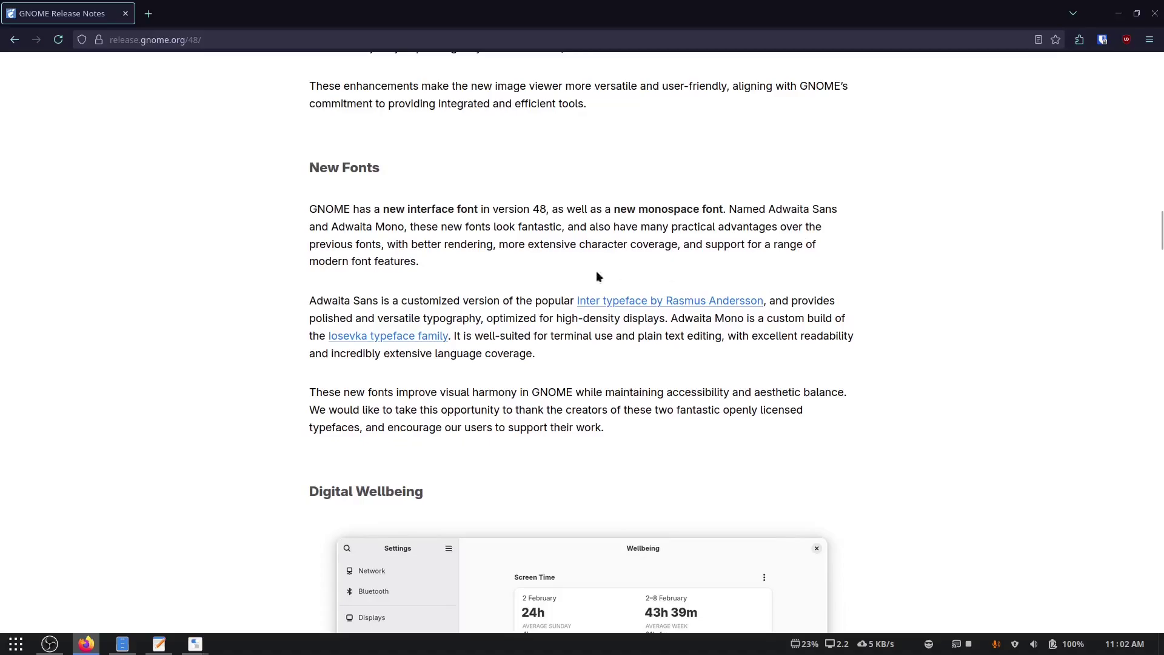
pyautogui.scroll(1, 540, 309)
pyautogui.scroll(-1, 515, 351)
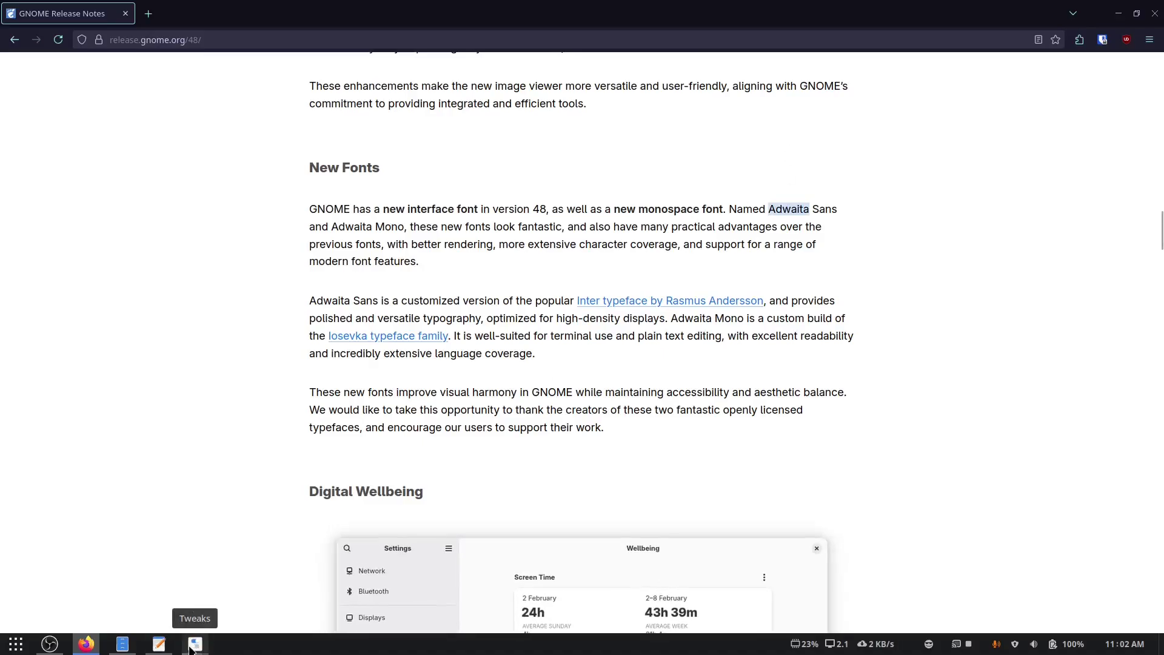
# Filter the font picker to Adwaita, choose Adwaita Sans, and close Tweaks
pyautogui.click(195, 644)
pyautogui.click(549, 192)
pyautogui.write('Adwaita')
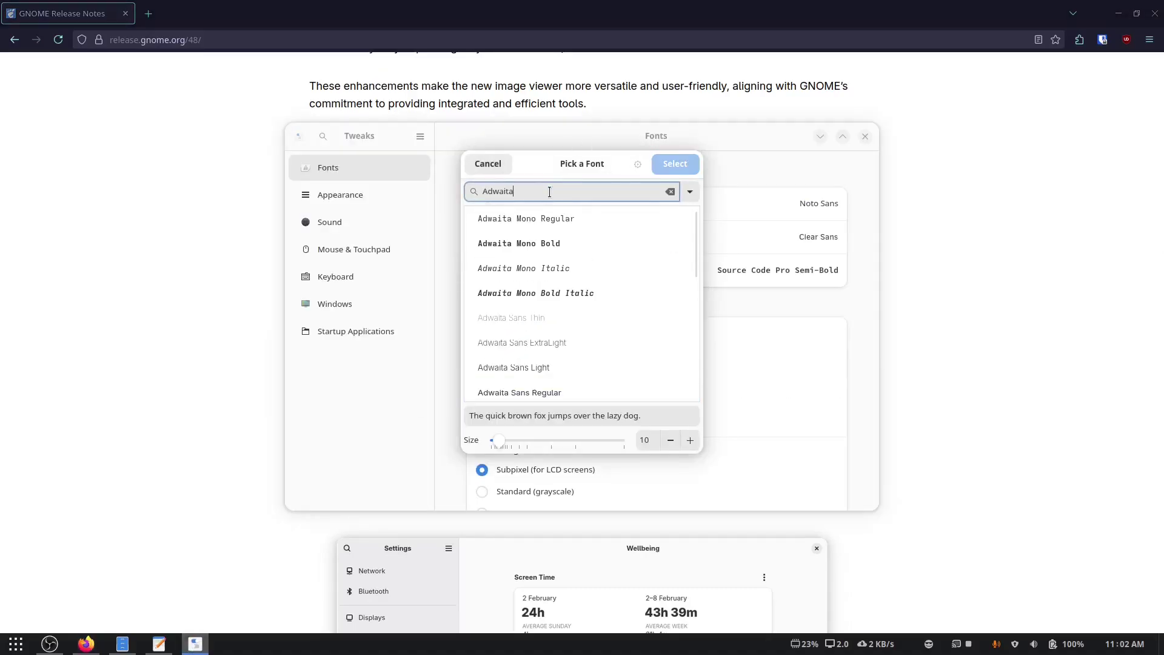
pyautogui.doubleClick(502, 322)
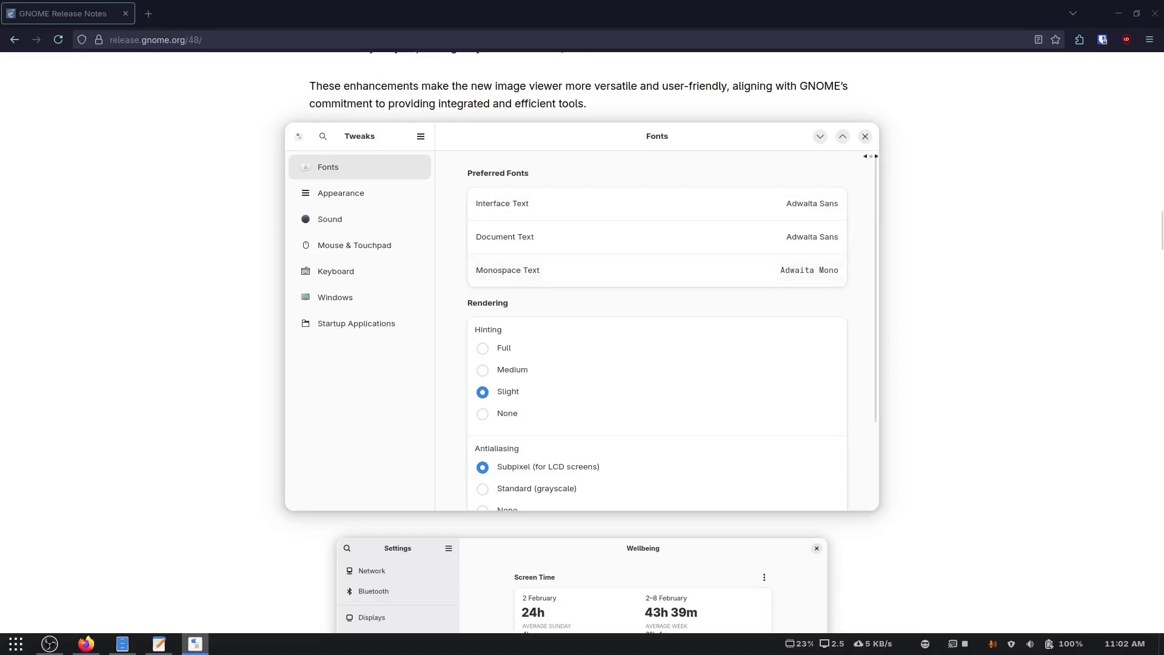
pyautogui.click(864, 137)
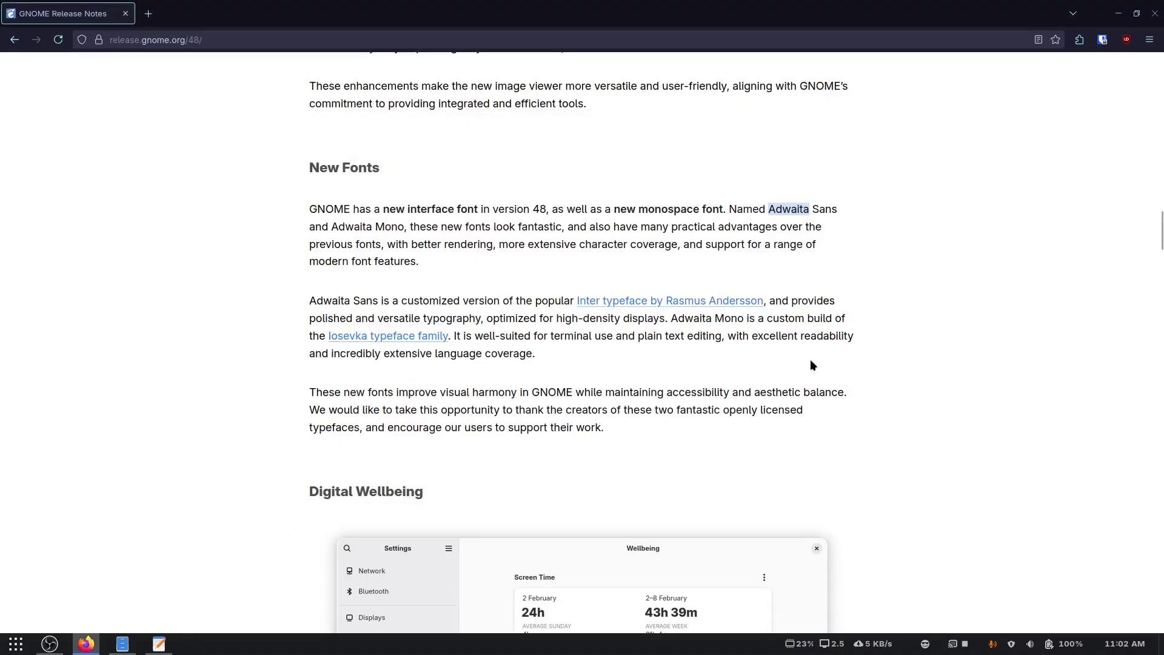
pyautogui.press('super')
# Launch the fish terminal and run ls -la to list the home folder
pyautogui.write('fish')
pyautogui.press('Return')
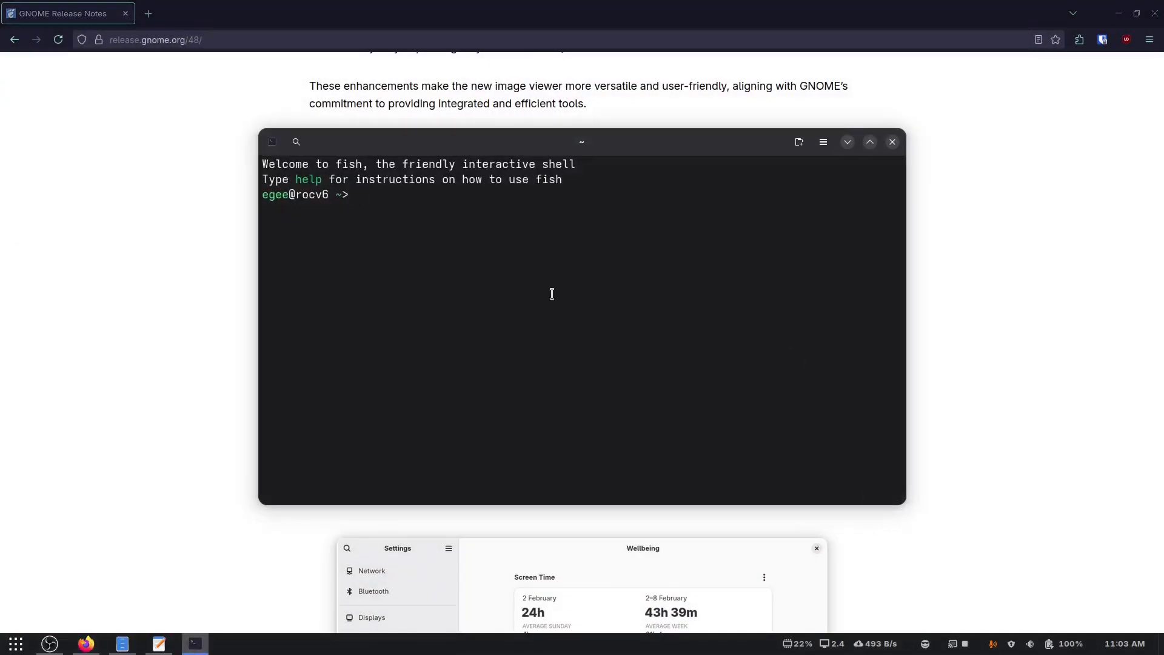
pyautogui.write('ls -la')
pyautogui.press('Return')
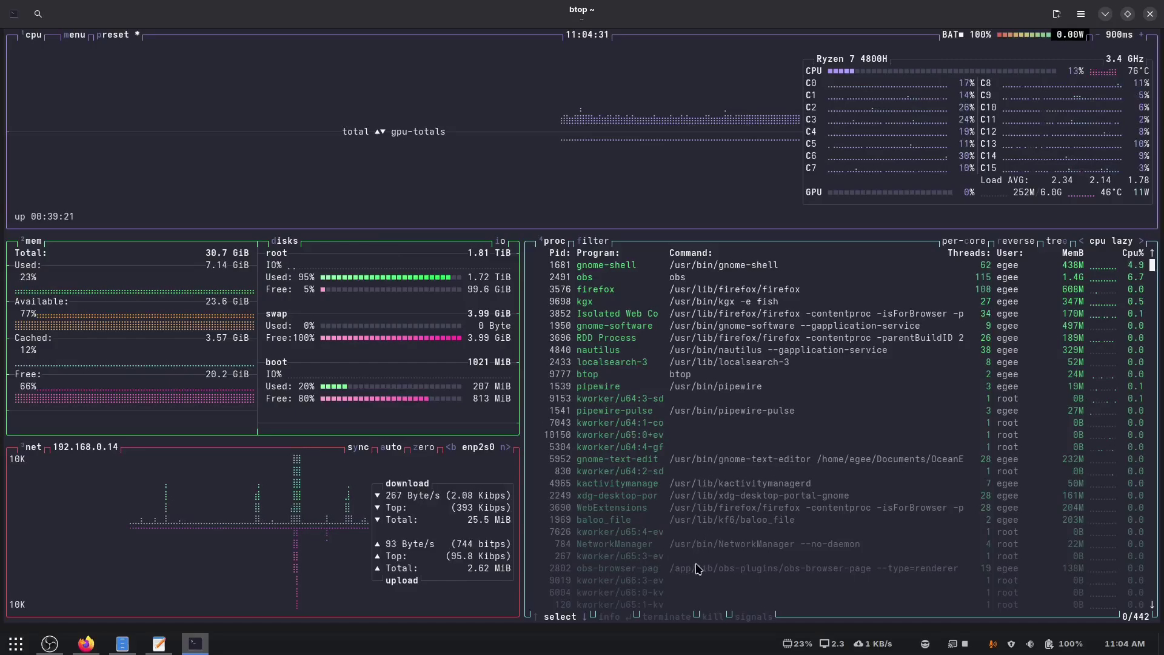
# Highlight the release-note phrase about limiting charge to 80%, then open Power settings via 'batt'
pyautogui.hotkey('alt', 'Tab')
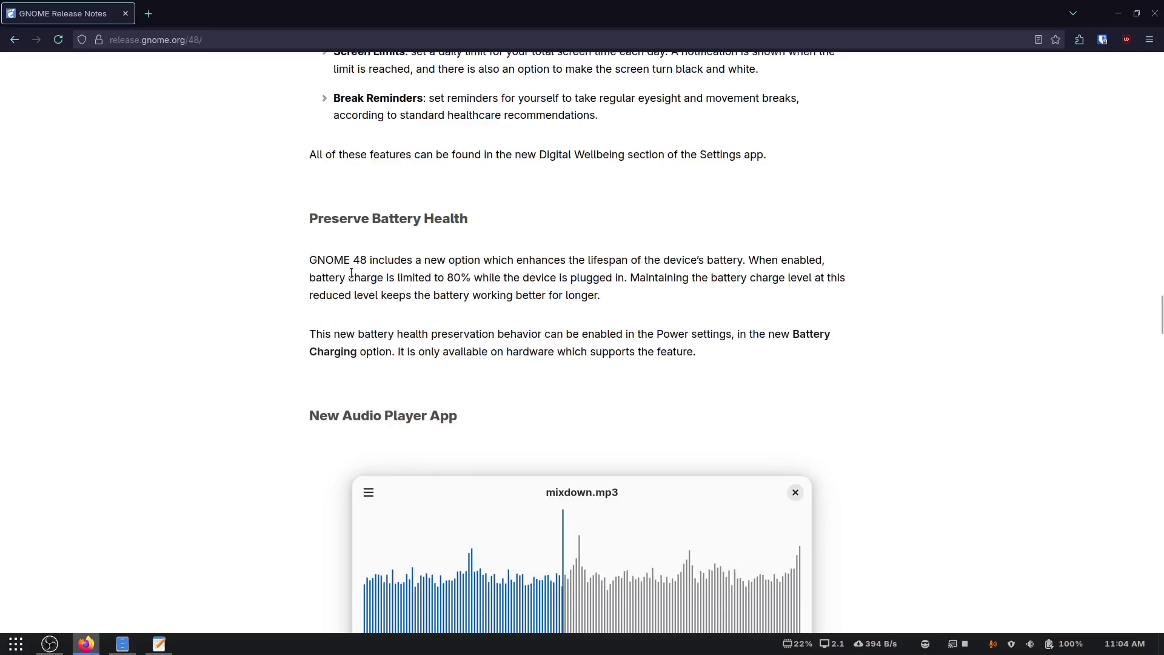
pyautogui.moveTo(351, 274); pyautogui.dragTo(468, 277)
pyautogui.press('super')
pyautogui.write('b')
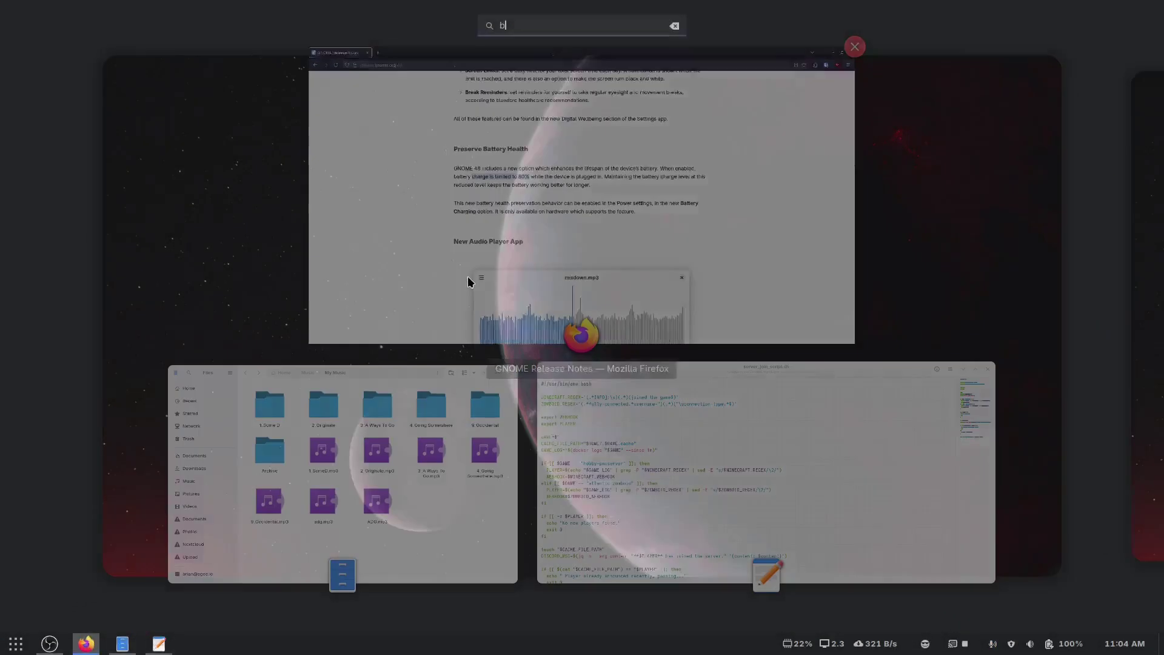
pyautogui.write('att')
pyautogui.press('Right')
pyautogui.press('Right')
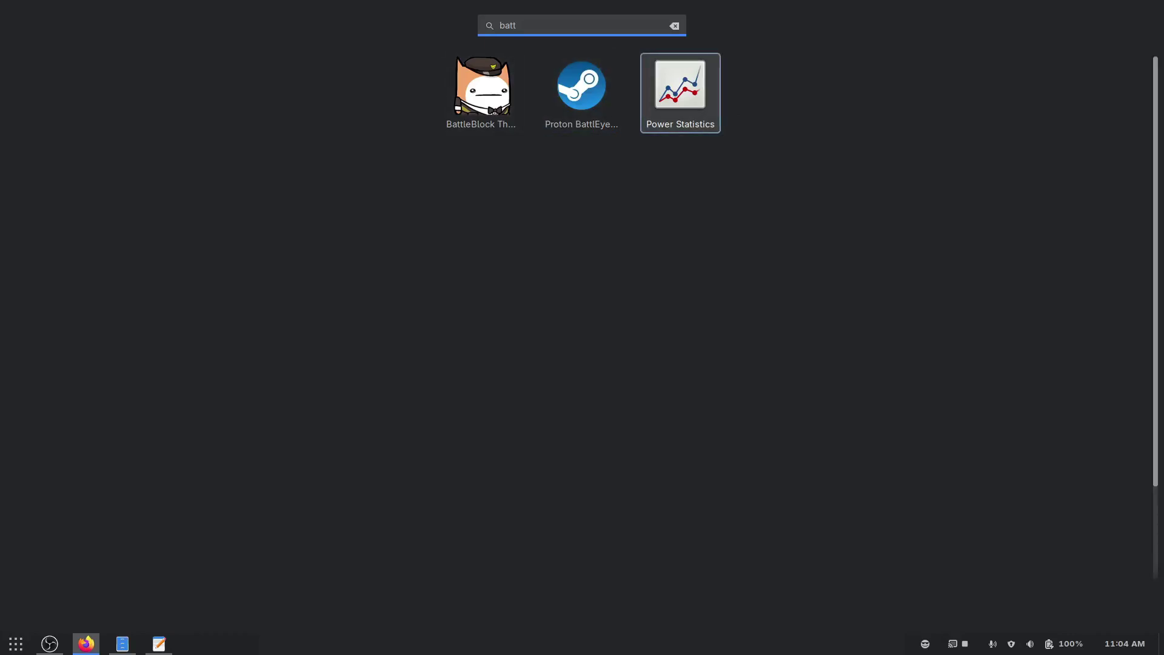
pyautogui.press('Return')
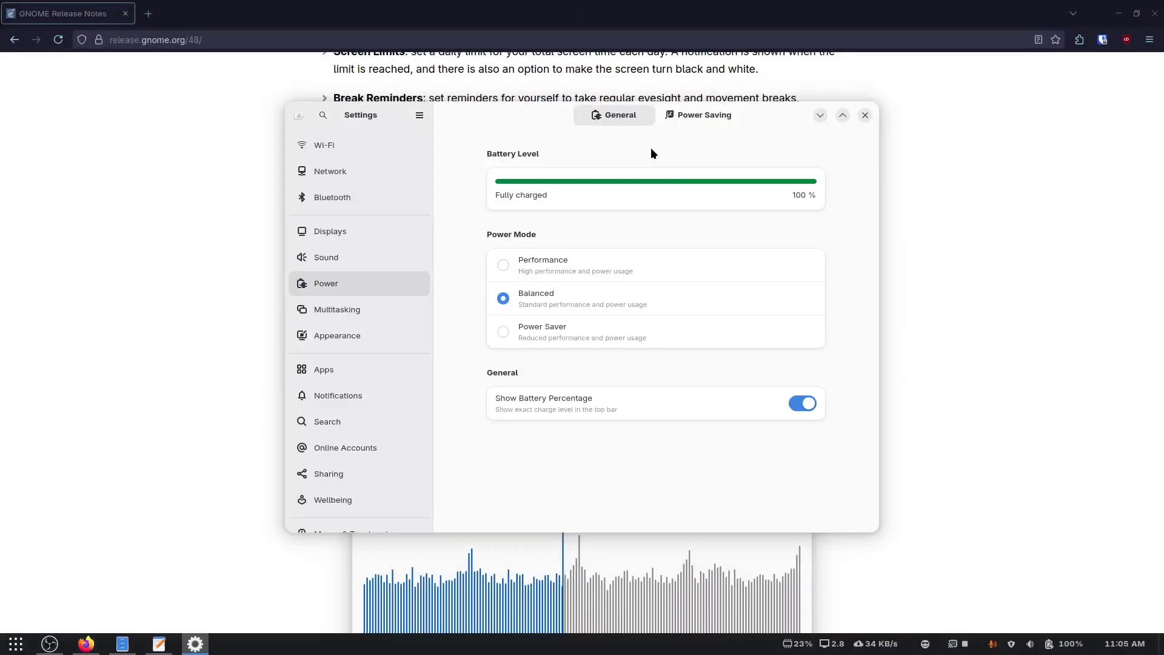
# Check the Power Saving and general power options, and toggle Show Battery Percentage off and on
pyautogui.click(684, 124)
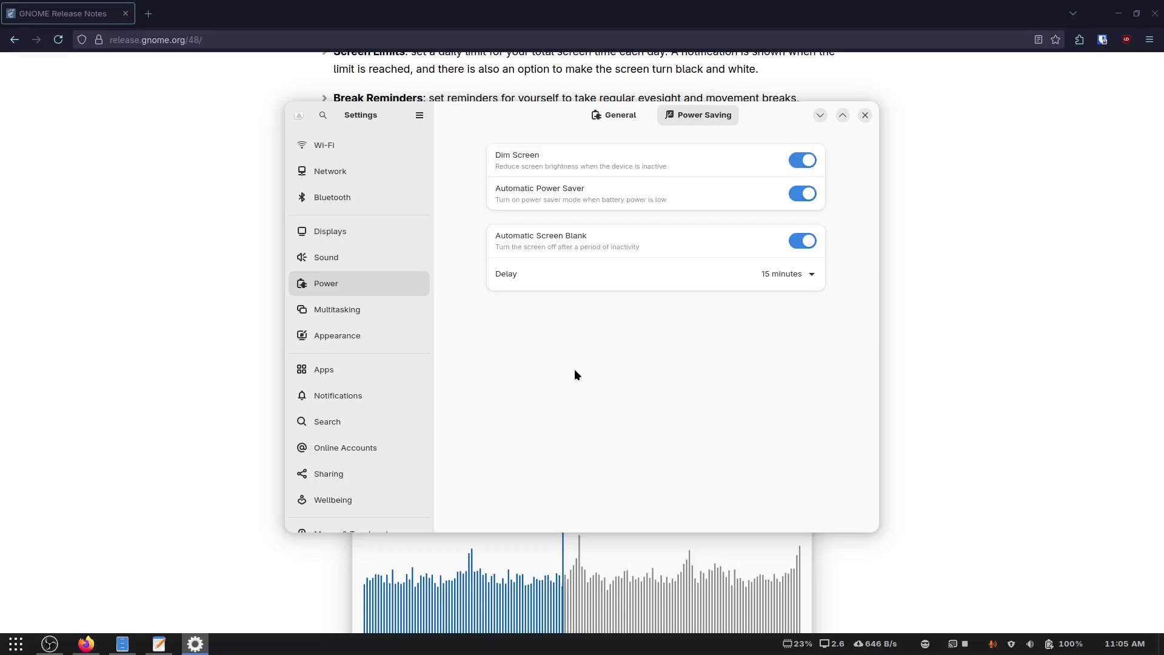
pyautogui.click(639, 112)
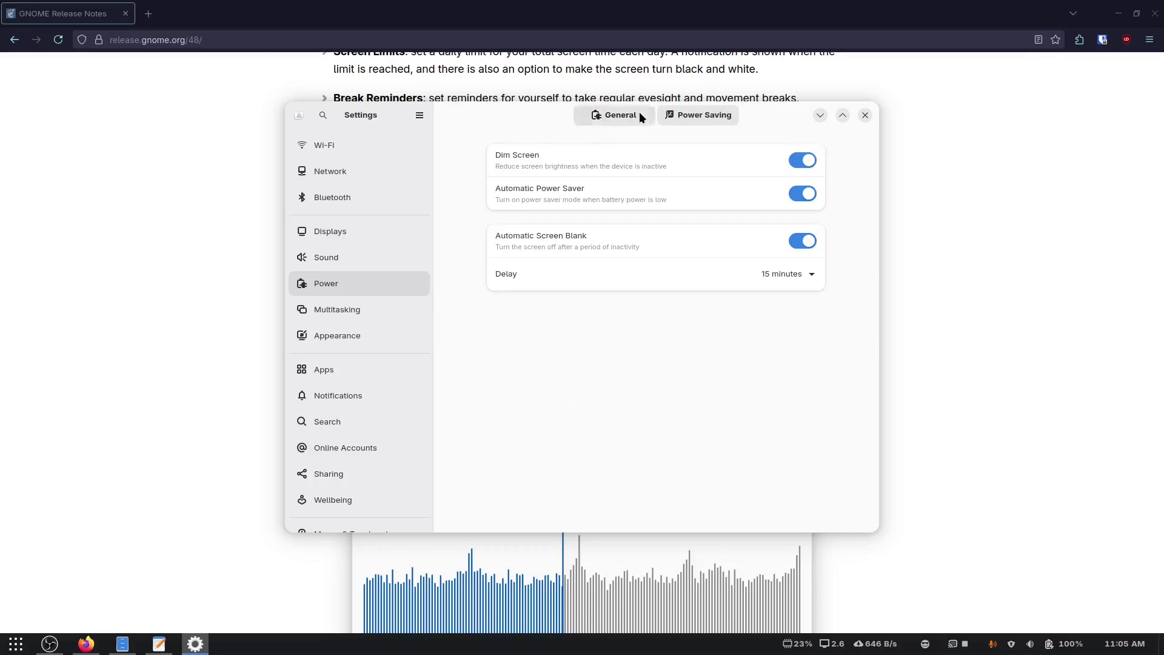
pyautogui.moveTo(547, 108); pyautogui.dragTo(484, 110)
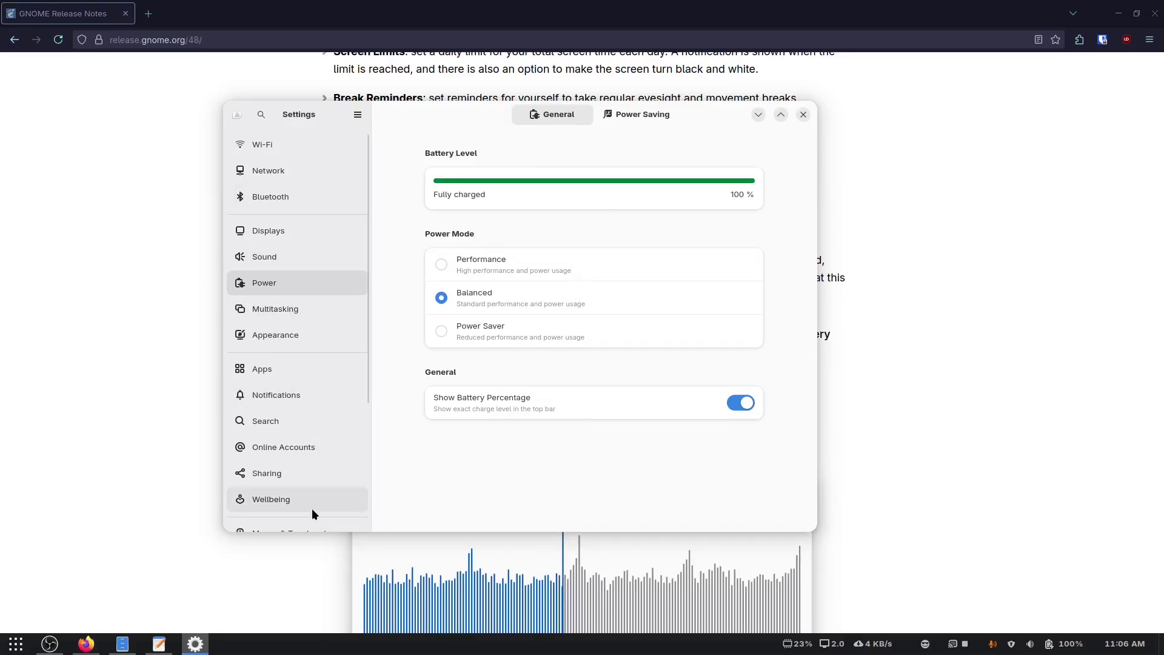
pyautogui.click(527, 413)
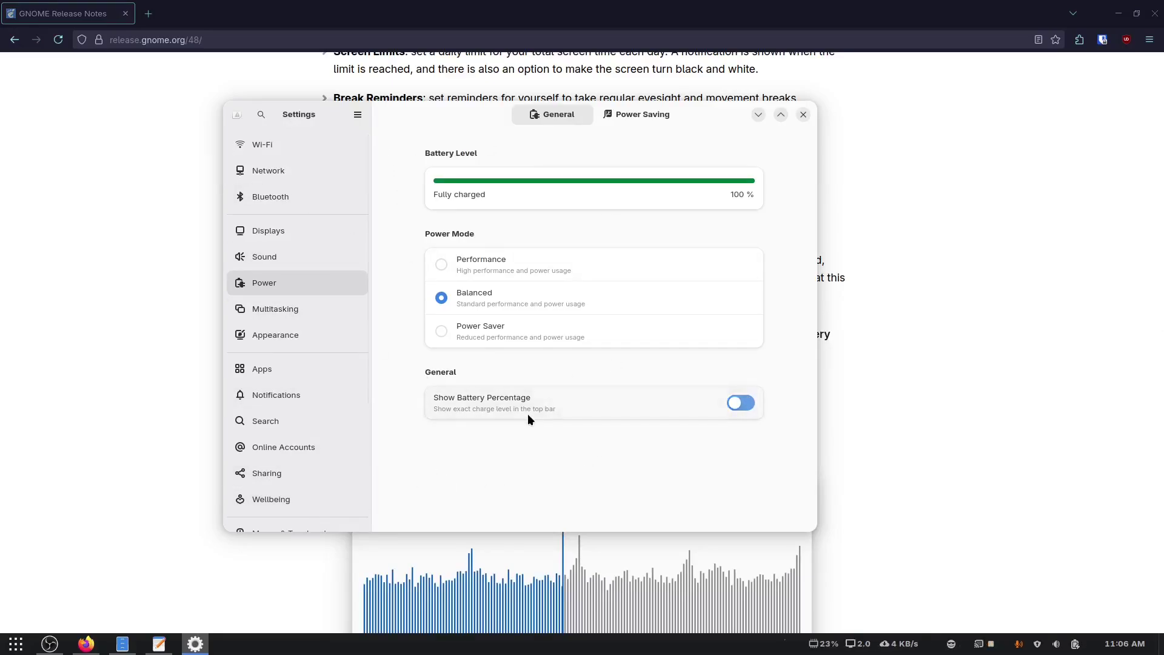
pyautogui.click(527, 414)
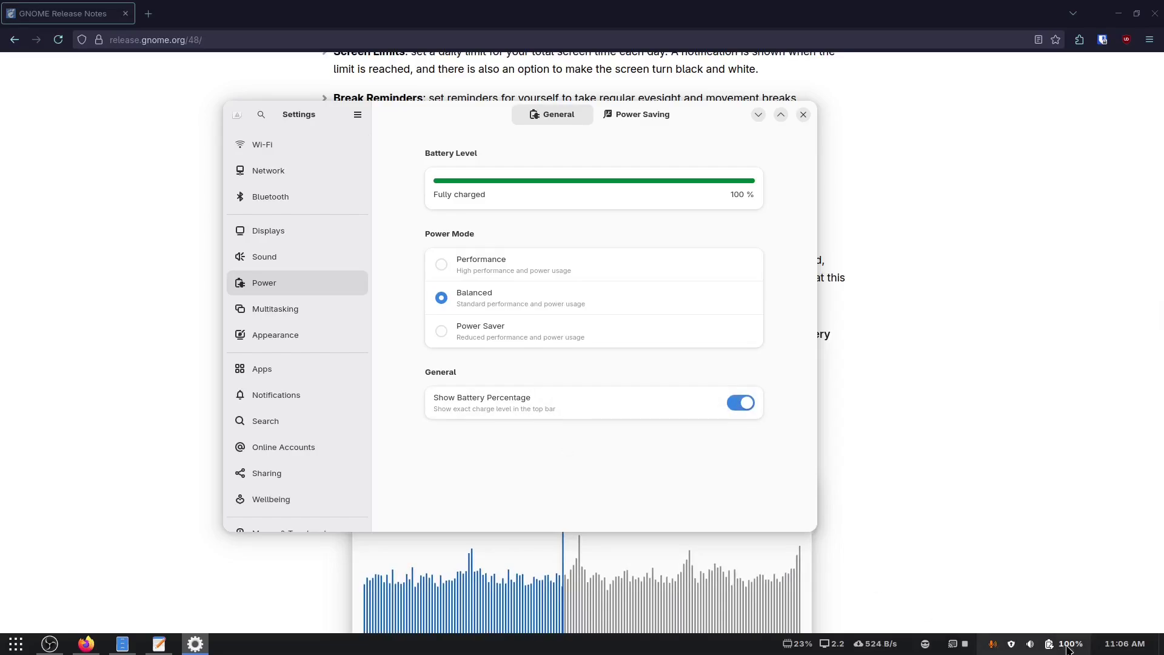
# Switch between the release notes and the Power panel, ending on the release notes
pyautogui.click(992, 418)
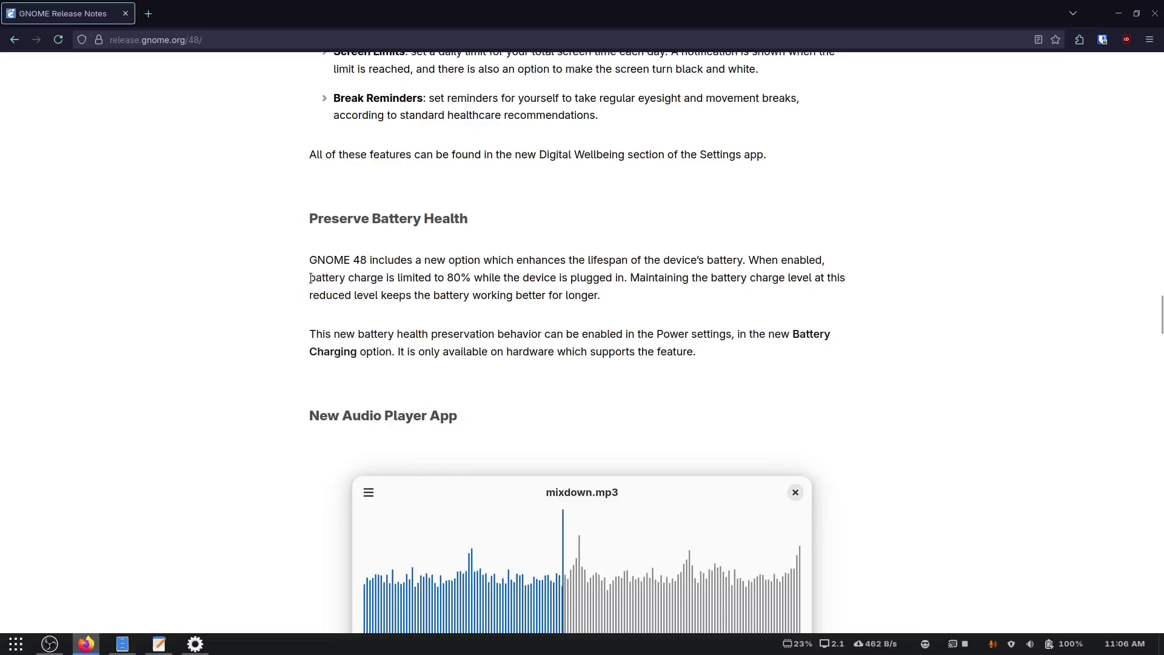
pyautogui.click(194, 643)
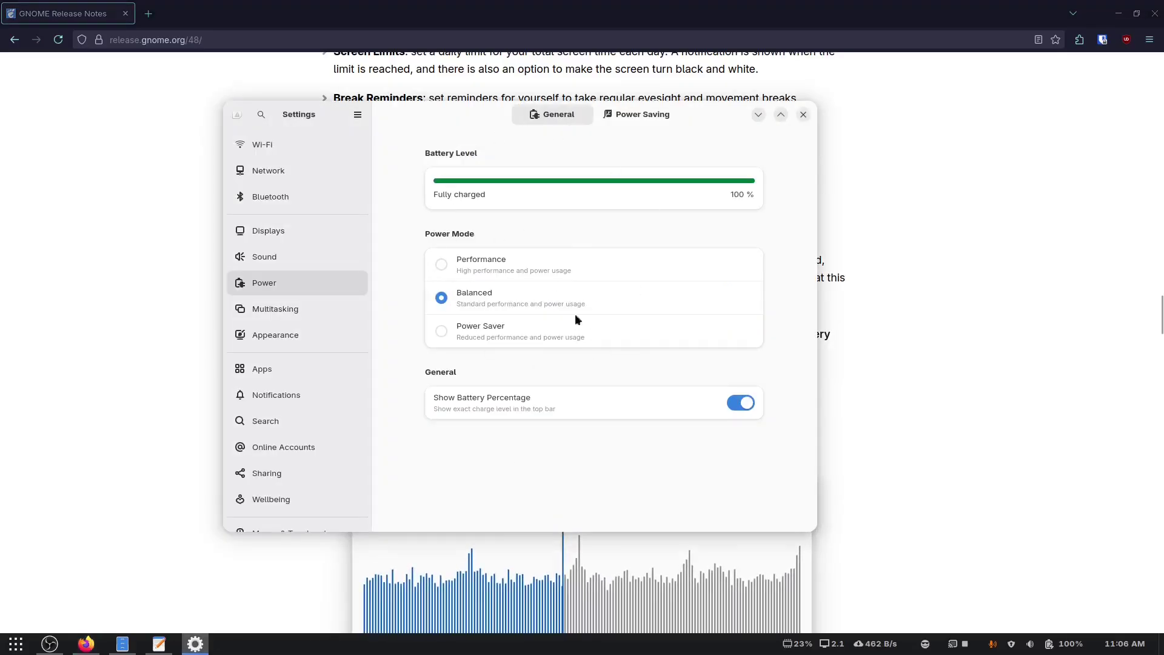
pyautogui.click(994, 366)
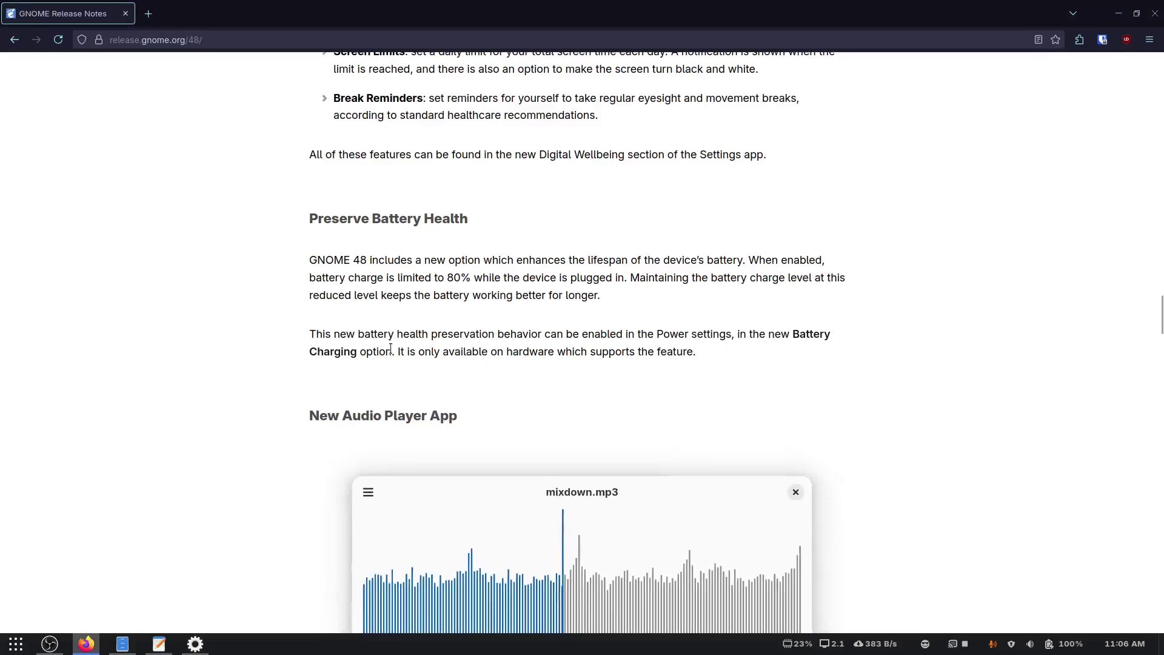
# Scroll the release notes and highlight a passage of text
pyautogui.scroll(-8, 139, 231)
pyautogui.scroll(5, 139, 227)
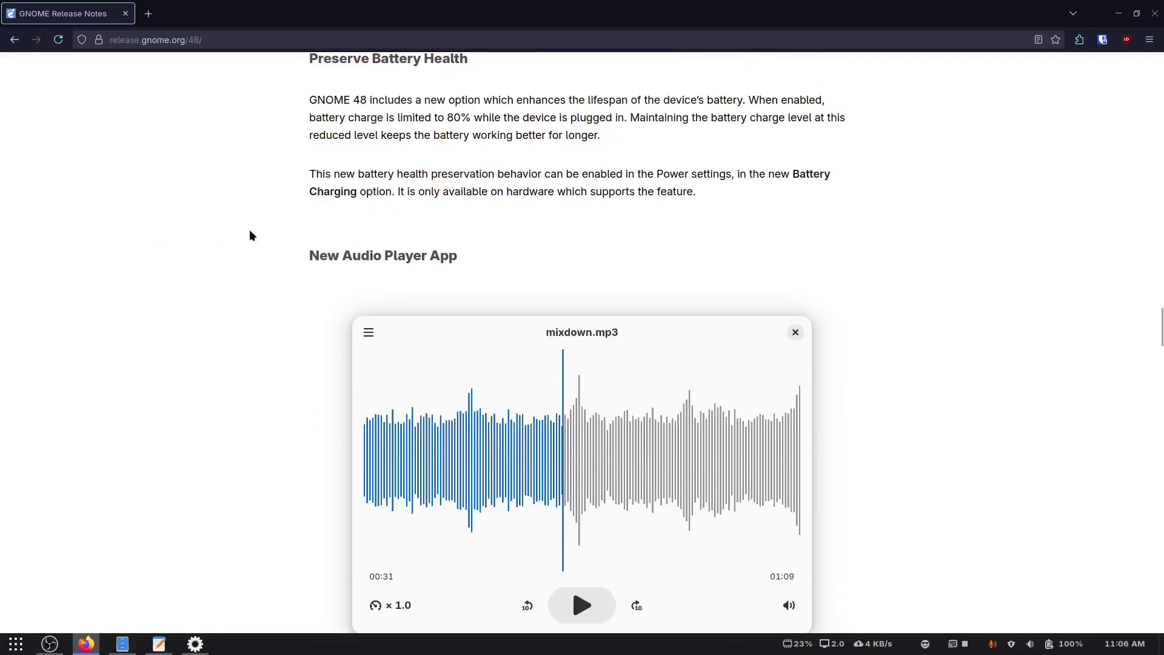
pyautogui.scroll(-3, 249, 229)
pyautogui.scroll(1, 273, 234)
pyautogui.moveTo(309, 174); pyautogui.dragTo(471, 174)
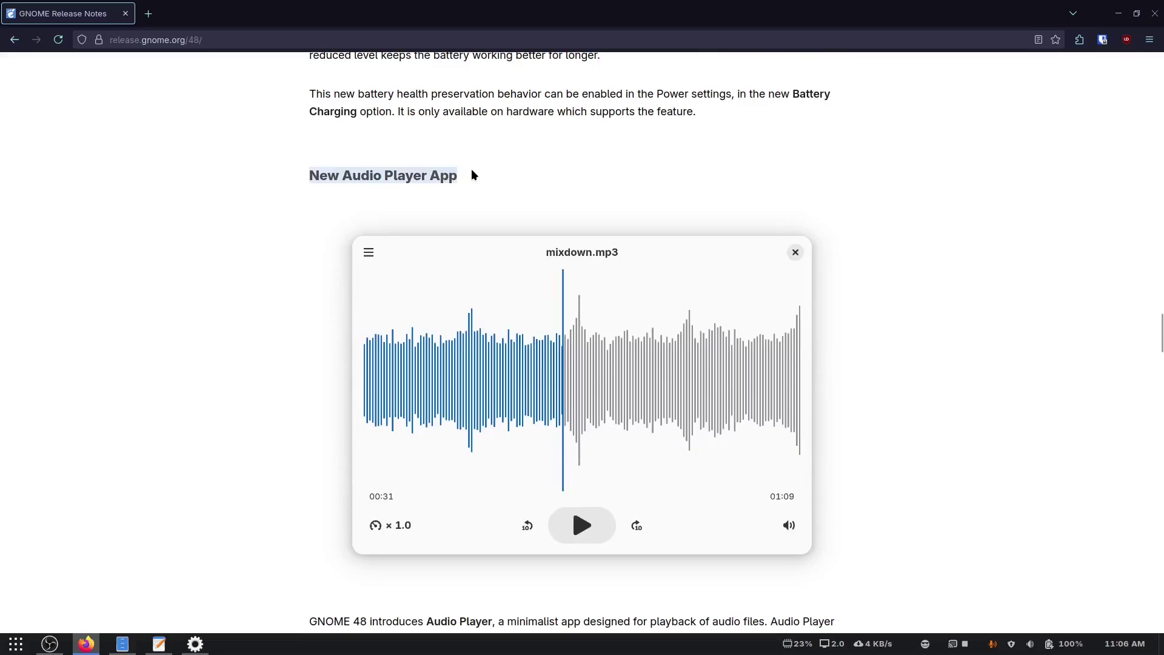
pyautogui.scroll(-1, 231, 310)
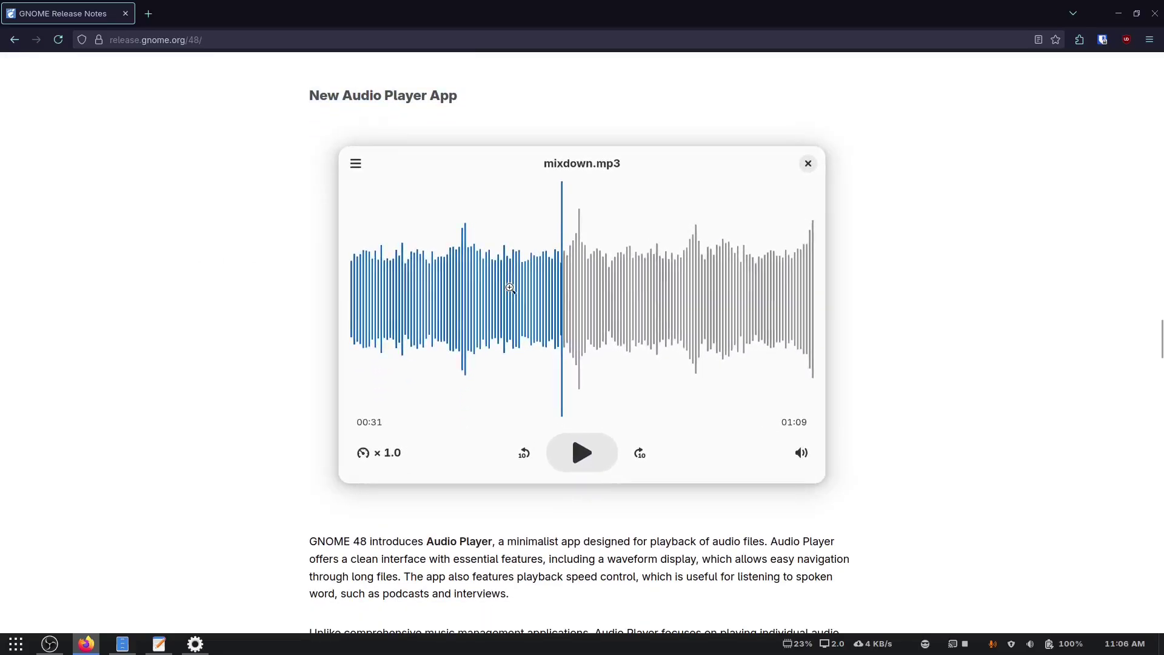
# Launch Audio Player via 'dec' and load 1_SomeD.mp3 from the My Music folder
pyautogui.click(122, 644)
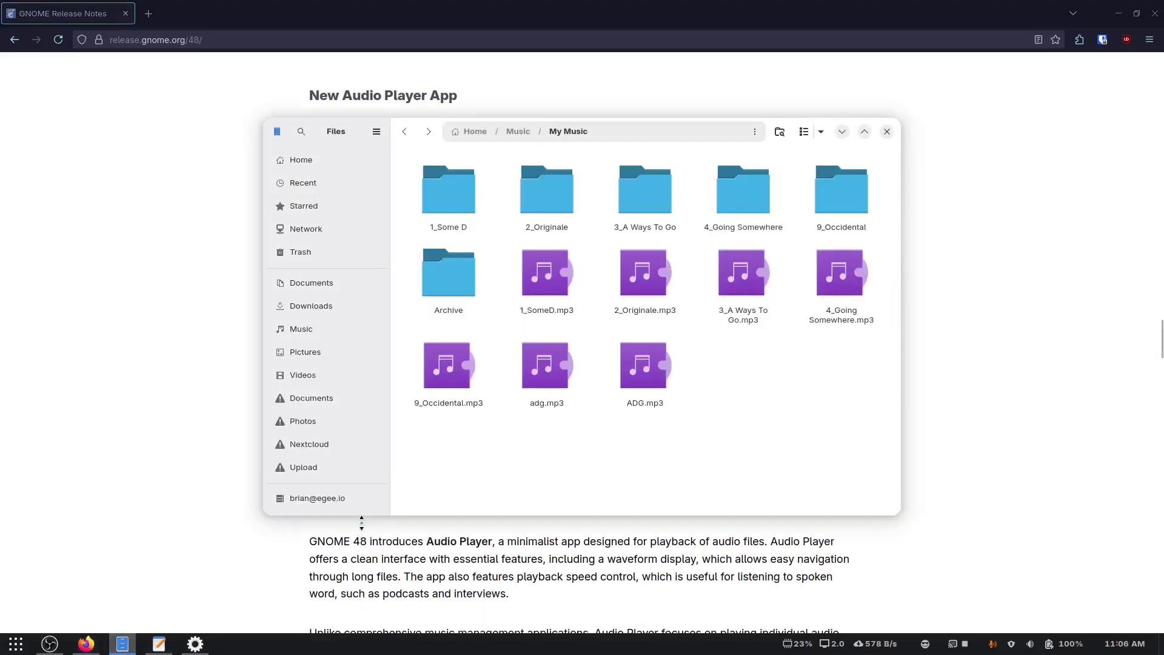
pyautogui.press('super')
pyautogui.write('dec')
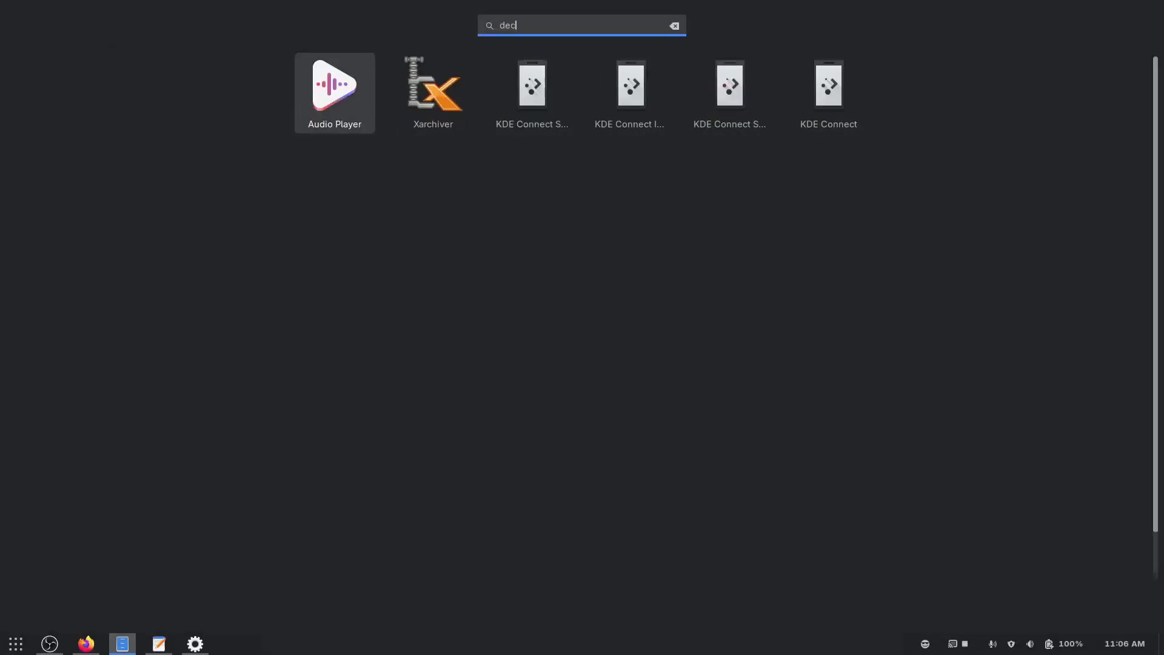
pyautogui.press('Return')
pyautogui.moveTo(597, 123); pyautogui.dragTo(333, 124)
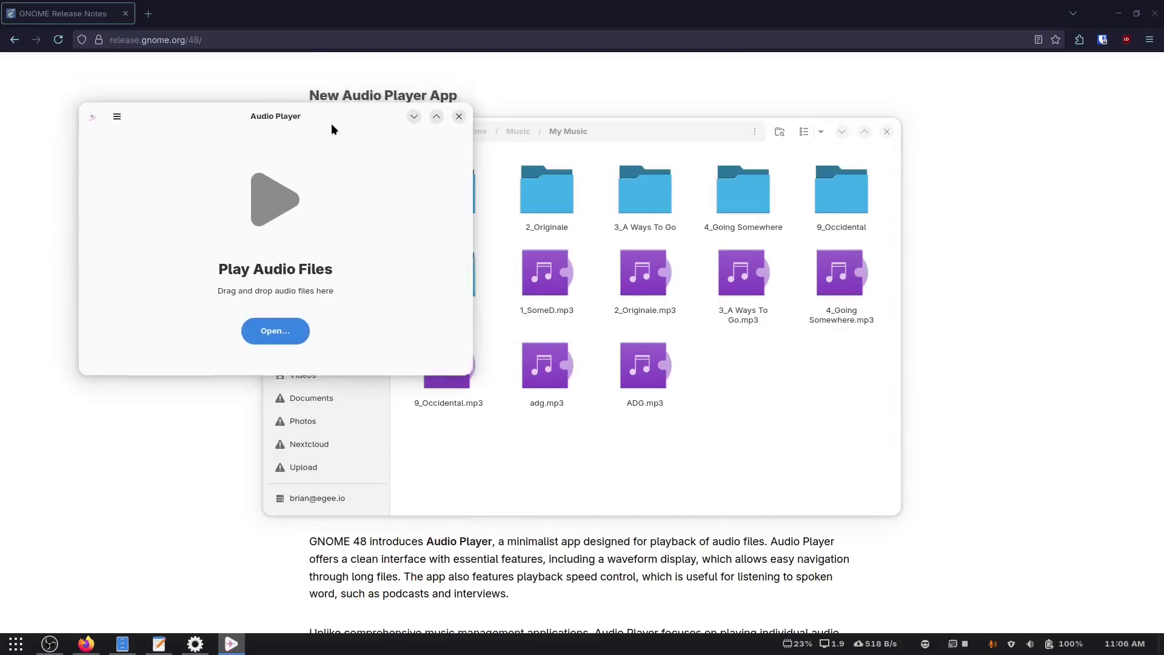
pyautogui.moveTo(545, 276); pyautogui.dragTo(194, 219)
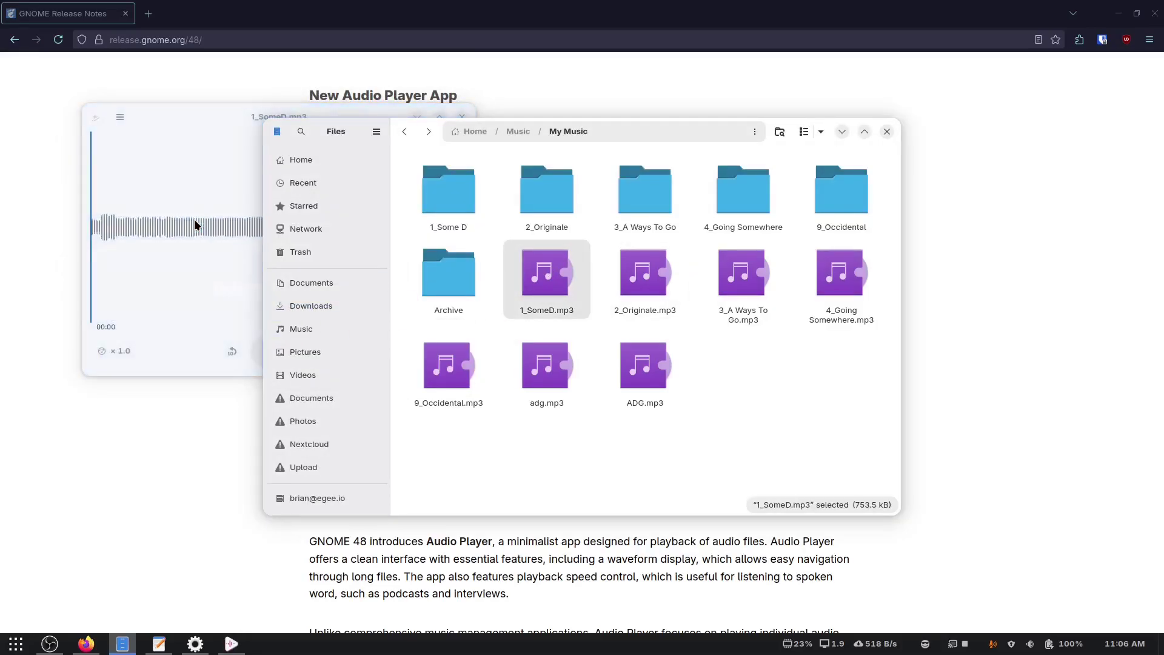
pyautogui.moveTo(232, 118); pyautogui.dragTo(526, 147)
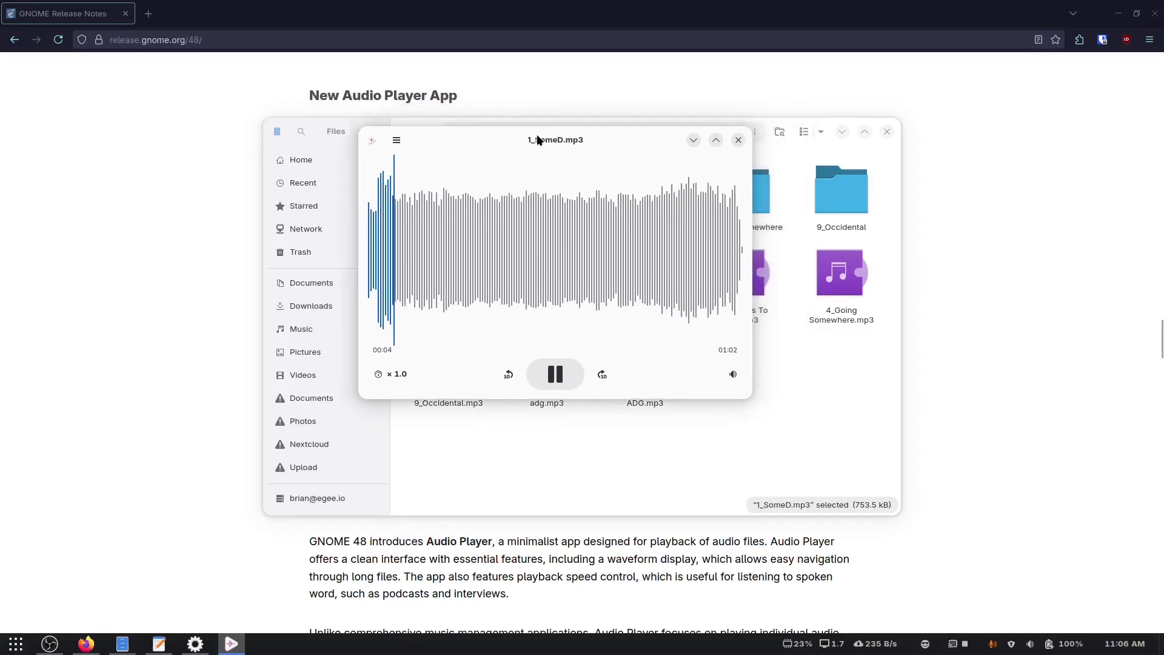
# Try playback speeds ×1.9 and ×0.8, set it back to ×1.0, and pause the track
pyautogui.click(390, 374)
pyautogui.moveTo(390, 492); pyautogui.dragTo(392, 455)
pyautogui.click(453, 381)
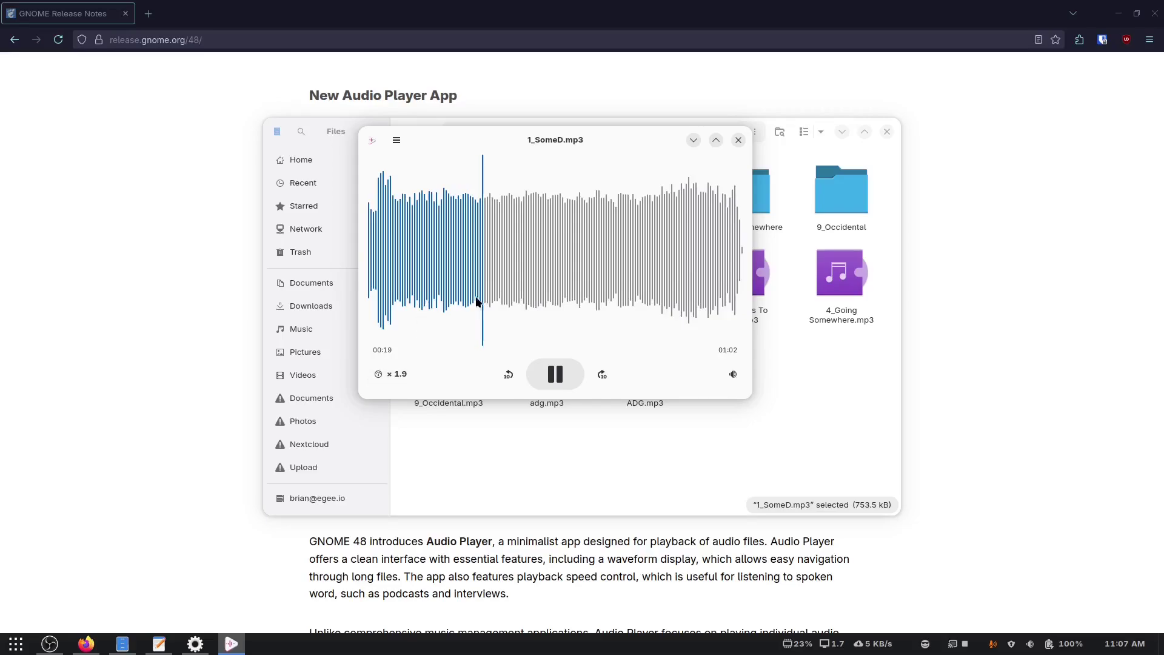
pyautogui.click(389, 374)
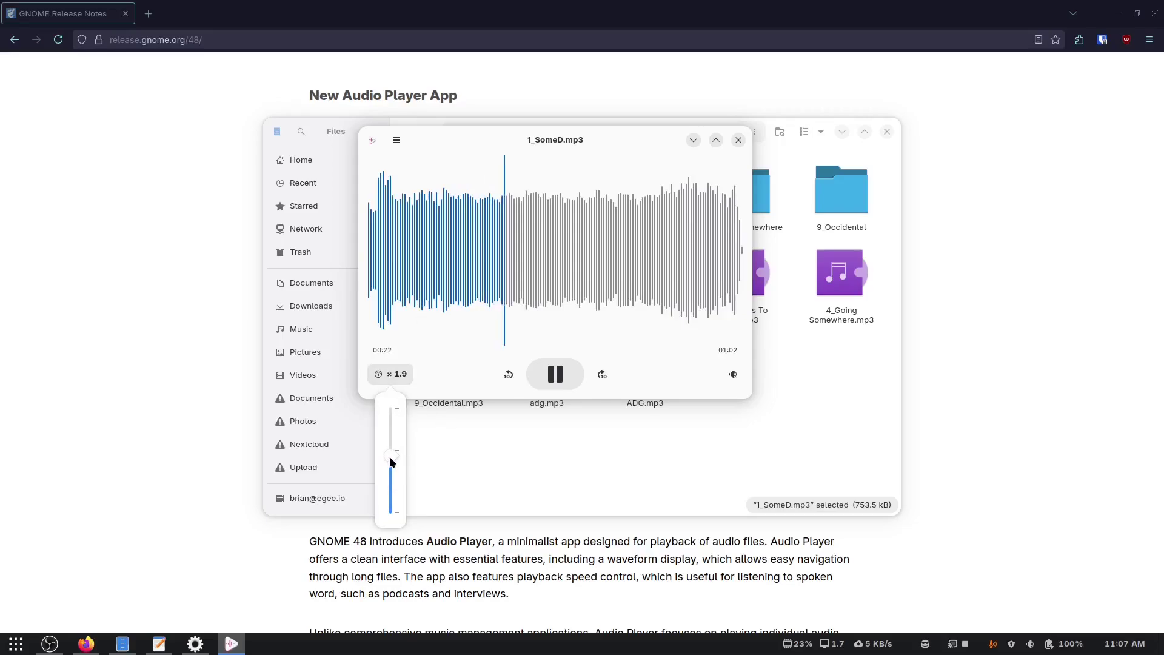
pyautogui.moveTo(392, 461); pyautogui.dragTo(393, 504)
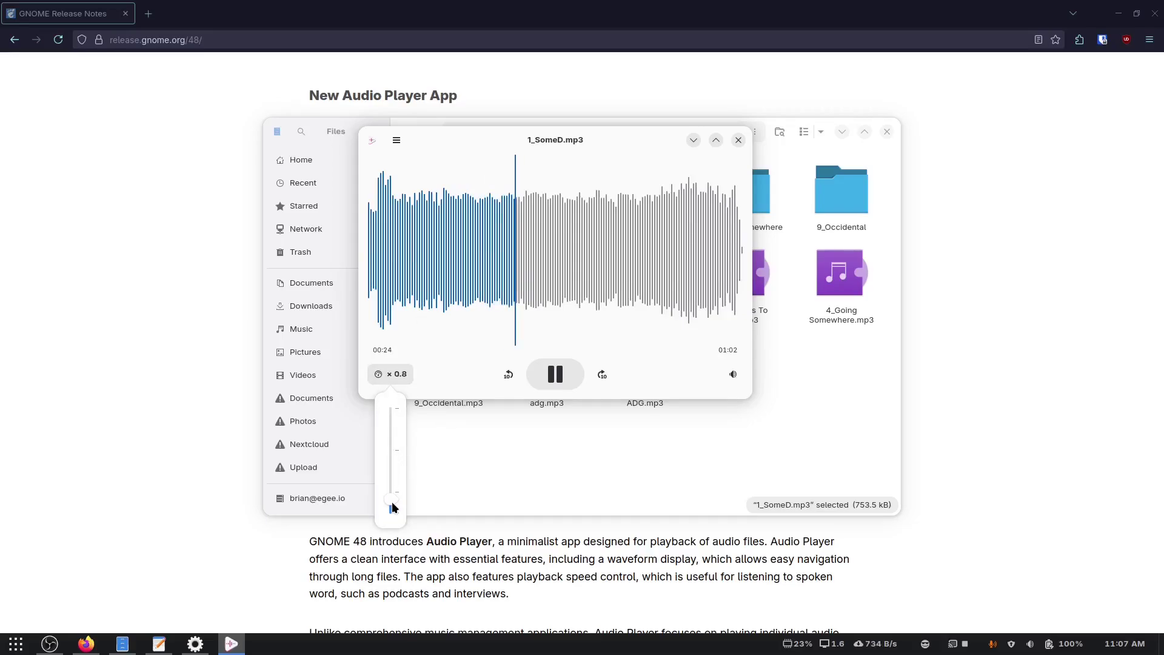
pyautogui.click(454, 357)
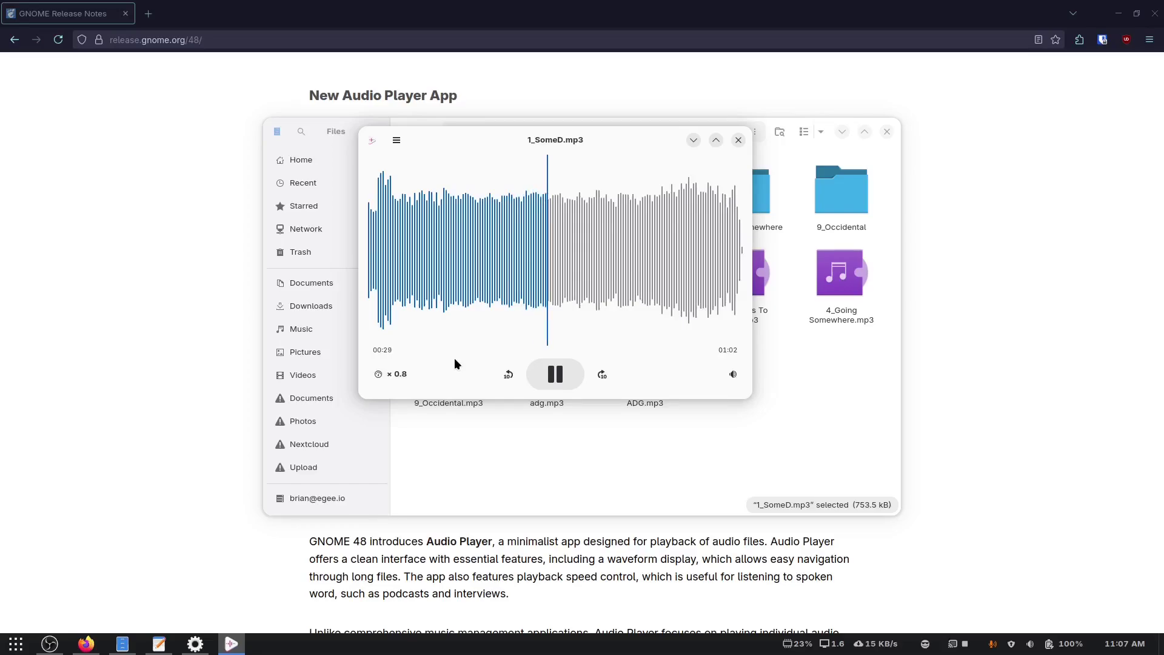
pyautogui.click(404, 374)
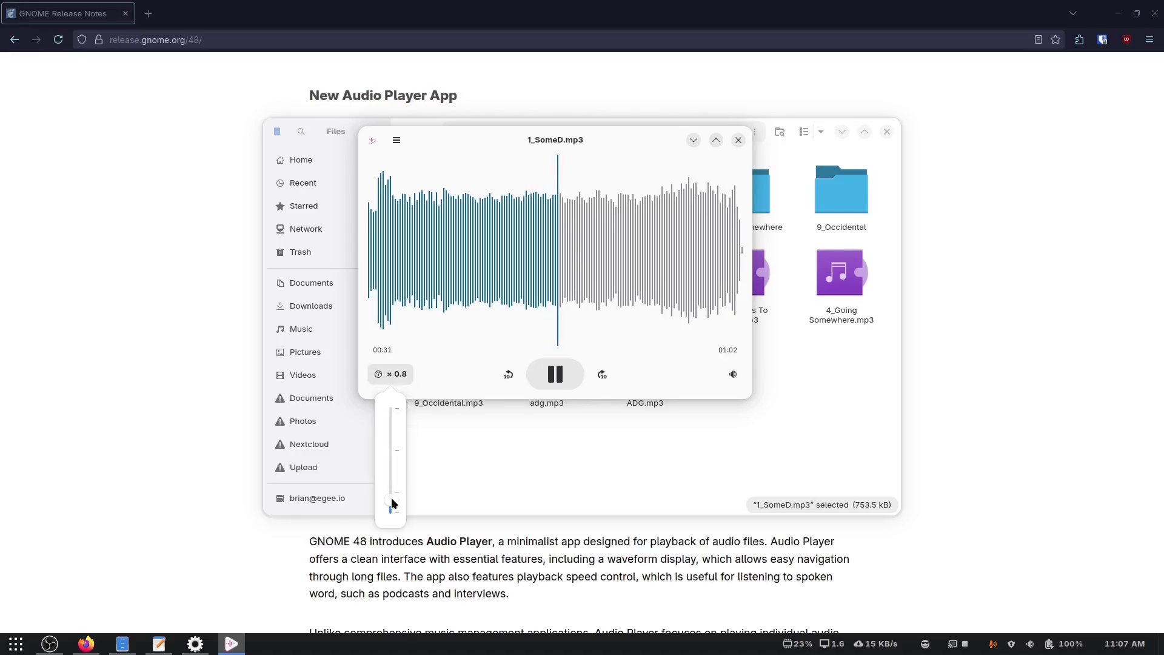
pyautogui.moveTo(393, 502); pyautogui.dragTo(393, 492)
pyautogui.click(475, 332)
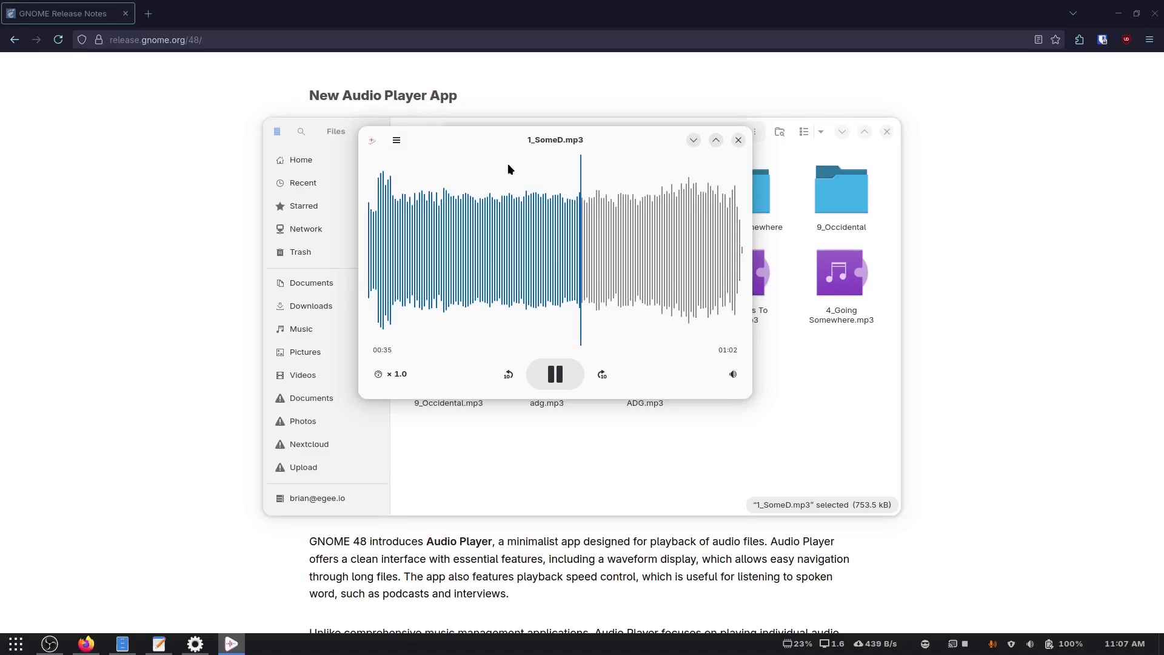
pyautogui.press('space')
# Open About Audio Player, read the 48.0 What's New notes selecting a few lines, then close them
pyautogui.click(396, 140)
pyautogui.click(431, 206)
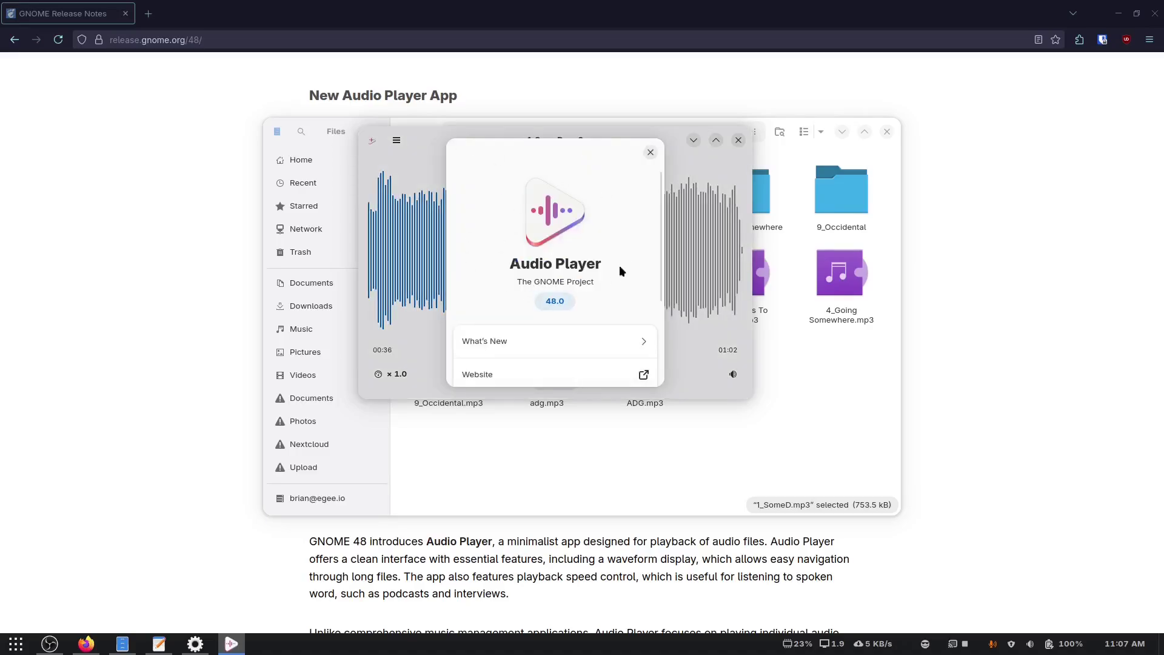
pyautogui.click(564, 340)
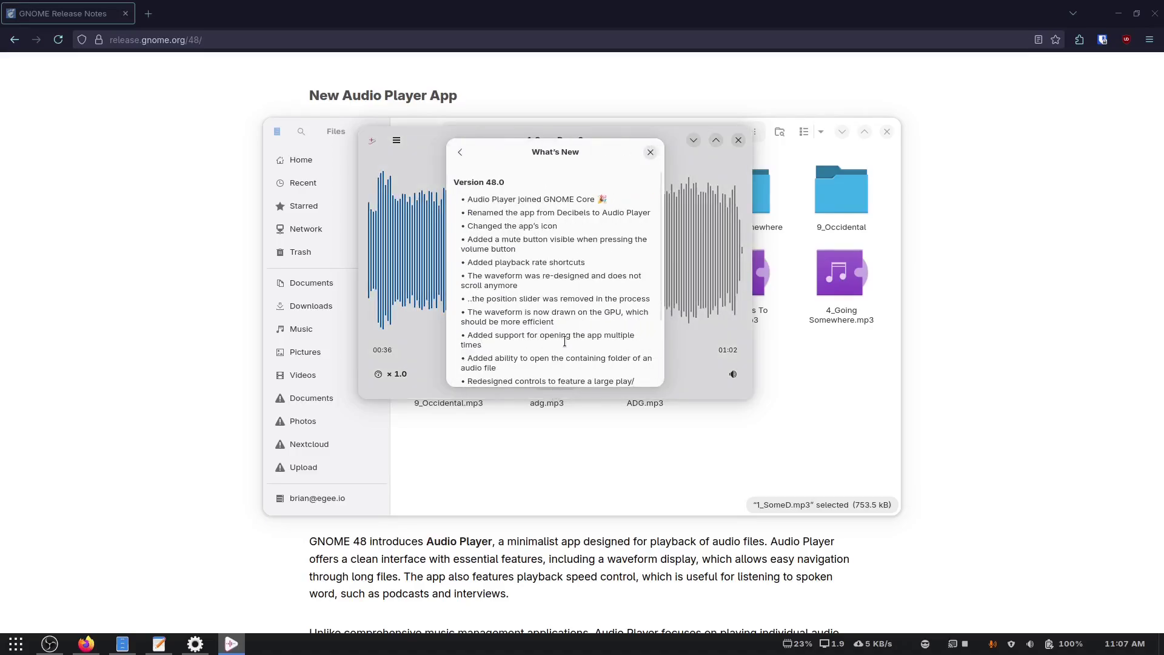
pyautogui.doubleClick(579, 212)
pyautogui.click(573, 241)
pyautogui.tripleClick(527, 231)
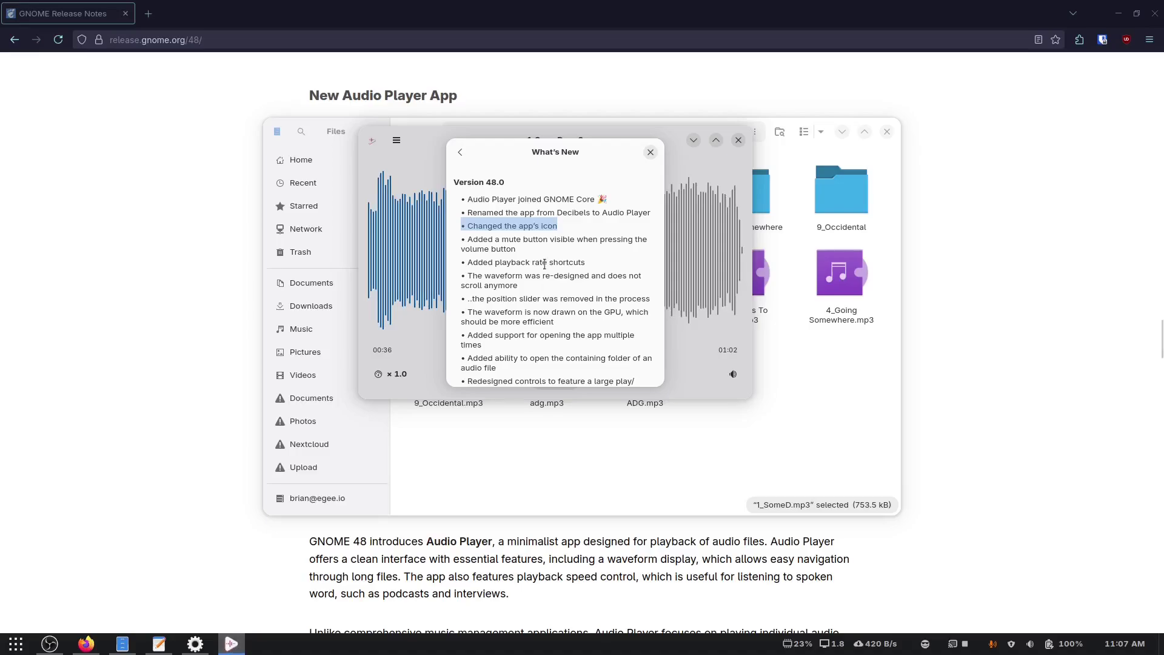
pyautogui.click(650, 152)
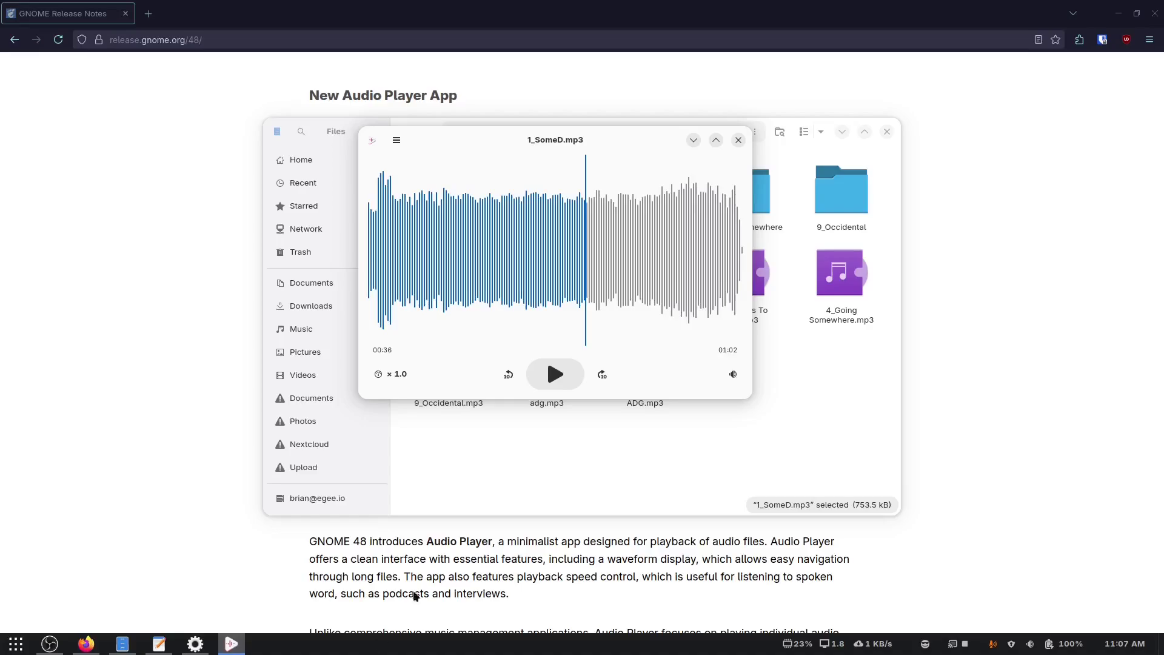
# Close the Audio Player window and scroll the release notes to the Updated Text Editor section
pyautogui.moveTo(543, 143); pyautogui.dragTo(541, 150)
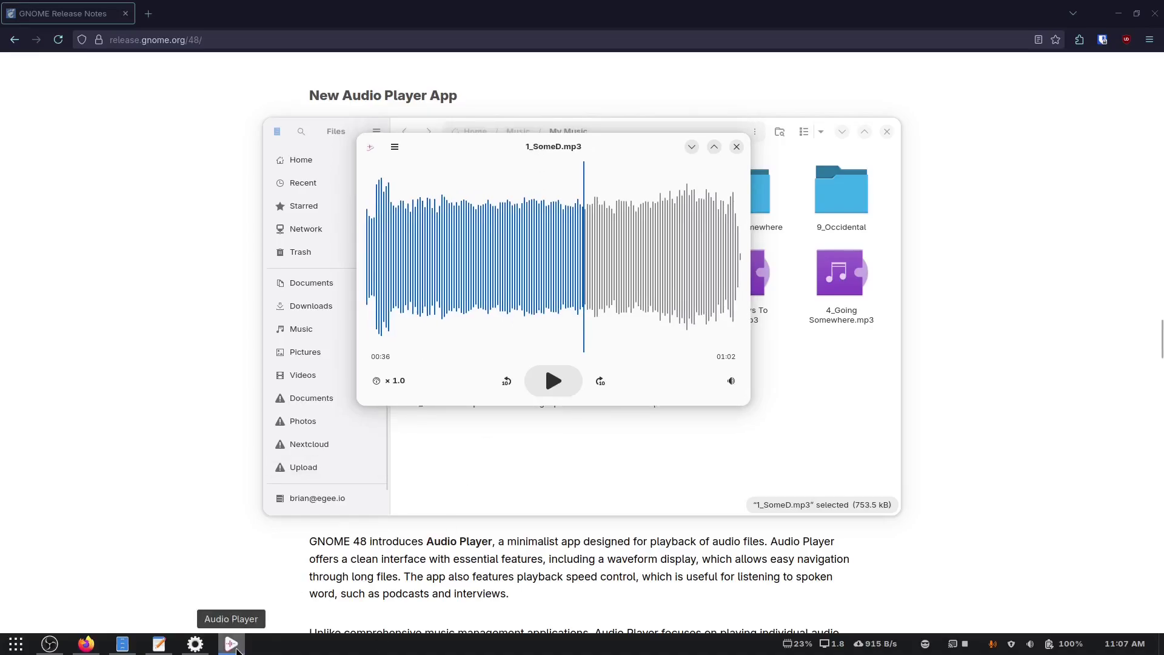
pyautogui.click(736, 147)
pyautogui.scroll(-20, 929, 354)
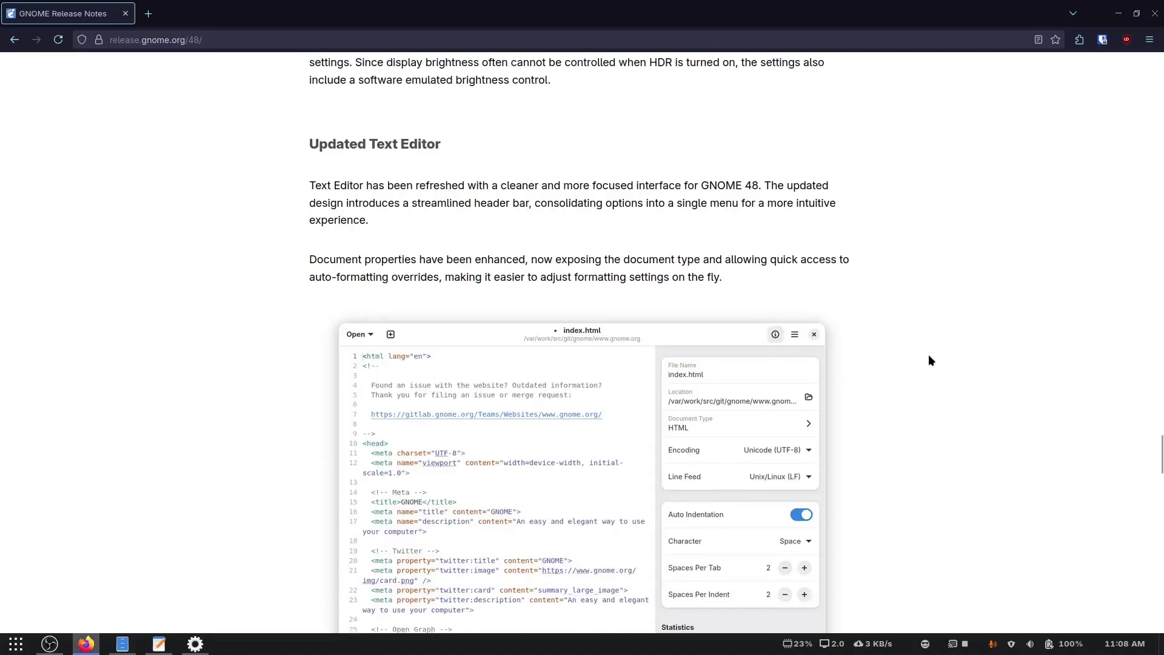
pyautogui.scroll(5, 928, 361)
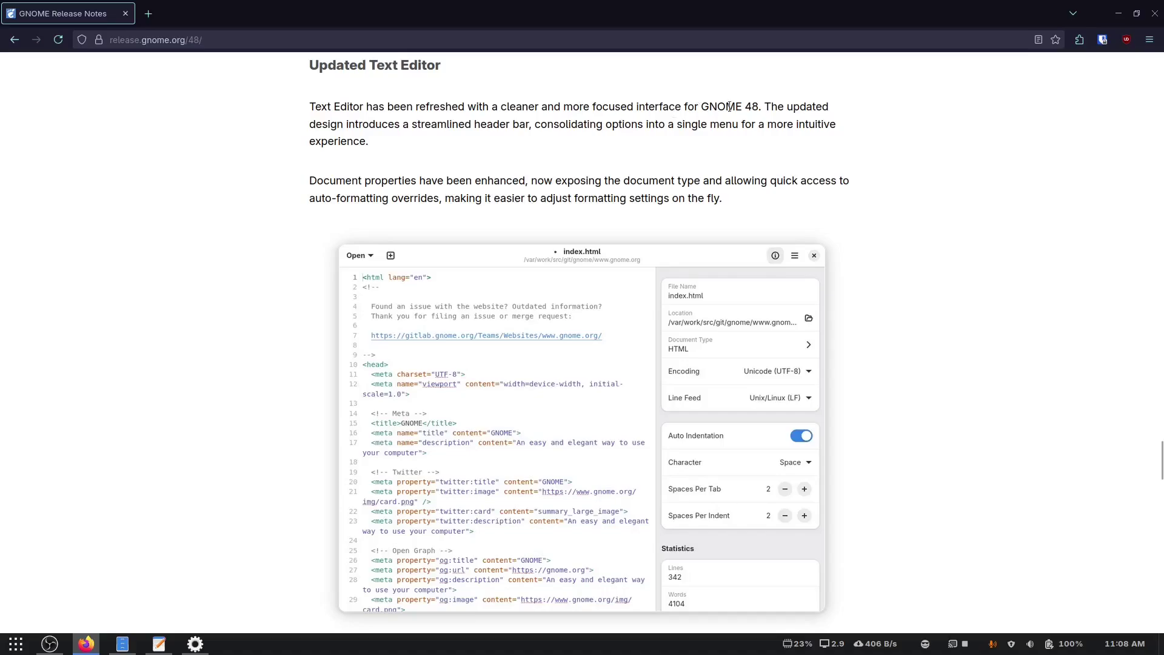
pyautogui.scroll(-3, 224, 265)
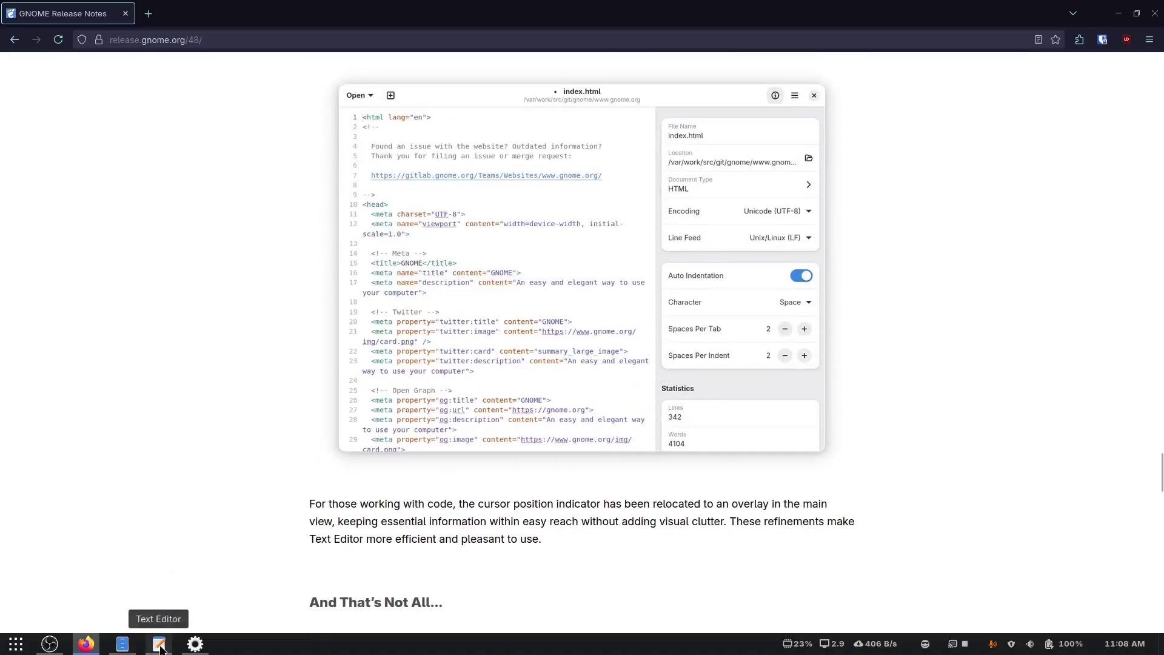
# Show Text Editor with server_join_script.sh maximized and its document properties panel open
pyautogui.click(159, 643)
pyautogui.moveTo(1006, 241); pyautogui.dragTo(749, 241)
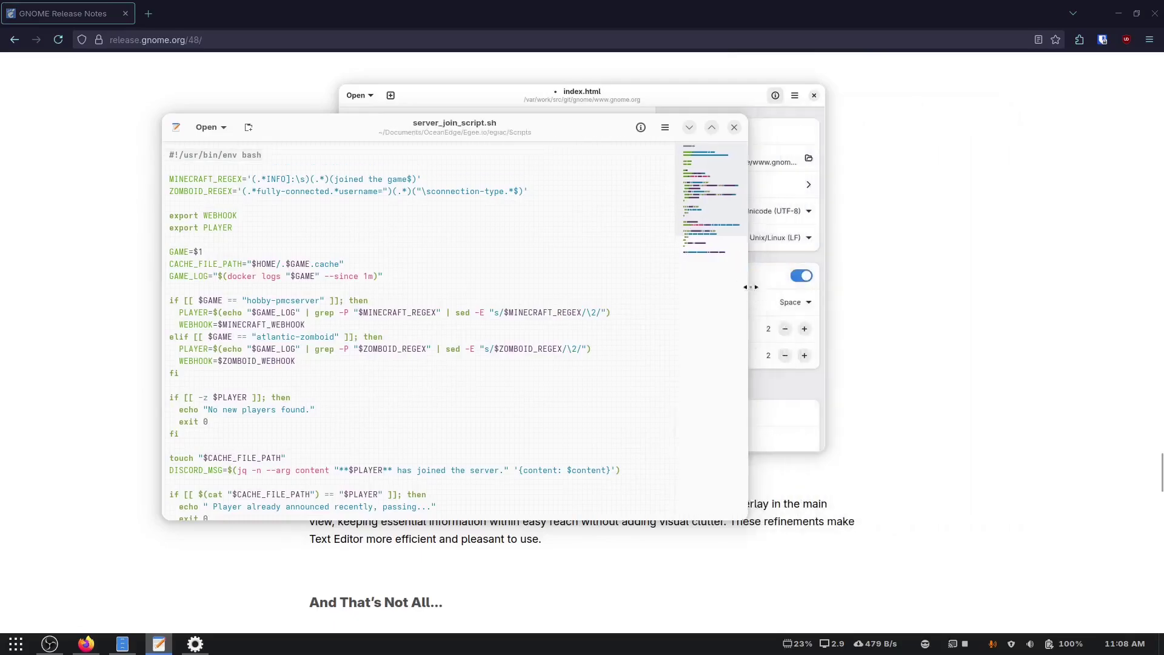
pyautogui.moveTo(555, 118); pyautogui.dragTo(669, 102)
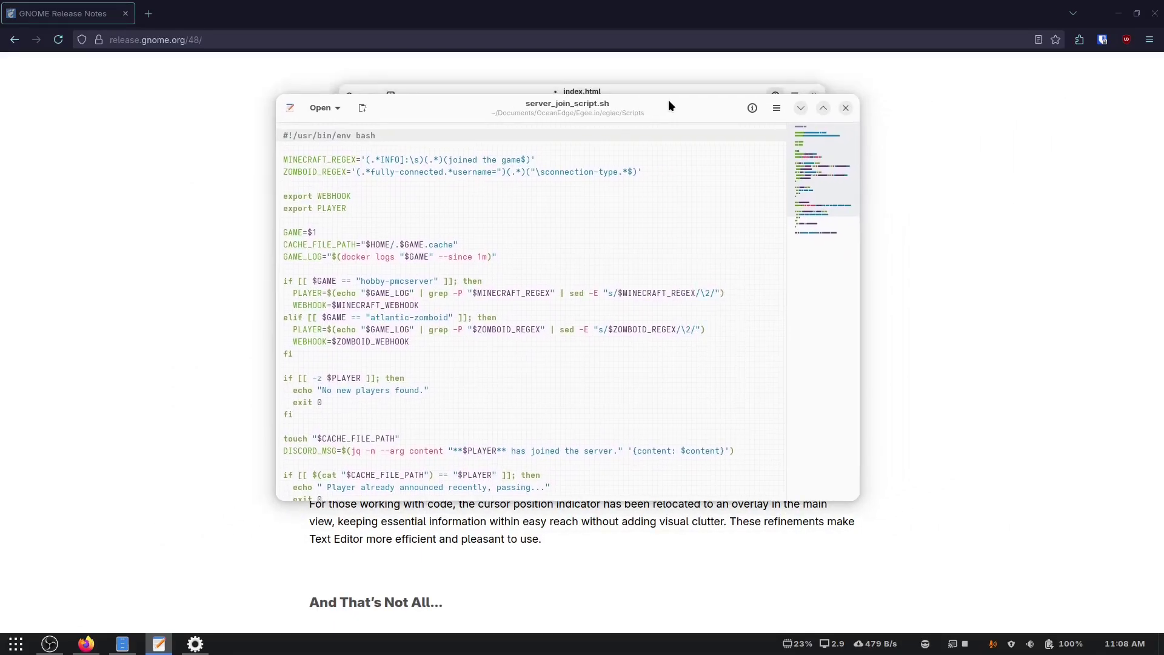
pyautogui.click(752, 107)
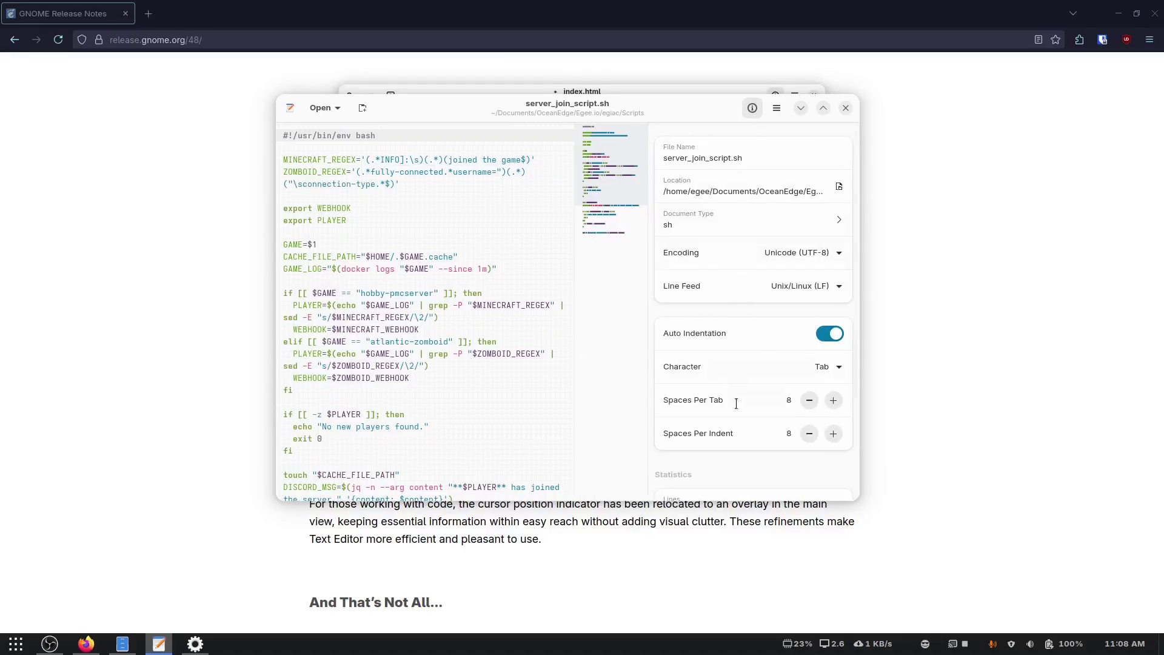
pyautogui.scroll(-3, 736, 404)
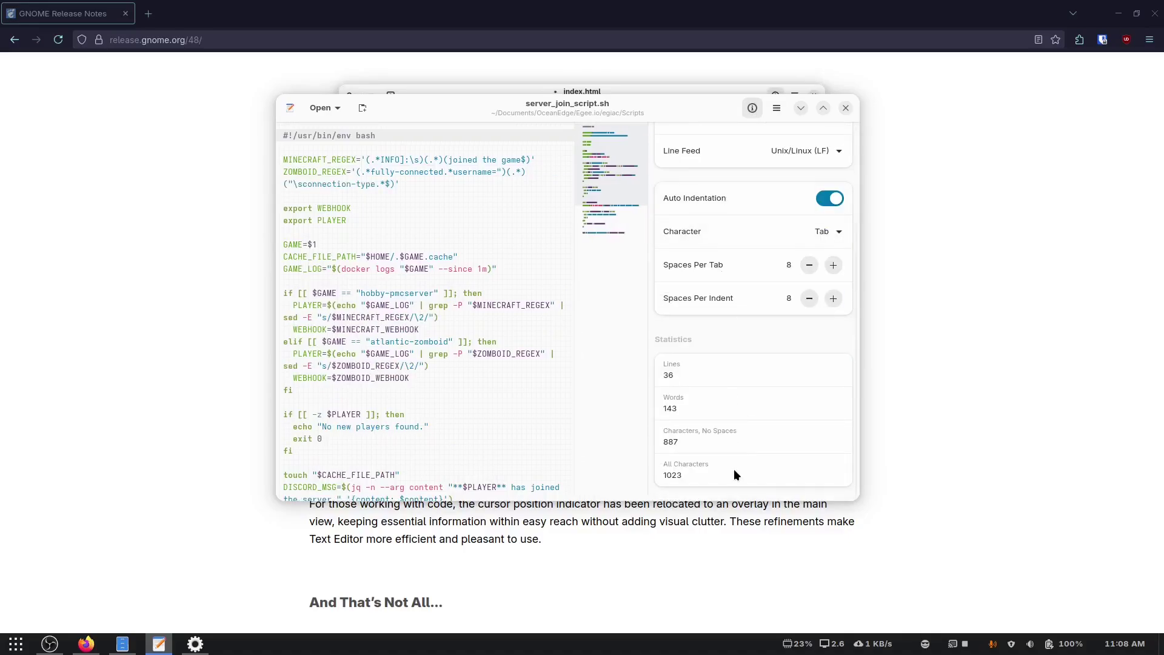
pyautogui.click(822, 109)
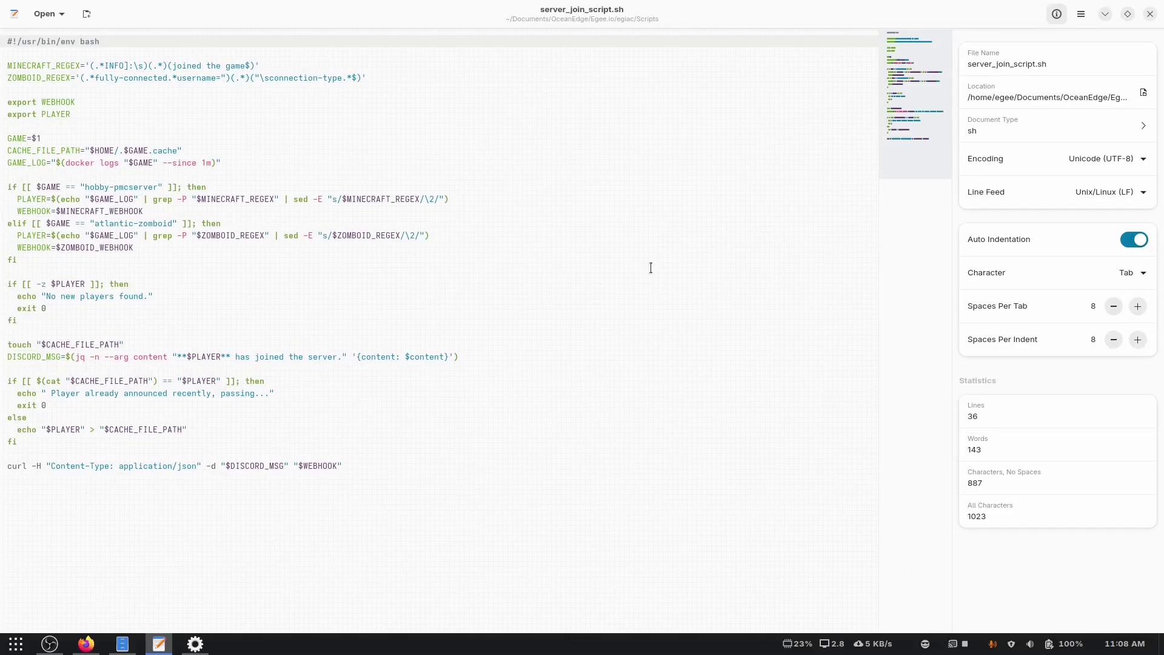
pyautogui.click(1057, 15)
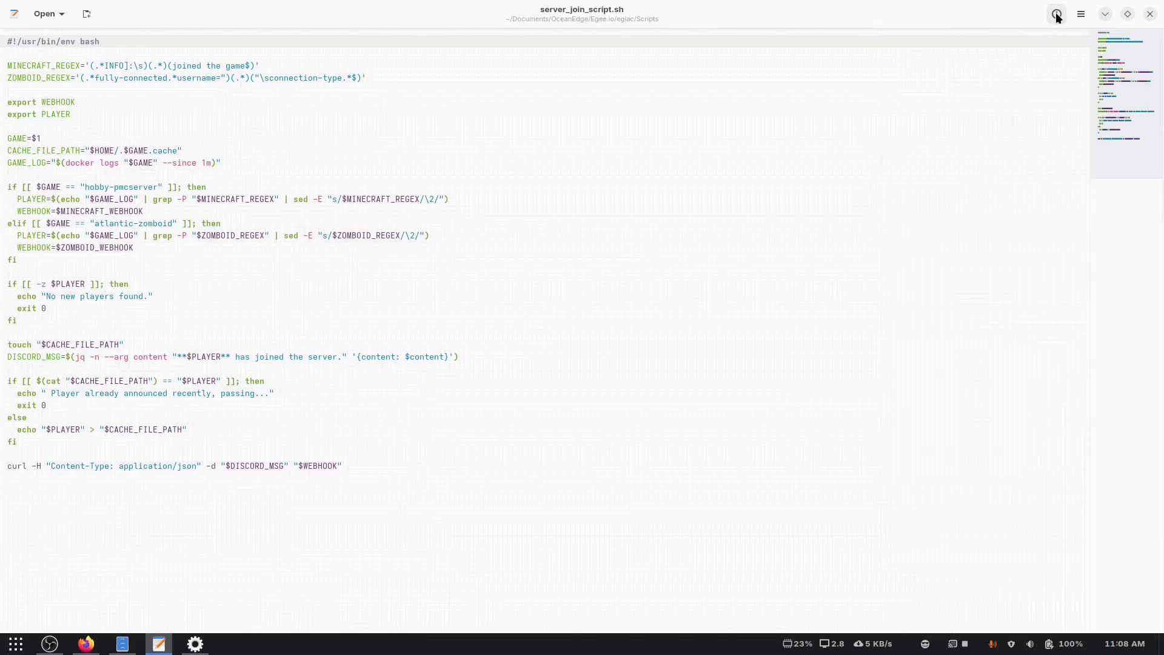
pyautogui.click(1055, 14)
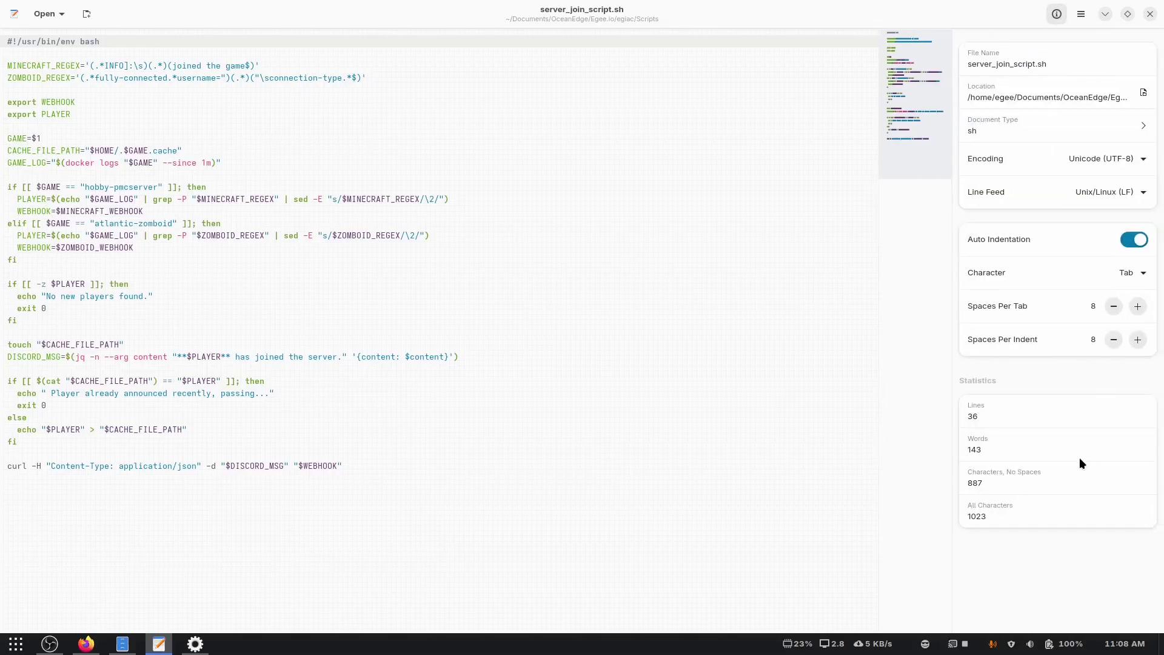
# Lower Spaces Per Tab to 2, then restore the editor to a floating window
pyautogui.click(1106, 305)
pyautogui.click(1106, 304)
pyautogui.click(1105, 305)
pyautogui.click(1105, 305)
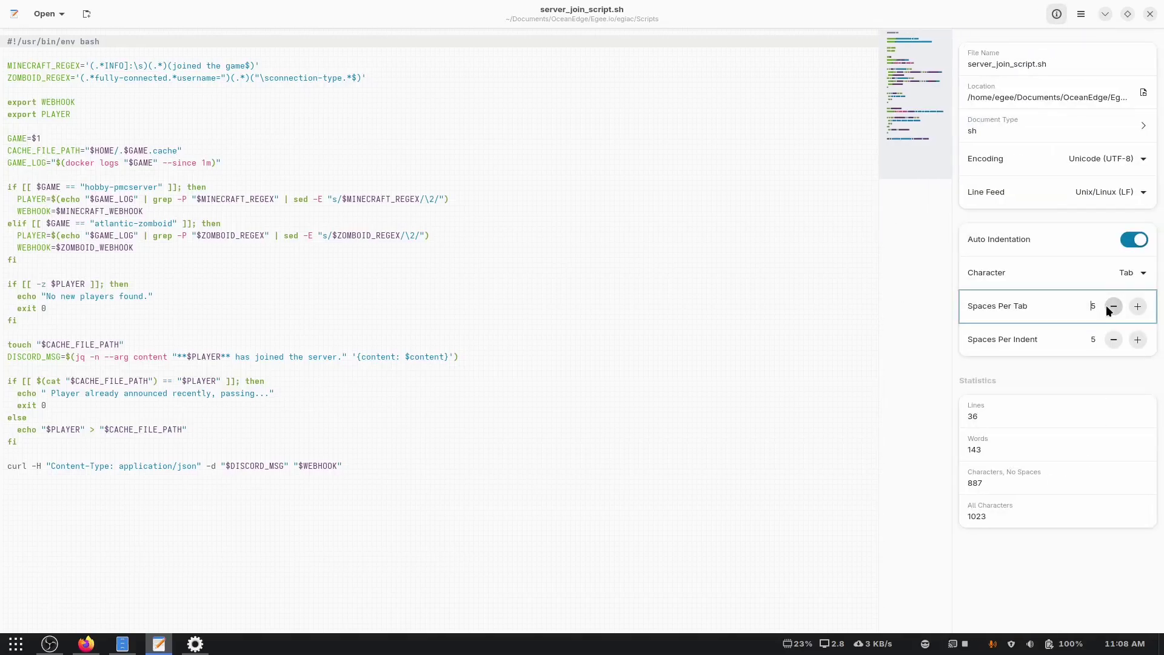
pyautogui.click(1139, 307)
pyautogui.click(1113, 305)
pyautogui.click(1112, 306)
pyautogui.click(1112, 306)
pyautogui.doubleClick(15, 198)
pyautogui.click(750, 299)
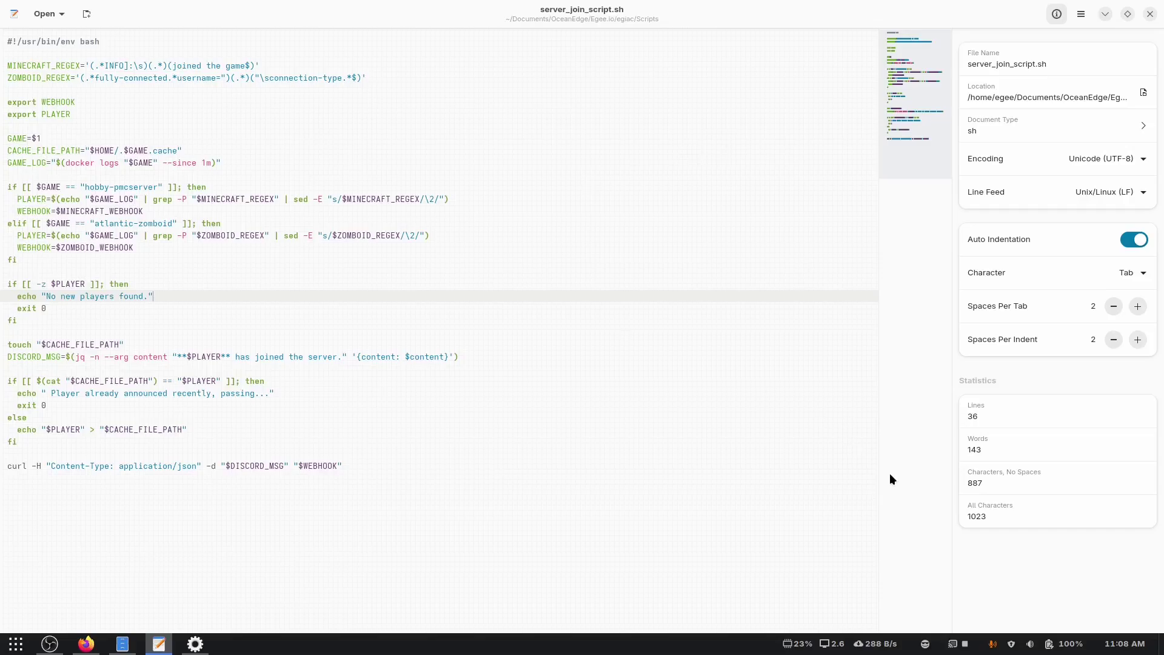
pyautogui.click(1127, 13)
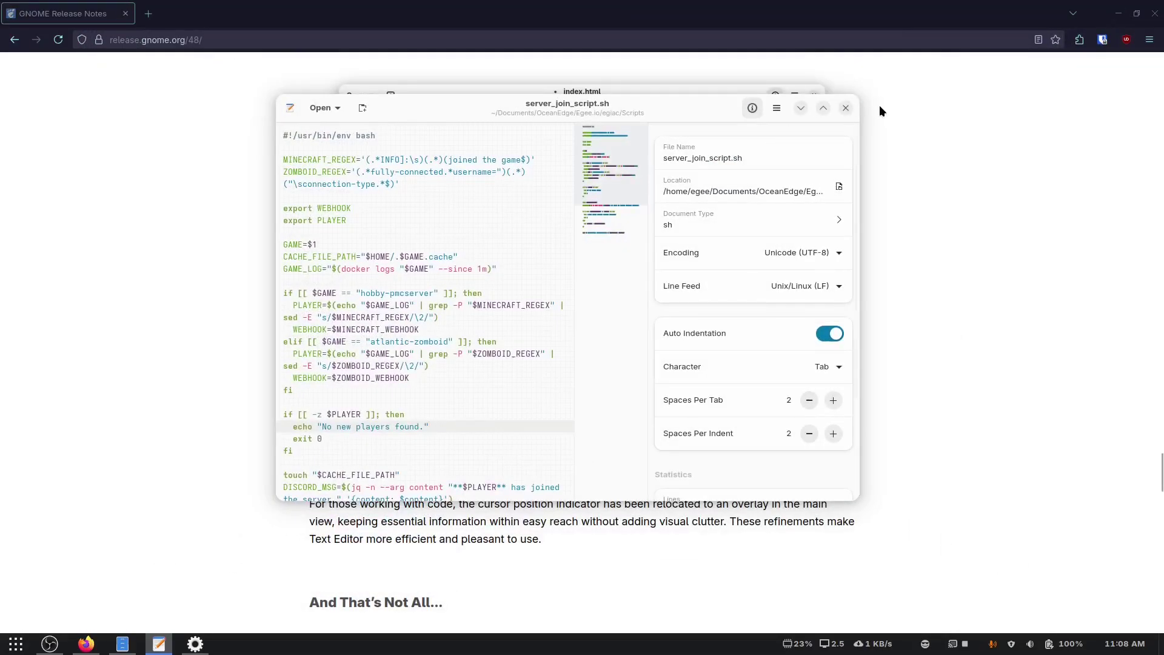
# Close Text Editor and scroll the release notes to the list from Global shortcuts to Accessibility support in Web
pyautogui.click(848, 107)
pyautogui.scroll(-8, 434, 204)
pyautogui.scroll(-3, 437, 322)
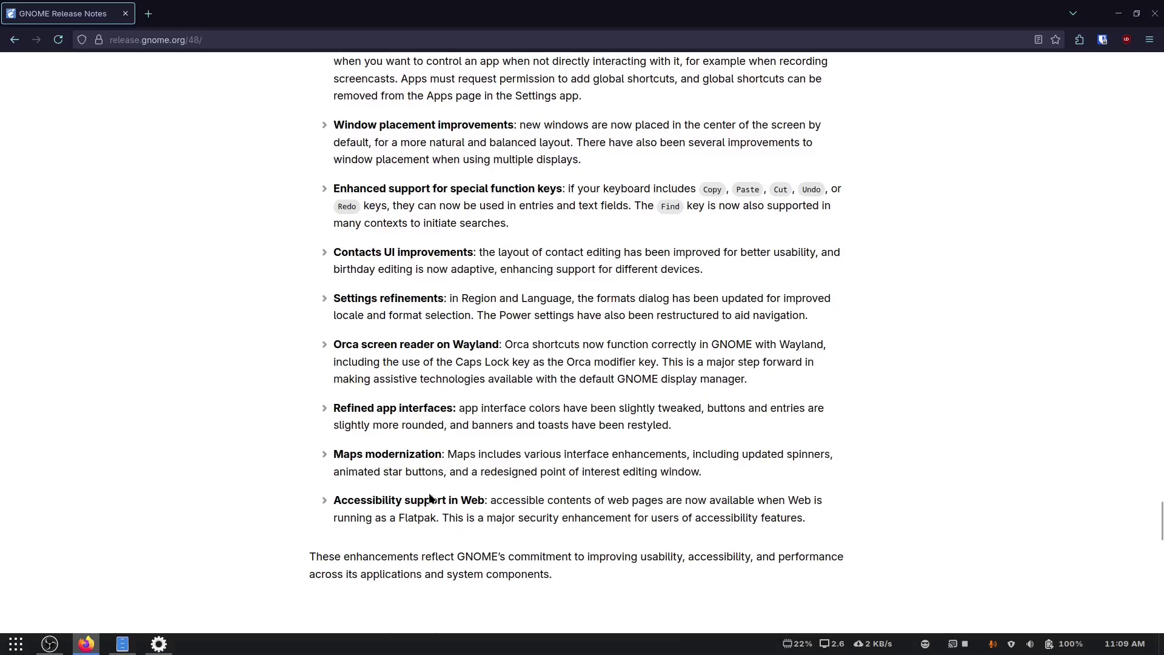
pyautogui.scroll(20, 416, 461)
pyautogui.scroll(2, 338, 392)
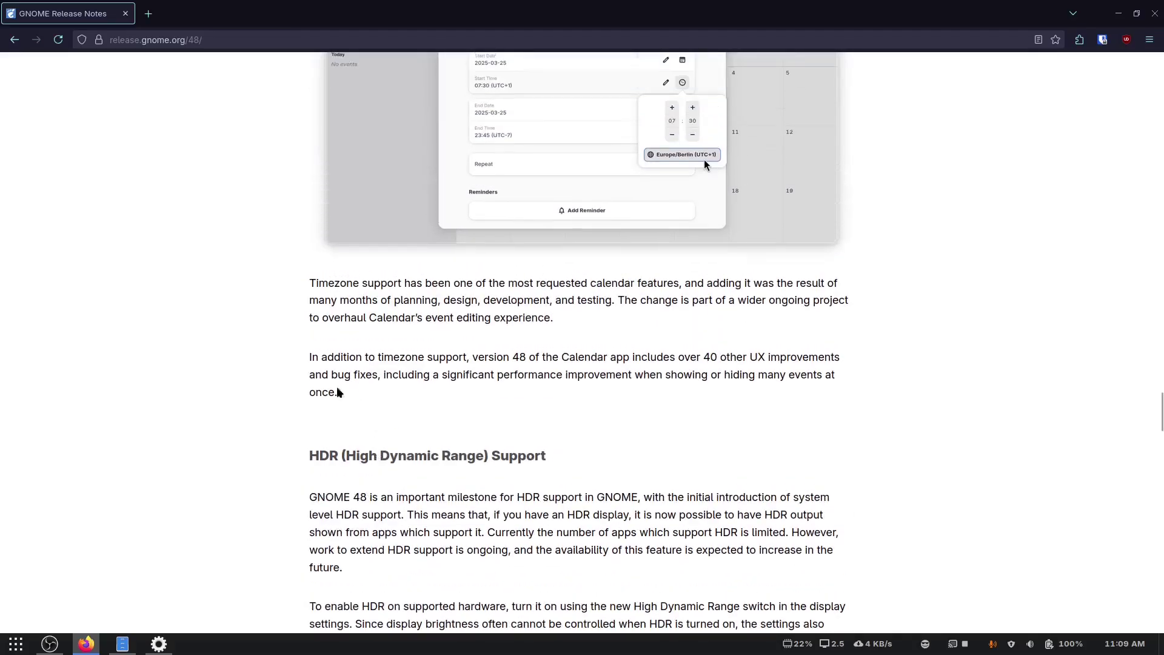
pyautogui.scroll(14, 424, 462)
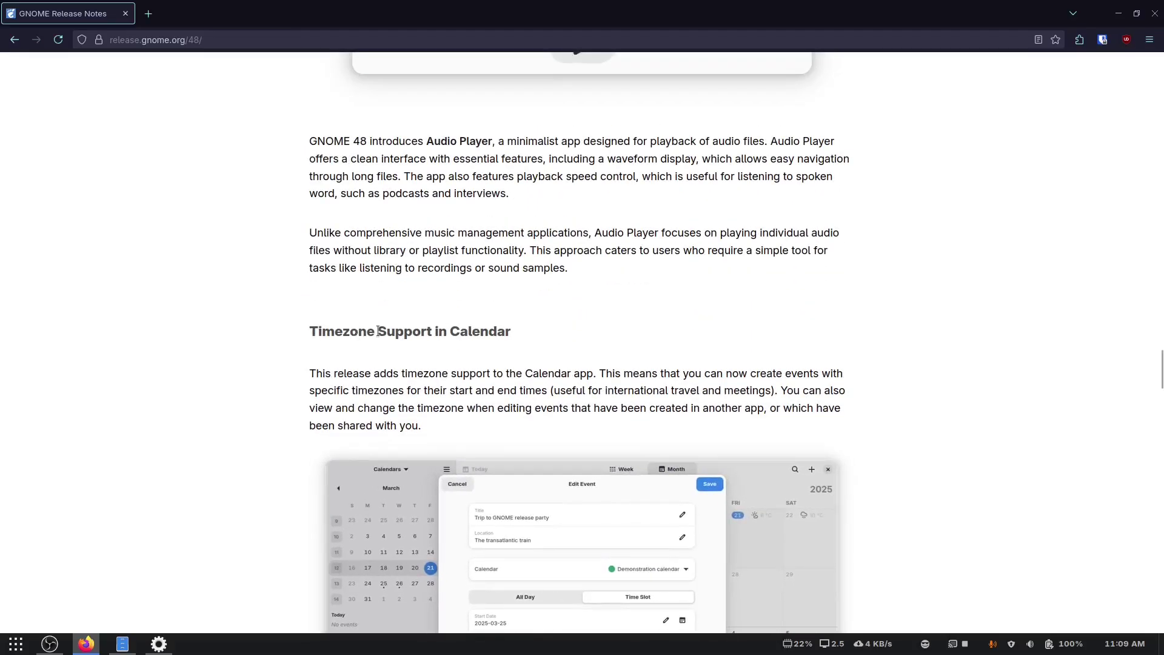
pyautogui.scroll(10, 377, 416)
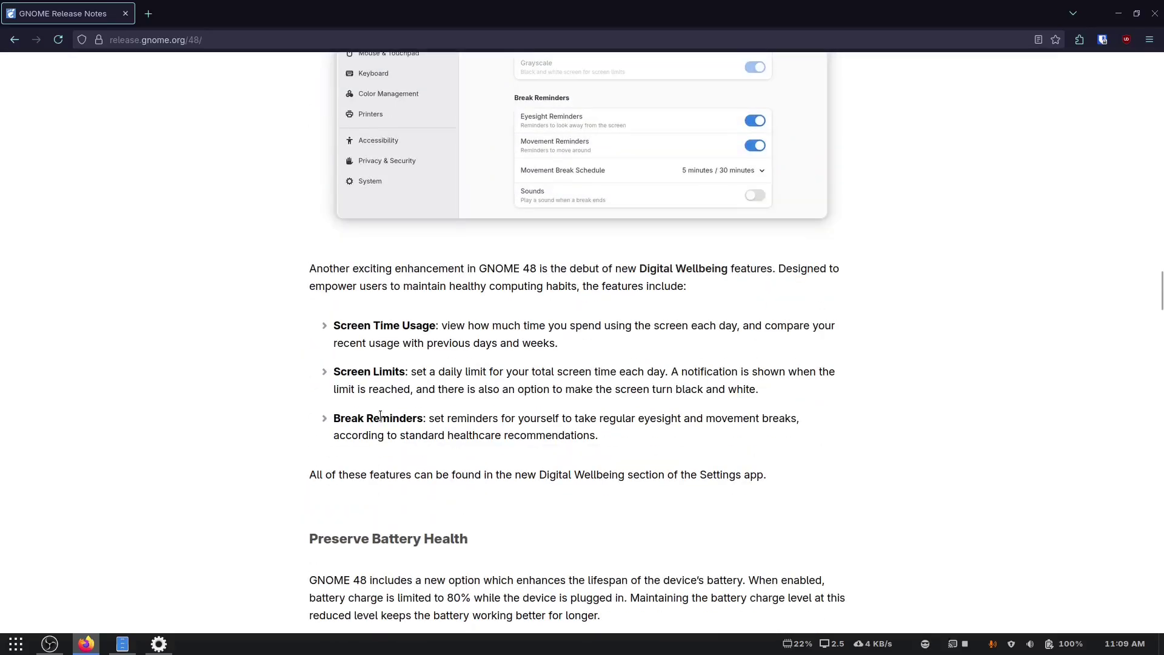
pyautogui.scroll(-5, 380, 417)
pyautogui.scroll(-16, 426, 200)
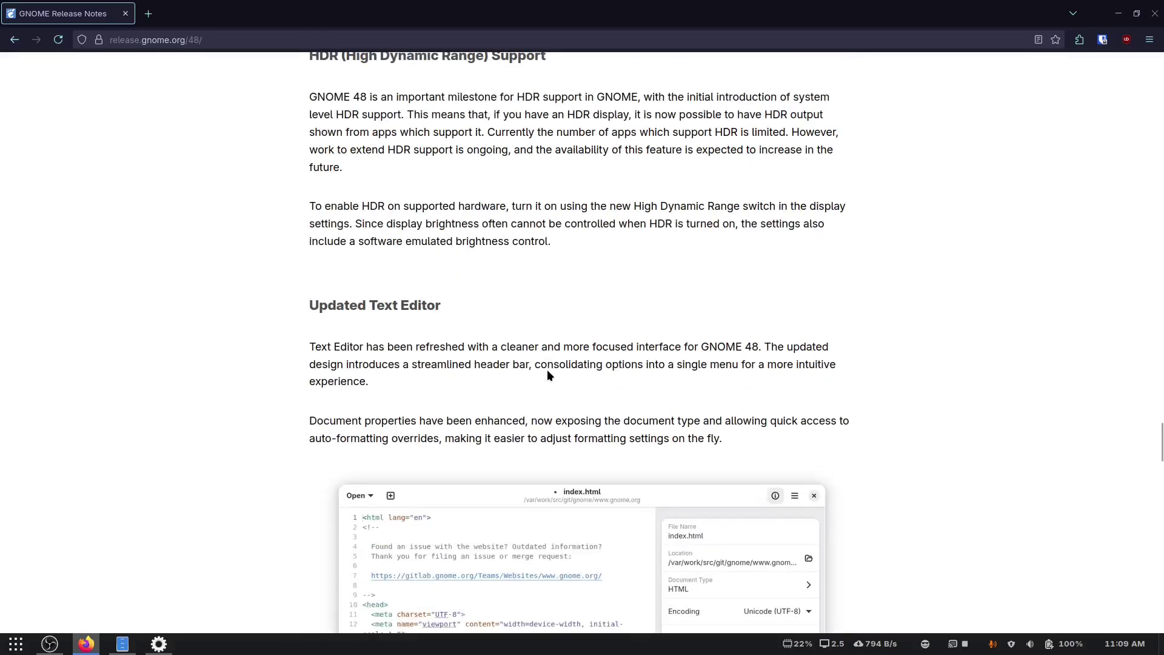
pyautogui.scroll(-18, 547, 375)
pyautogui.scroll(6, 547, 376)
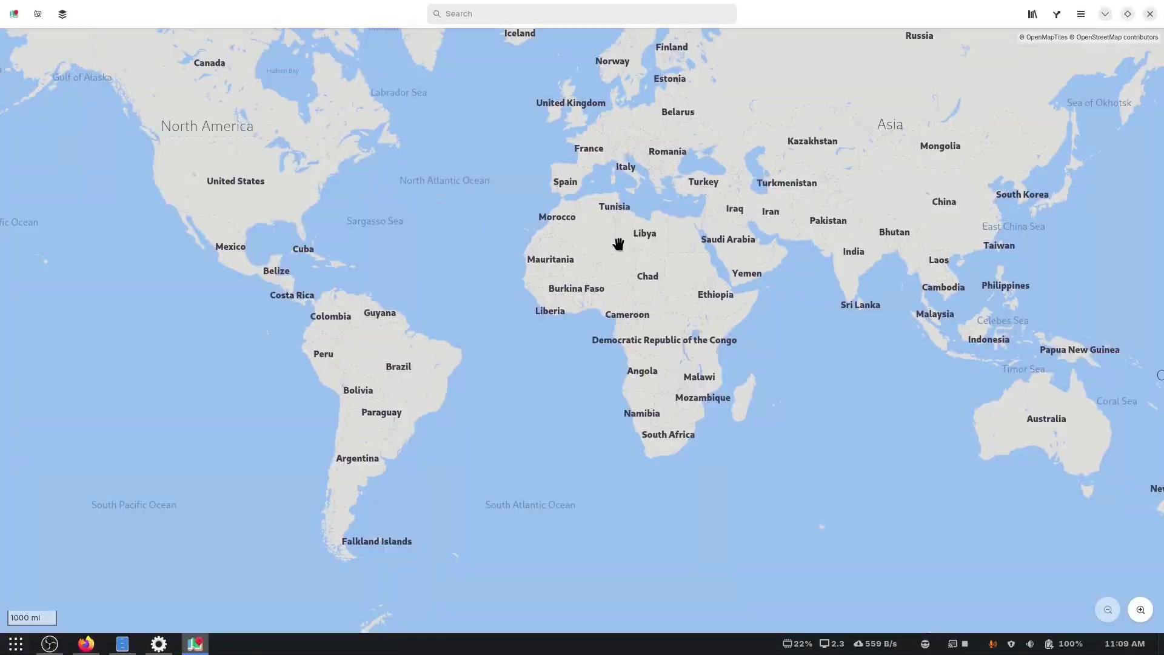
# Pan the world map across the Americas, Africa and Australia, and try the layer options and current location
pyautogui.moveTo(649, 163); pyautogui.dragTo(831, 249)
pyautogui.scroll(2, 442, 252)
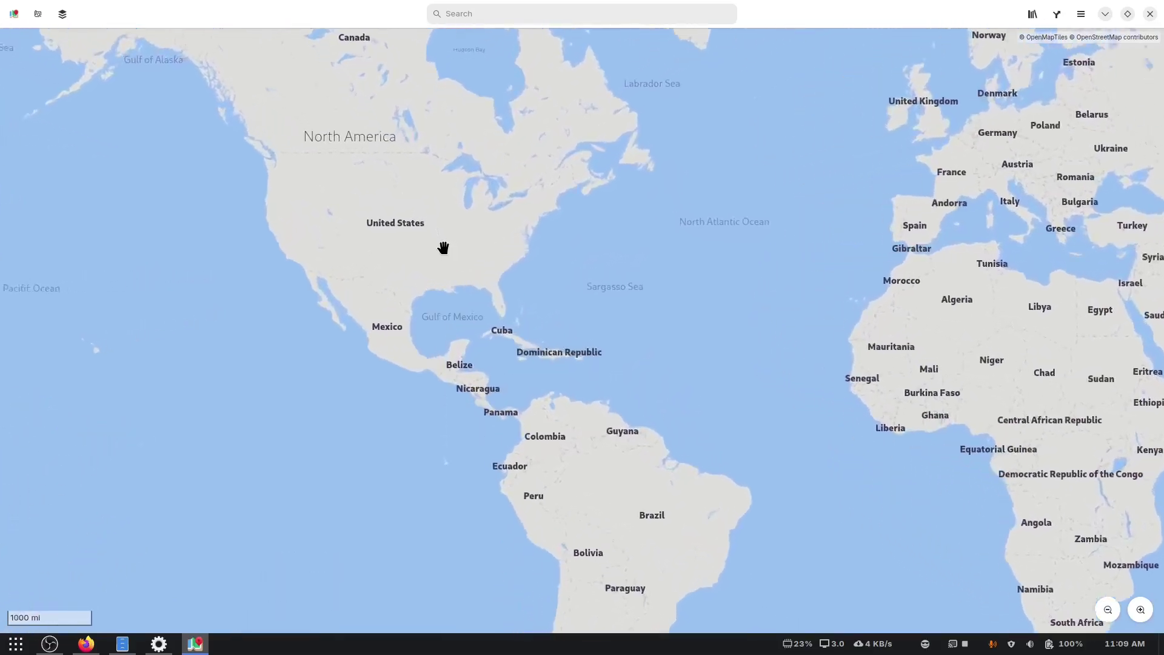
pyautogui.moveTo(443, 248); pyautogui.dragTo(473, 157)
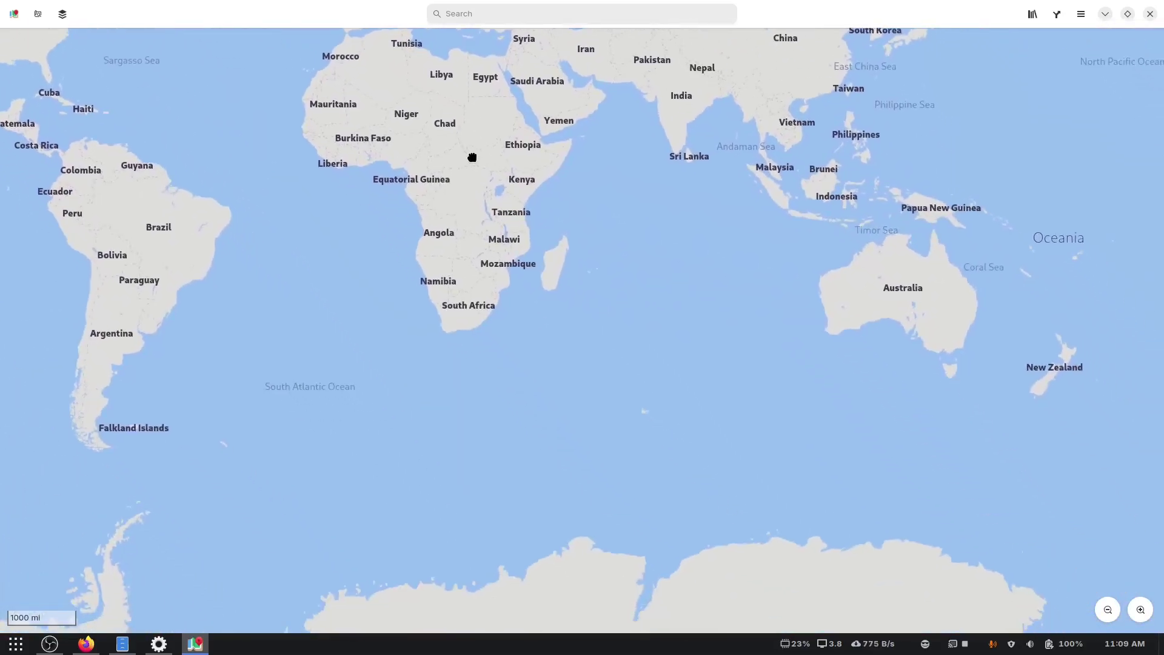
pyautogui.moveTo(863, 467); pyautogui.dragTo(334, 349)
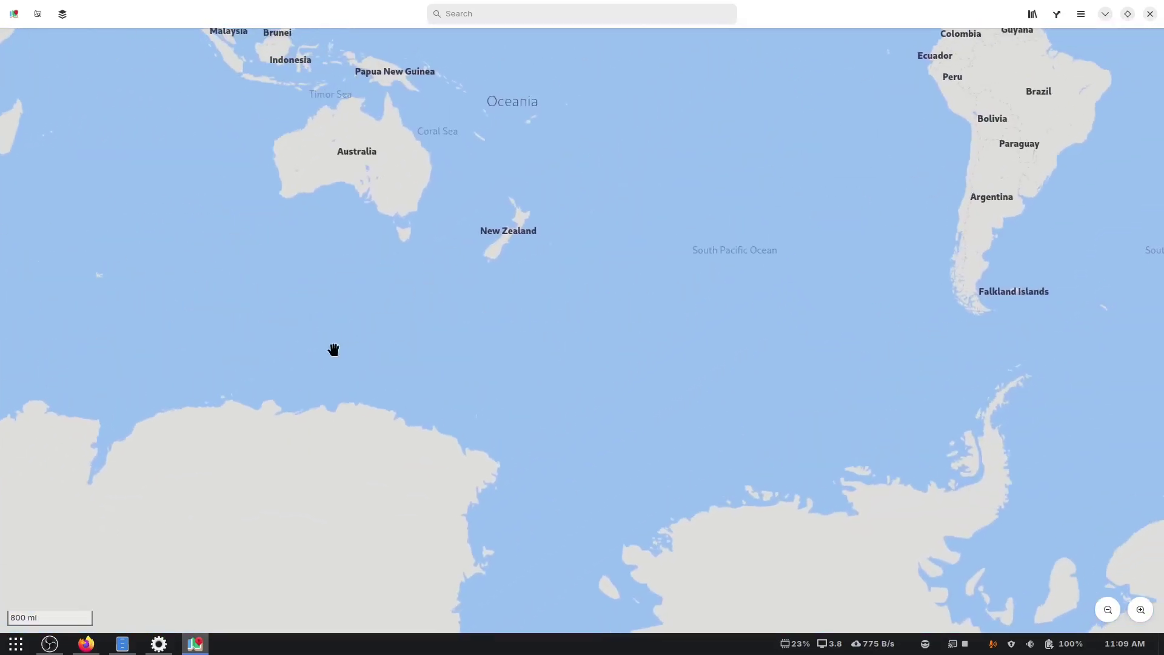
pyautogui.moveTo(453, 169); pyautogui.dragTo(644, 311)
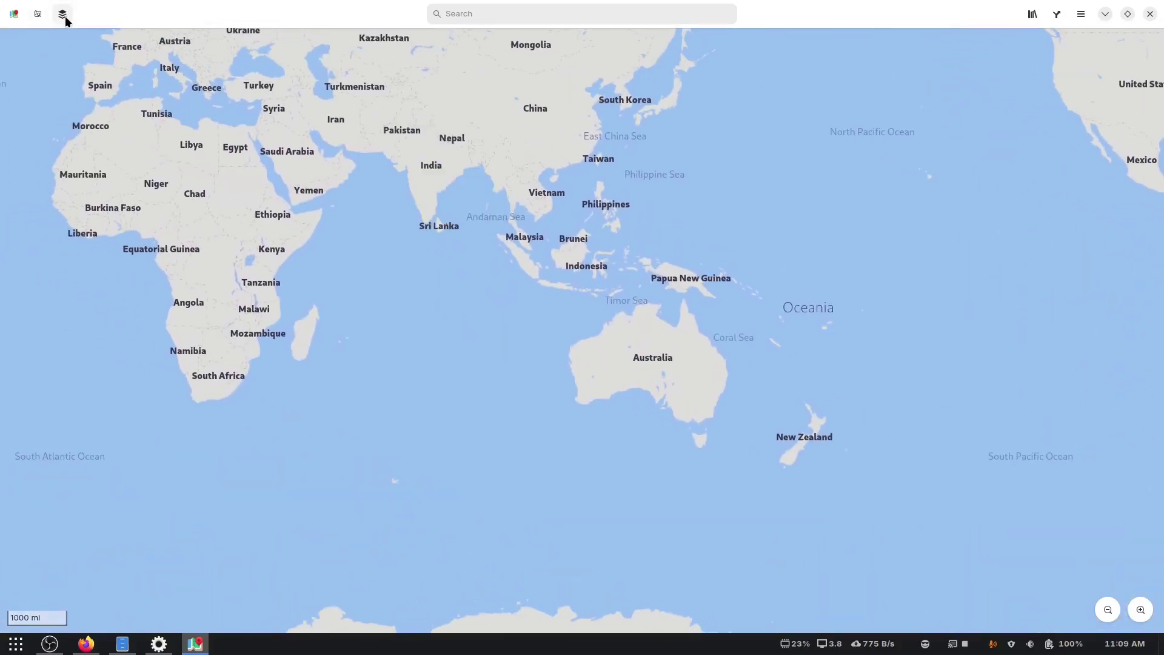
pyautogui.click(62, 13)
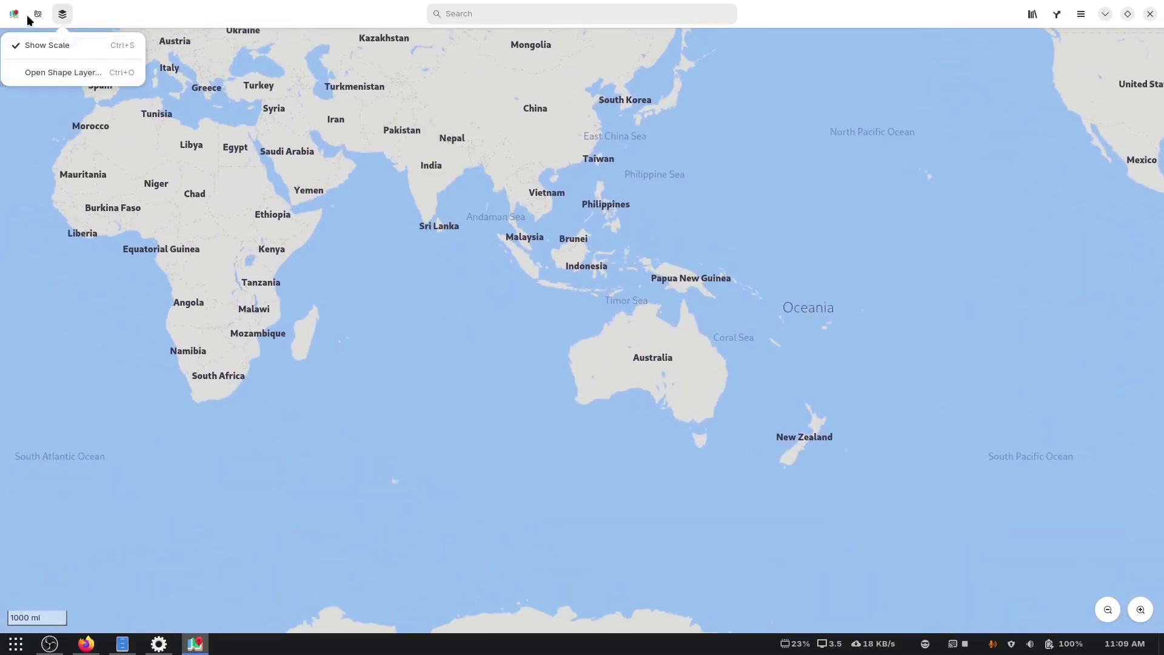
pyautogui.click(28, 18)
pyautogui.click(38, 15)
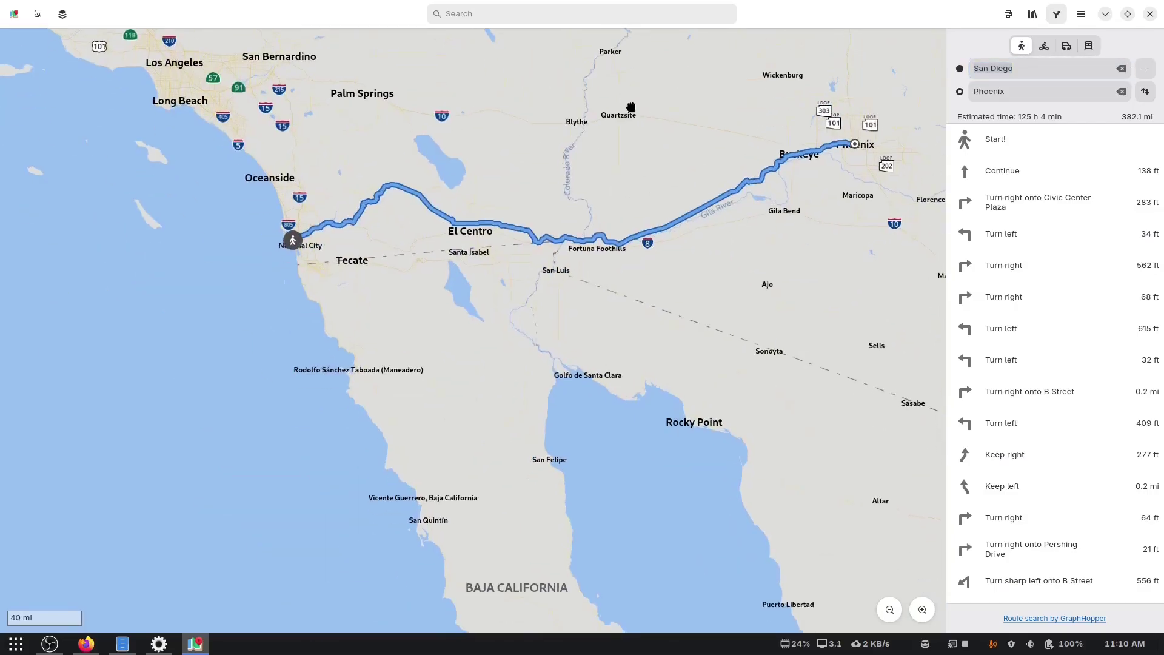
# Open and close the Rocky Point place details, then pan to the Los Angeles area
pyautogui.moveTo(660, 473)
pyautogui.mouseDown()
pyautogui.moveTo(605, 493)
pyautogui.moveTo(553, 489)
pyautogui.mouseUp()
pyautogui.click(553, 487)
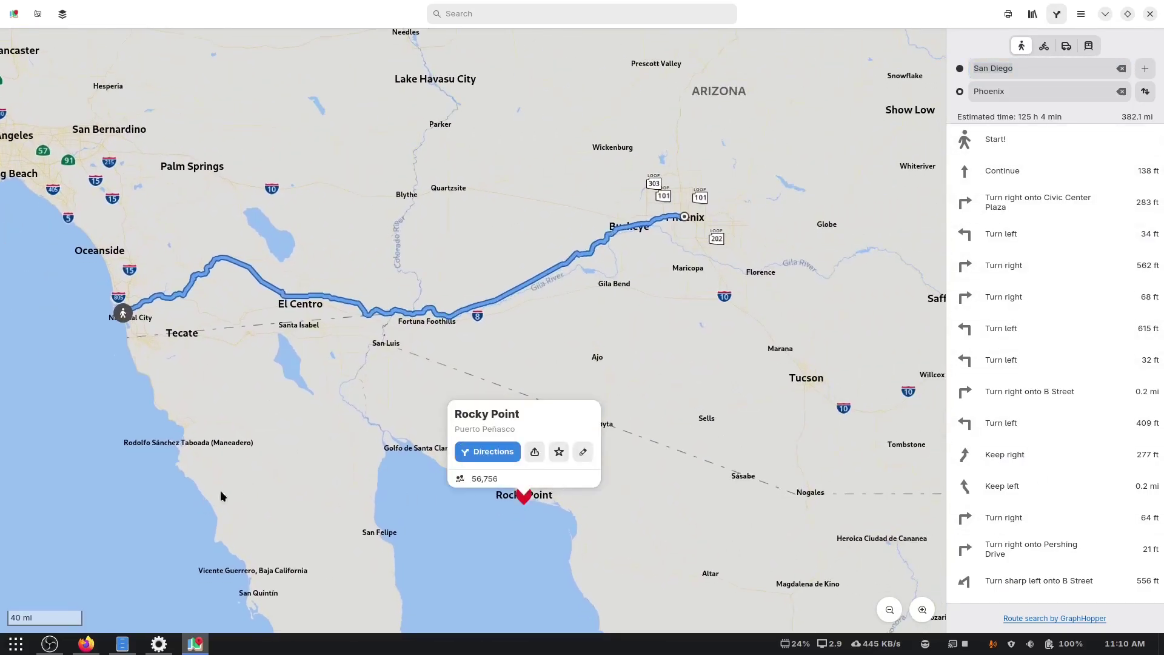
pyautogui.click(141, 508)
pyautogui.moveTo(148, 487); pyautogui.dragTo(316, 489)
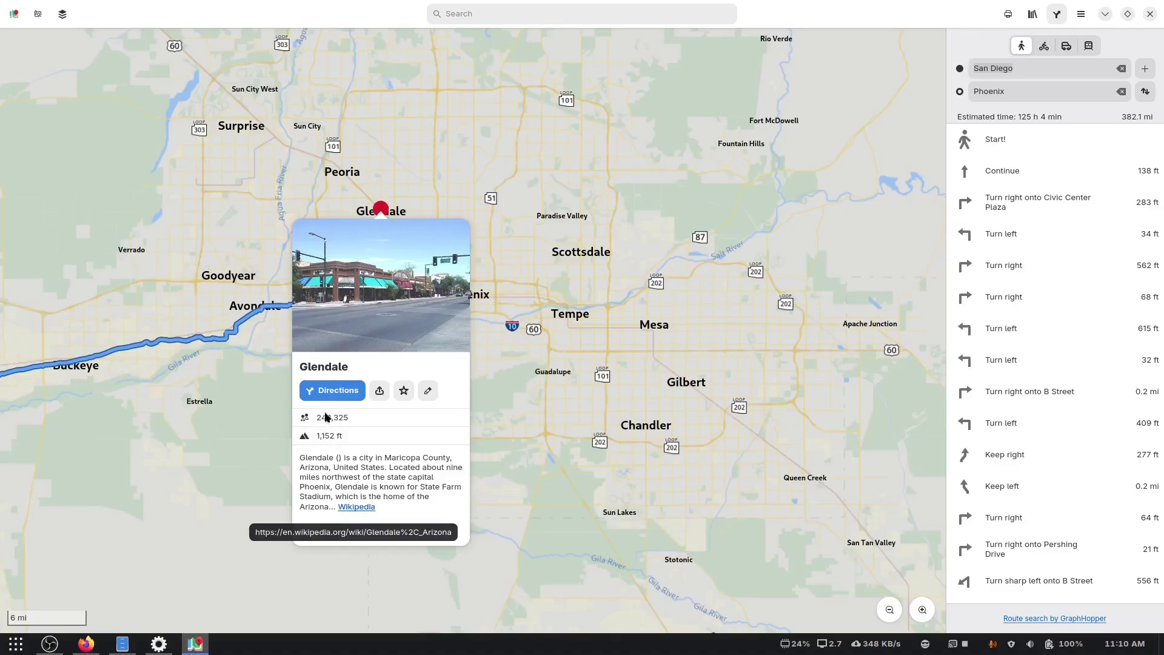
# Star Glendale as a favourite and zoom out over the whole San Diego–Phoenix walking route
pyautogui.click(404, 390)
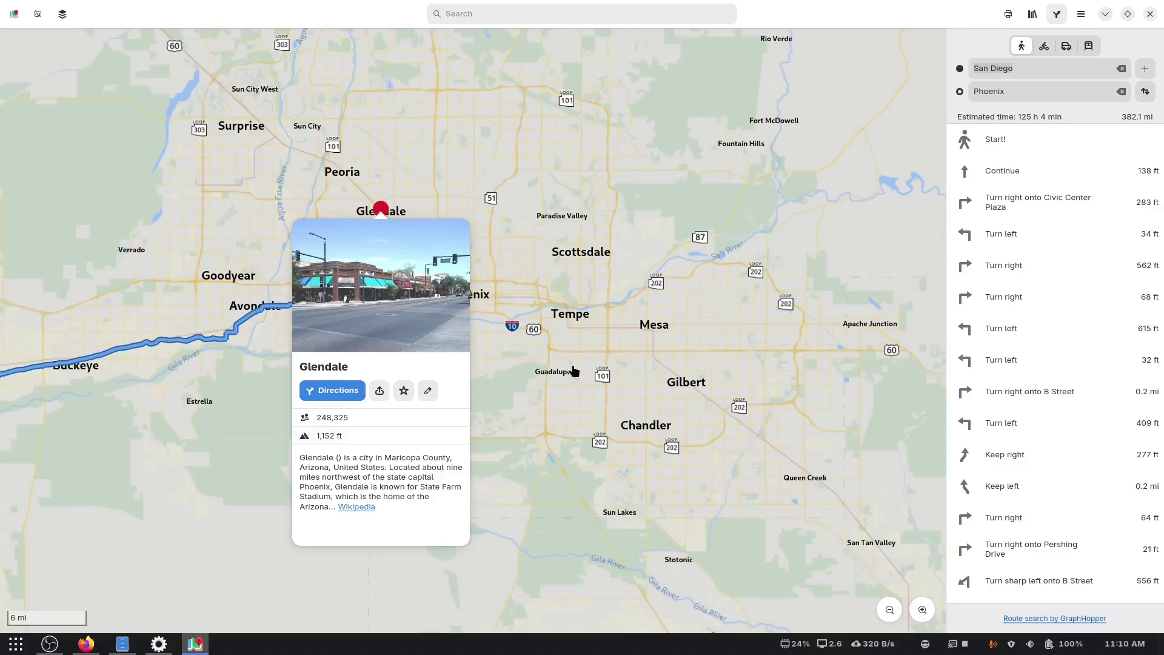
pyautogui.scroll(-2, 524, 309)
pyautogui.moveTo(556, 254); pyautogui.dragTo(502, 207)
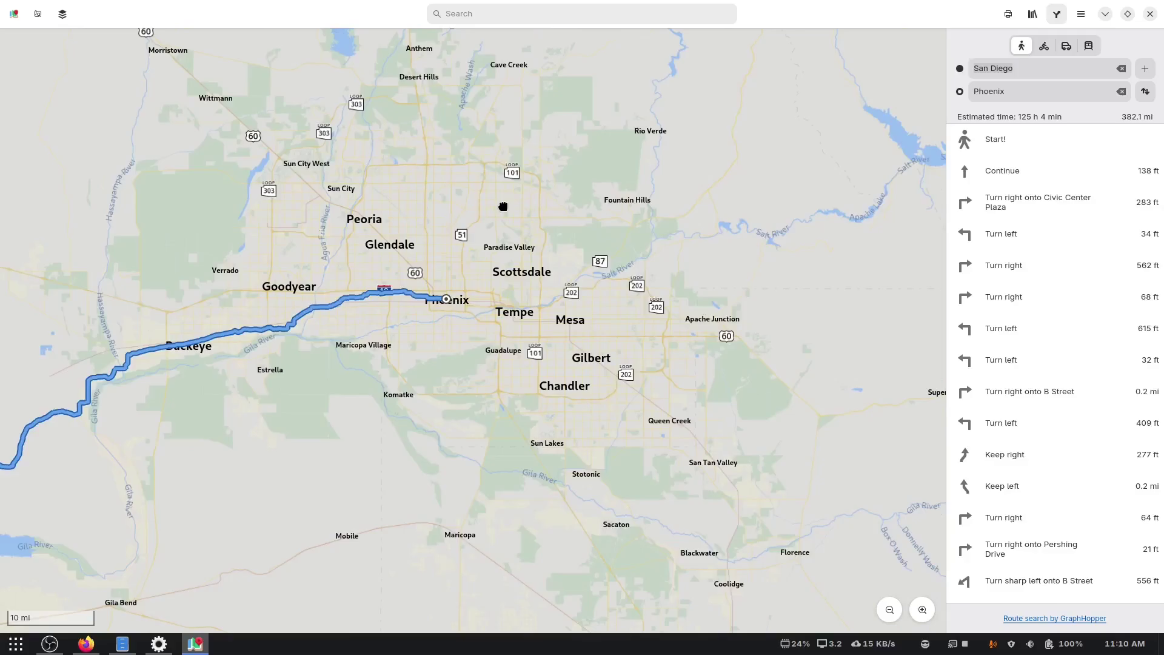
pyautogui.moveTo(356, 456); pyautogui.dragTo(659, 385)
pyautogui.scroll(-2, 660, 384)
pyautogui.moveTo(325, 475); pyautogui.dragTo(226, 481)
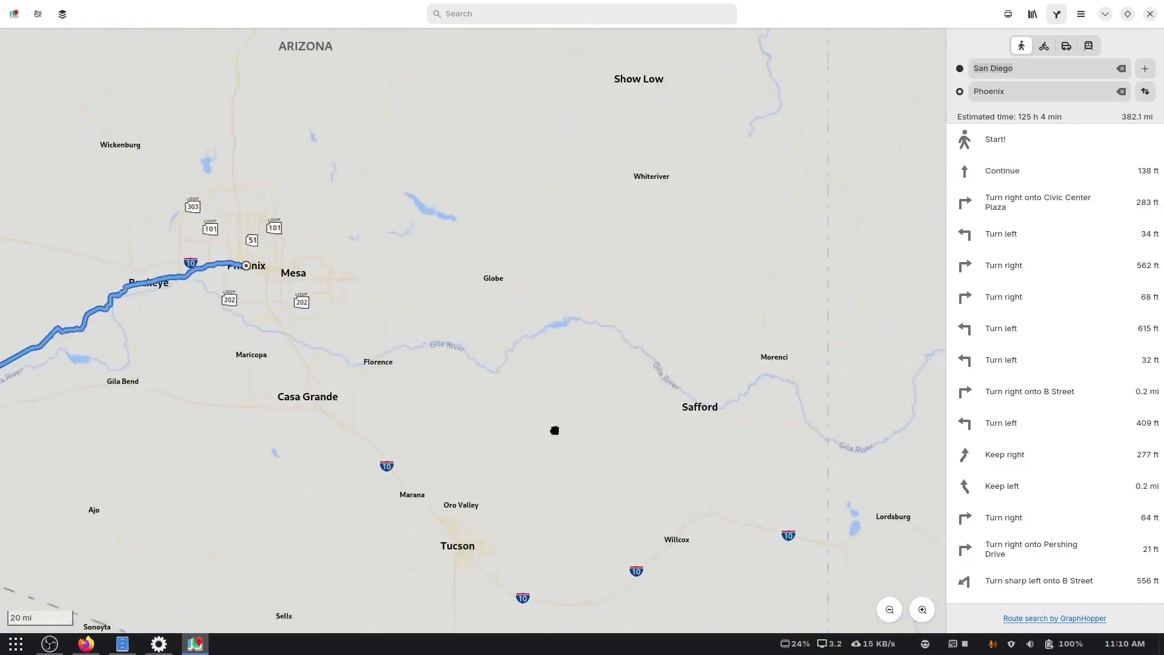
pyautogui.moveTo(553, 428); pyautogui.dragTo(746, 335)
pyautogui.moveTo(661, 305); pyautogui.dragTo(447, 558)
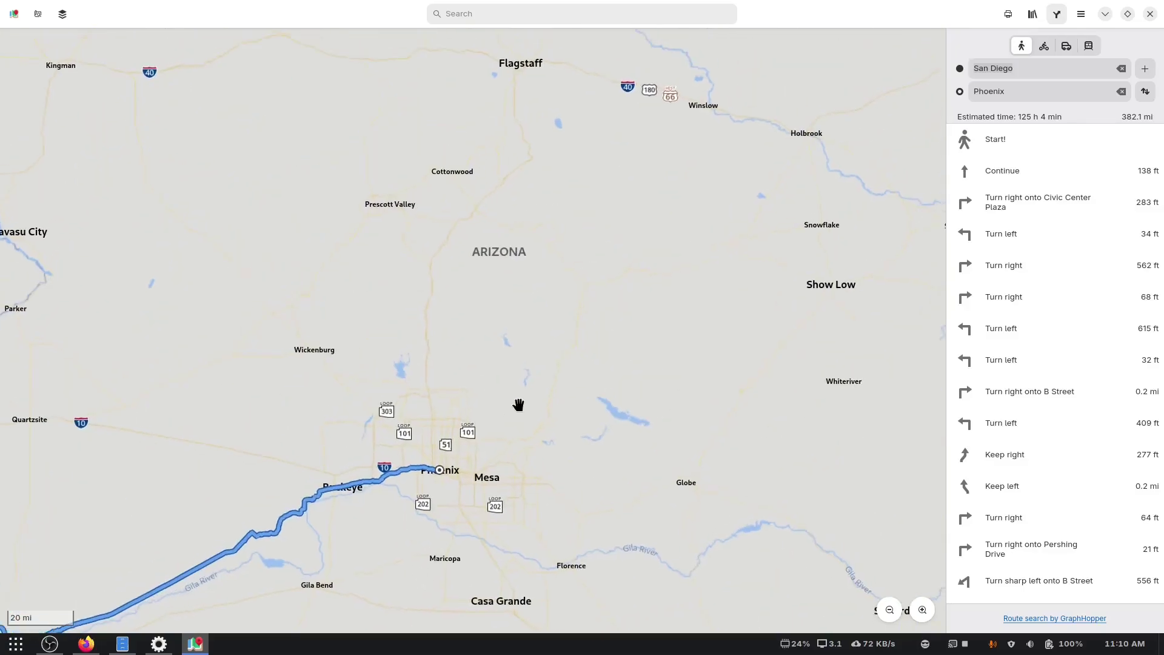
pyautogui.scroll(-3, 517, 408)
pyautogui.moveTo(717, 346); pyautogui.dragTo(623, 236)
pyautogui.scroll(-3, 484, 488)
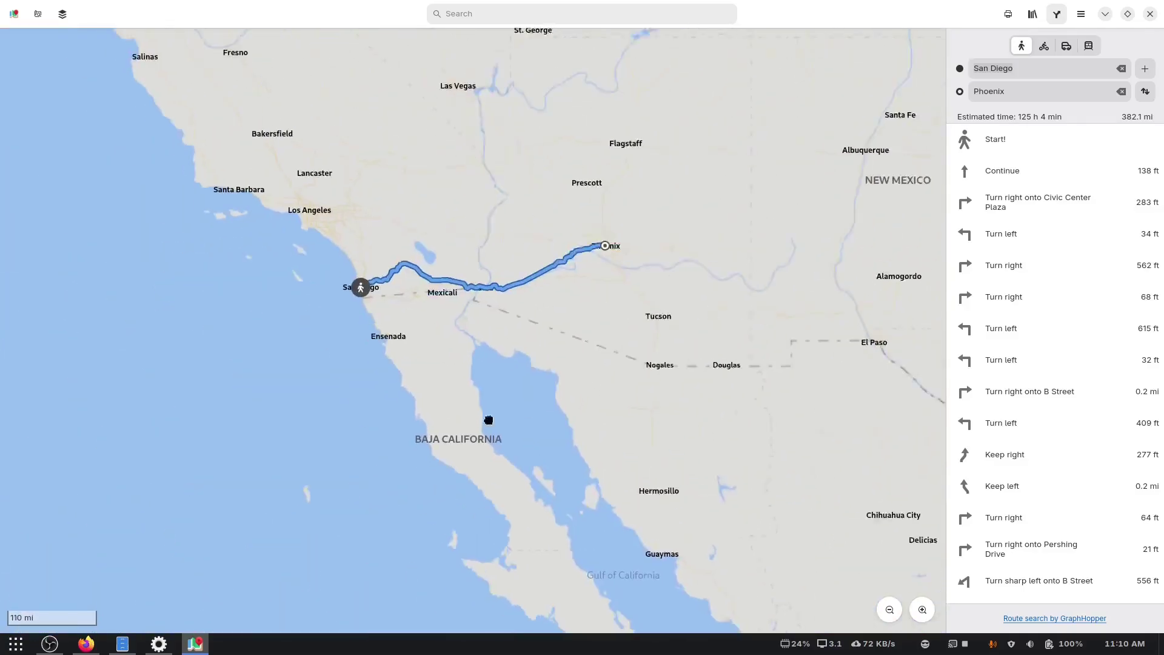
pyautogui.scroll(-2, 600, 291)
pyautogui.moveTo(624, 340); pyautogui.dragTo(613, 397)
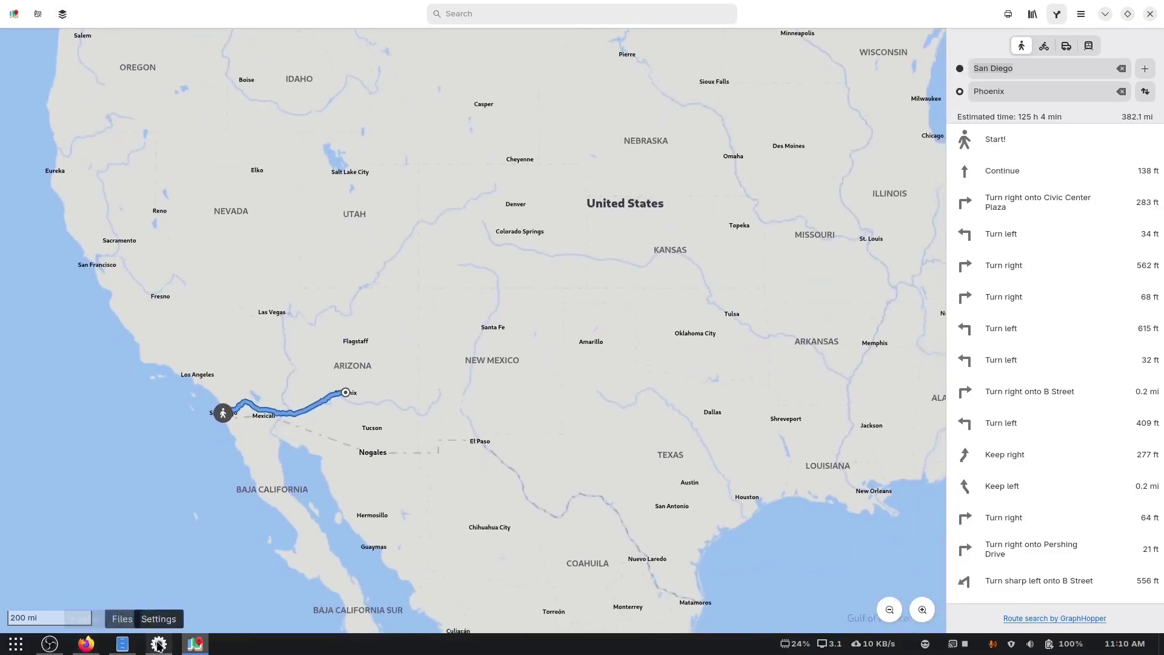
# Highlight the Maps modernization bullet in Firefox's GNOME 48 release notes, then bring Maps back
pyautogui.click(86, 643)
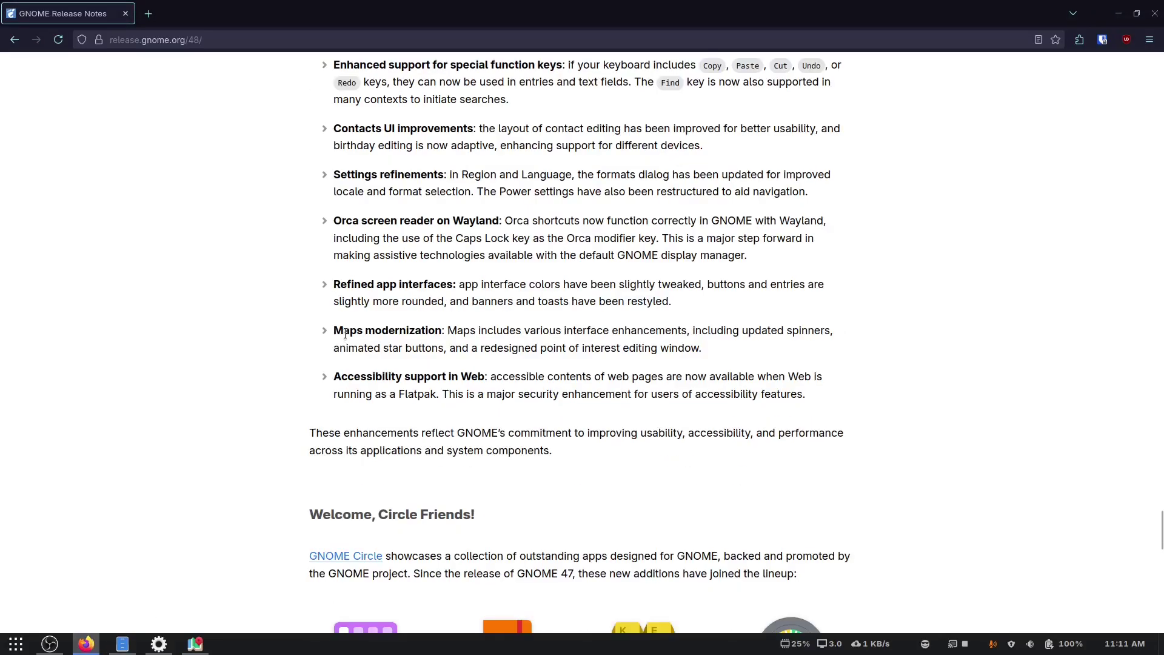
pyautogui.tripleClick(345, 332)
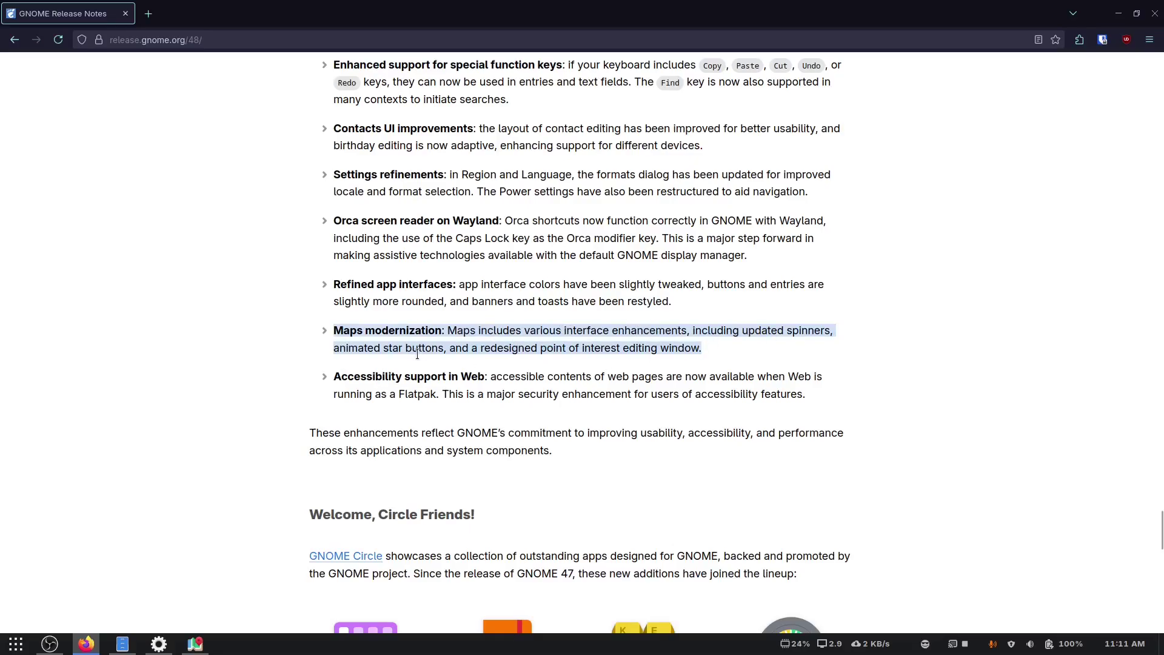
pyautogui.click(194, 642)
# Zoom out and pan across North America from Canada to the Great Lakes
pyautogui.moveTo(606, 325); pyautogui.dragTo(369, 345)
pyautogui.scroll(-1, 618, 356)
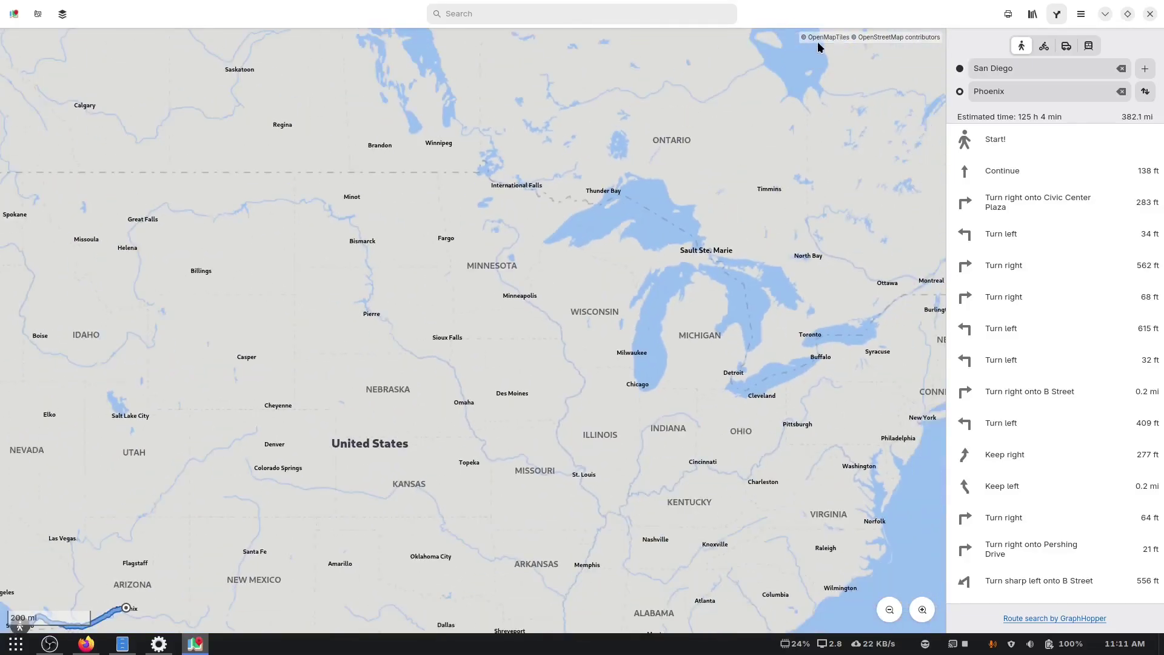
pyautogui.moveTo(838, 255); pyautogui.dragTo(648, 285)
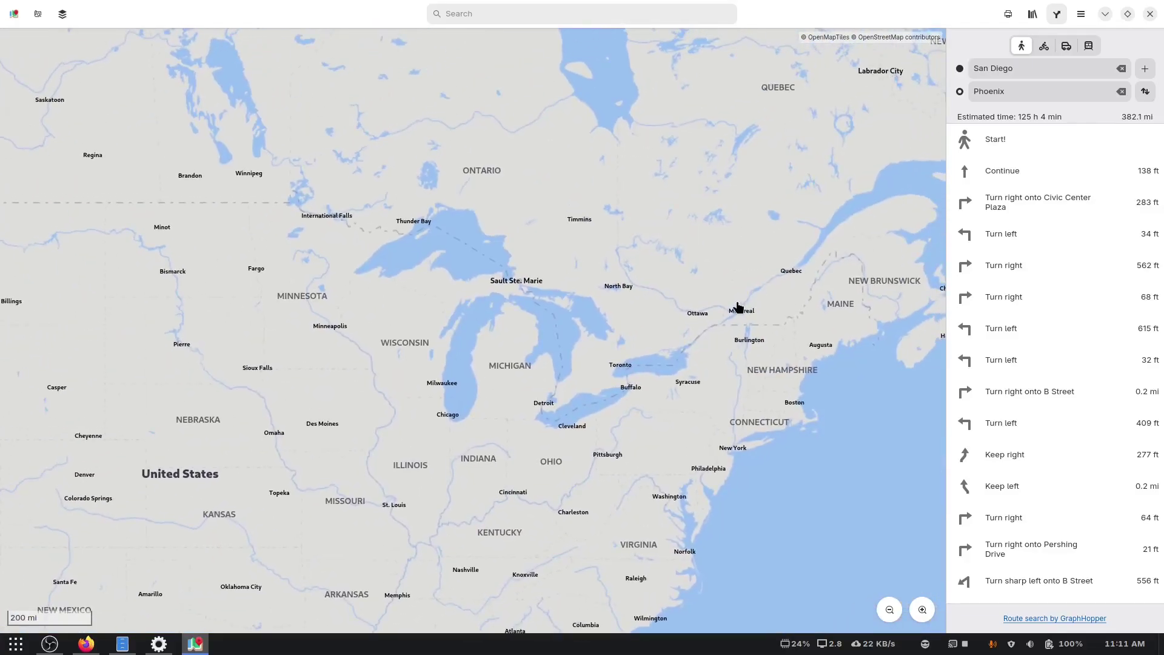
pyautogui.scroll(-2, 739, 308)
pyautogui.moveTo(719, 356); pyautogui.dragTo(549, 269)
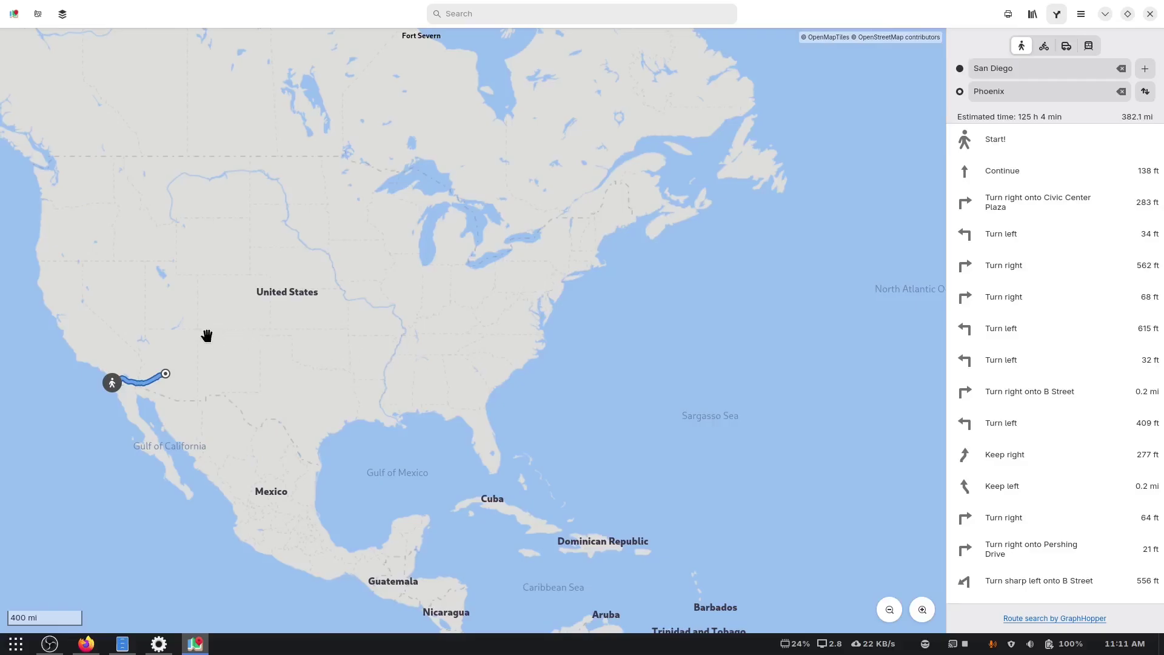
# Cross the Atlantic, zoom in over France and Italy, and settle over Slovakia and Ukraine
pyautogui.moveTo(208, 330); pyautogui.dragTo(556, 273)
pyautogui.moveTo(784, 306); pyautogui.dragTo(454, 428)
pyautogui.scroll(2, 678, 276)
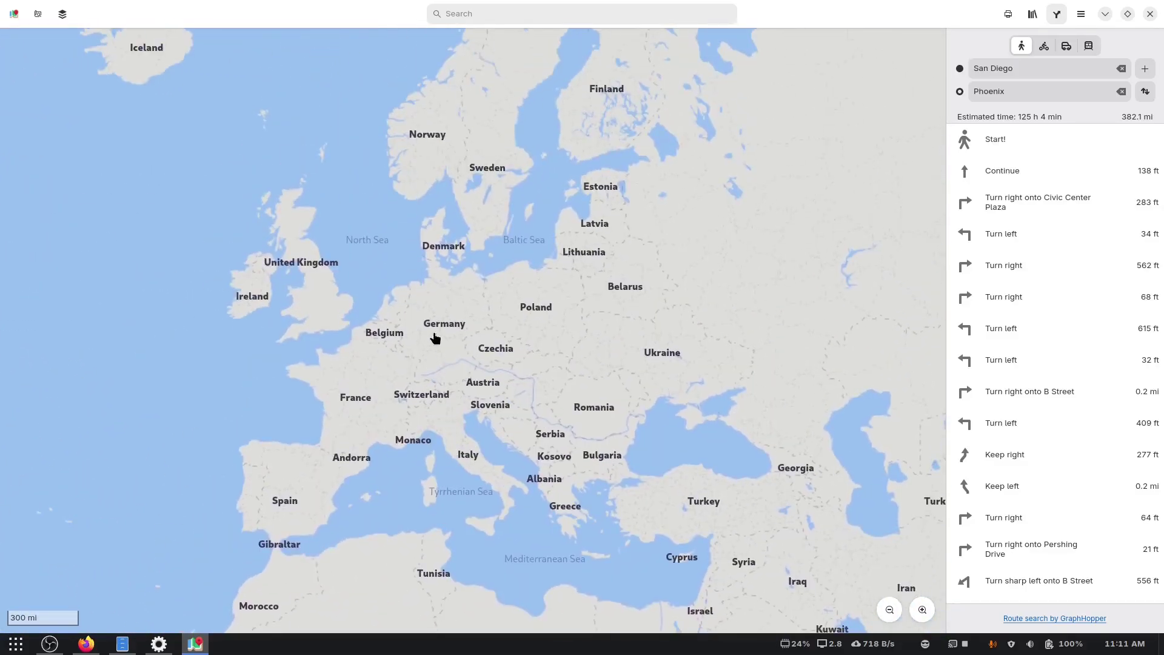
pyautogui.scroll(2, 437, 335)
pyautogui.moveTo(431, 329); pyautogui.dragTo(780, 208)
pyautogui.moveTo(871, 444); pyautogui.dragTo(631, 220)
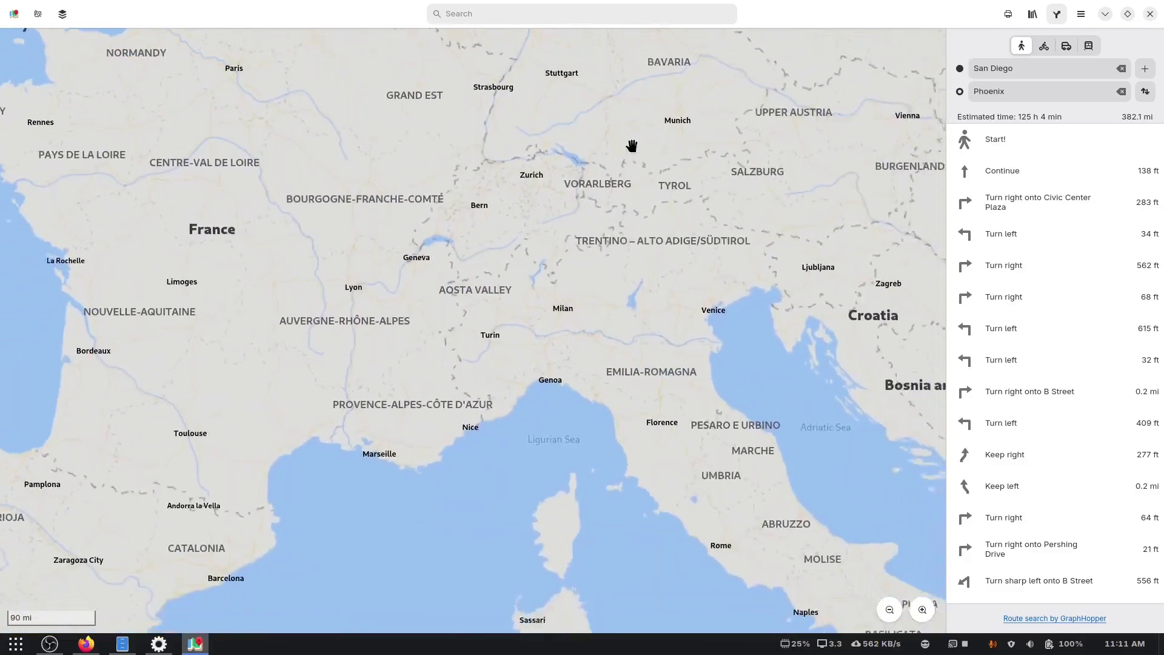
pyautogui.moveTo(779, 372); pyautogui.dragTo(618, 229)
pyautogui.moveTo(623, 162); pyautogui.dragTo(558, 187)
pyautogui.moveTo(691, 30); pyautogui.dragTo(402, 270)
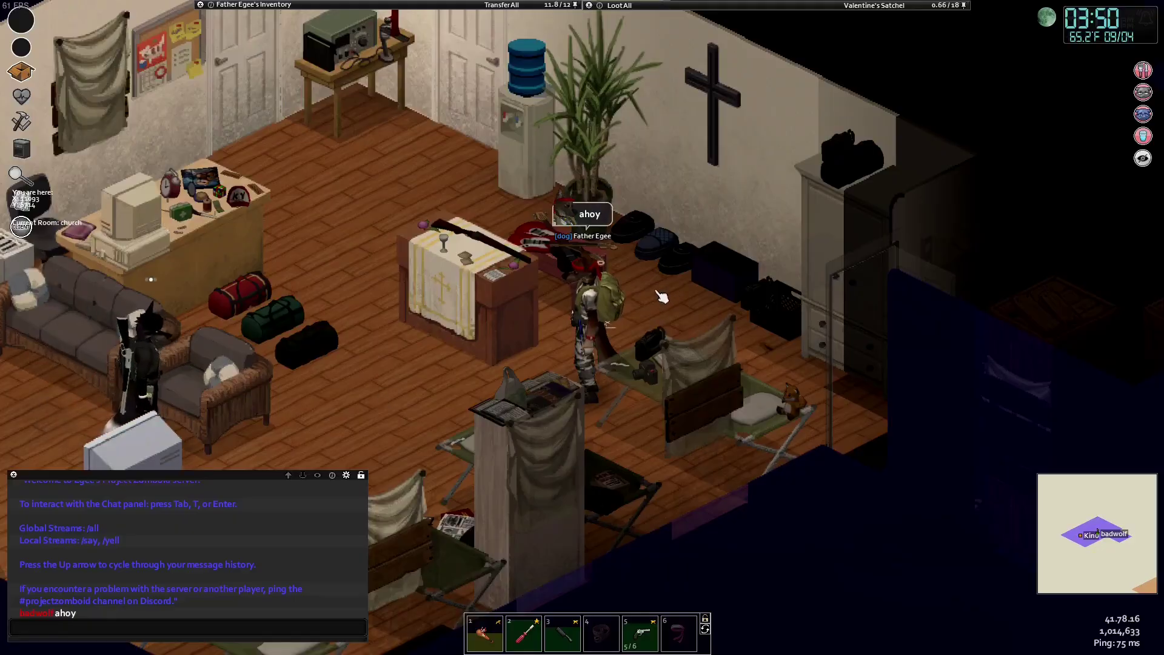
# Say 'where are the vcr tapes' in chat and walk down-left across the church
pyautogui.write('/say')
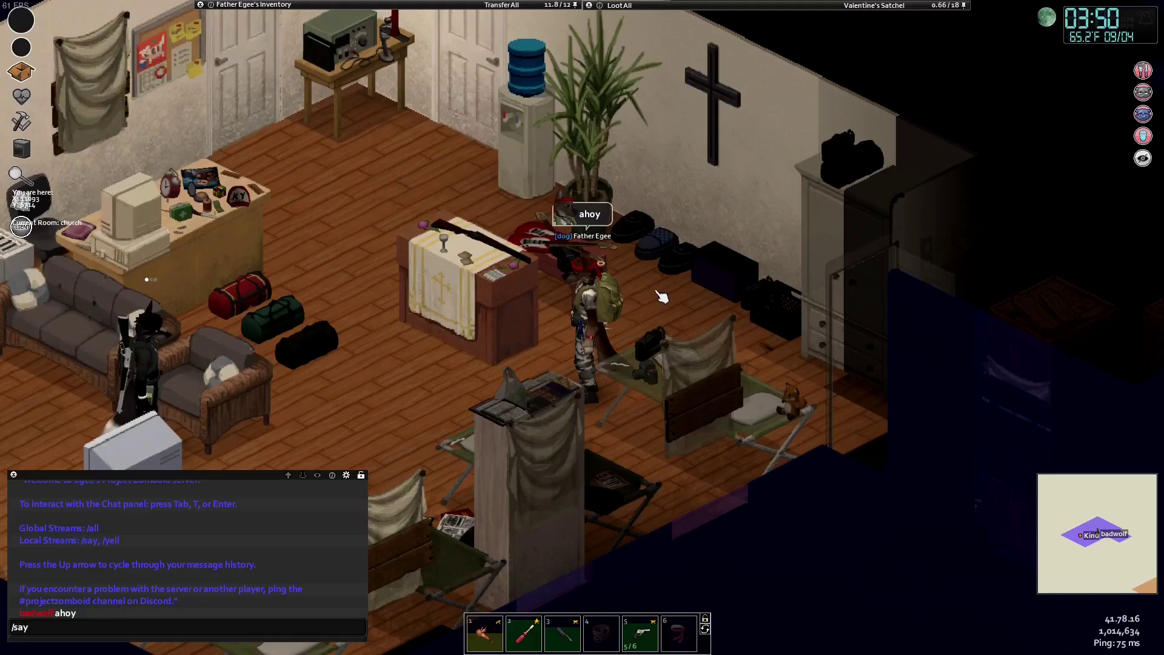
pyautogui.write(' where are the vcr tapes')
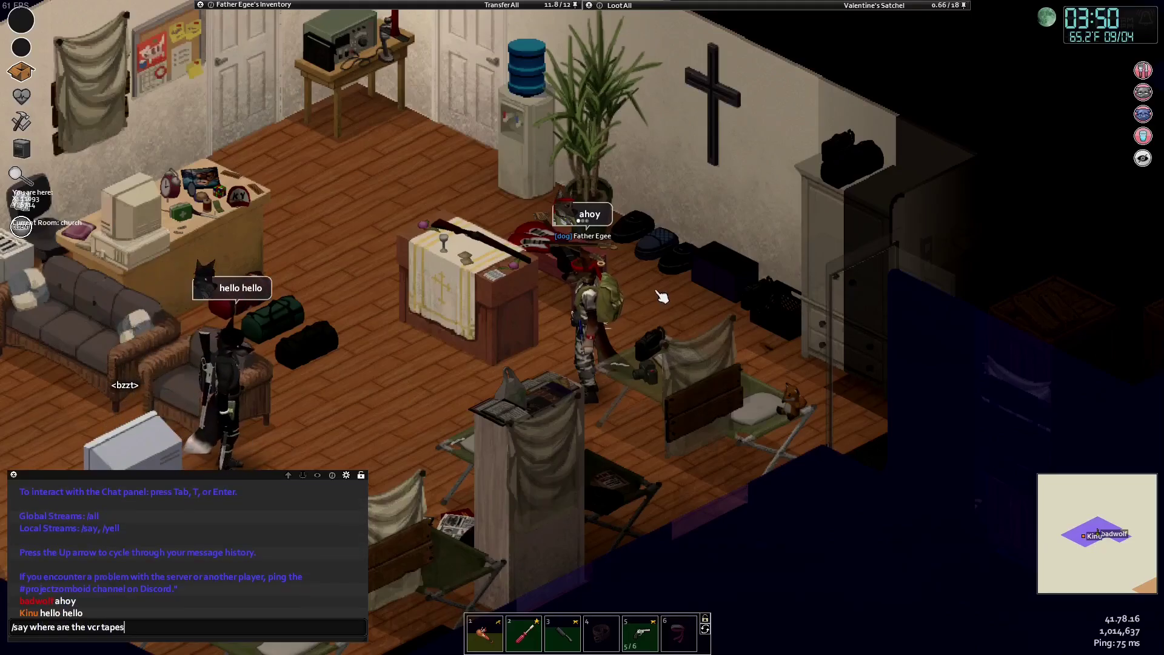
pyautogui.press('Return')
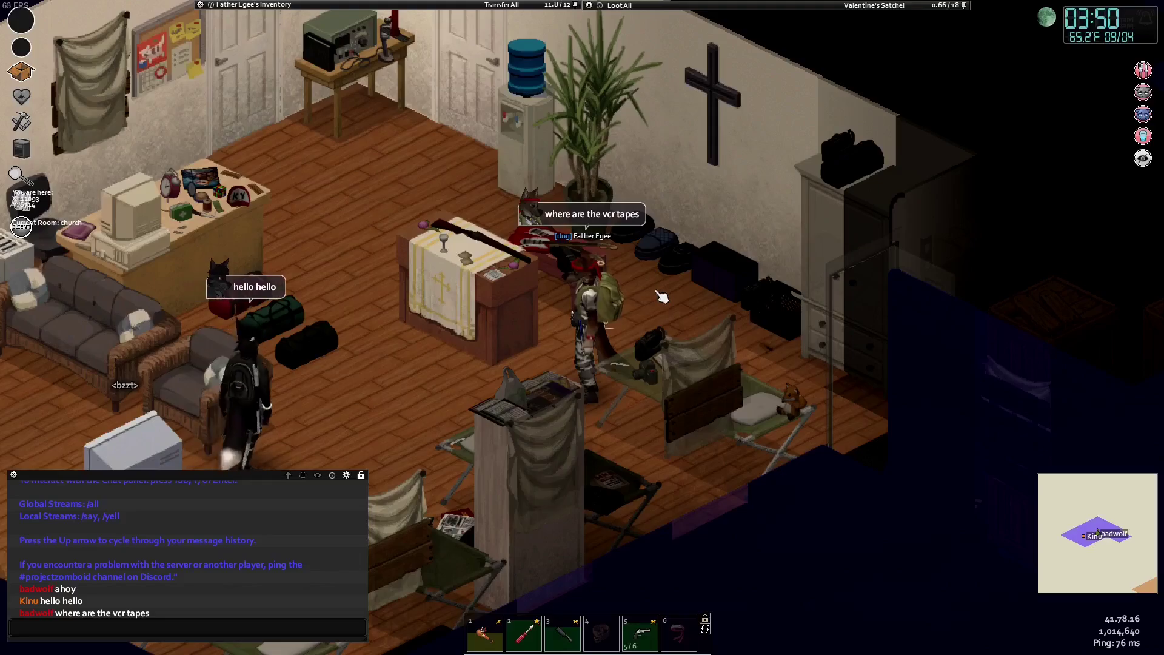
pyautogui.press('a')
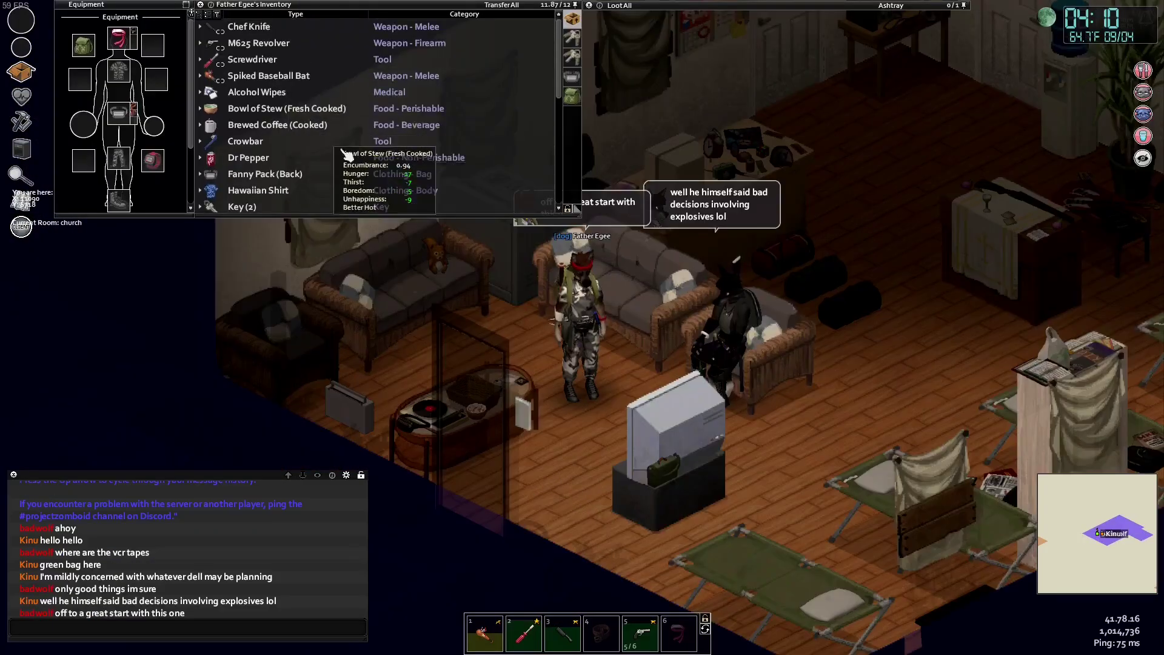
# Eat the whole Bowl of Stew and hide the inventory windows
pyautogui.rightClick(312, 112)
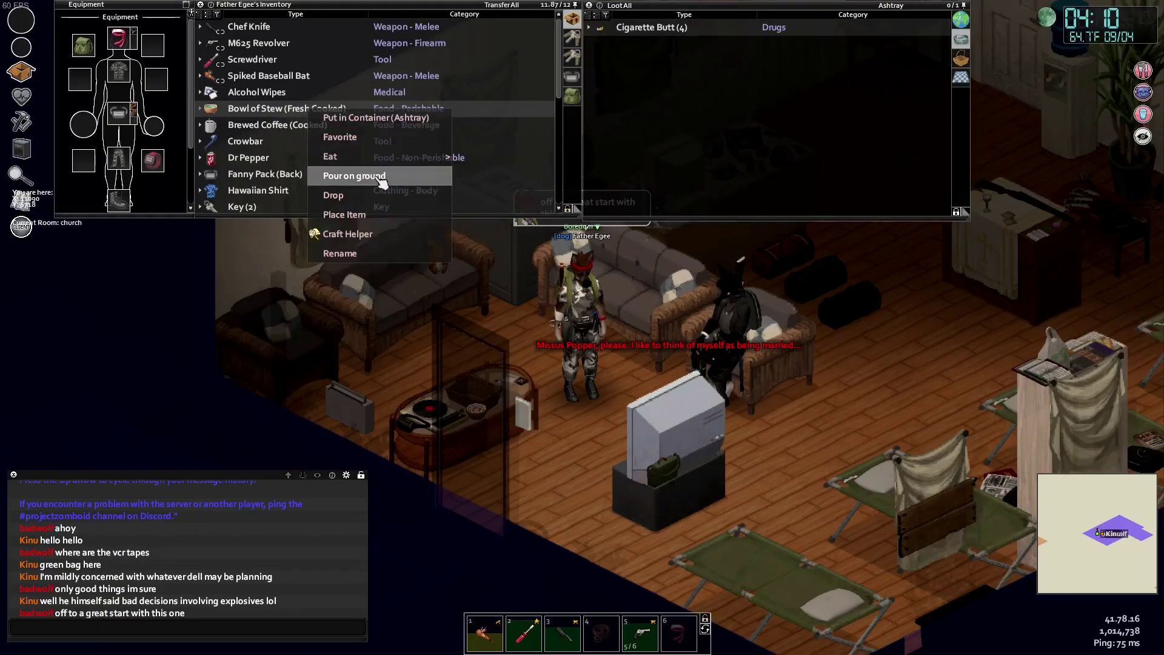
pyautogui.moveTo(369, 157)
pyautogui.click(474, 157)
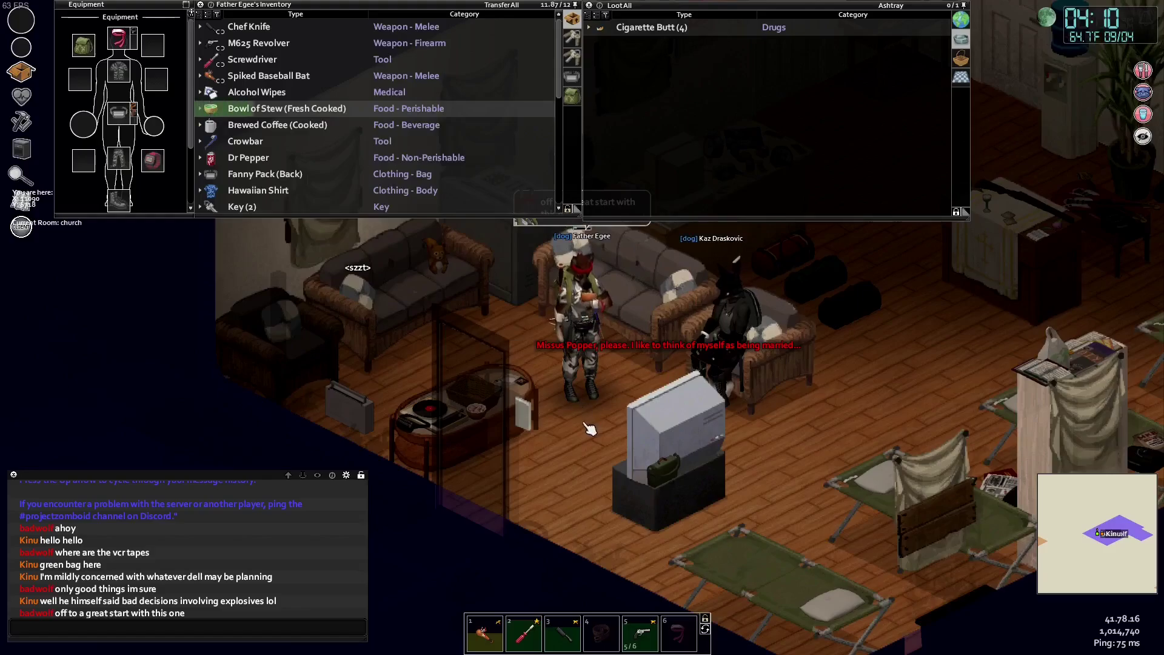
pyautogui.press('Tab')
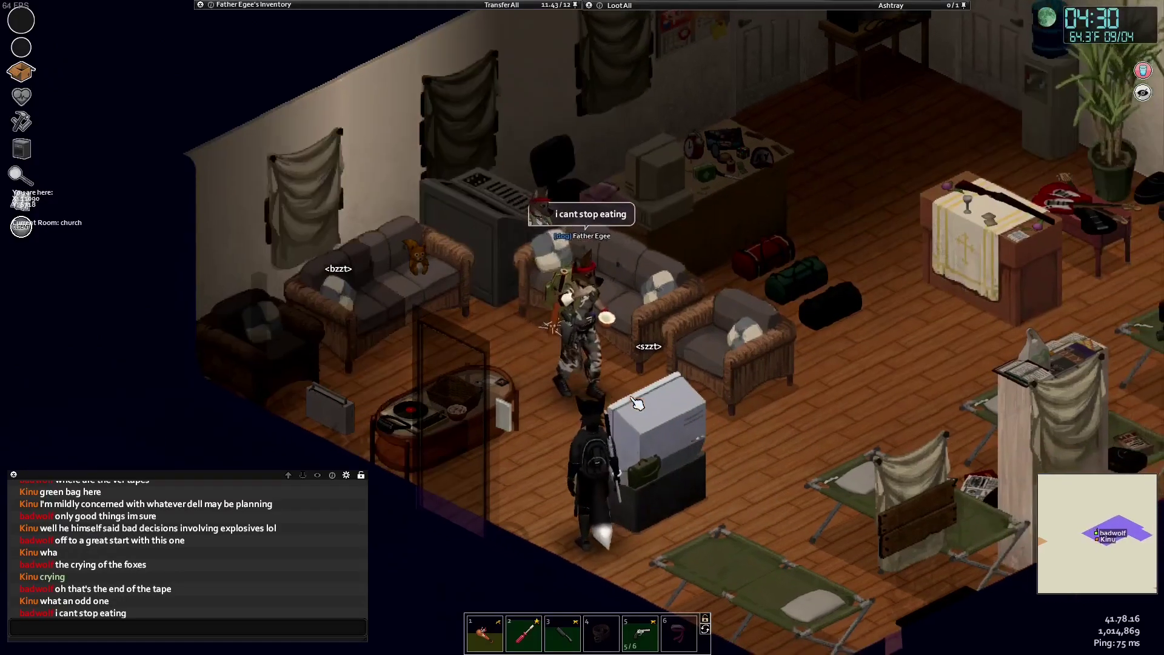
# Walk toward the altar, drink all of the Dr Pepper, and sit on the floor
pyautogui.press('d')
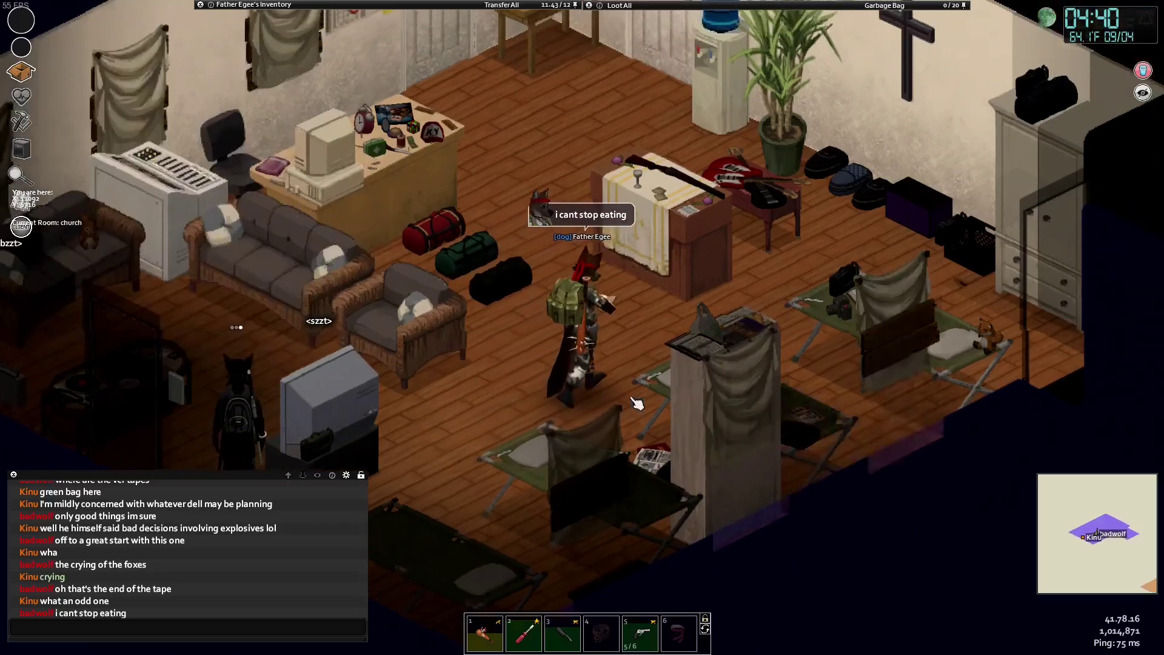
pyautogui.press('w')
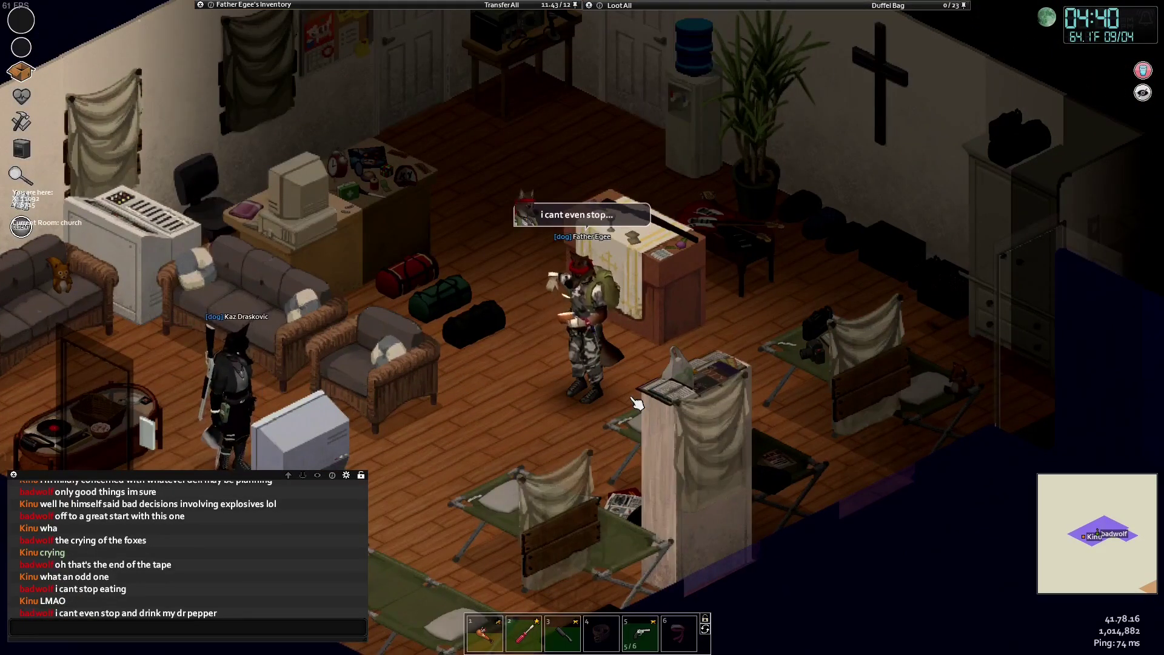
pyautogui.moveTo(456, 6)
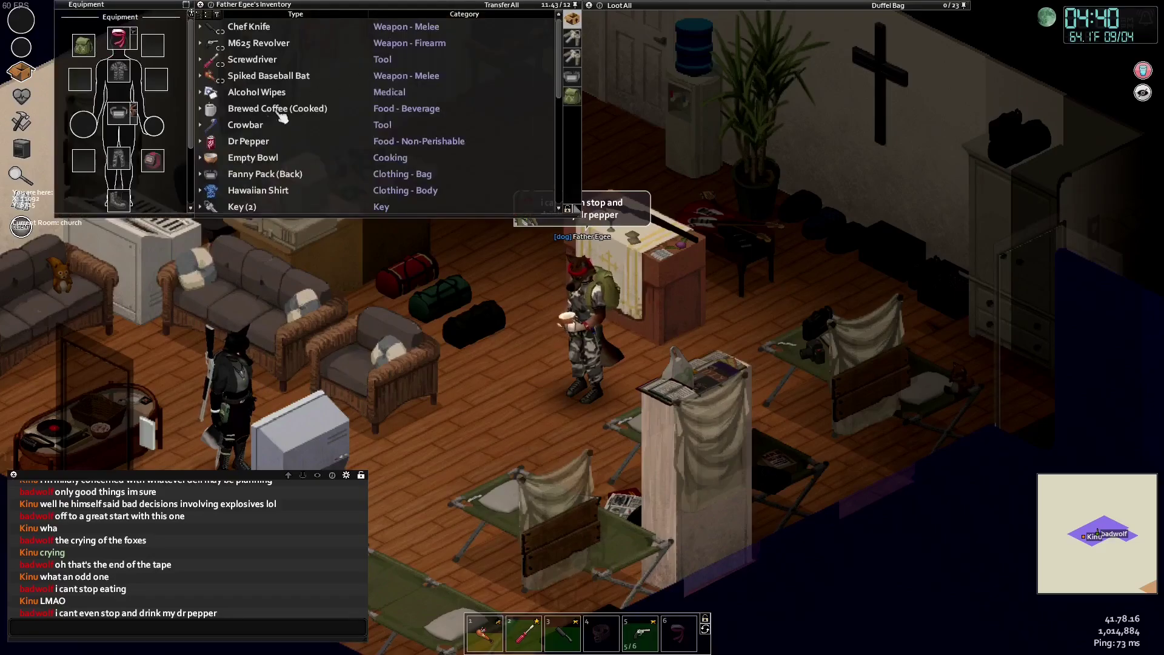
pyautogui.rightClick(246, 141)
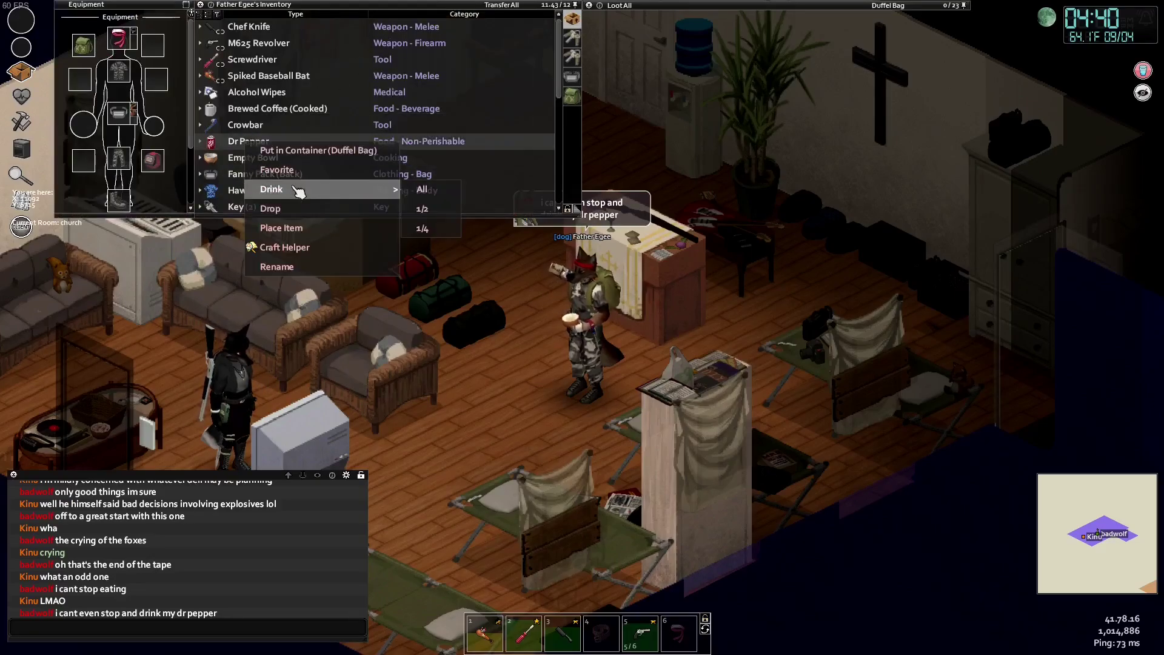
pyautogui.click(449, 191)
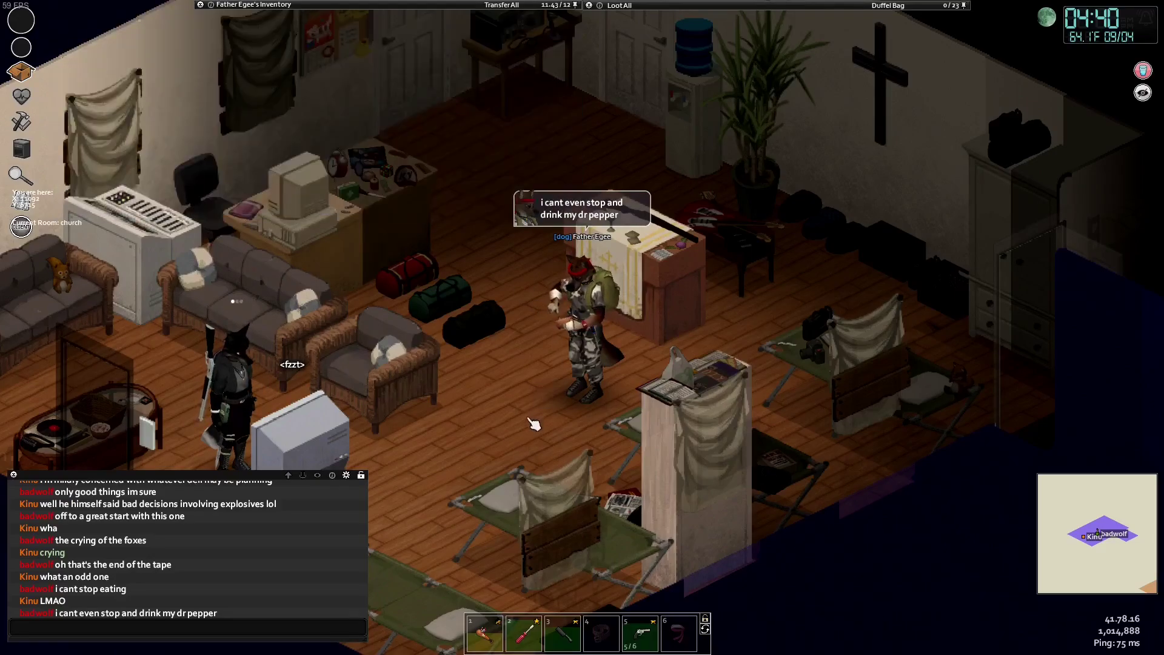
pyautogui.rightClick(532, 419)
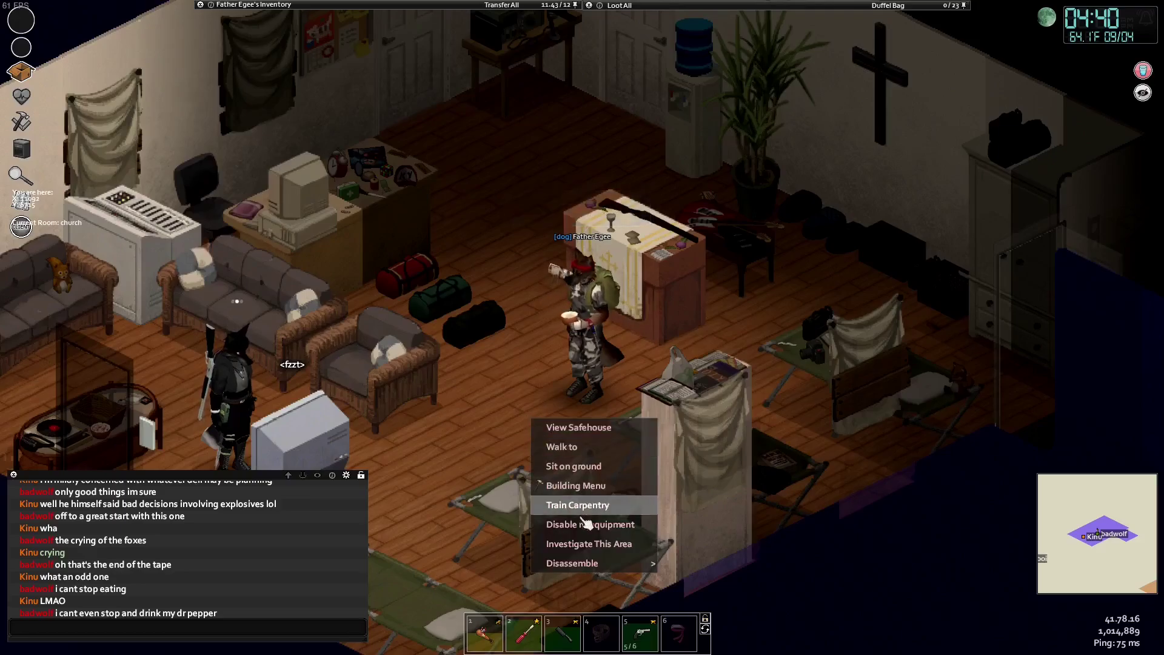
pyautogui.click(575, 468)
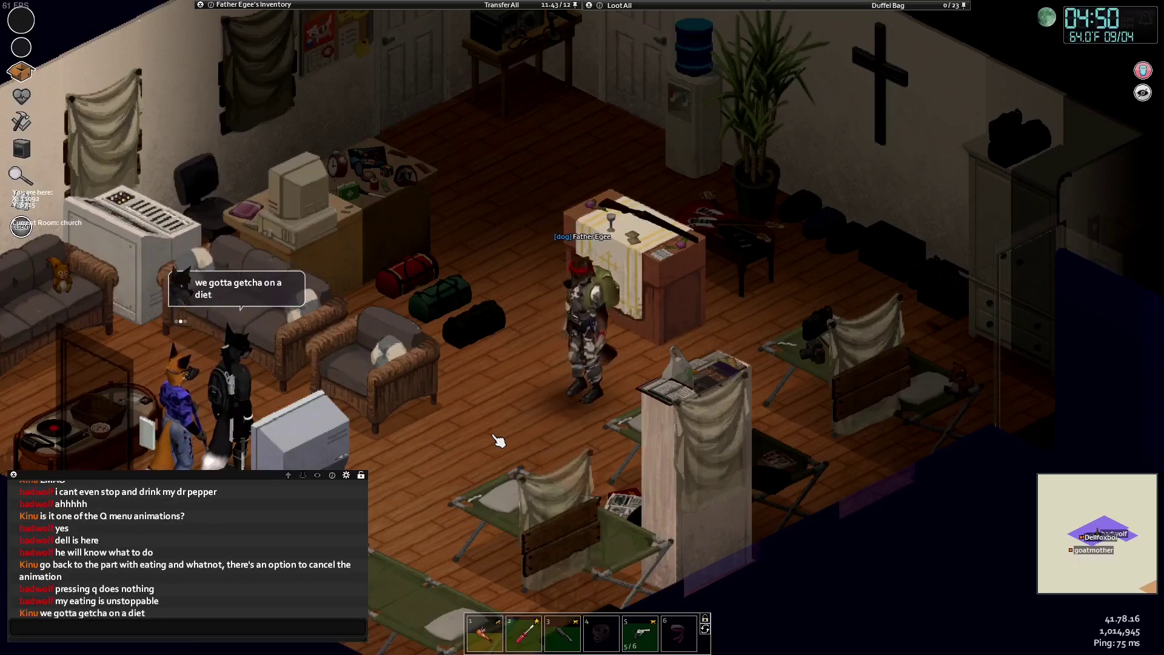
# Send 'yay!' and then 'real' in chat
pyautogui.write('t')
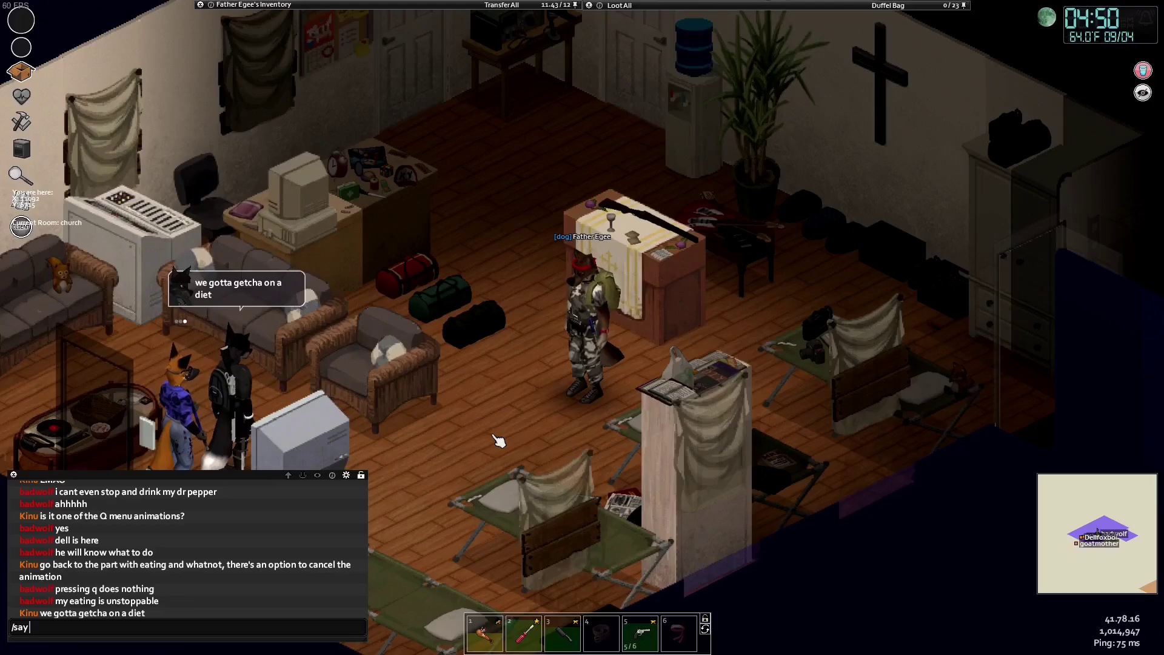
pyautogui.write('yay!')
pyautogui.press('Return')
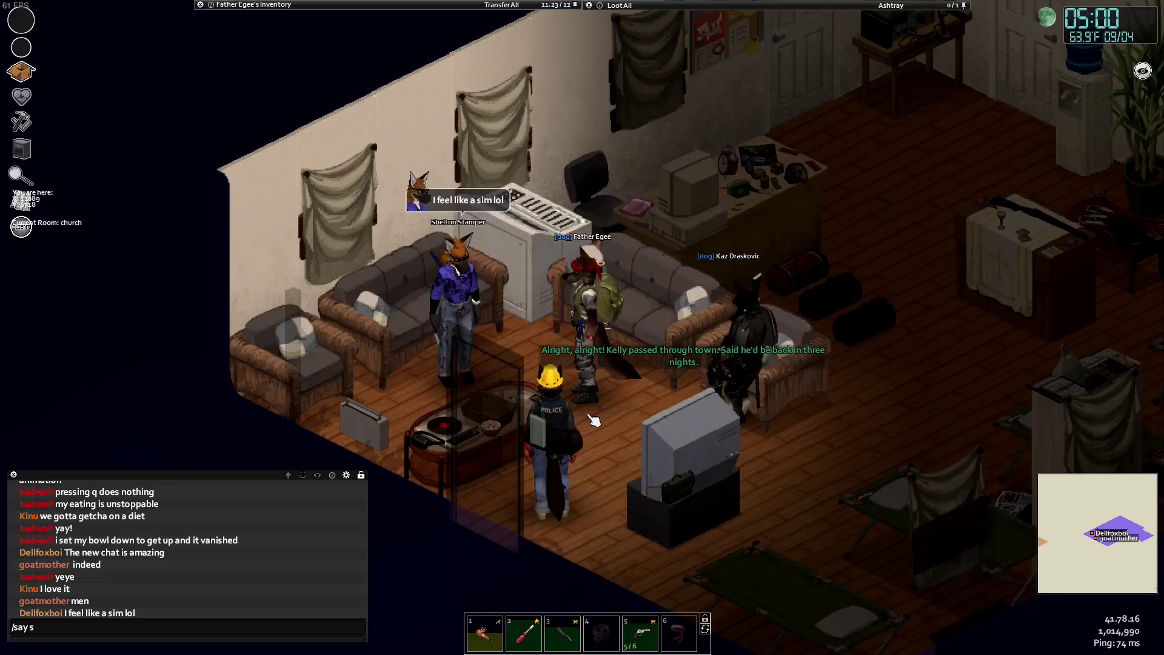
pyautogui.write('s')
pyautogui.press('BackSpace')
pyautogui.write('real')
pyautogui.press('Return')
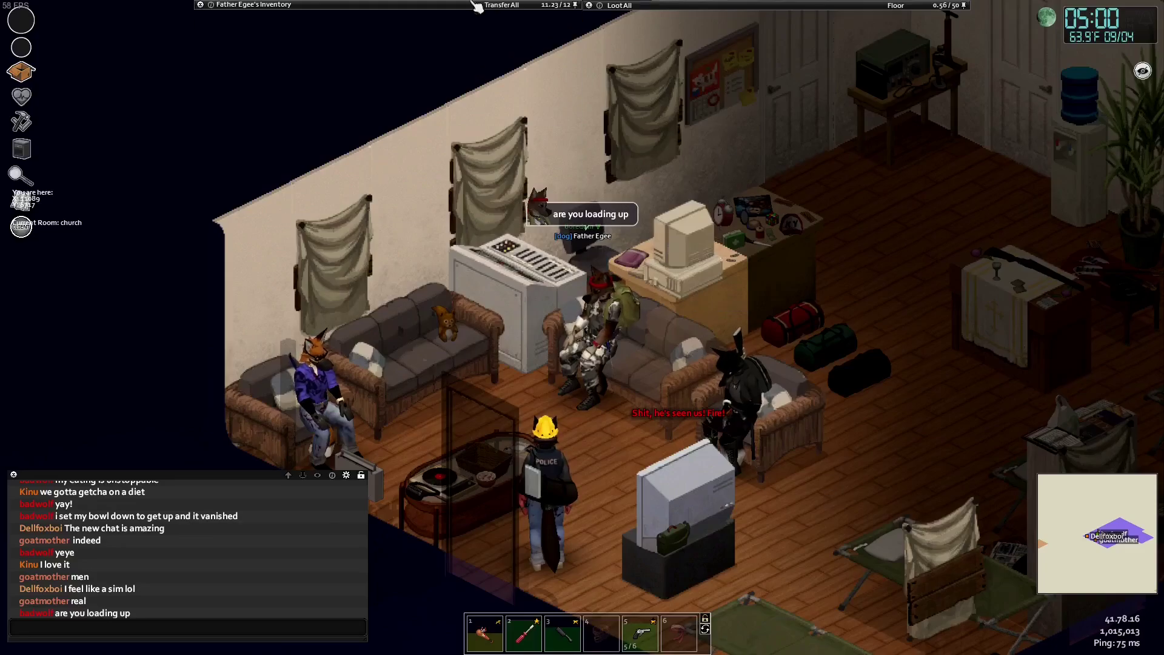
# Start Train Reloading with the M625 Revolver from the inventory
pyautogui.moveTo(477, 6)
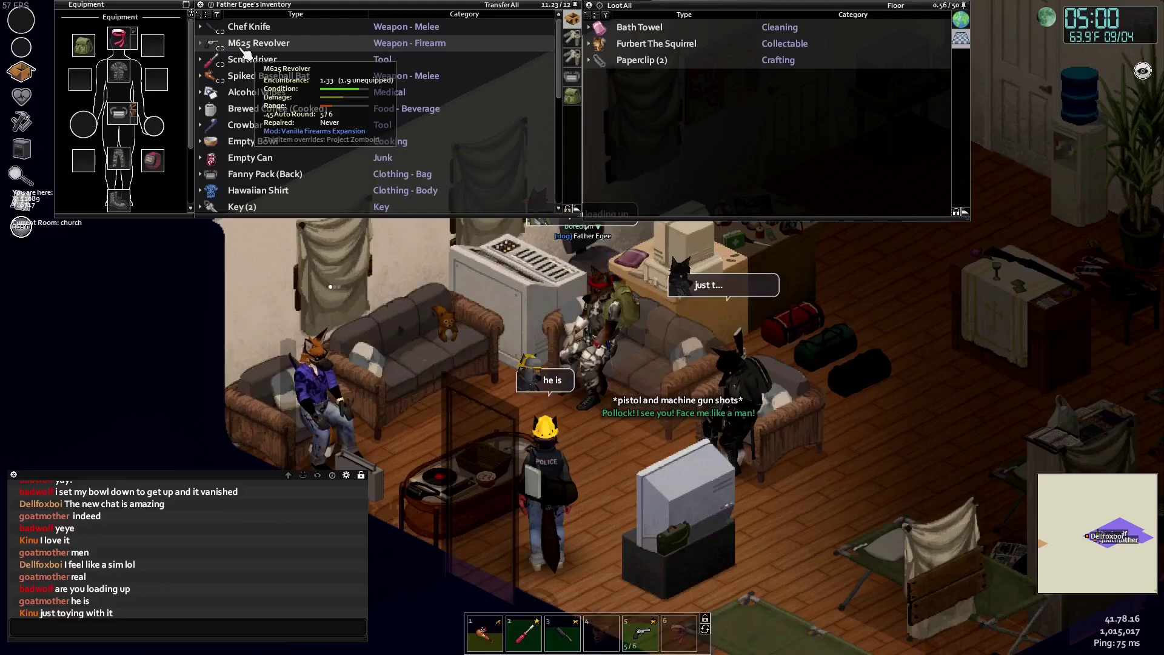
pyautogui.rightClick(243, 49)
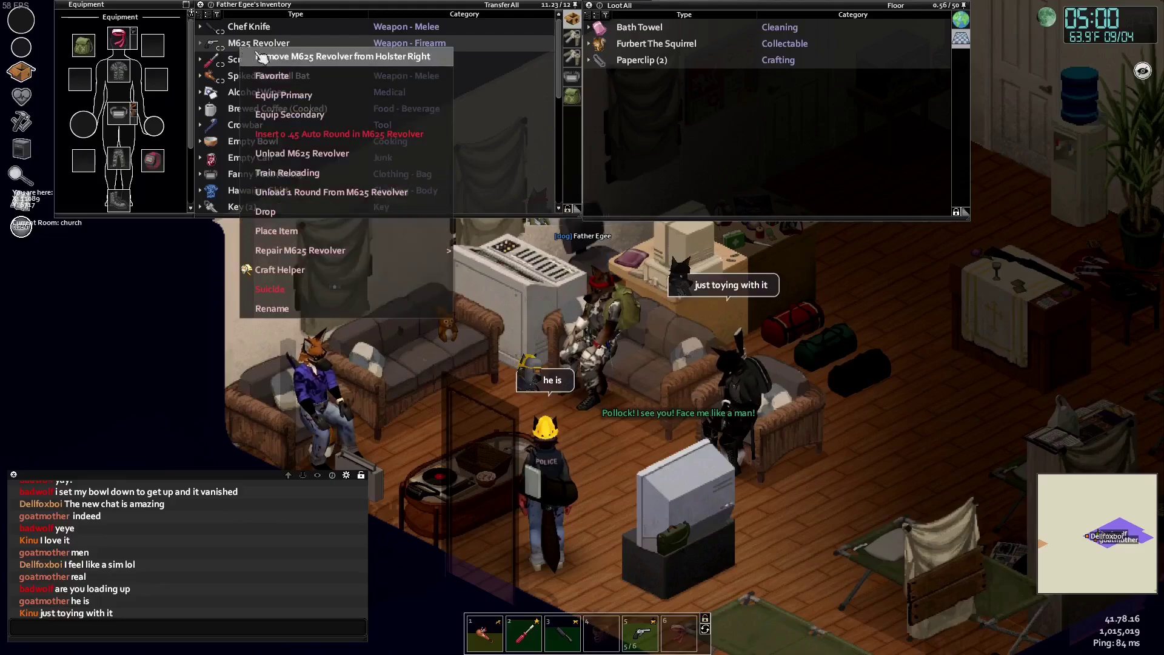
pyautogui.click(311, 177)
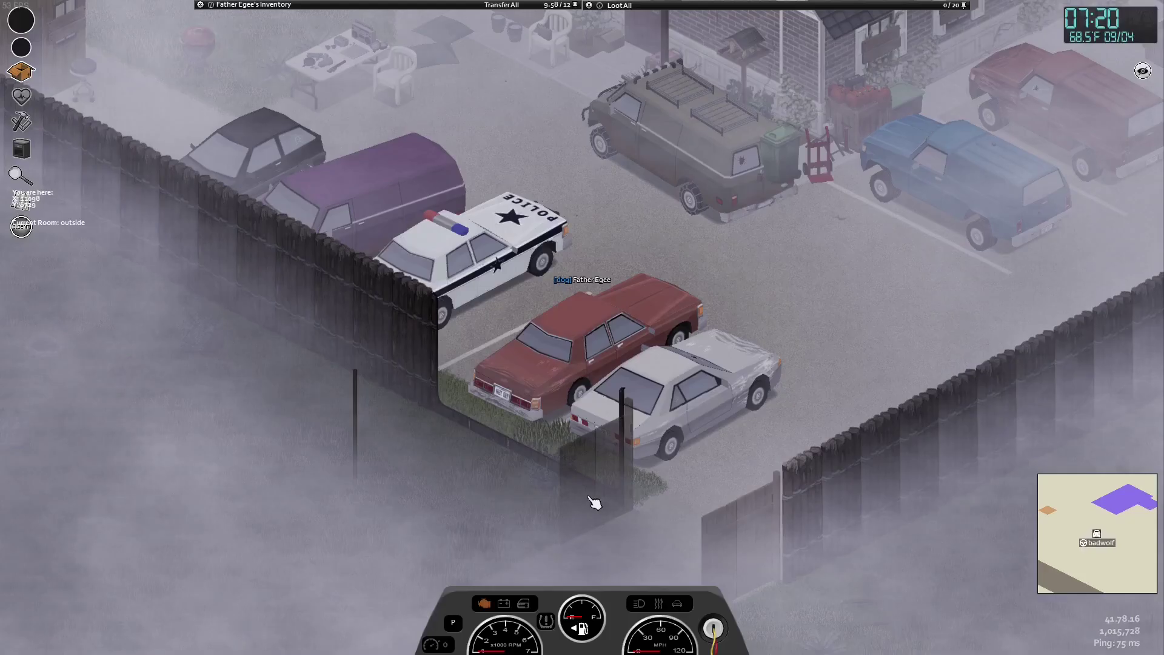
# Drive the red car forward, then reverse it out through the lot's fence gate
pyautogui.press('w')
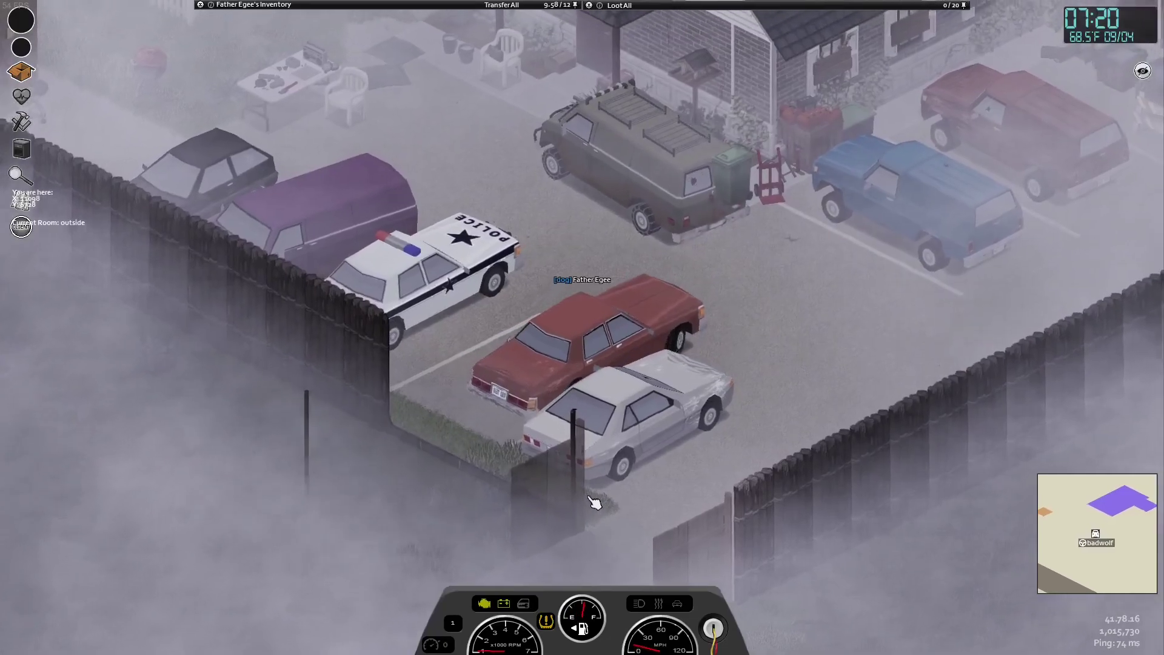
pyautogui.press('w')
pyautogui.press('d')
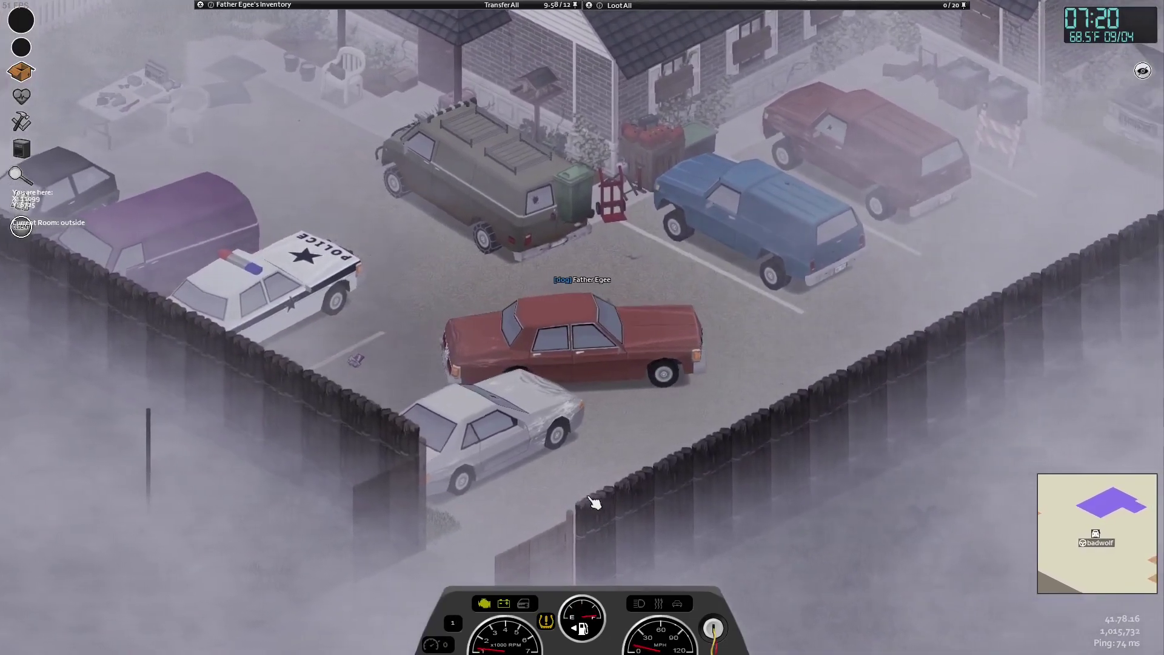
pyautogui.press('s')
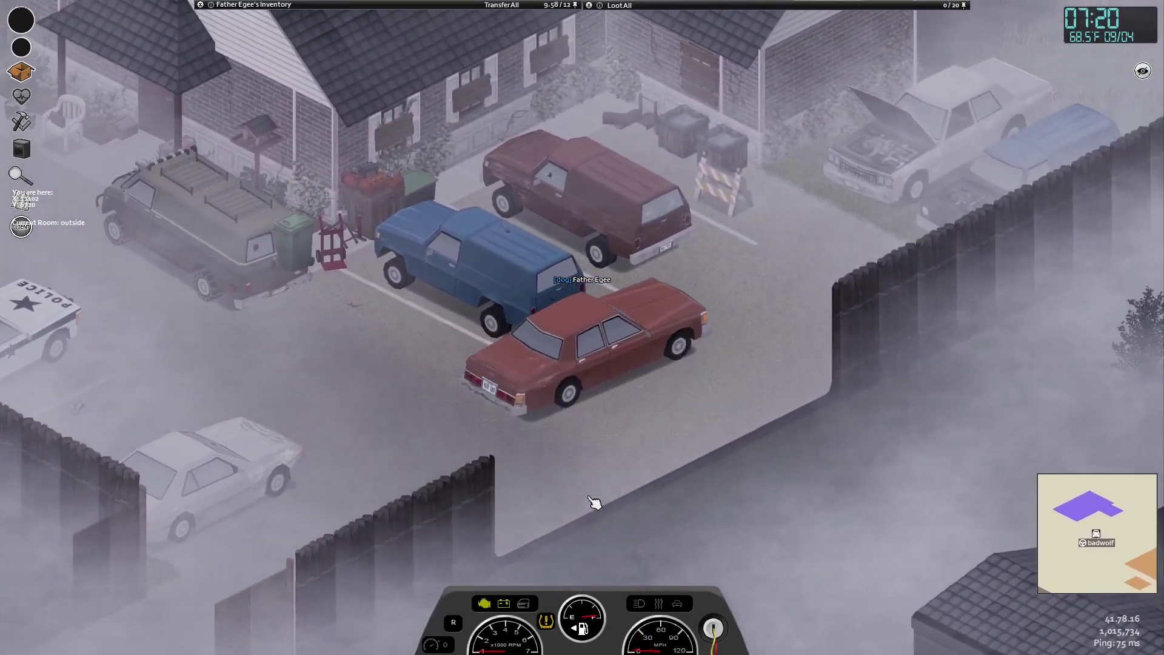
pyautogui.press('s')
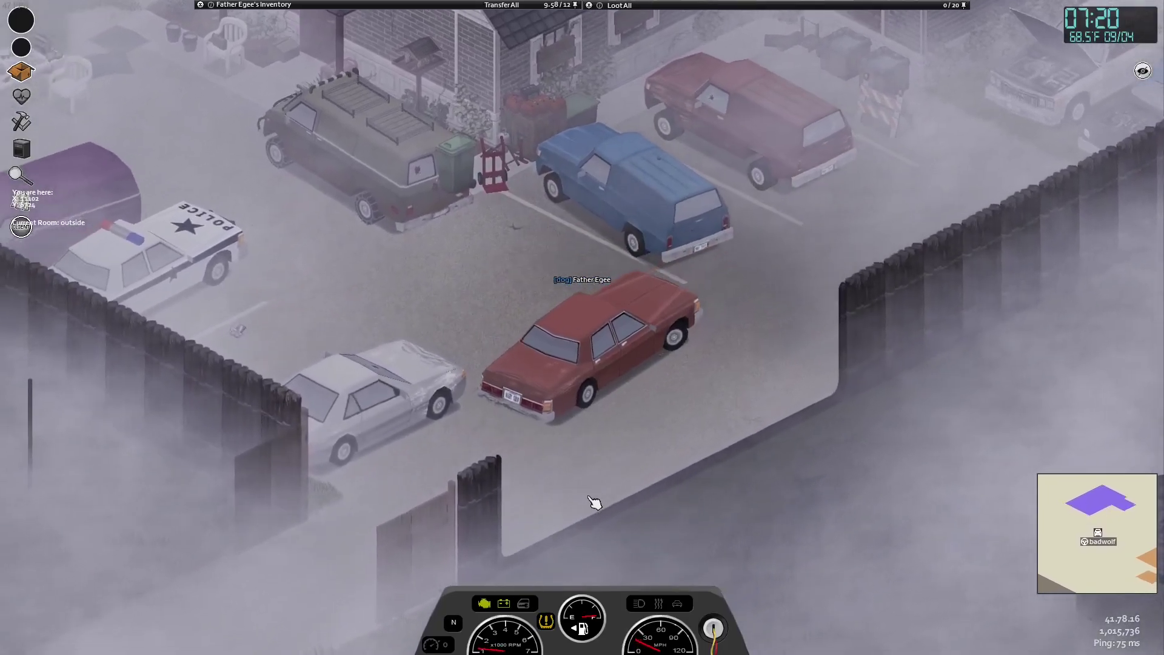
pyautogui.press('s')
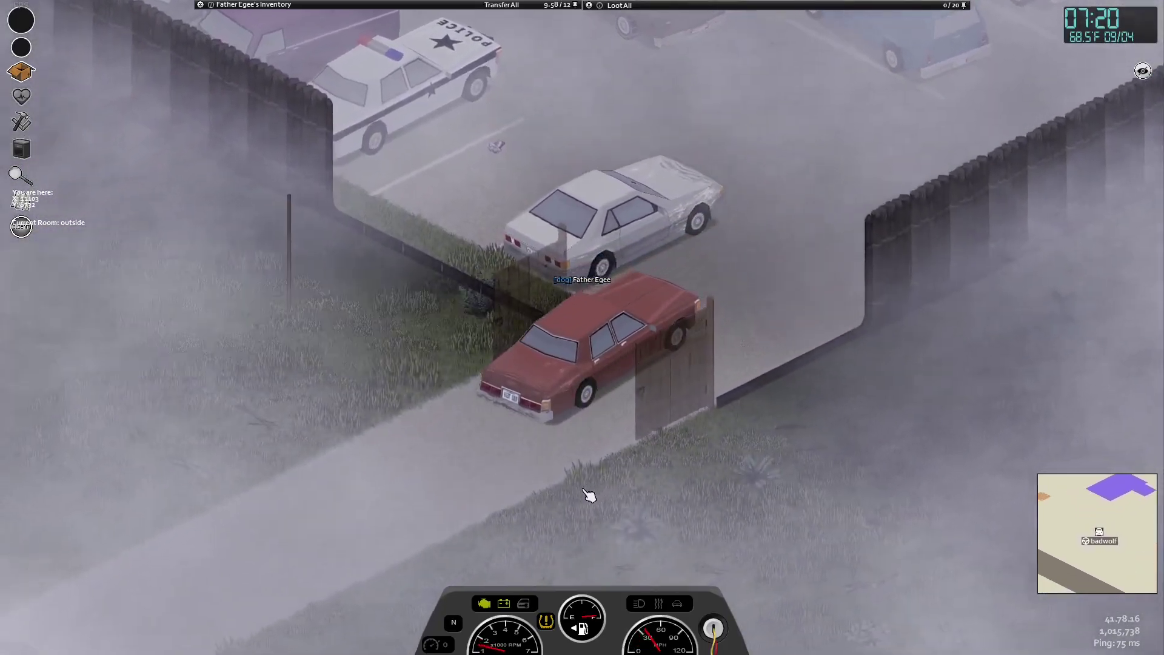
pyautogui.press('s')
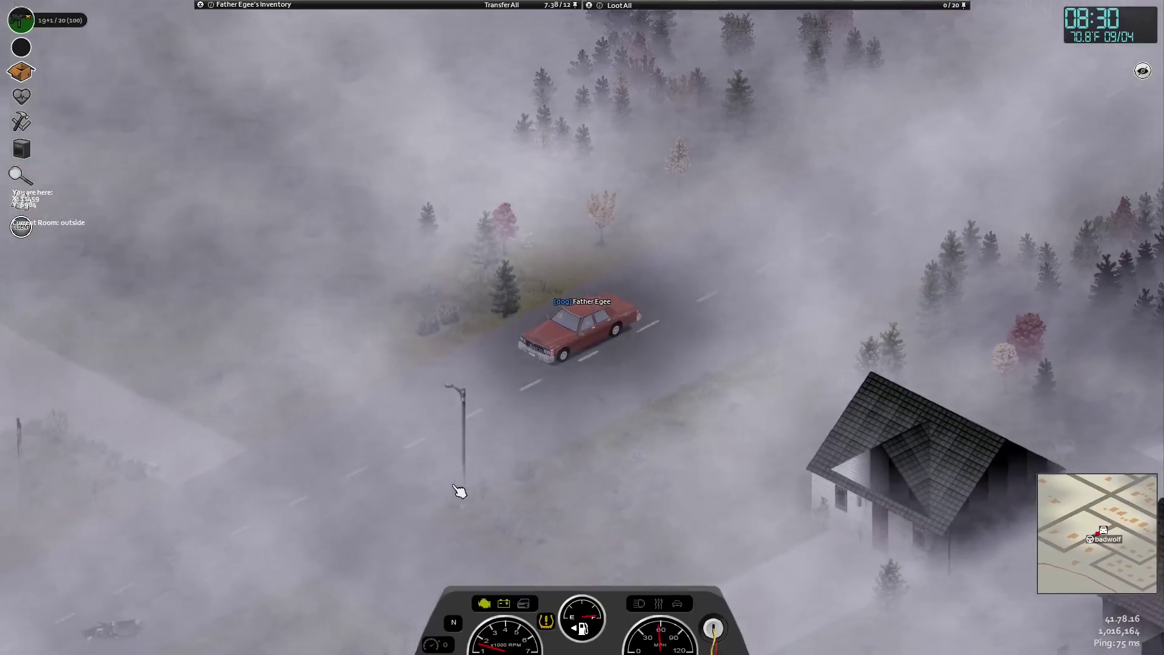
# Follow the foggy road into the house driveway and switch the engine off
pyautogui.press('w')
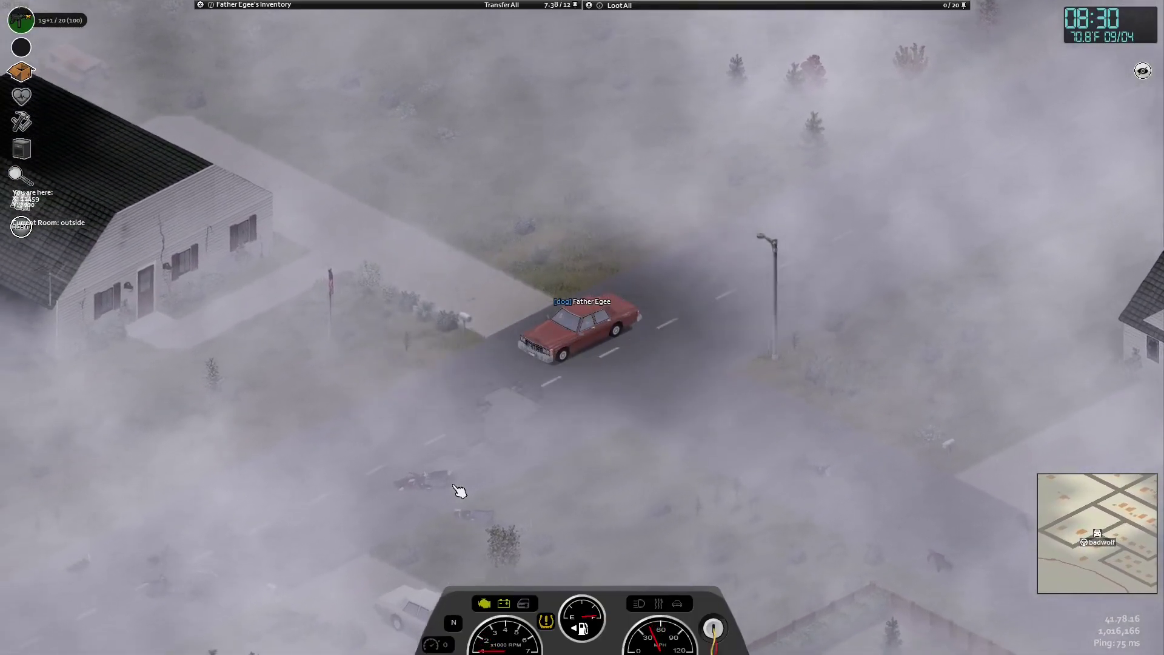
pyautogui.press('s')
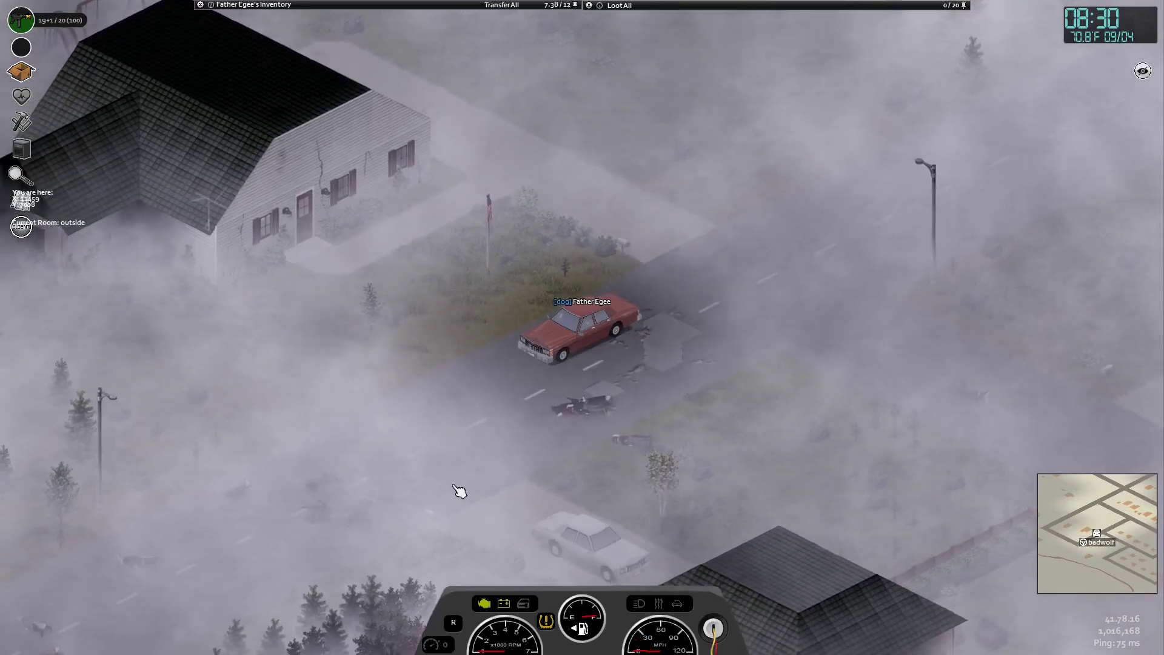
pyautogui.press('a')
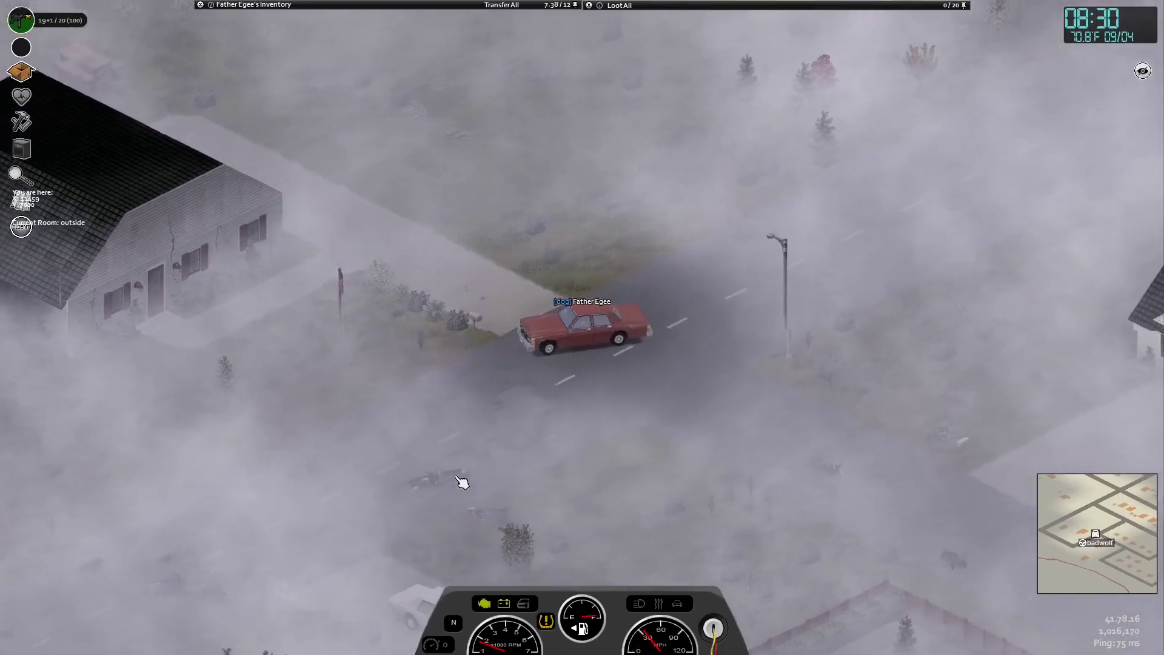
pyautogui.press('w')
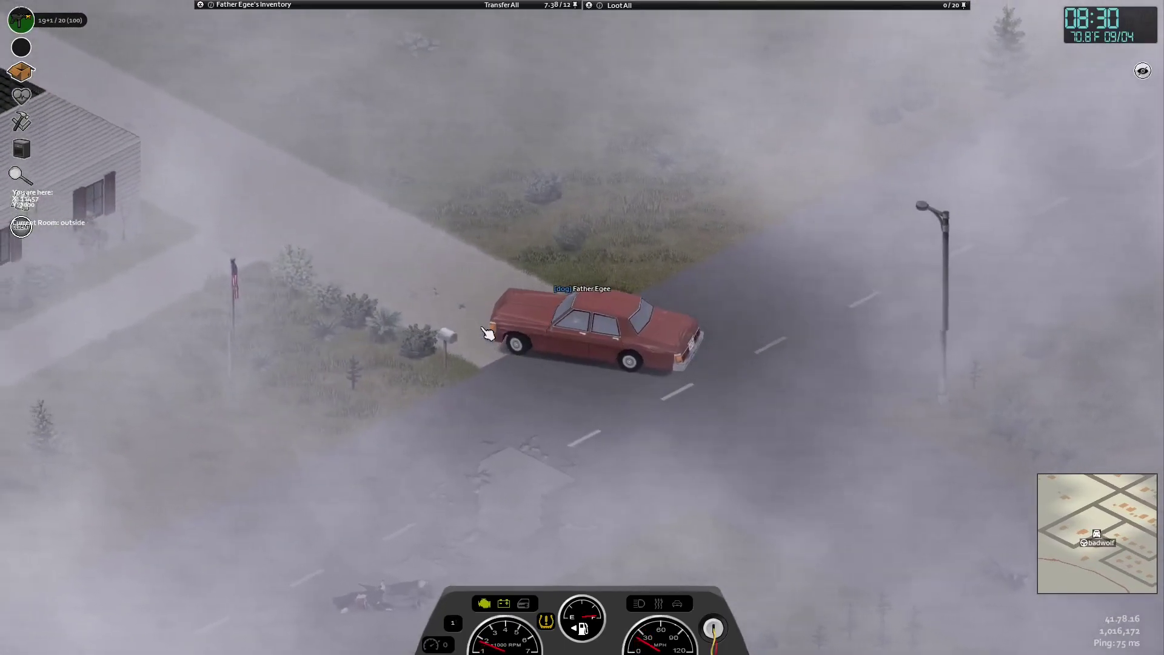
pyautogui.press('w')
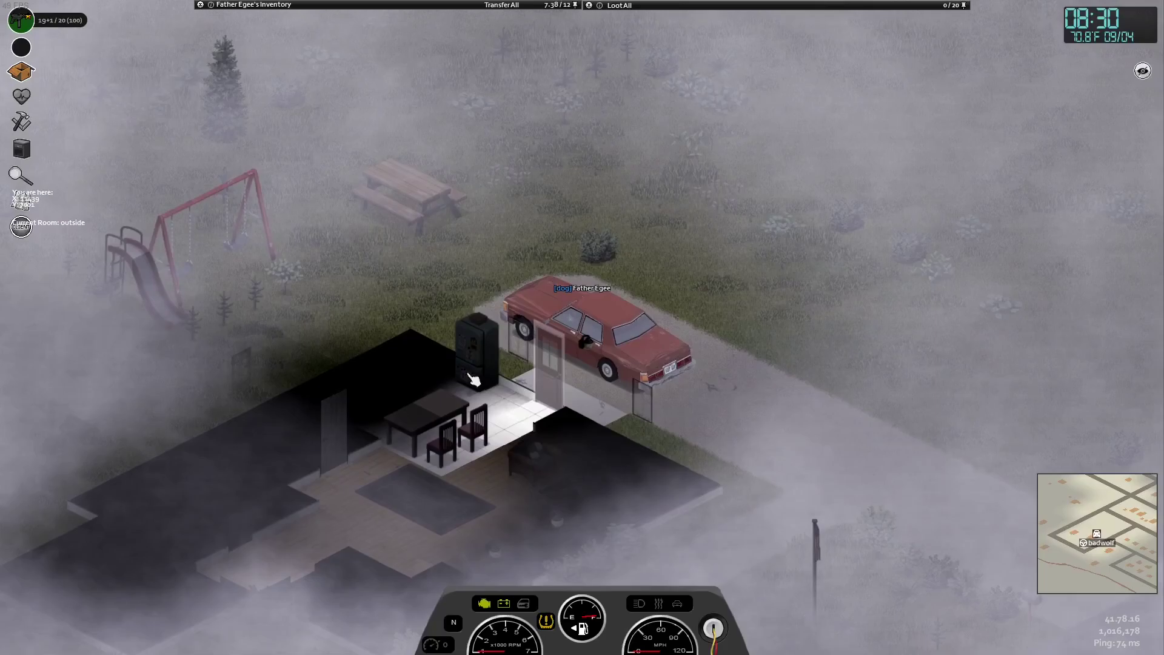
pyautogui.scroll(-2, 473, 379)
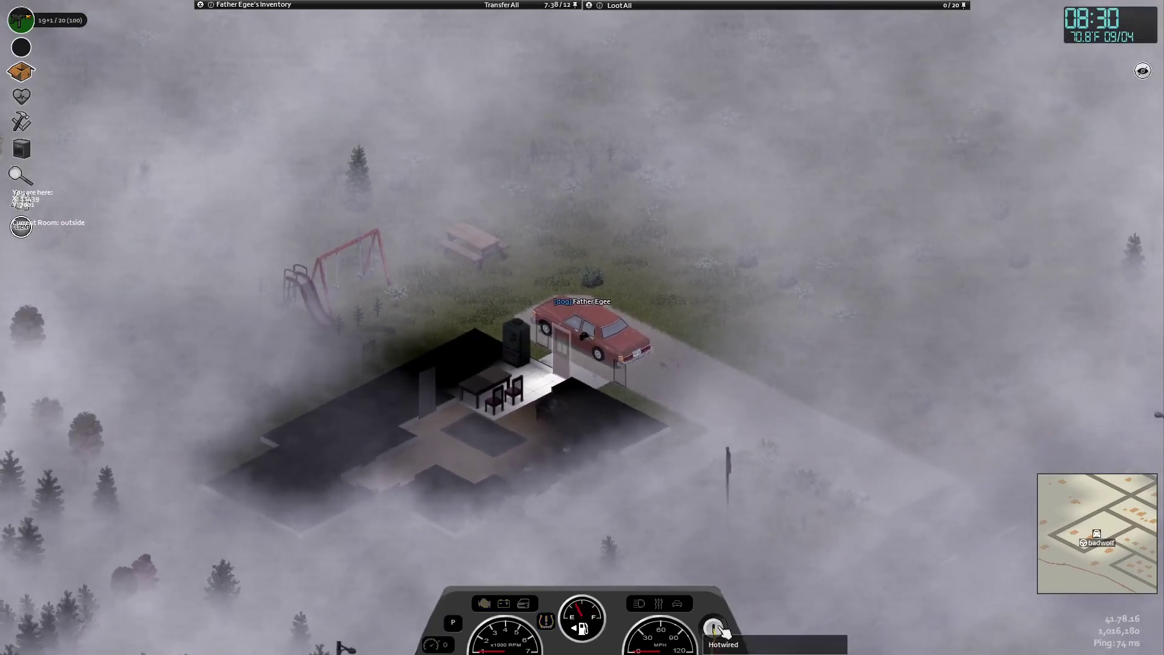
pyautogui.click(718, 628)
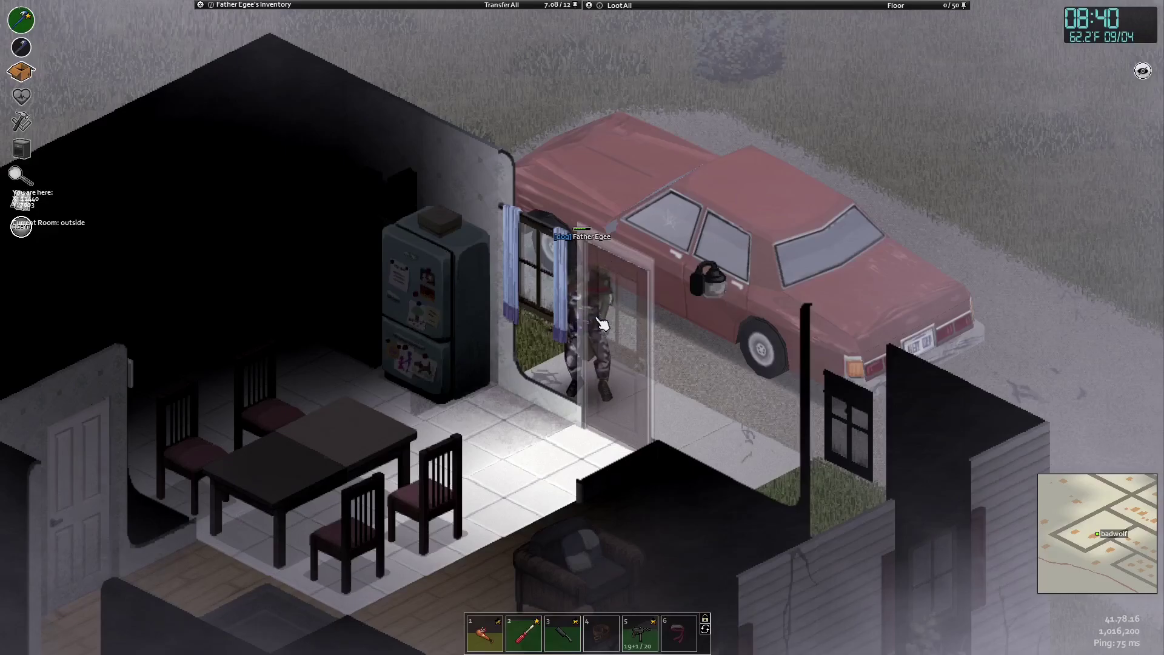
# Walk into the kitchen and bandage the right forearm with ripped sheets from the Health panel
pyautogui.press('1')
pyautogui.press('a')
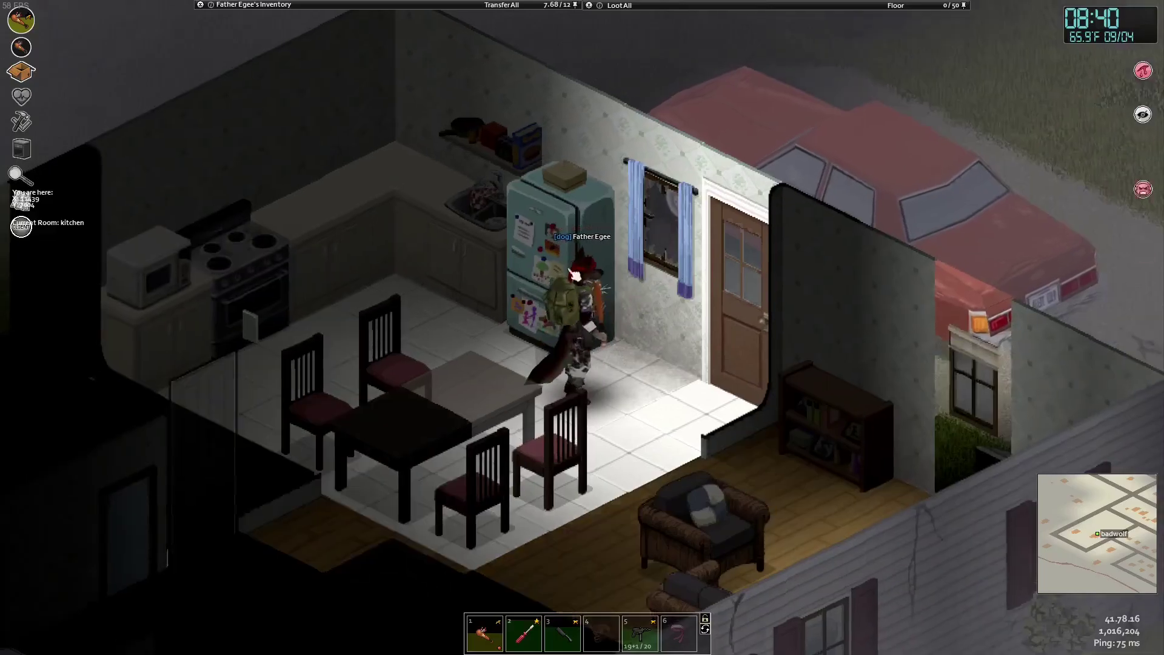
pyautogui.moveTo(8, 141)
pyautogui.click(29, 96)
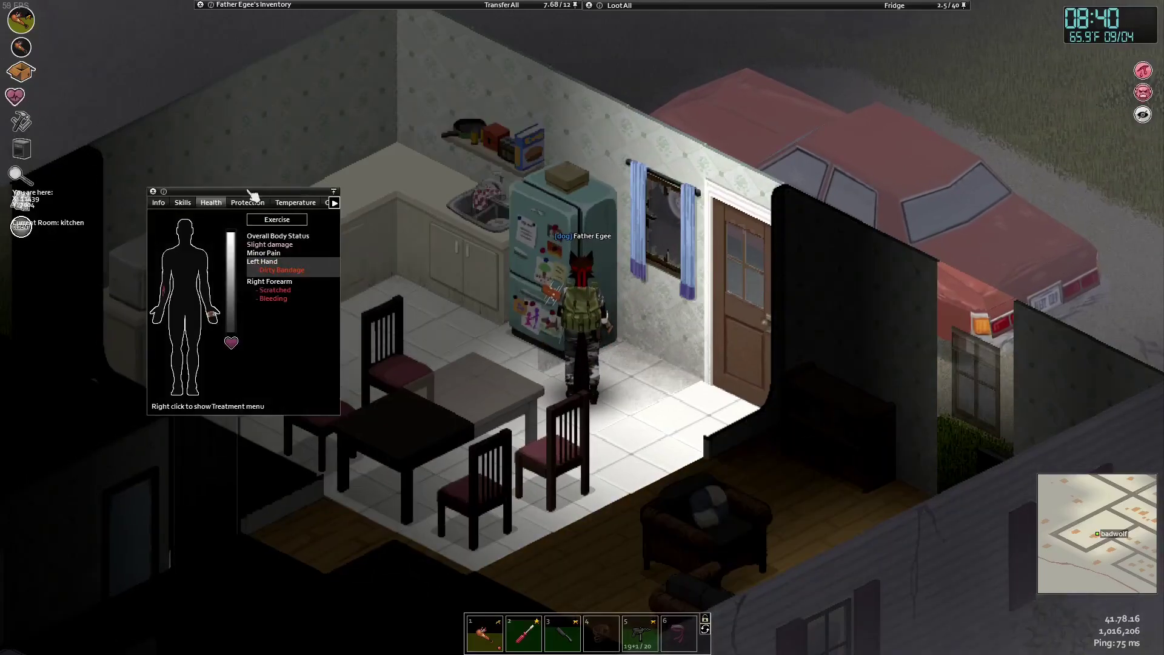
pyautogui.rightClick(285, 272)
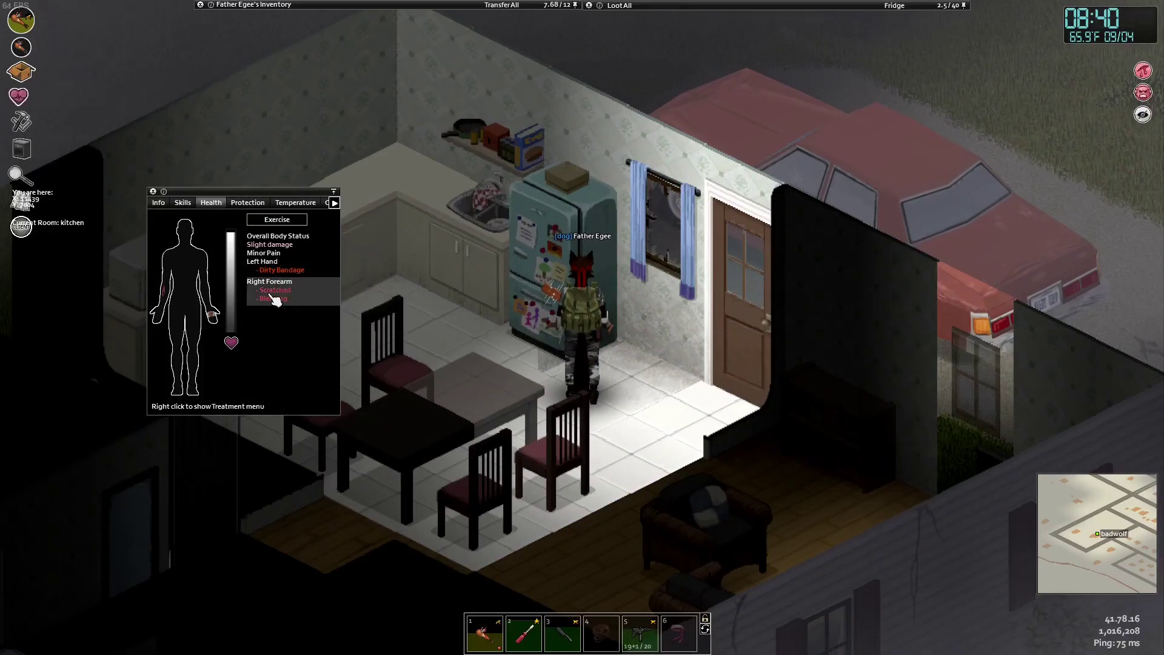
pyautogui.rightClick(271, 297)
pyautogui.moveTo(272, 299)
pyautogui.click(388, 303)
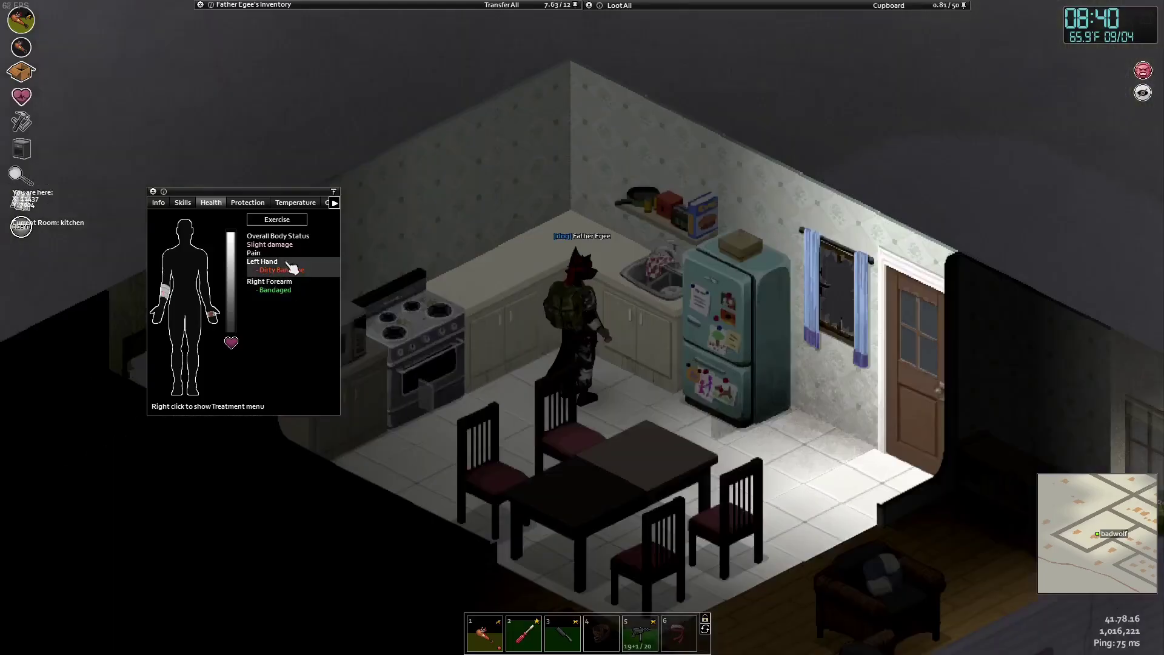
# Replace and disinfect the left hand's bandage with ripped sheets
pyautogui.rightClick(284, 268)
pyautogui.moveTo(335, 312)
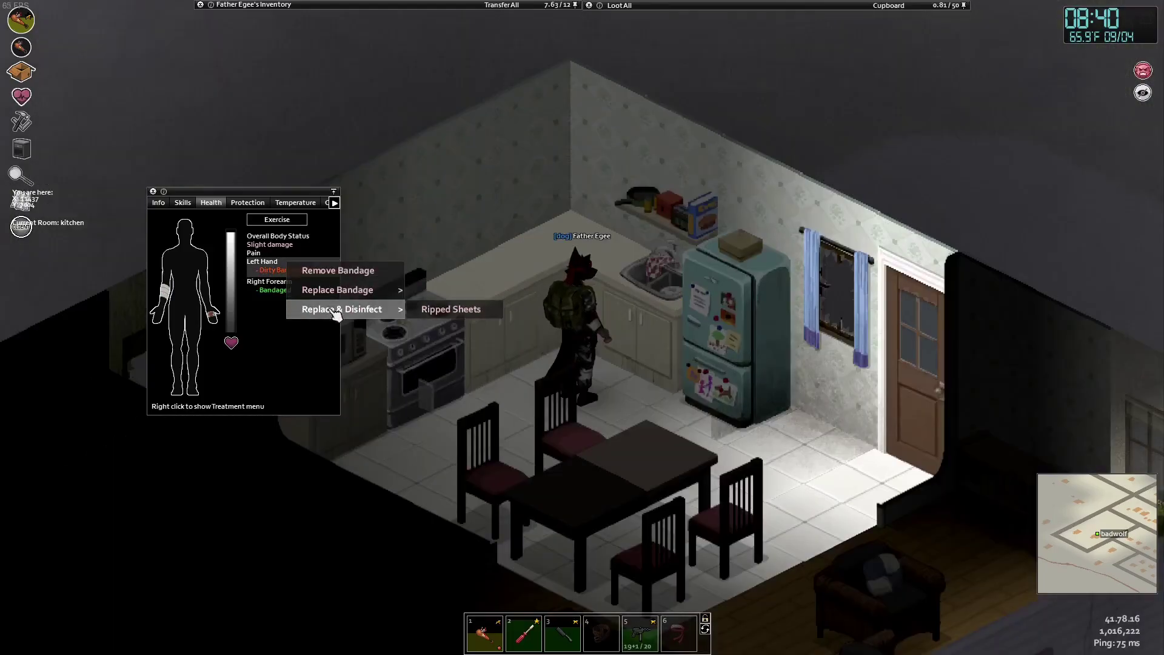
pyautogui.click(448, 310)
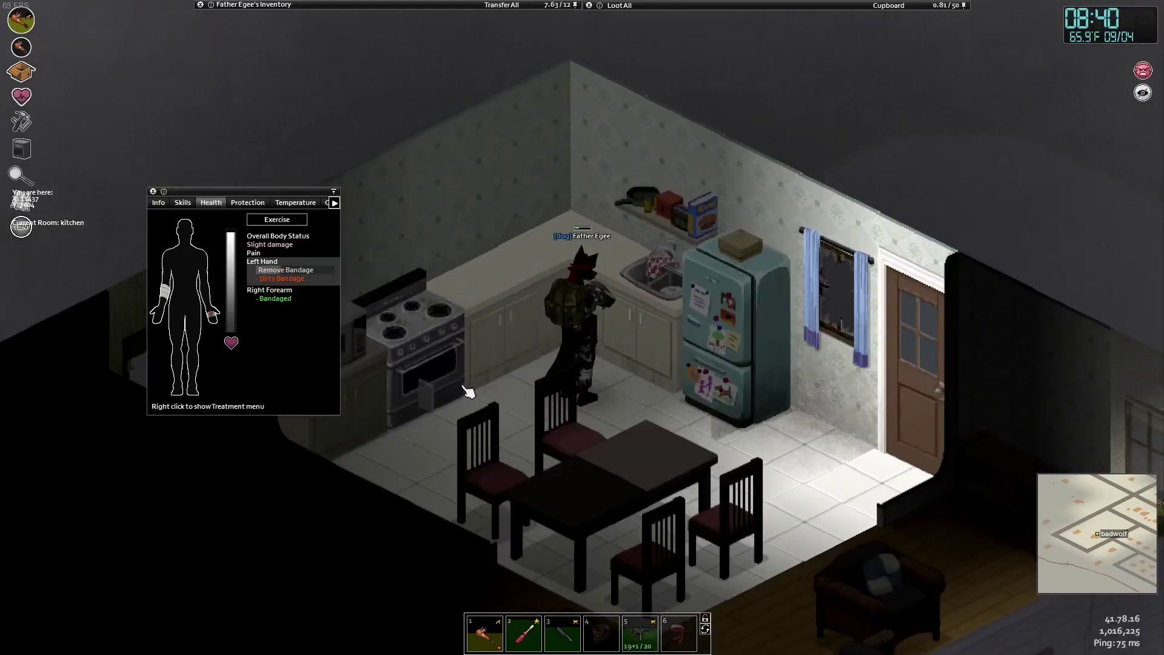